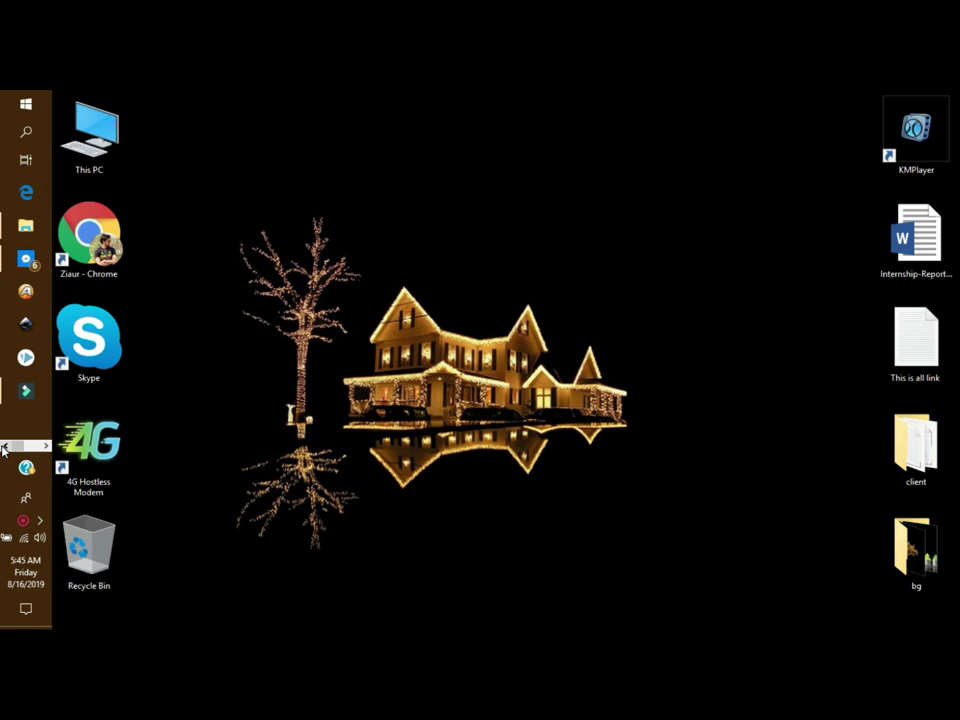
Step: Page through the taskbar's pinned apps until the Chrome shortcut is visible
{"action": "left_click", "coordinate": [47, 447]}
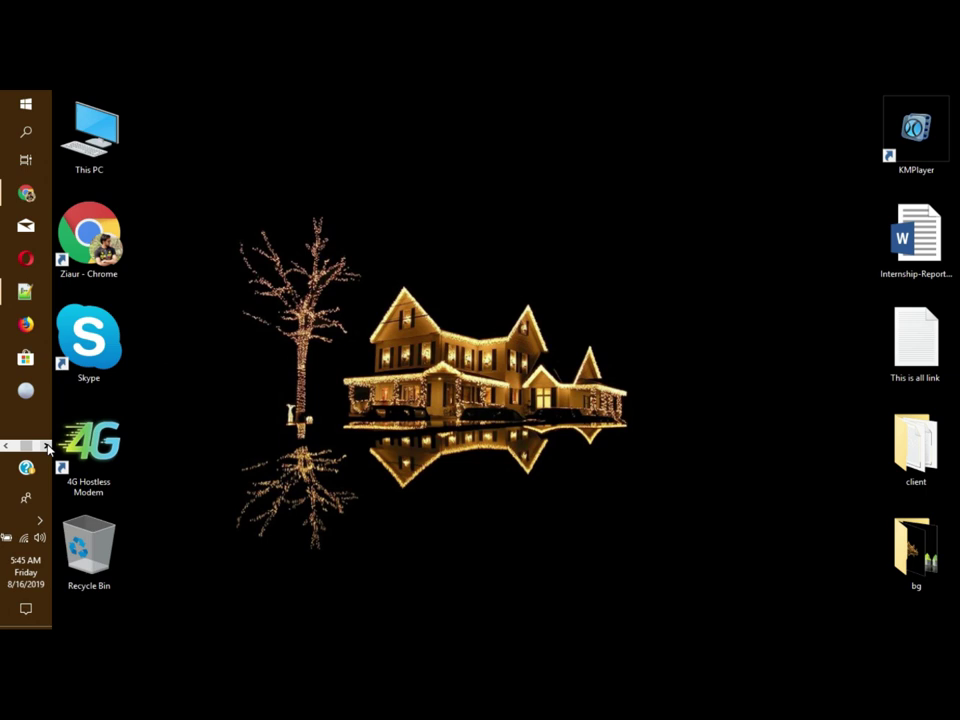
{"action": "left_click", "coordinate": [7, 447]}
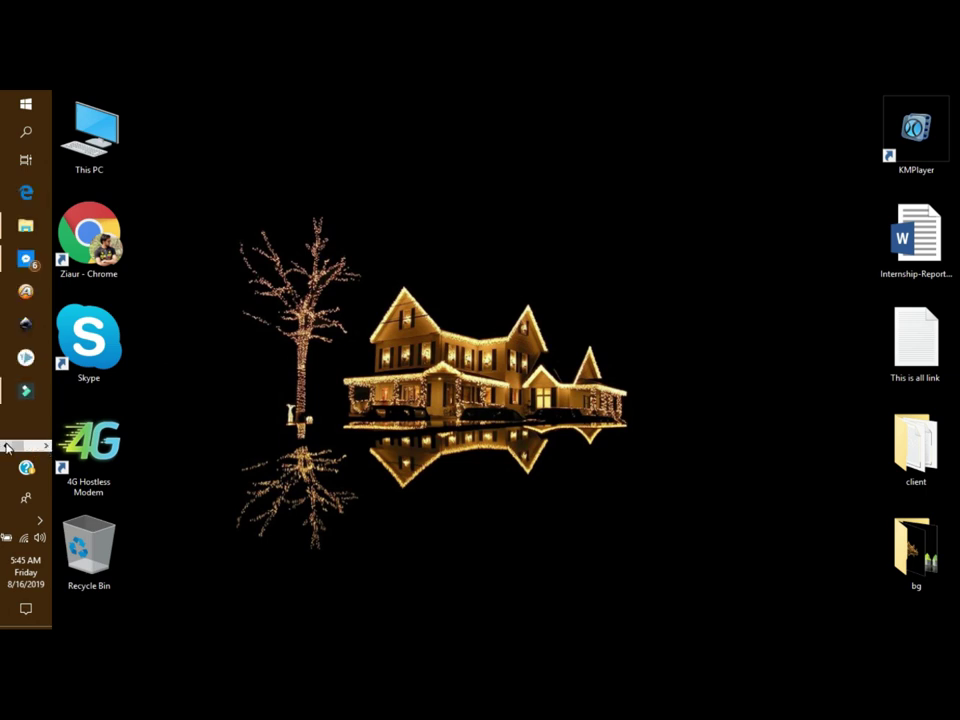
{"action": "left_click", "coordinate": [37, 447]}
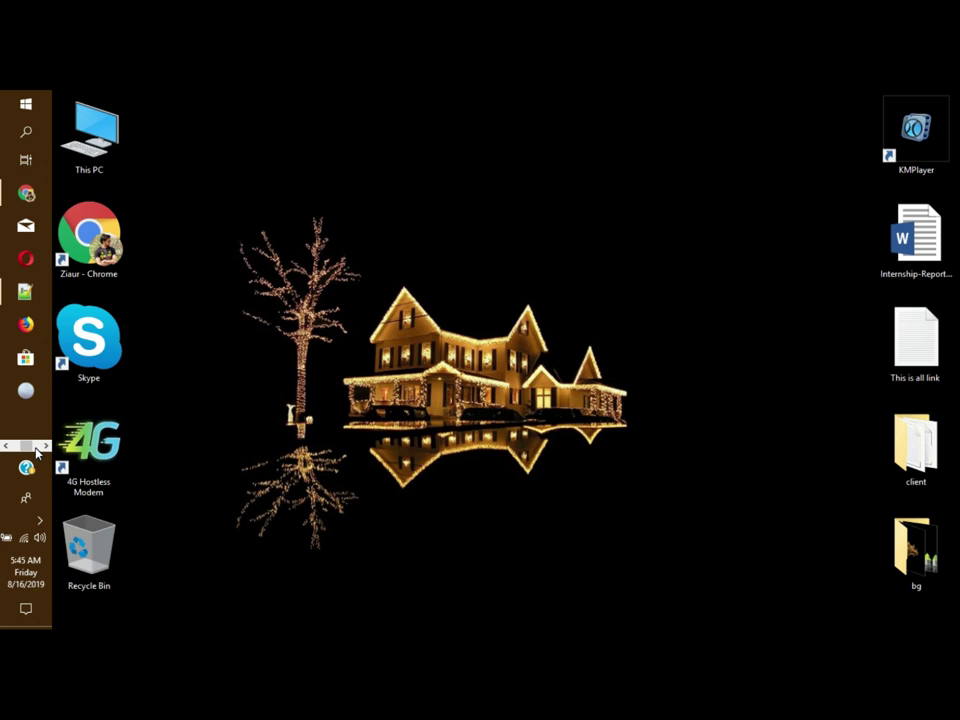
Step: Bring Chrome forward and run a Google search for linkedin
{"action": "left_click", "coordinate": [26, 193]}
{"action": "left_click", "coordinate": [384, 122]}
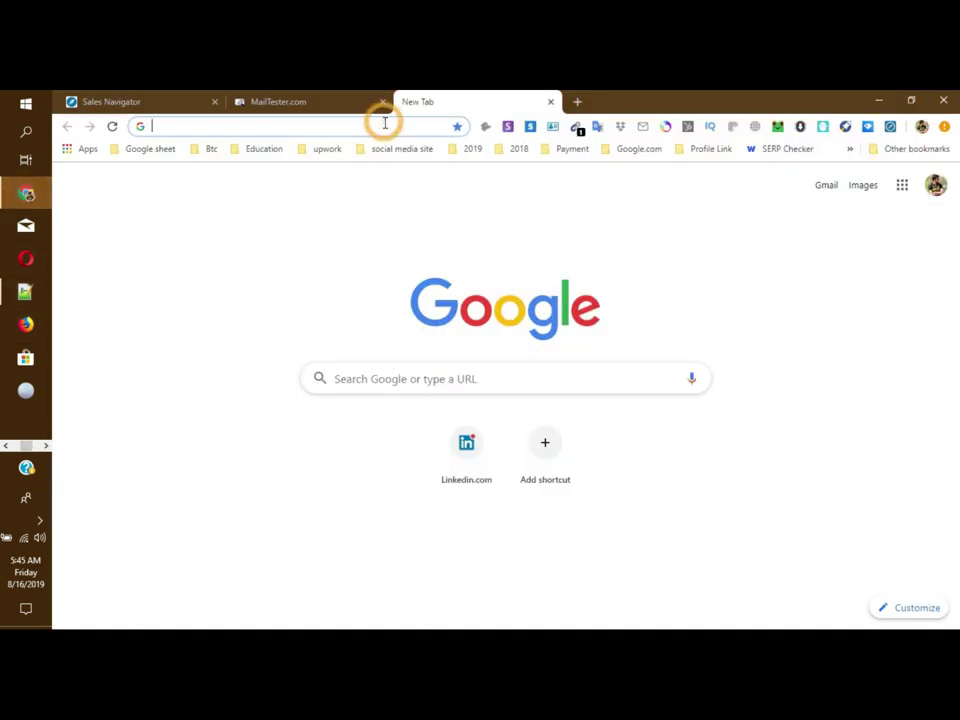
{"action": "type", "text": "linkedin"}
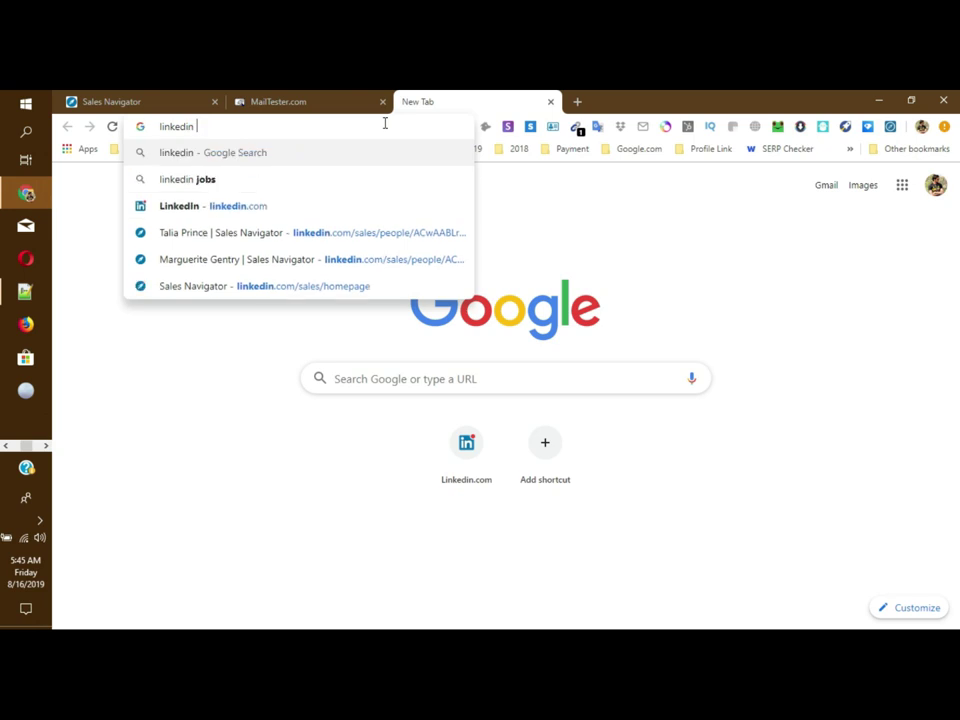
{"action": "key", "text": "Return"}
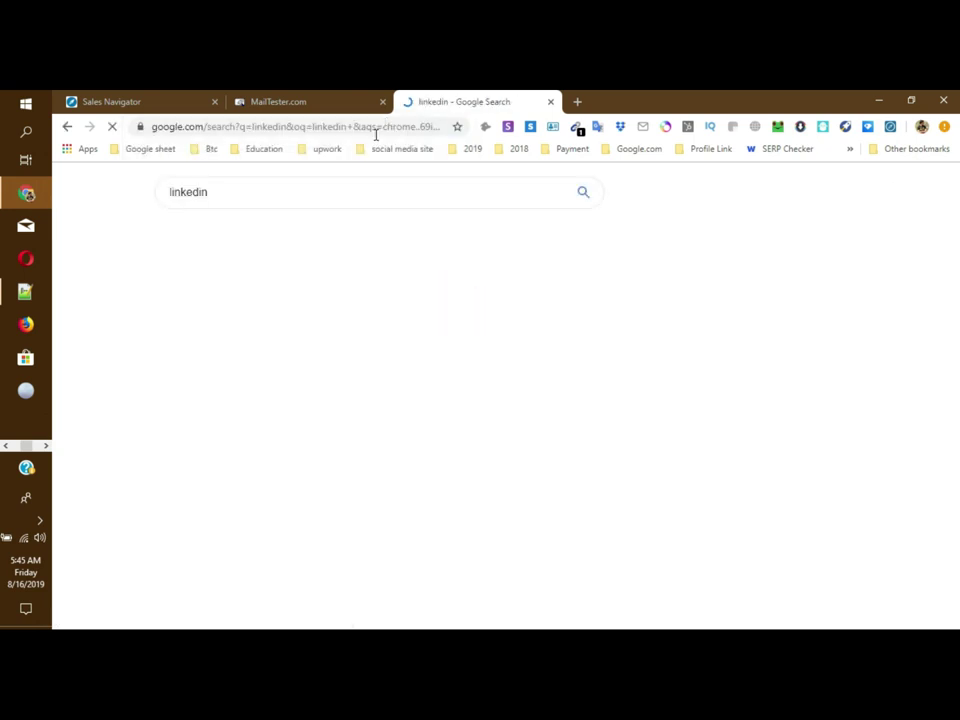
Step: Go to linkedin.com from the address bar using the autocompleted suggestion
{"action": "left_click", "coordinate": [222, 190]}
{"action": "left_click", "coordinate": [214, 191]}
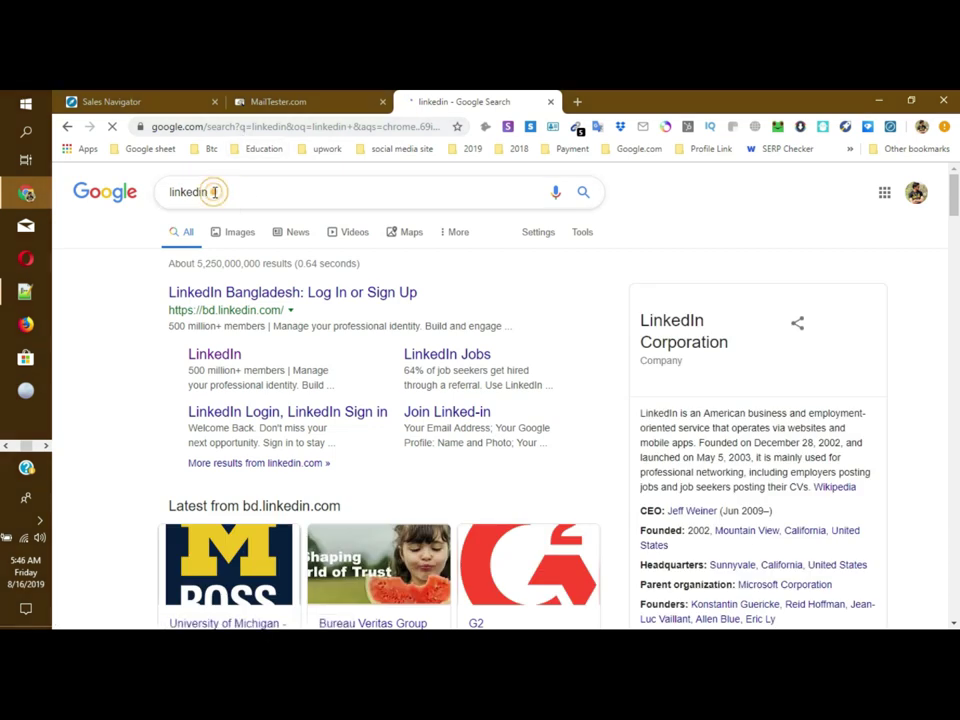
{"action": "scroll", "coordinate": [317, 467], "scroll_direction": "down", "scroll_amount": 10}
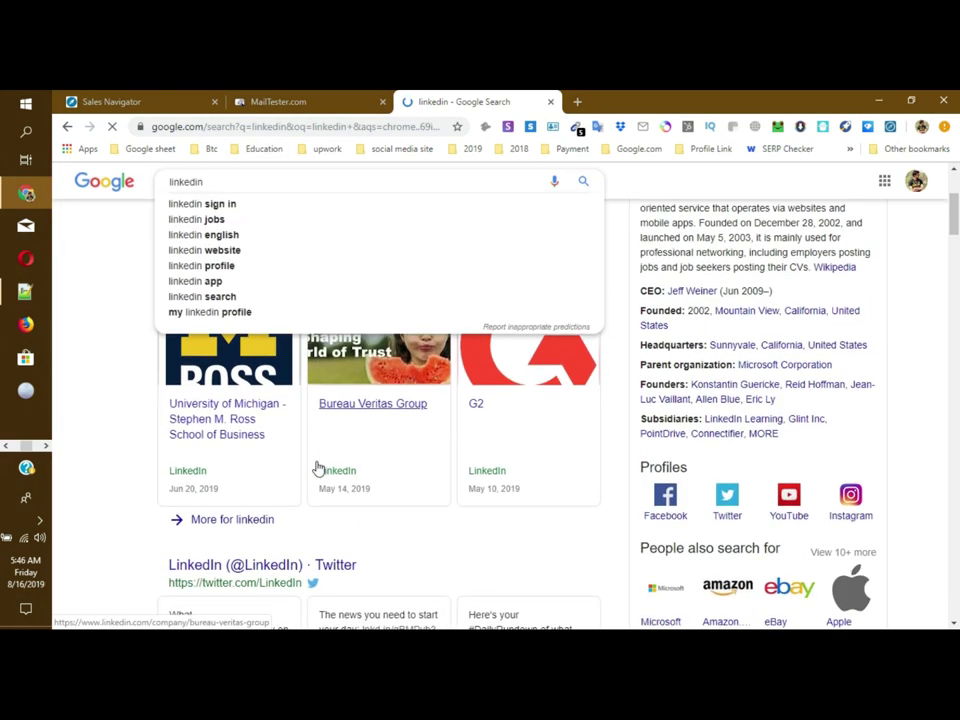
{"action": "scroll", "coordinate": [317, 466], "scroll_direction": "down", "scroll_amount": 2}
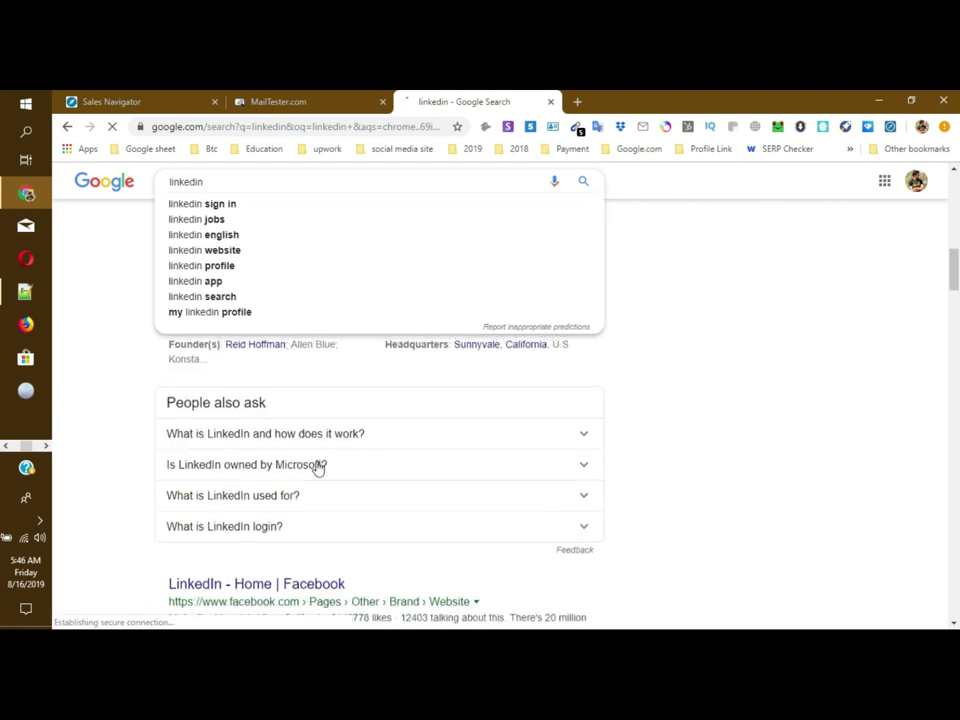
{"action": "scroll", "coordinate": [317, 466], "scroll_direction": "up", "scroll_amount": 6}
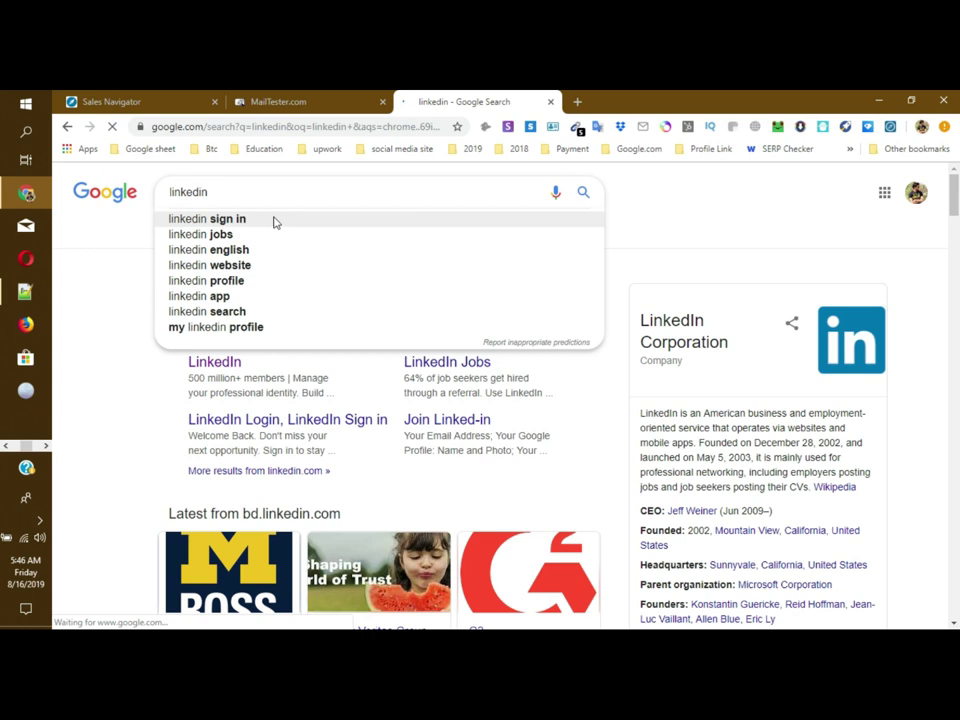
{"action": "left_click", "coordinate": [311, 128]}
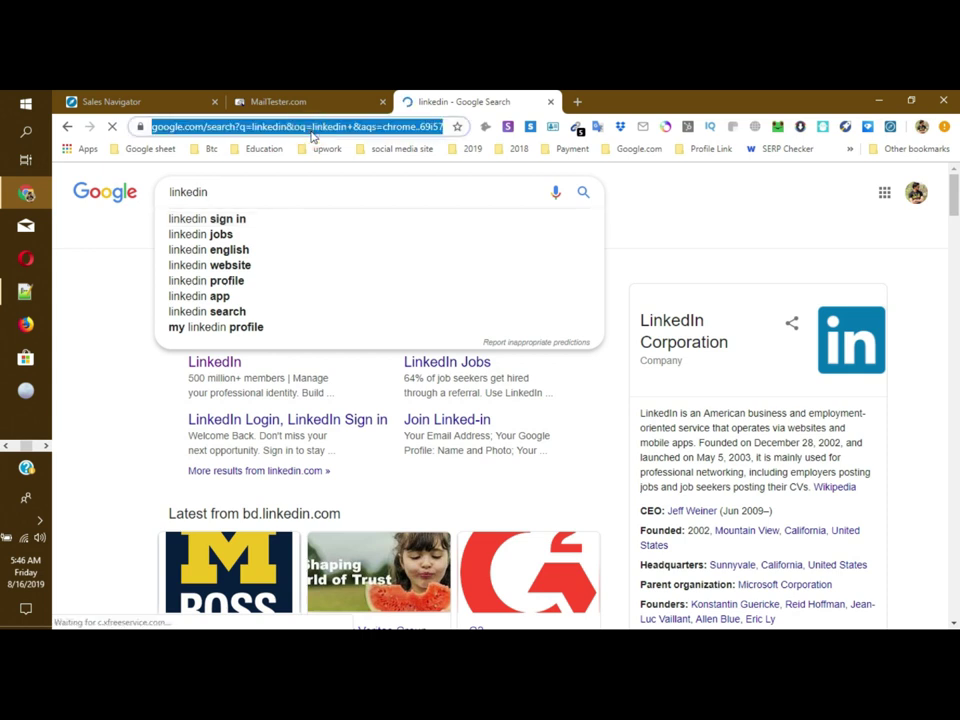
{"action": "type", "text": "linkedin.com"}
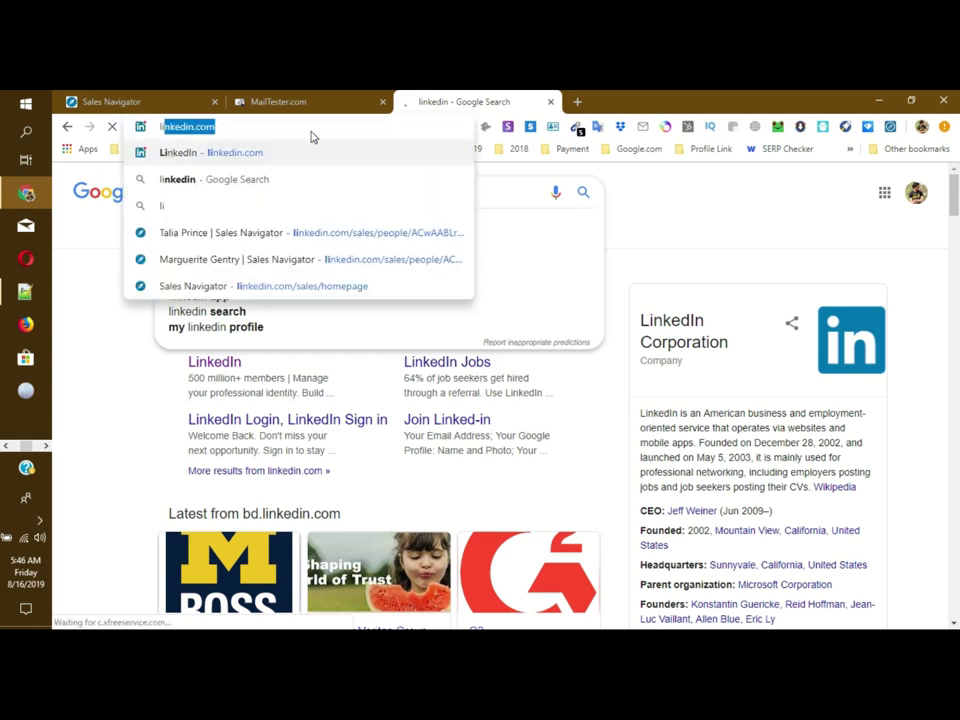
{"action": "key", "text": "End"}
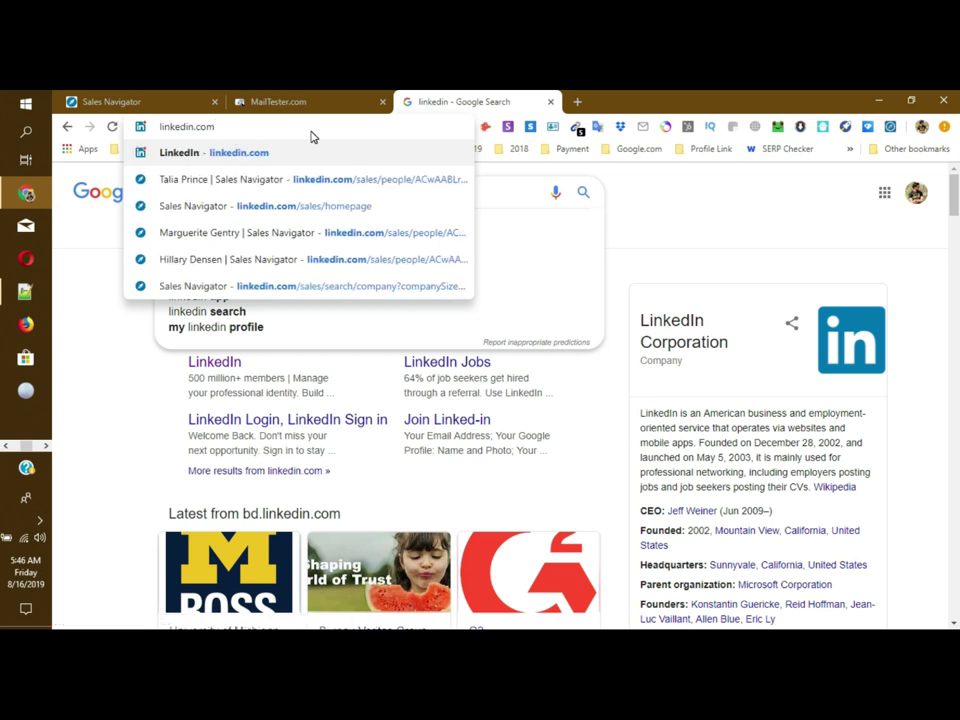
{"action": "key", "text": "Return"}
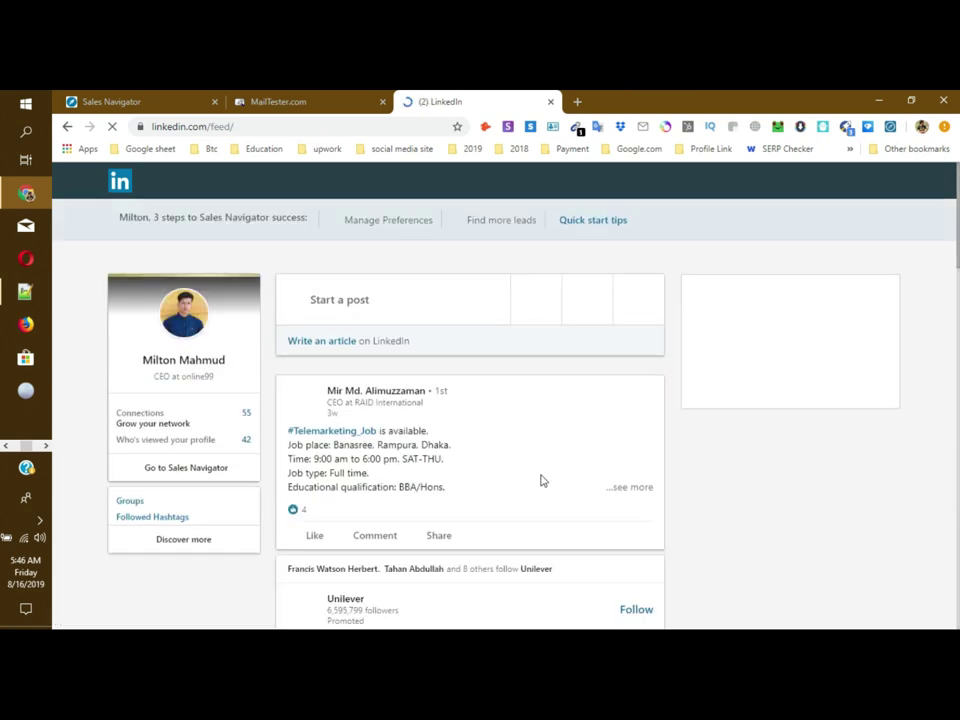
Step: Scroll down through the LinkedIn home feed posts and back up
{"action": "scroll", "coordinate": [540, 481], "scroll_direction": "down", "scroll_amount": 5}
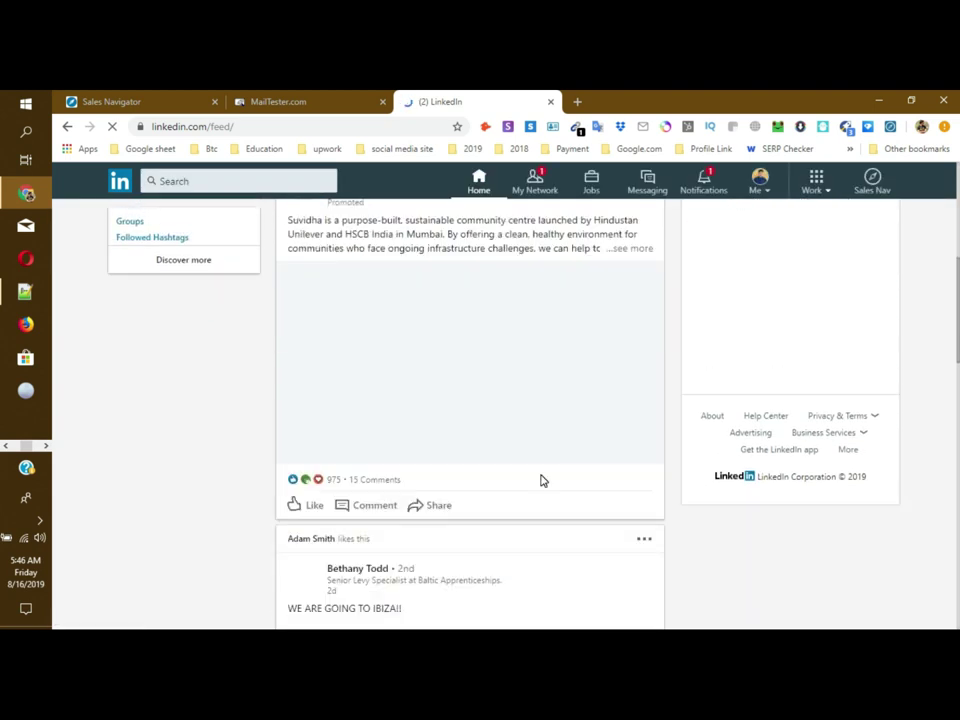
{"action": "scroll", "coordinate": [540, 480], "scroll_direction": "down", "scroll_amount": 4}
{"action": "scroll", "coordinate": [522, 480], "scroll_direction": "up", "scroll_amount": 6}
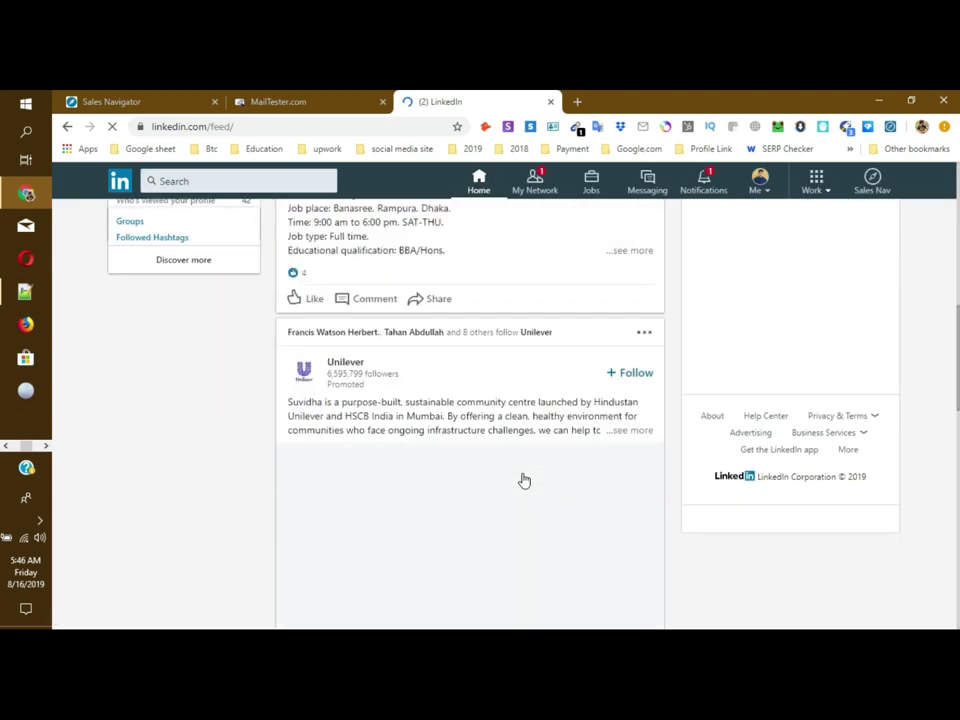
{"action": "scroll", "coordinate": [524, 481], "scroll_direction": "up", "scroll_amount": 1}
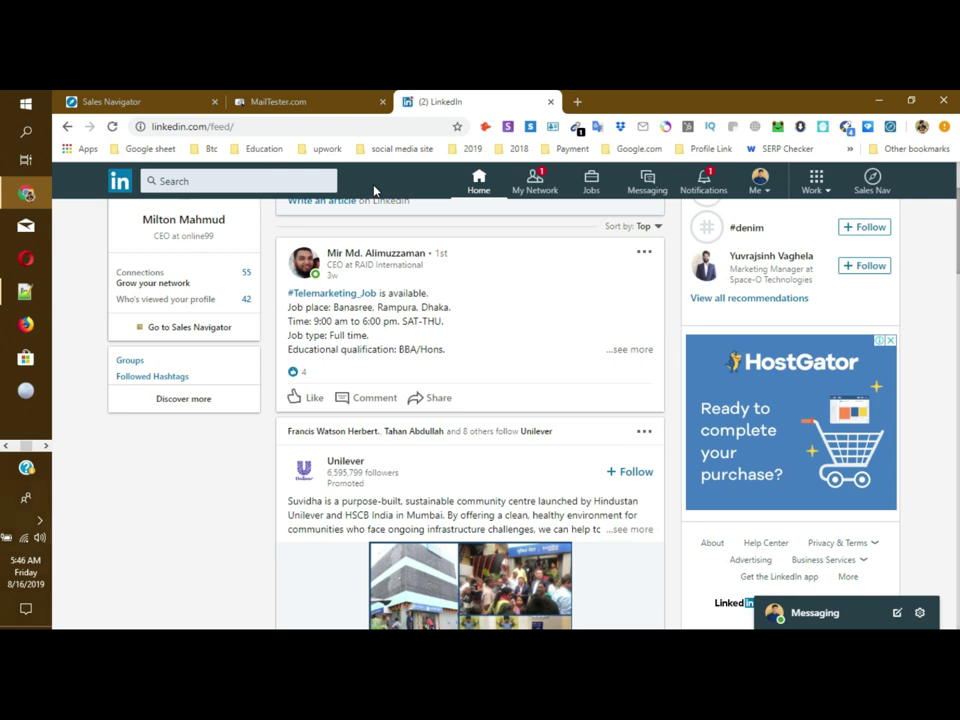
Step: Open LinkedIn search with the People chip and browse the suggested connections
{"action": "left_click", "coordinate": [243, 183]}
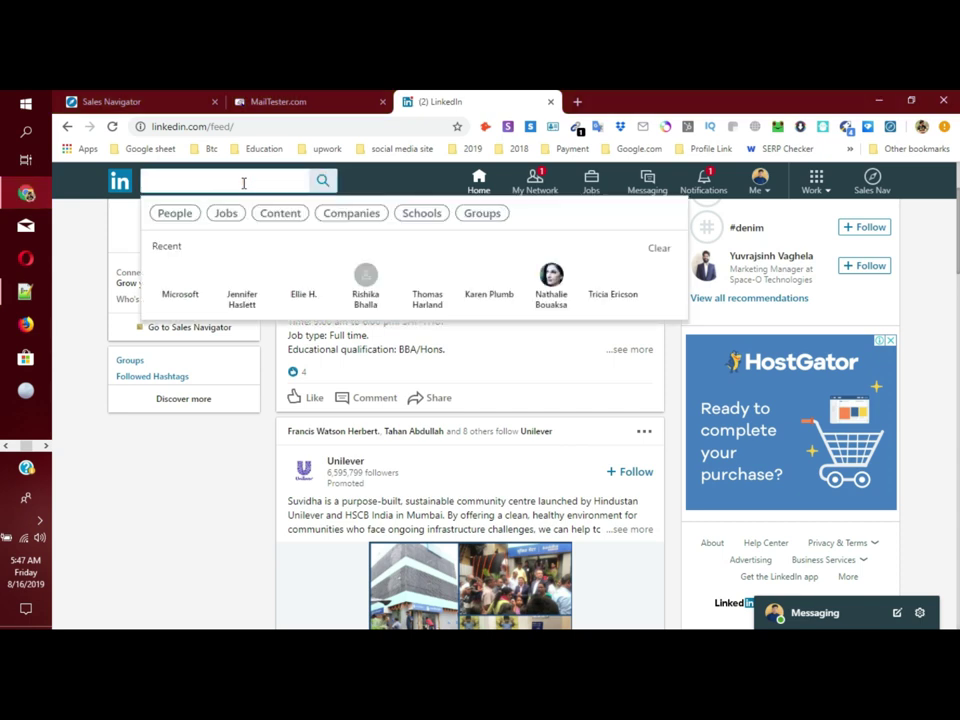
{"action": "left_click", "coordinate": [178, 216]}
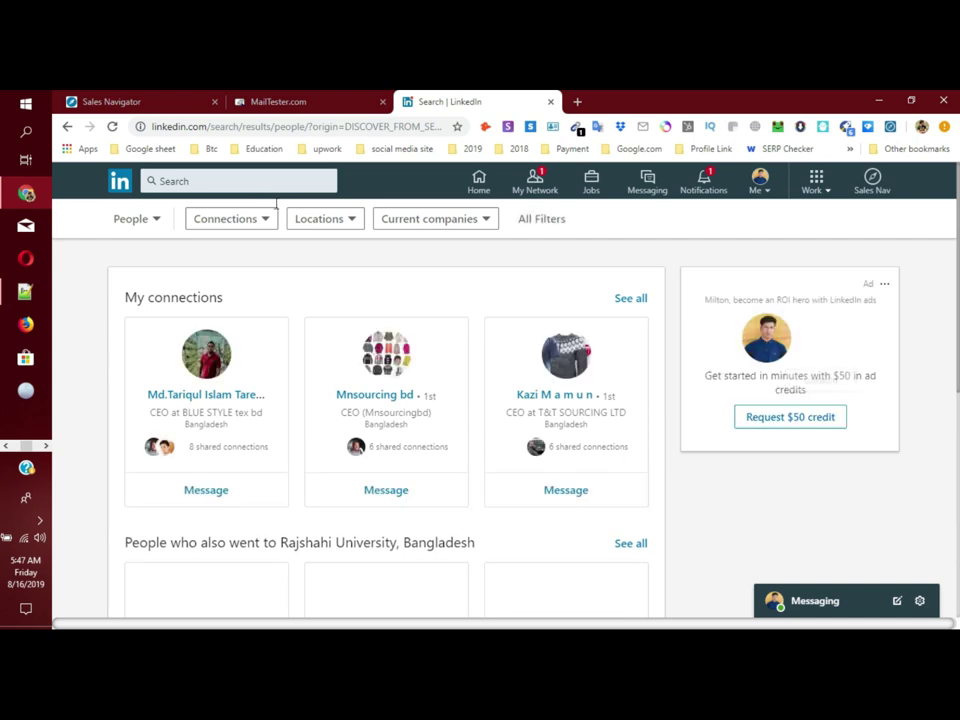
{"action": "scroll", "coordinate": [372, 452], "scroll_direction": "down", "scroll_amount": 3}
{"action": "scroll", "coordinate": [350, 430], "scroll_direction": "down", "scroll_amount": 3}
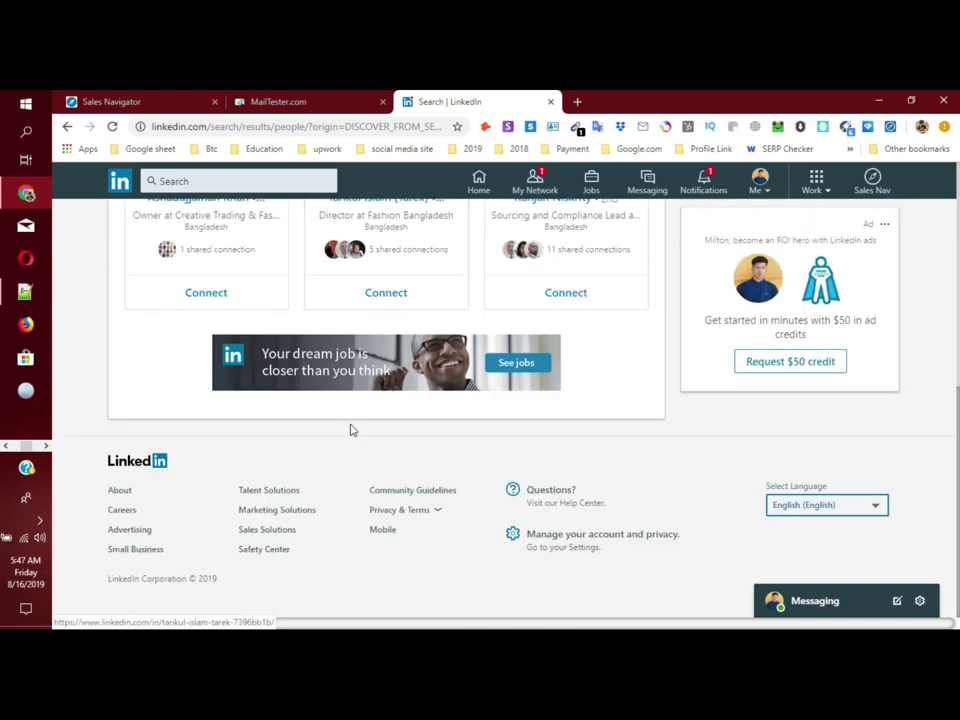
{"action": "scroll", "coordinate": [349, 400], "scroll_direction": "up", "scroll_amount": 5}
Step: Search LinkedIn people for 'linkedin', replacing the mistyped 'ceo at linkind'
{"action": "left_click", "coordinate": [234, 181]}
{"action": "type", "text": "ceo at linkind"}
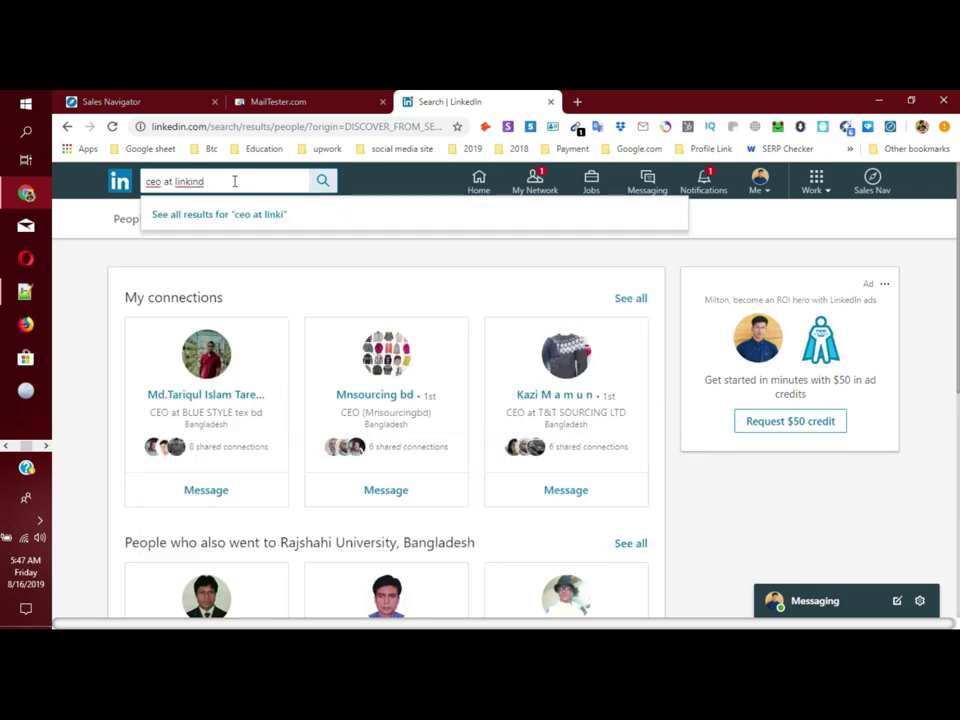
{"action": "key", "text": "BackSpace"}
{"action": "key", "text": "BackSpace"}
{"action": "key", "text": "BackSpace"}
{"action": "key", "text": "BackSpace"}
{"action": "key", "text": "BackSpace"}
{"action": "key", "text": "BackSpace"}
{"action": "key", "text": "BackSpace"}
{"action": "key", "text": "BackSpace"}
{"action": "key", "text": "BackSpace"}
{"action": "key", "text": "BackSpace"}
{"action": "key", "text": "BackSpace"}
{"action": "key", "text": "BackSpace"}
{"action": "key", "text": "BackSpace"}
{"action": "key", "text": "BackSpace"}
{"action": "key", "text": "BackSpace"}
{"action": "type", "text": "linkedin"}
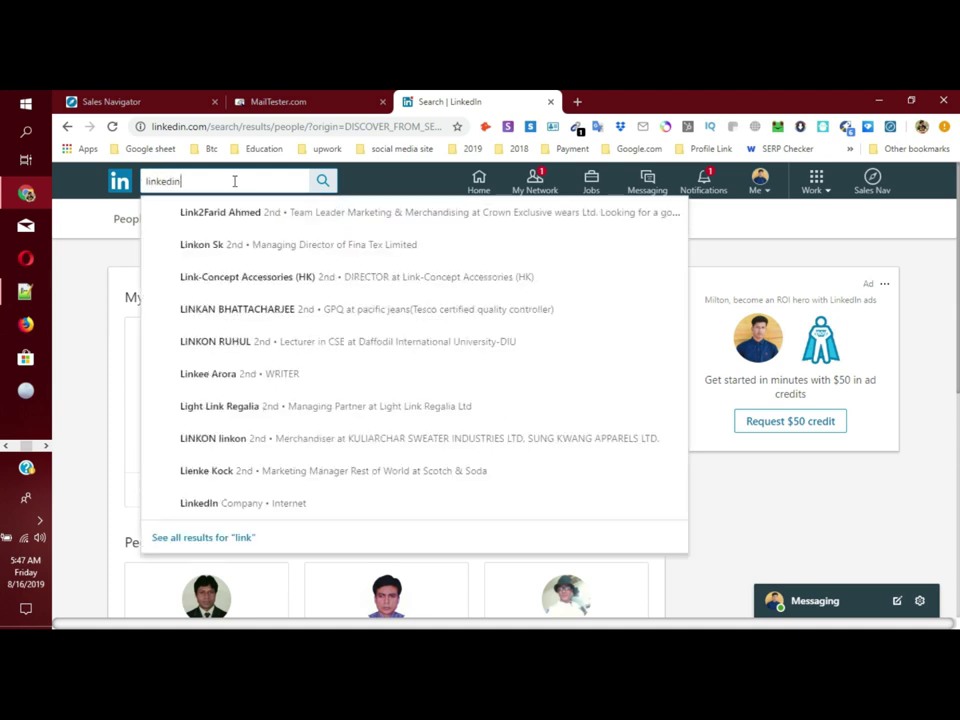
{"action": "key", "text": "Return"}
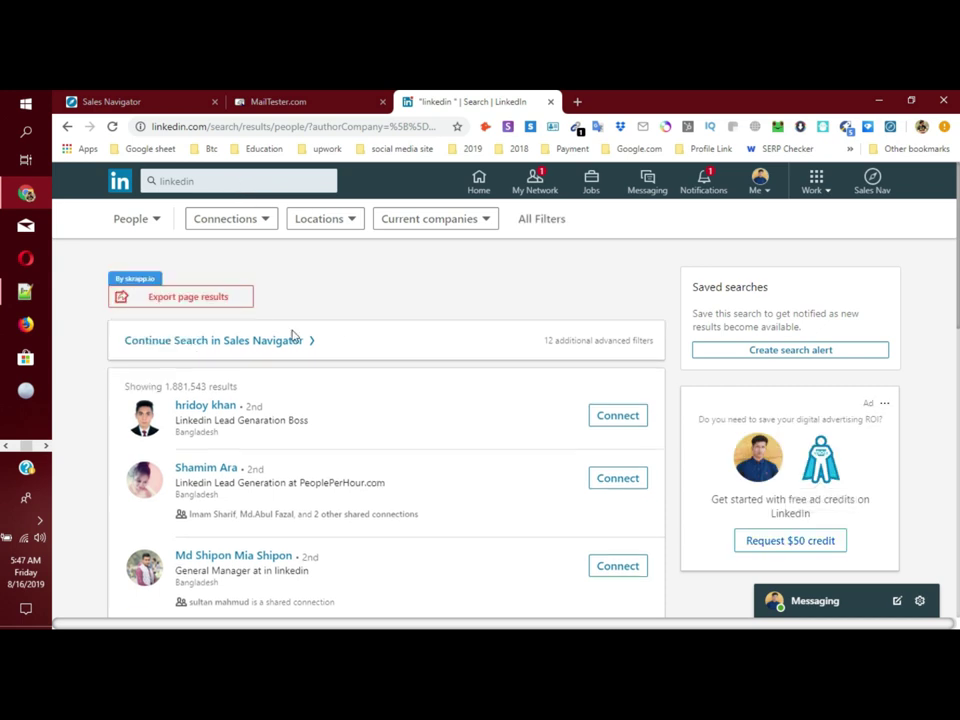
{"action": "scroll", "coordinate": [287, 414], "scroll_direction": "down", "scroll_amount": 3}
{"action": "scroll", "coordinate": [285, 420], "scroll_direction": "down", "scroll_amount": 5}
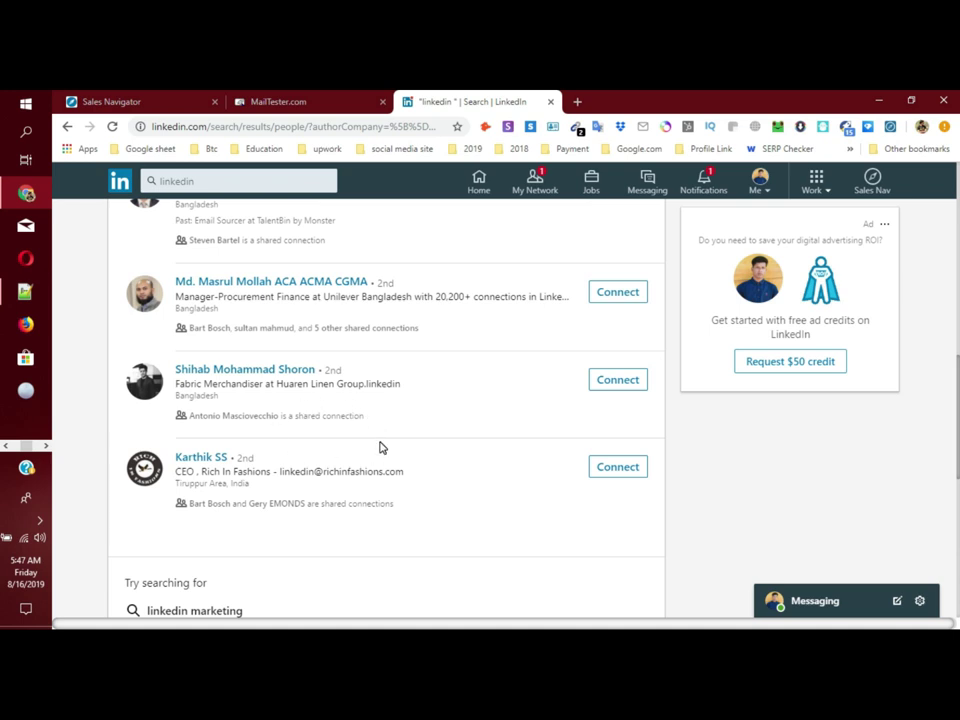
{"action": "scroll", "coordinate": [380, 447], "scroll_direction": "up", "scroll_amount": 8}
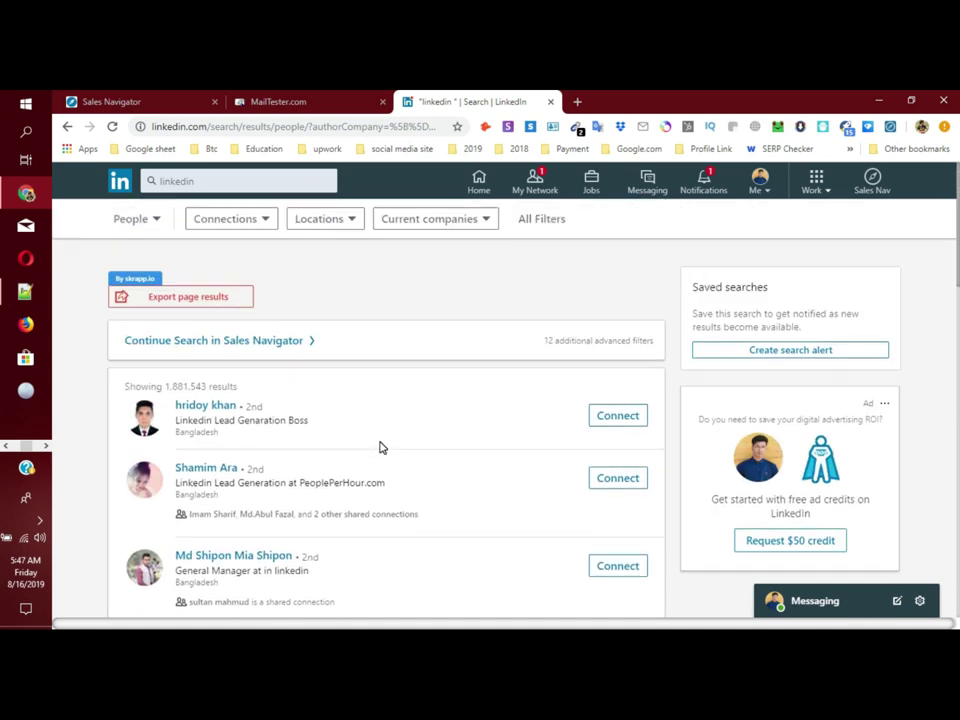
{"action": "scroll", "coordinate": [380, 447], "scroll_direction": "down", "scroll_amount": 2}
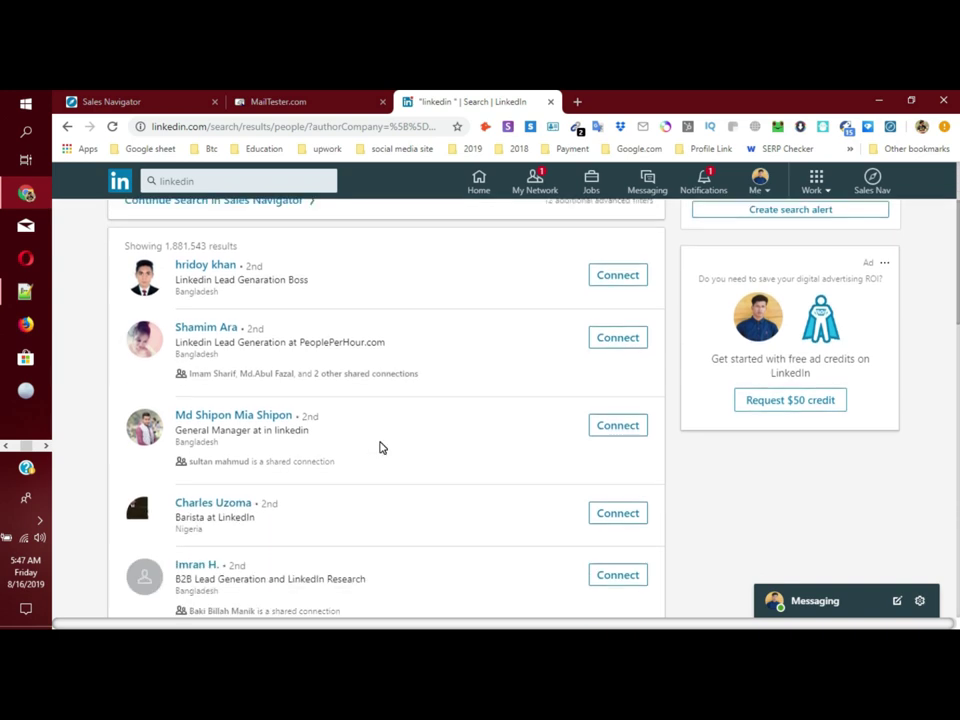
{"action": "scroll", "coordinate": [380, 447], "scroll_direction": "down", "scroll_amount": 5}
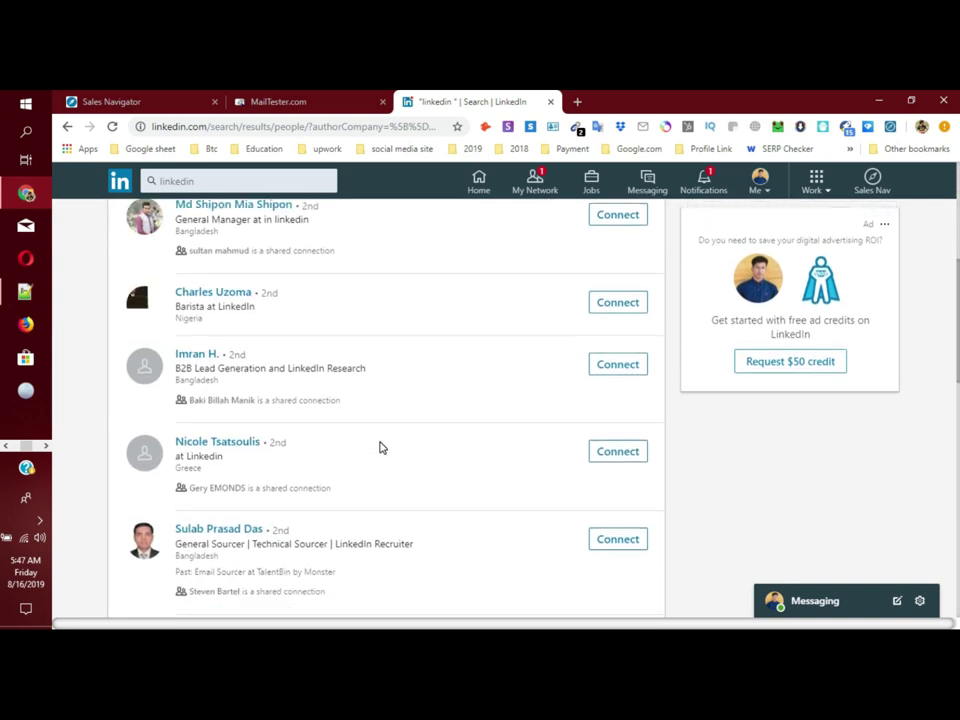
{"action": "scroll", "coordinate": [240, 466], "scroll_direction": "up", "scroll_amount": 5}
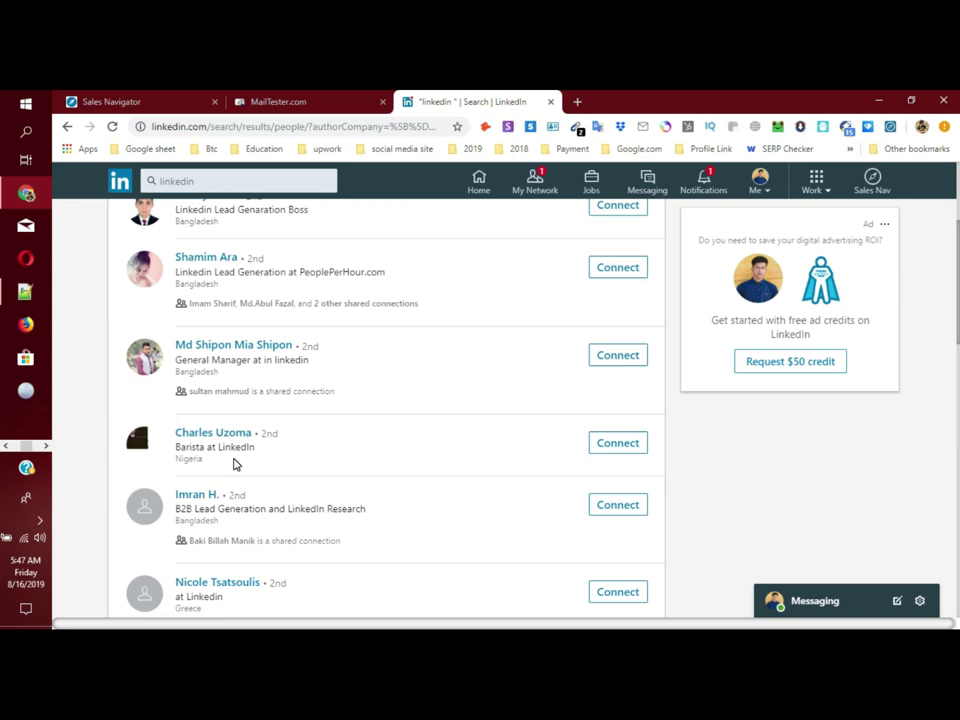
{"action": "scroll", "coordinate": [235, 463], "scroll_direction": "up", "scroll_amount": 3}
{"action": "scroll", "coordinate": [130, 490], "scroll_direction": "down", "scroll_amount": 3}
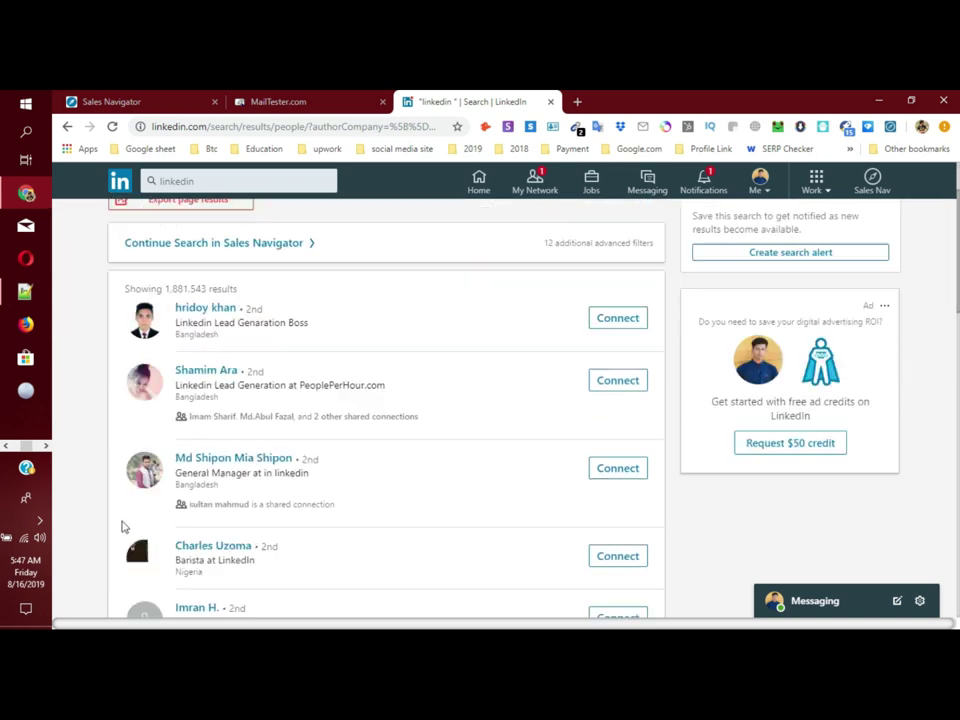
{"action": "left_click_drag", "start_coordinate": [103, 436], "coordinate": [93, 345]}
{"action": "left_click", "coordinate": [93, 345]}
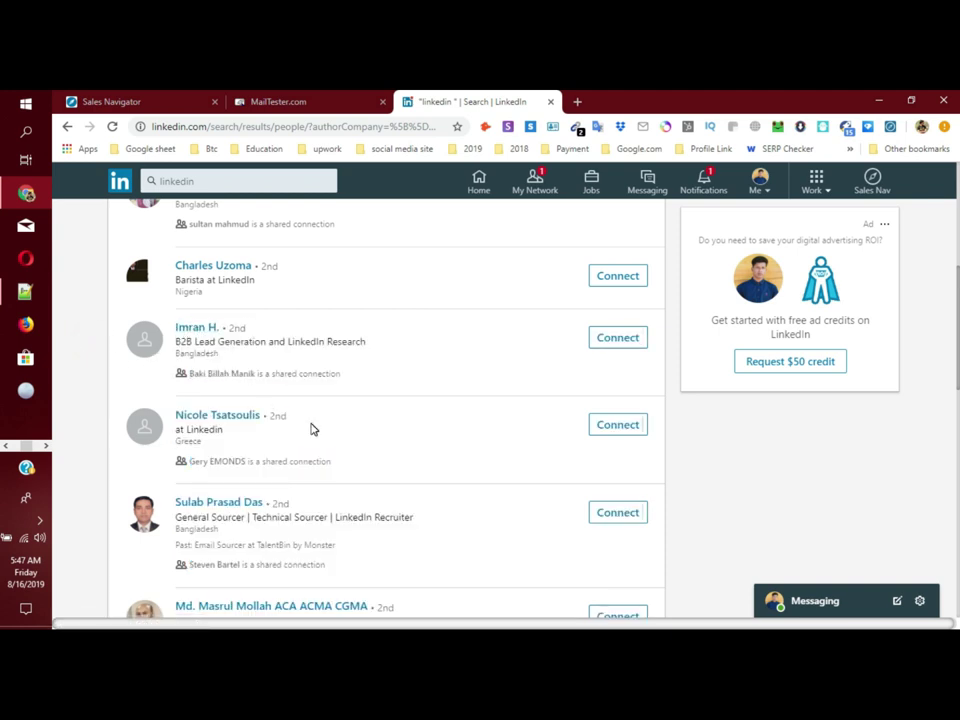
{"action": "scroll", "coordinate": [311, 429], "scroll_direction": "down", "scroll_amount": 5}
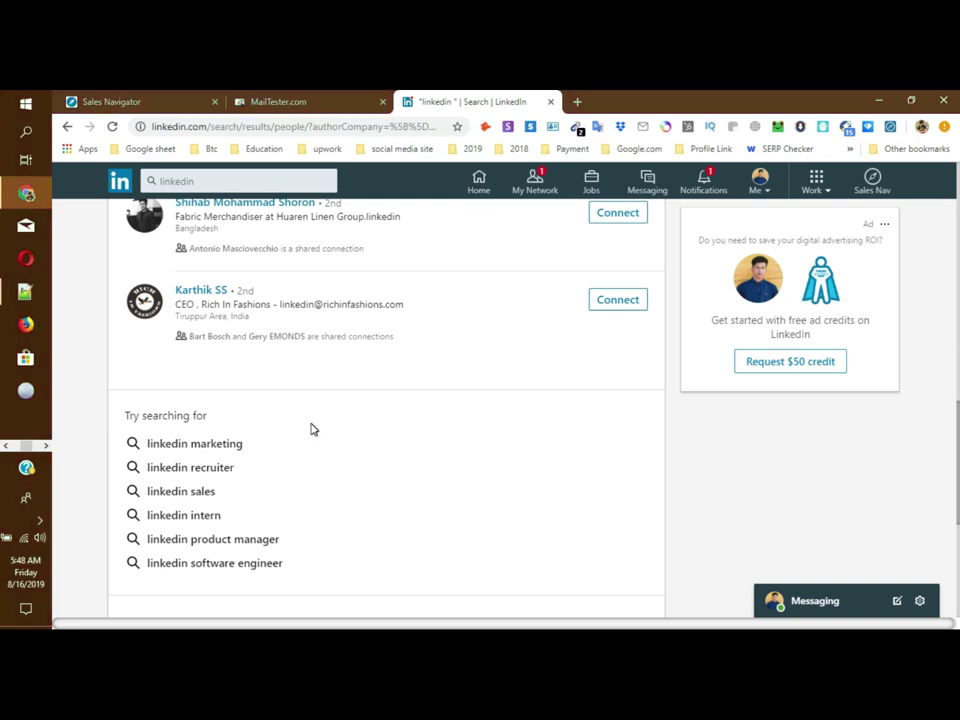
{"action": "scroll", "coordinate": [310, 429], "scroll_direction": "up", "scroll_amount": 12}
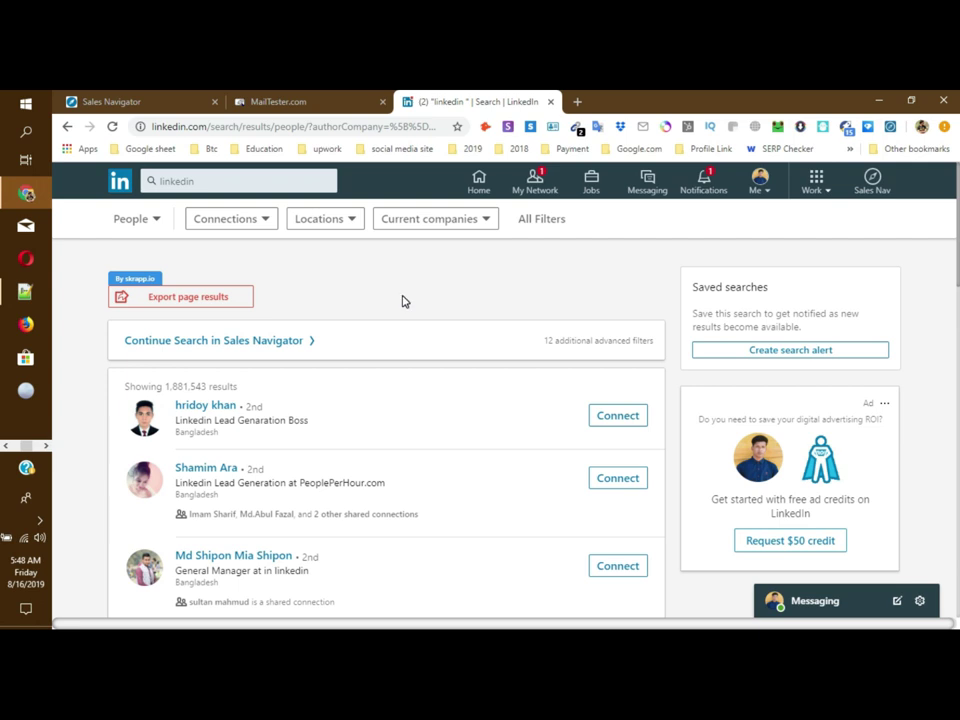
{"action": "left_click", "coordinate": [503, 288]}
{"action": "left_click", "coordinate": [25, 291]}
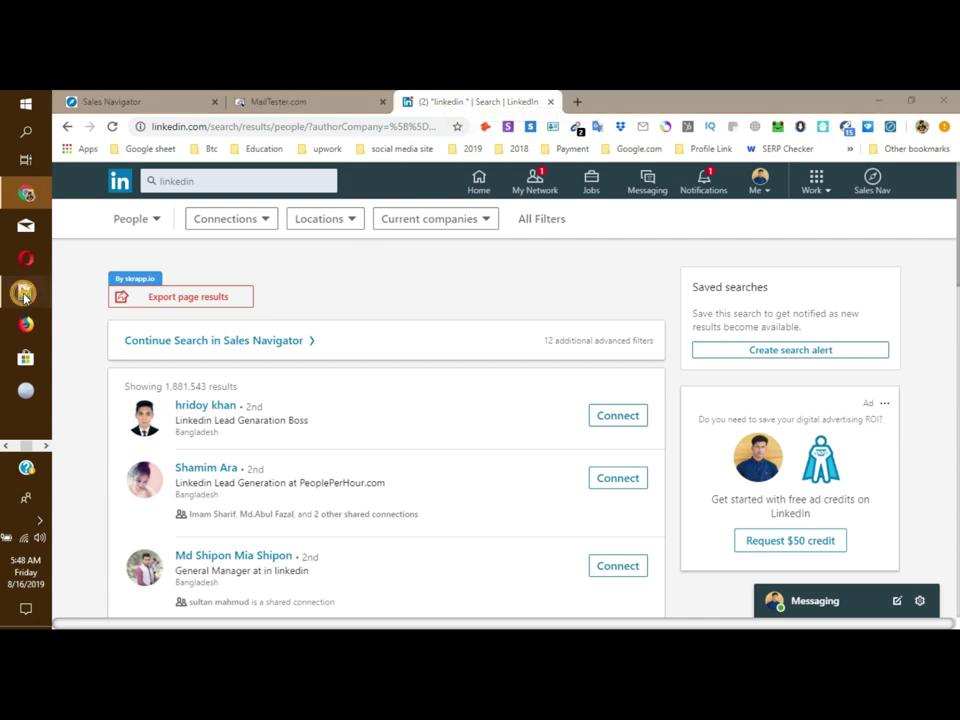
Step: Type 'Industrial: Maketing and advertising' as line 1 of the new 50 note
{"action": "left_click", "coordinate": [247, 209]}
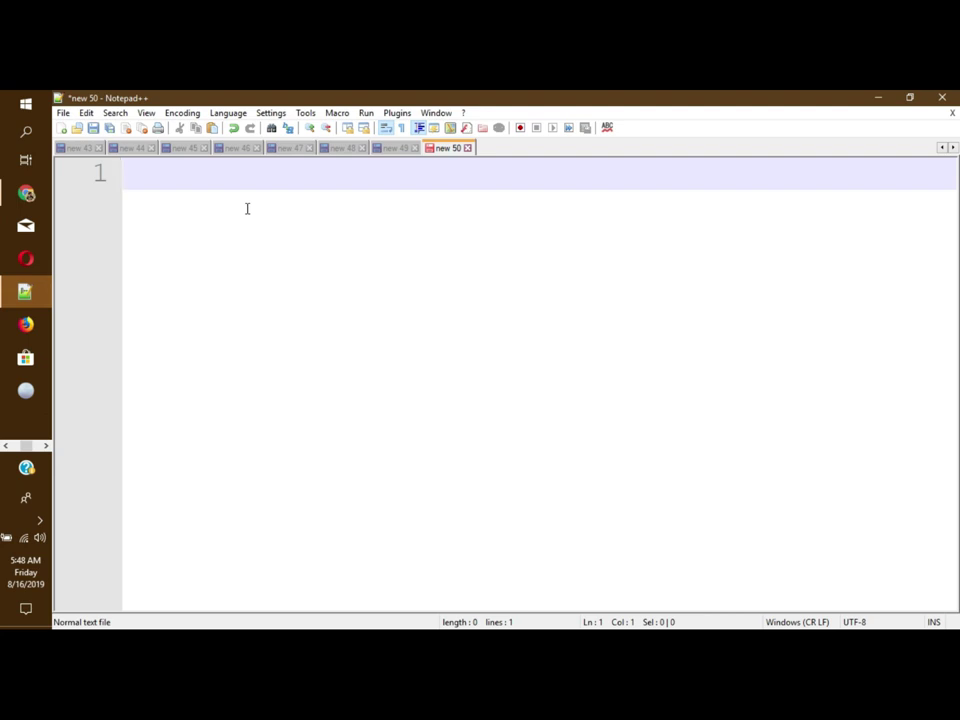
{"action": "type", "text": "I"}
{"action": "key", "text": "BackSpace"}
{"action": "type", "text": "Industrial"}
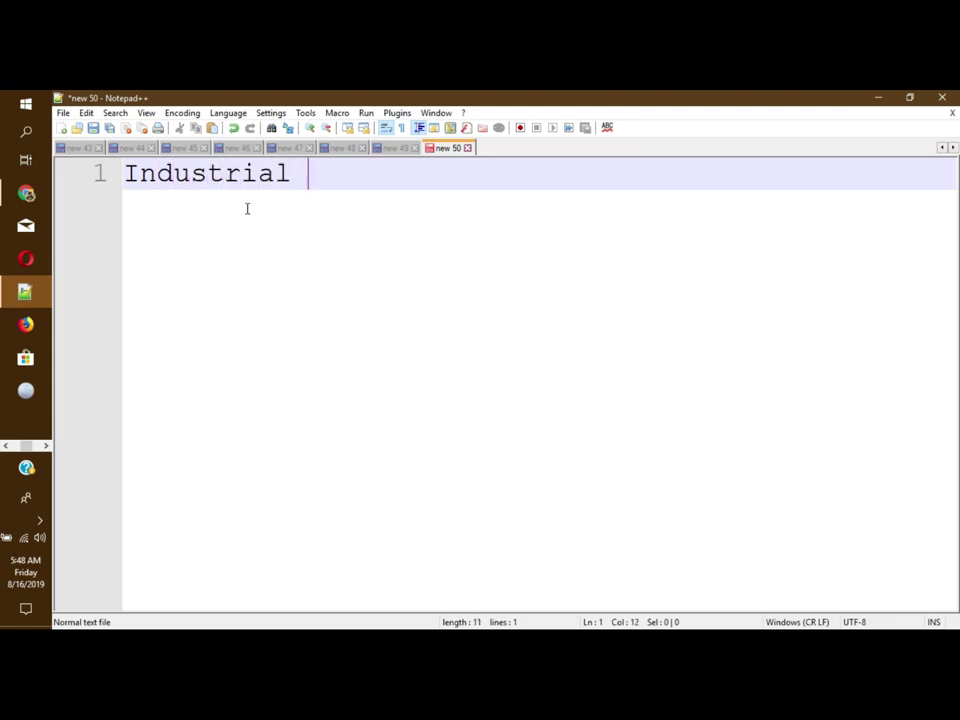
{"action": "key", "text": "BackSpace"}
{"action": "type", "text": ": mak"}
{"action": "key", "text": "BackSpace"}
{"action": "key", "text": "BackSpace"}
{"action": "key", "text": "BackSpace"}
{"action": "type", "text": "Makre"}
{"action": "key", "text": "BackSpace"}
{"action": "key", "text": "BackSpace"}
{"action": "type", "text": "eting "}
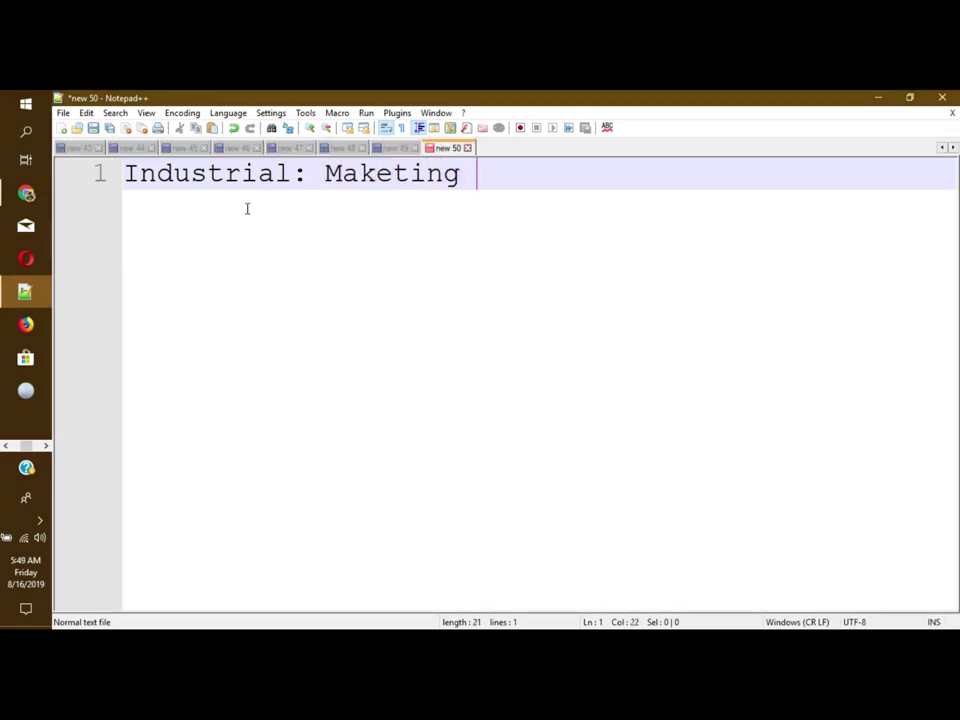
{"action": "type", "text": "and adve"}
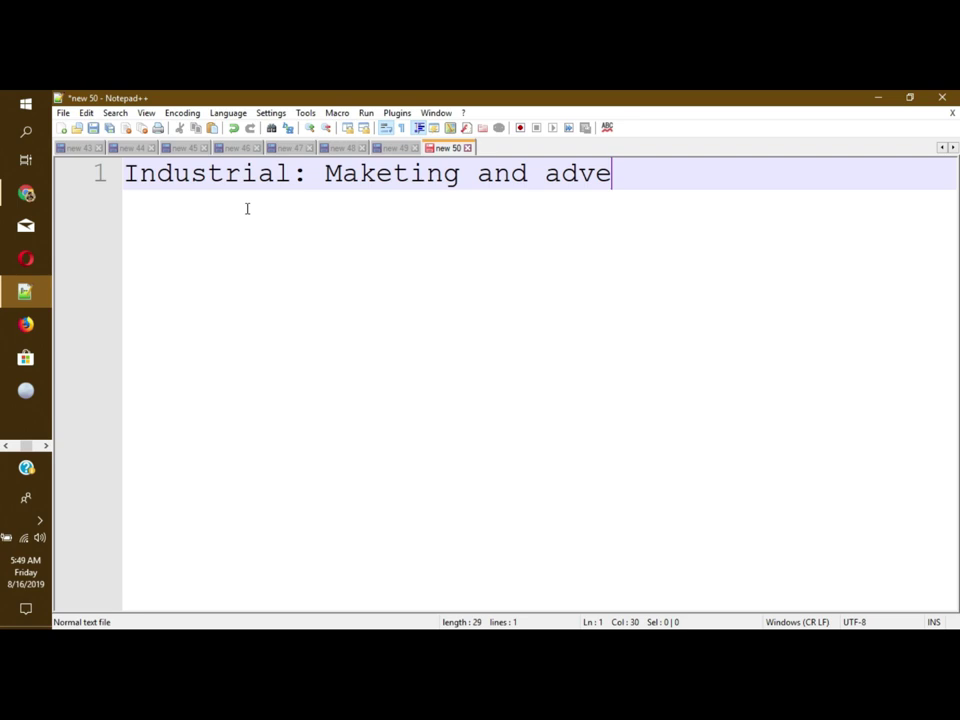
{"action": "type", "text": "rtising"}
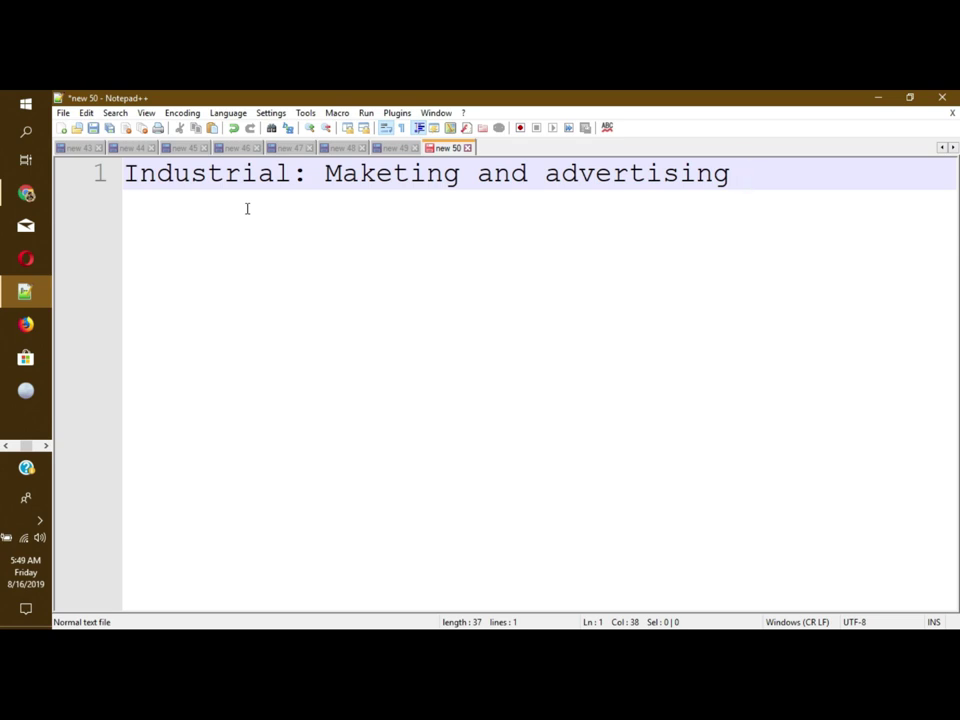
{"action": "key", "text": "Return"}
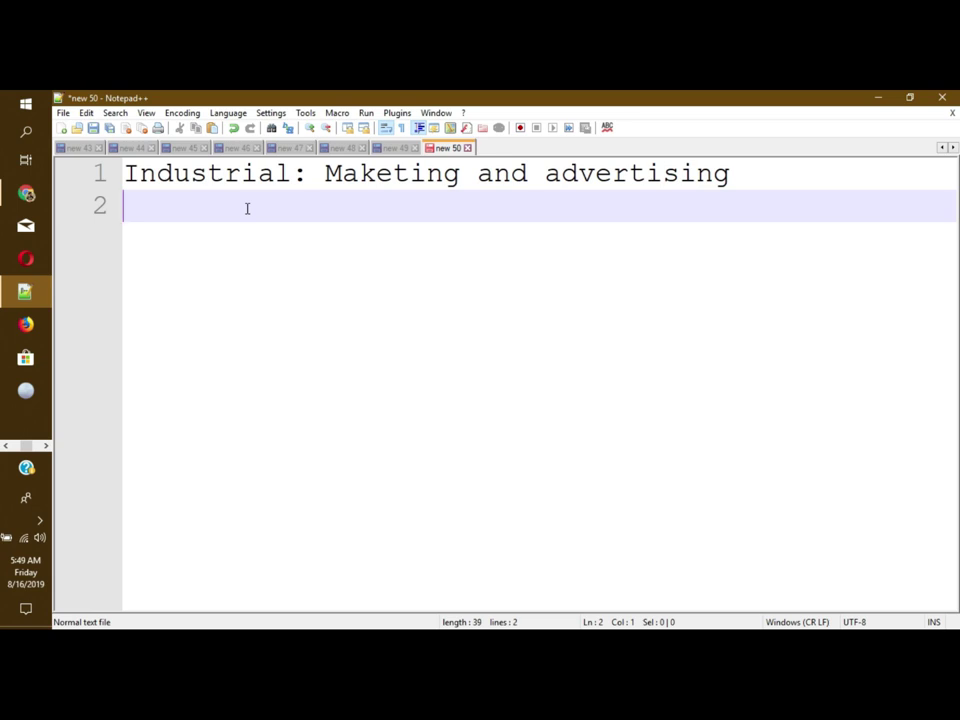
Step: Add the lines 'Keyword : Online marketing' and 'Person : marketing Related'
{"action": "type", "text": "Keyw"}
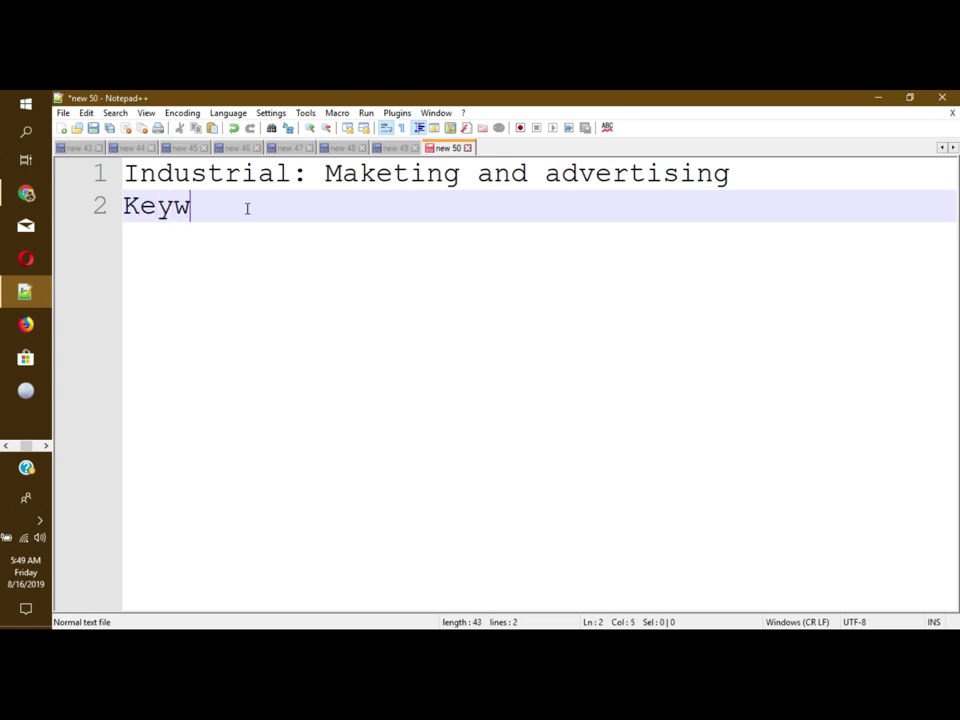
{"action": "type", "text": "ord : "}
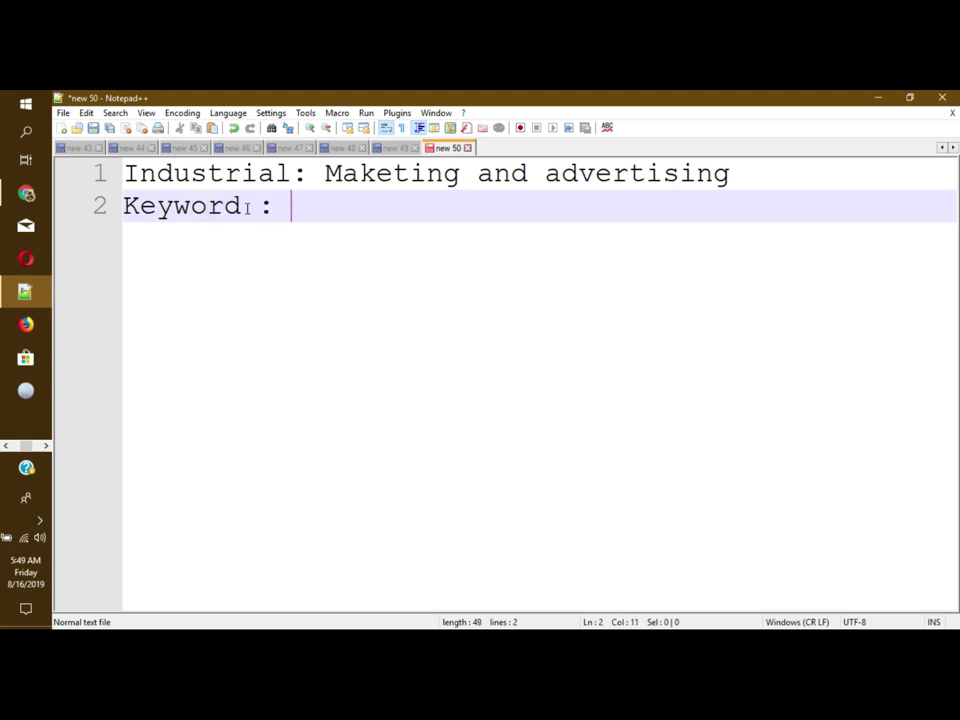
{"action": "type", "text": "Online marketing"}
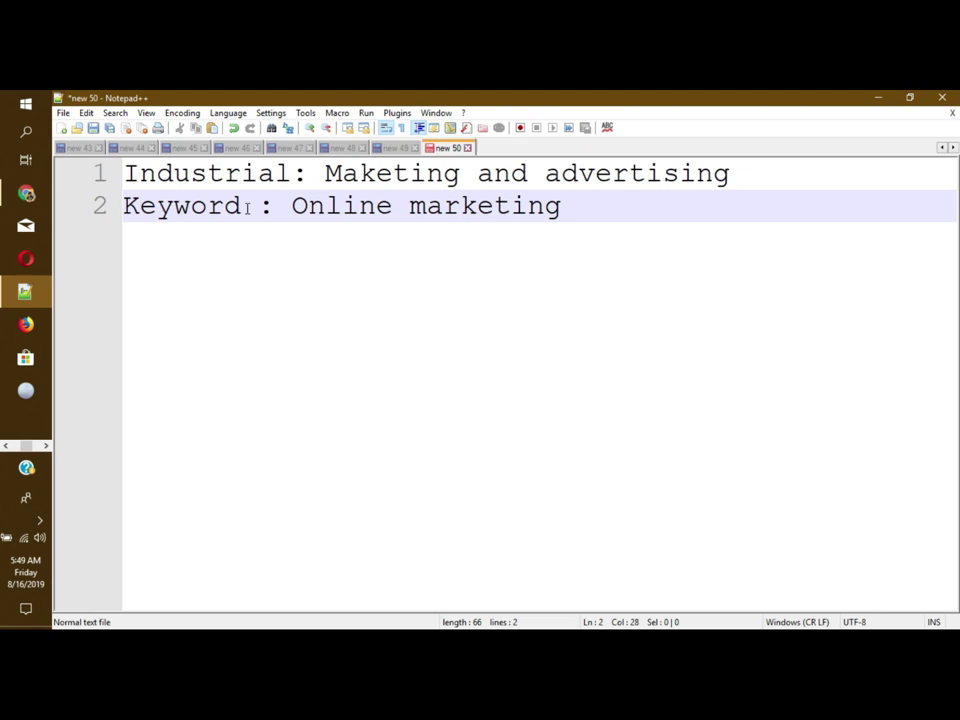
{"action": "key", "text": "Return"}
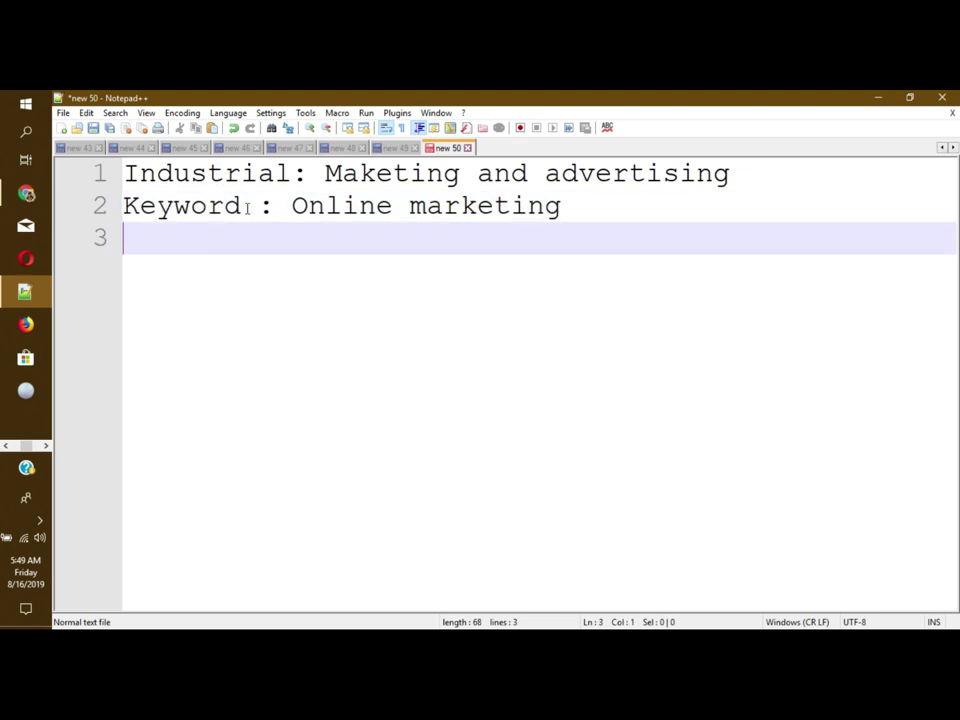
{"action": "type", "text": "Person : marketing"}
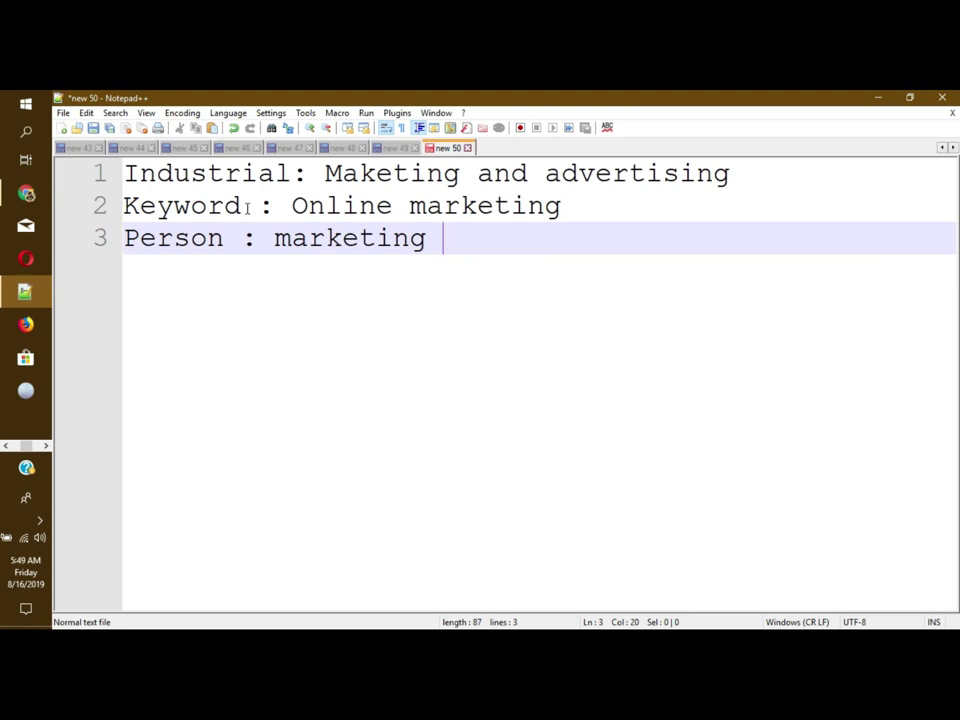
{"action": "key", "text": "BackSpace"}
{"action": "type", "text": "Realt"}
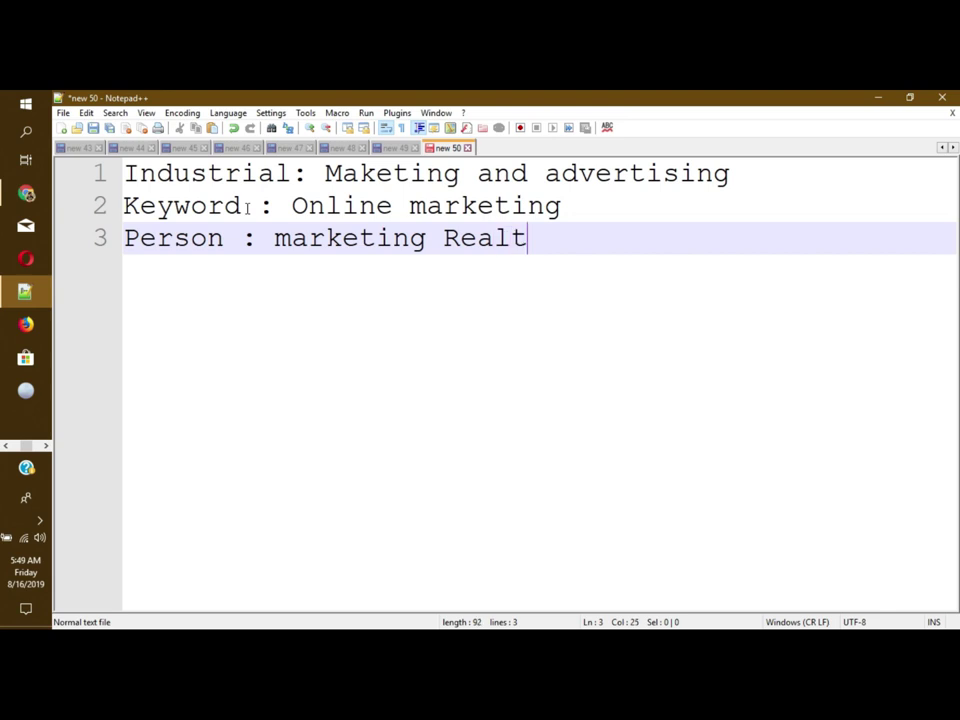
{"action": "key", "text": "BackSpace"}
{"action": "key", "text": "BackSpace"}
{"action": "key", "text": "BackSpace"}
{"action": "key", "text": "BackSpace"}
{"action": "type", "text": "elated"}
{"action": "key", "text": "Return"}
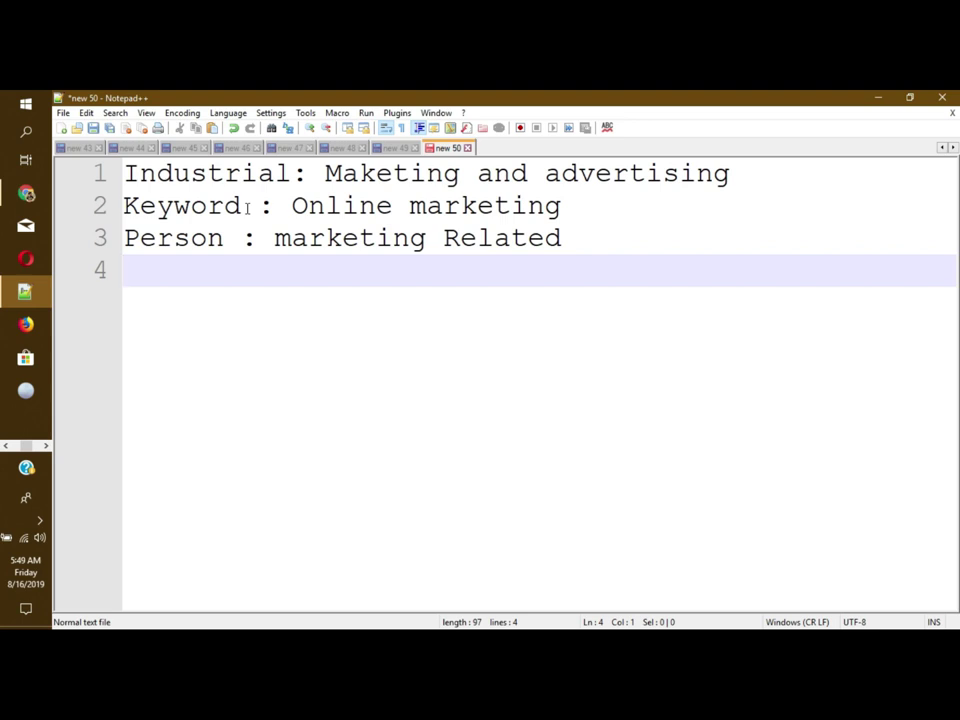
Step: Add a 'Location: USA' line followed by a blank line
{"action": "key", "text": "Return"}
{"action": "key", "text": "Return"}
{"action": "key", "text": "BackSpace"}
{"action": "key", "text": "BackSpace"}
{"action": "type", "text": "Location"}
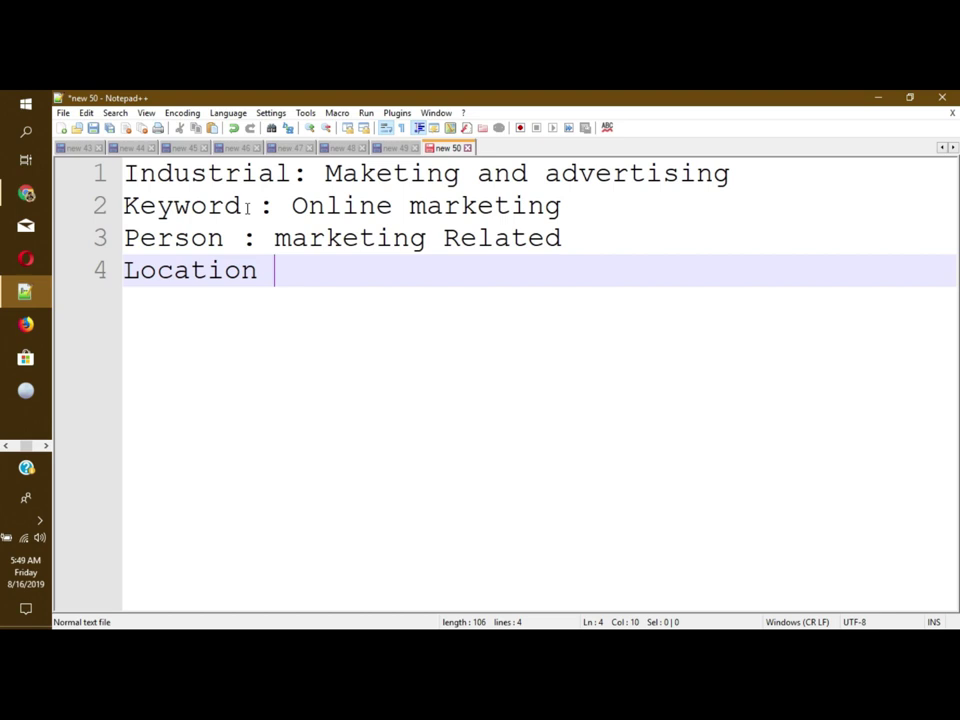
{"action": "key", "text": "BackSpace"}
{"action": "type", "text": ": USA"}
{"action": "key", "text": "Return"}
{"action": "key", "text": "Return"}
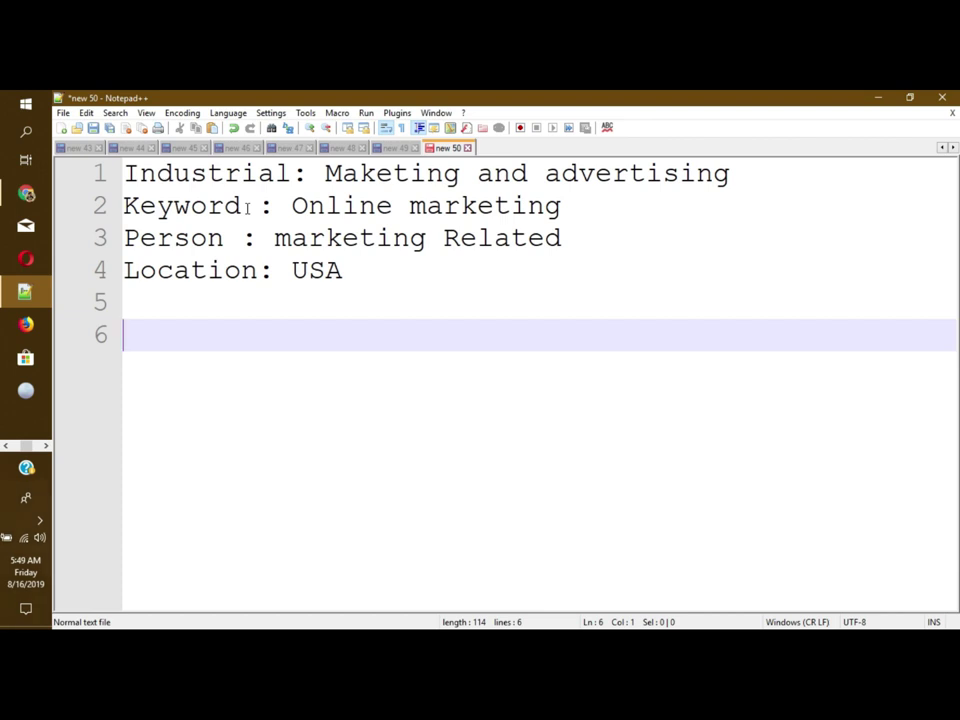
Step: Type the fields Company Name, Person Name, Title, Personal Email, Company Phone number
{"action": "type", "text": "Com"}
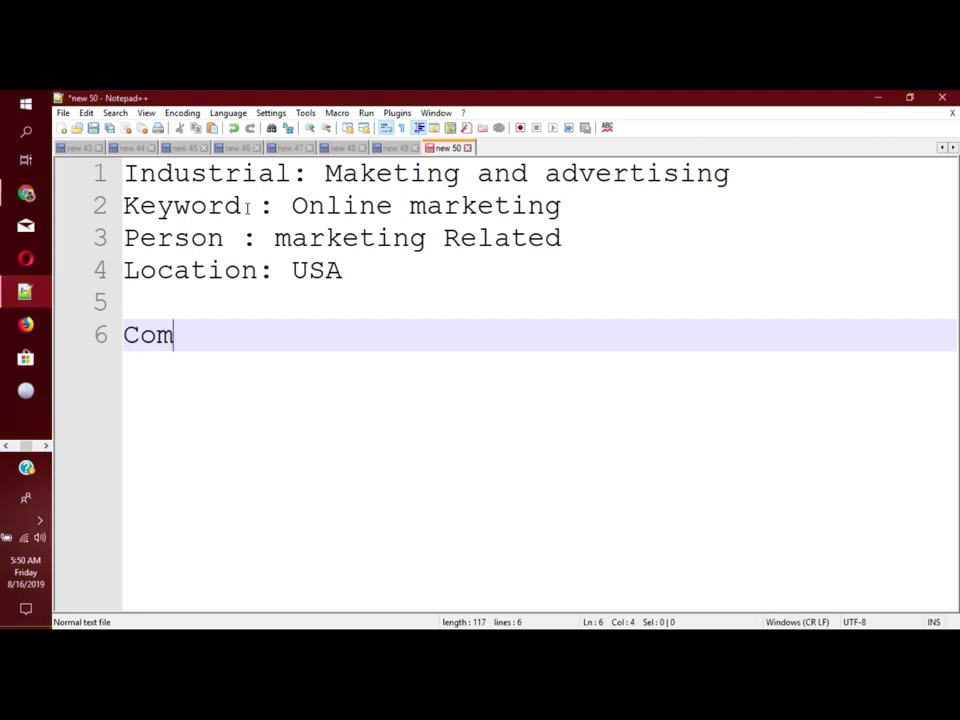
{"action": "type", "text": "pany N"}
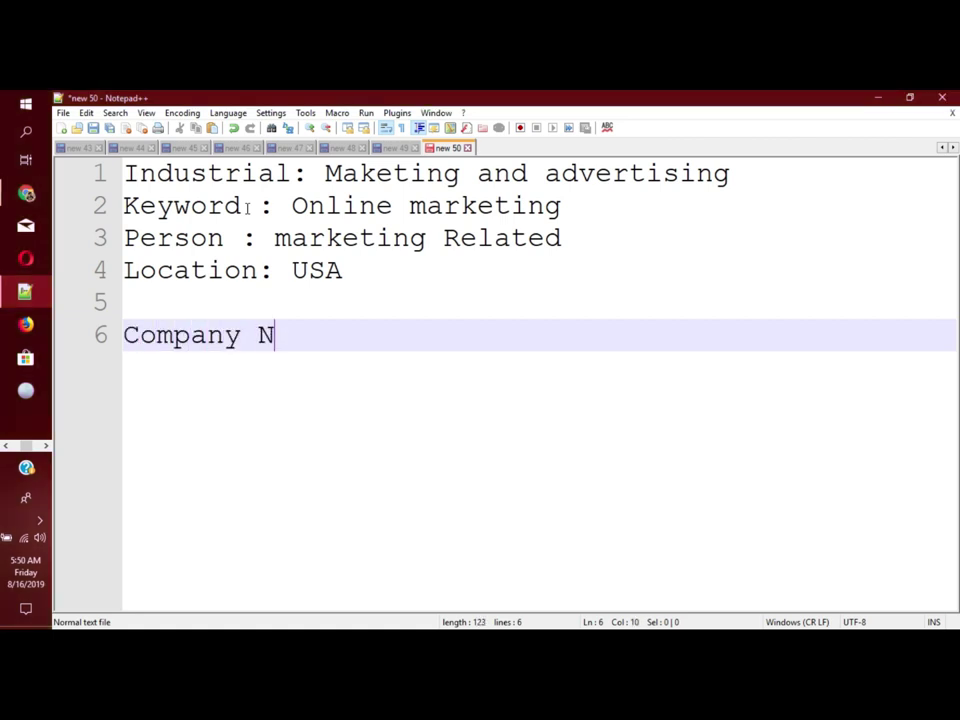
{"action": "type", "text": "ame, Person Name,"}
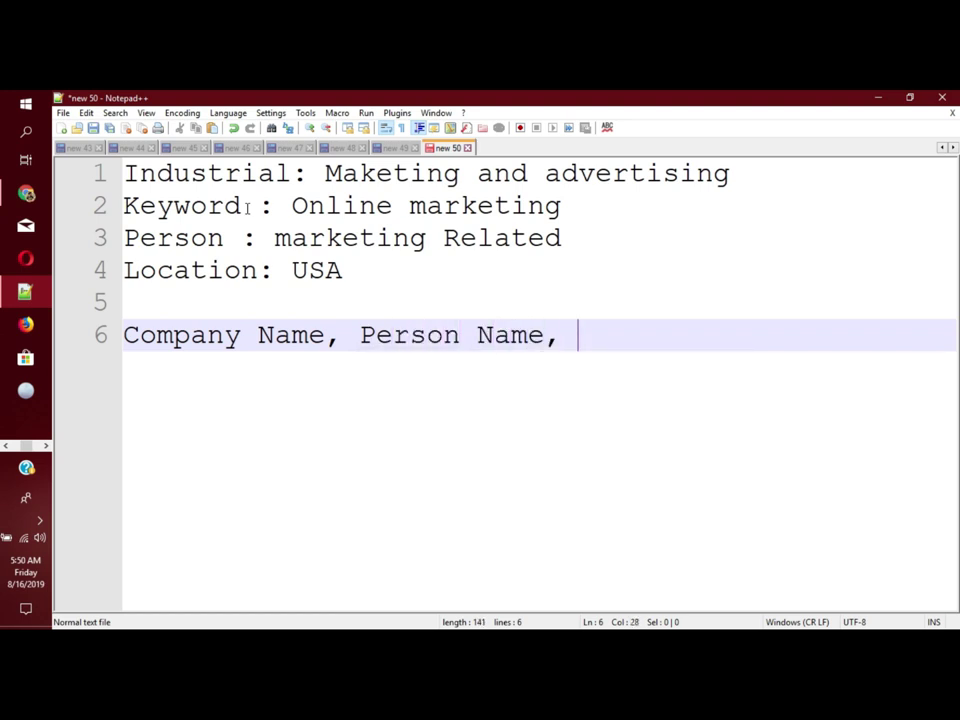
{"action": "type", "text": " Title "}
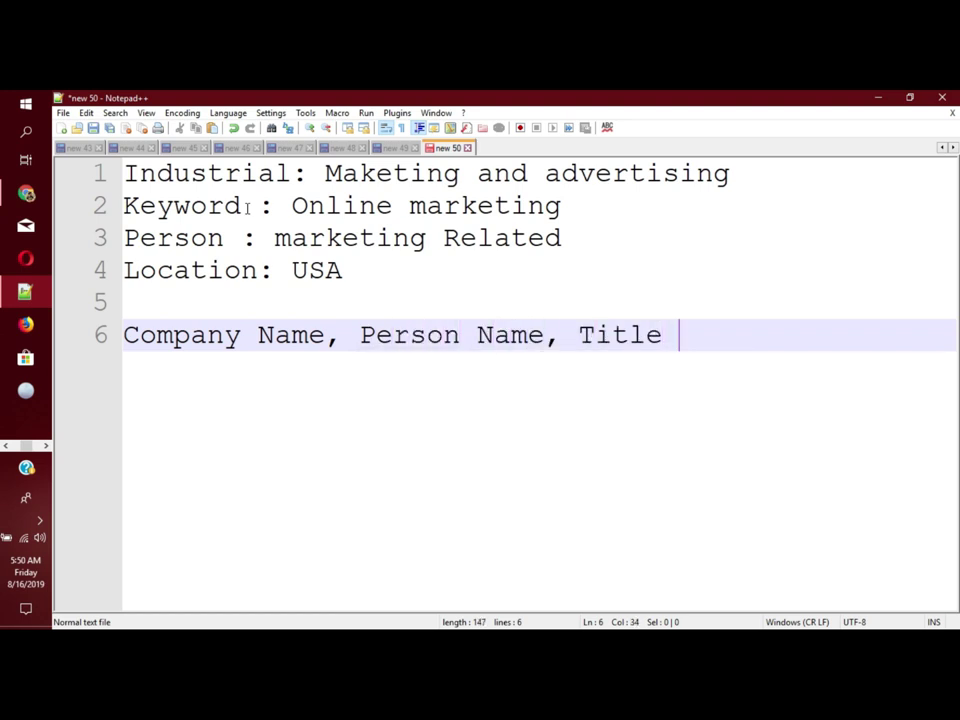
{"action": "type", "text": ", P"}
{"action": "key", "text": "BackSpace"}
{"action": "type", "text": "Email"}
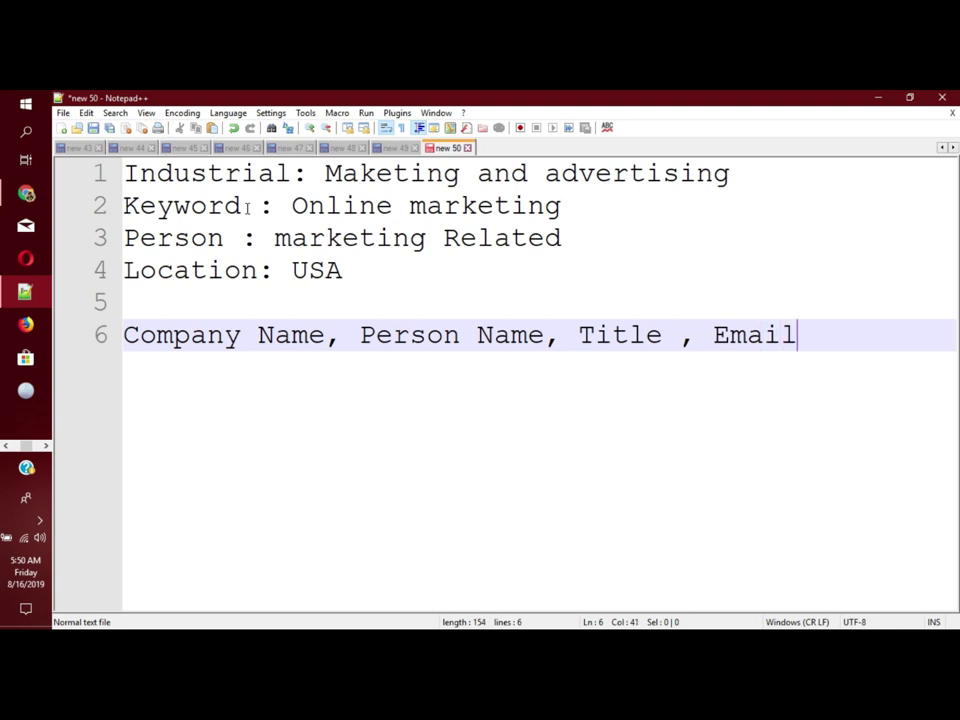
{"action": "key", "text": "BackSpace"}
{"action": "key", "text": "BackSpace"}
{"action": "key", "text": "BackSpace"}
{"action": "key", "text": "BackSpace"}
{"action": "key", "text": "BackSpace"}
{"action": "key", "text": "BackSpace"}
{"action": "type", "text": "Perosn"}
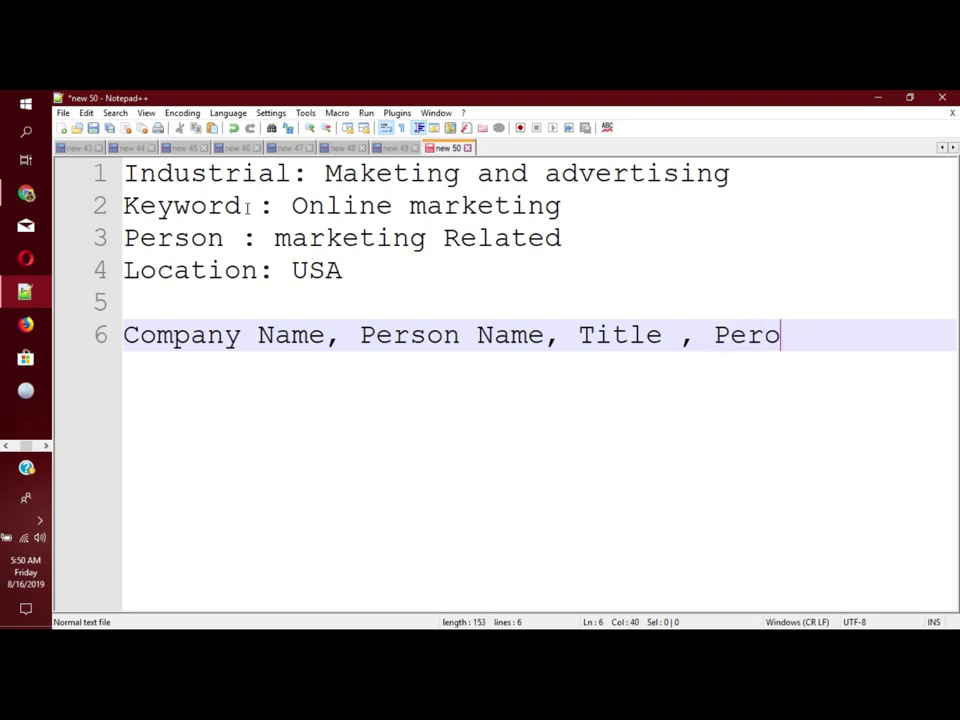
{"action": "key", "text": "BackSpace"}
{"action": "key", "text": "BackSpace"}
{"action": "key", "text": "BackSpace"}
{"action": "type", "text": "sonal "}
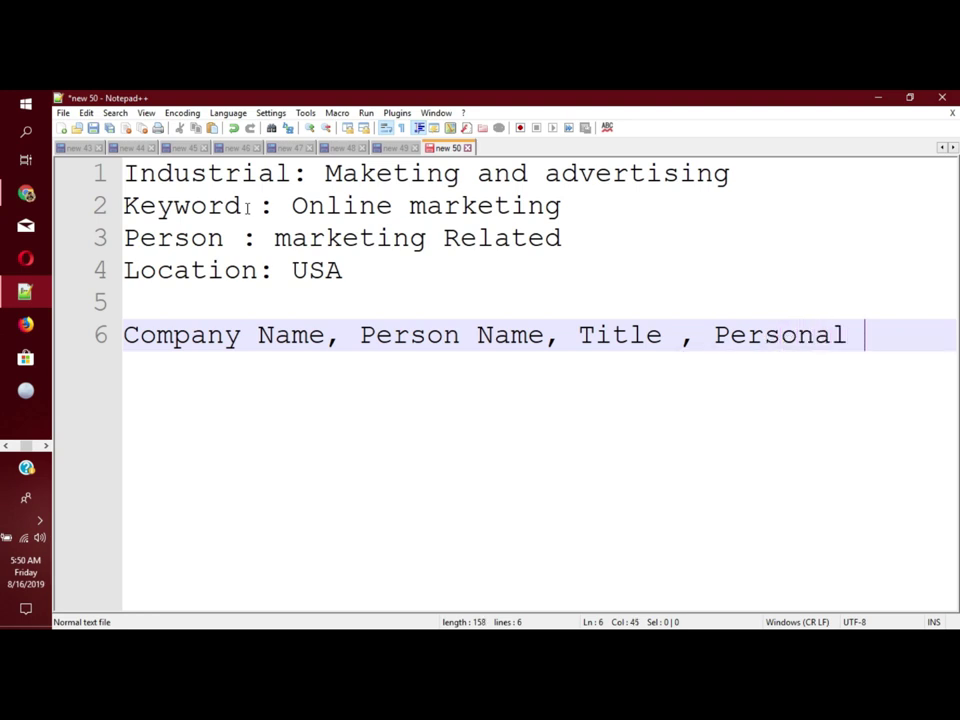
{"action": "type", "text": "Email , "}
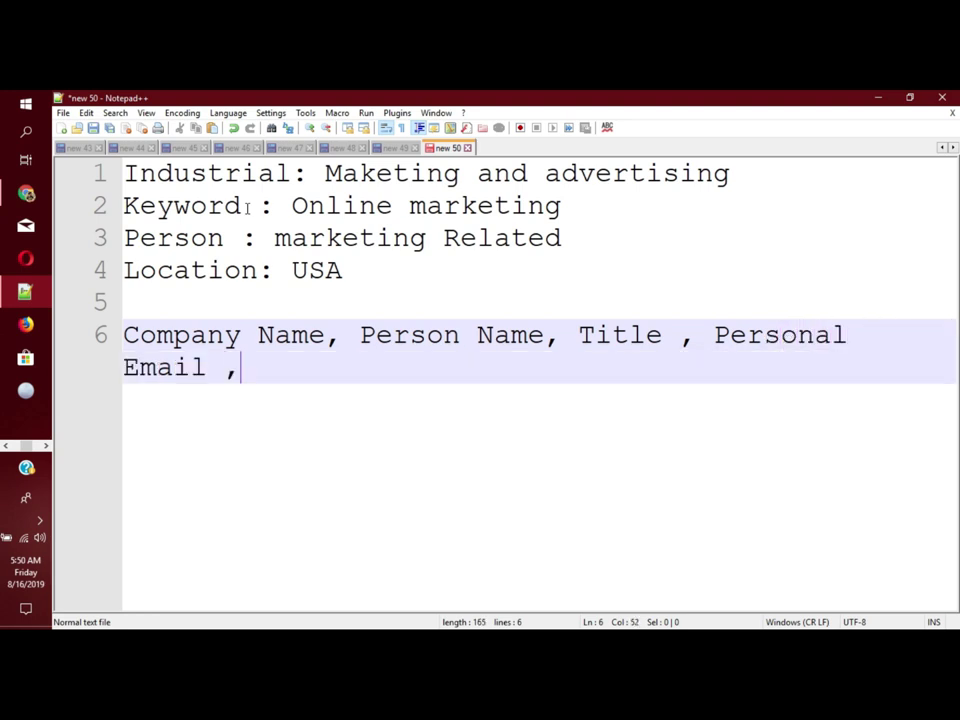
{"action": "type", "text": "Co"}
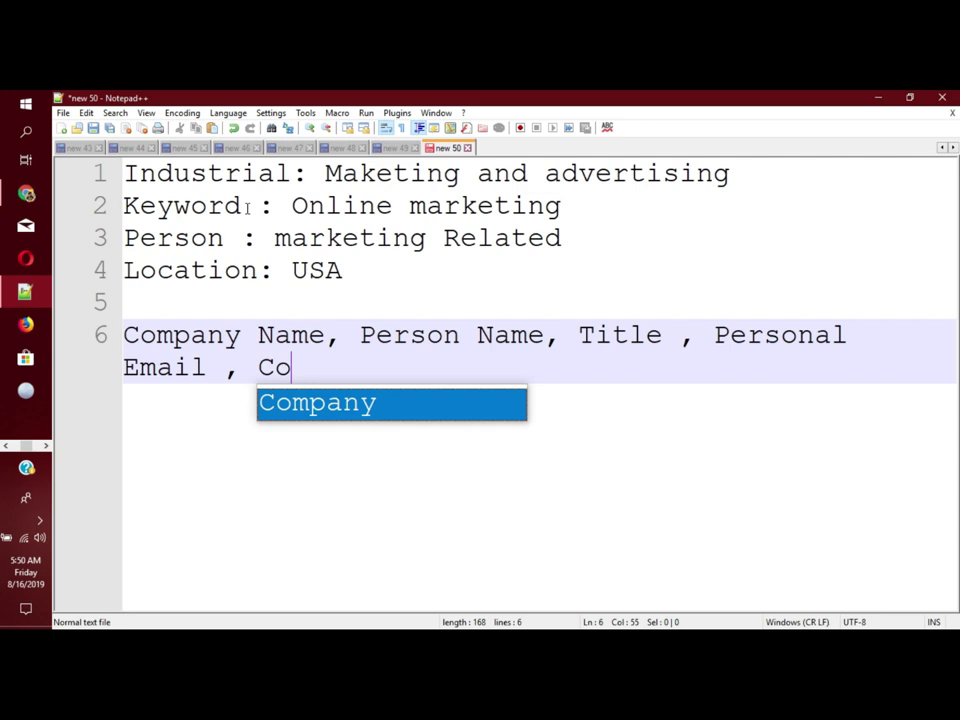
{"action": "type", "text": "mpany Phone "}
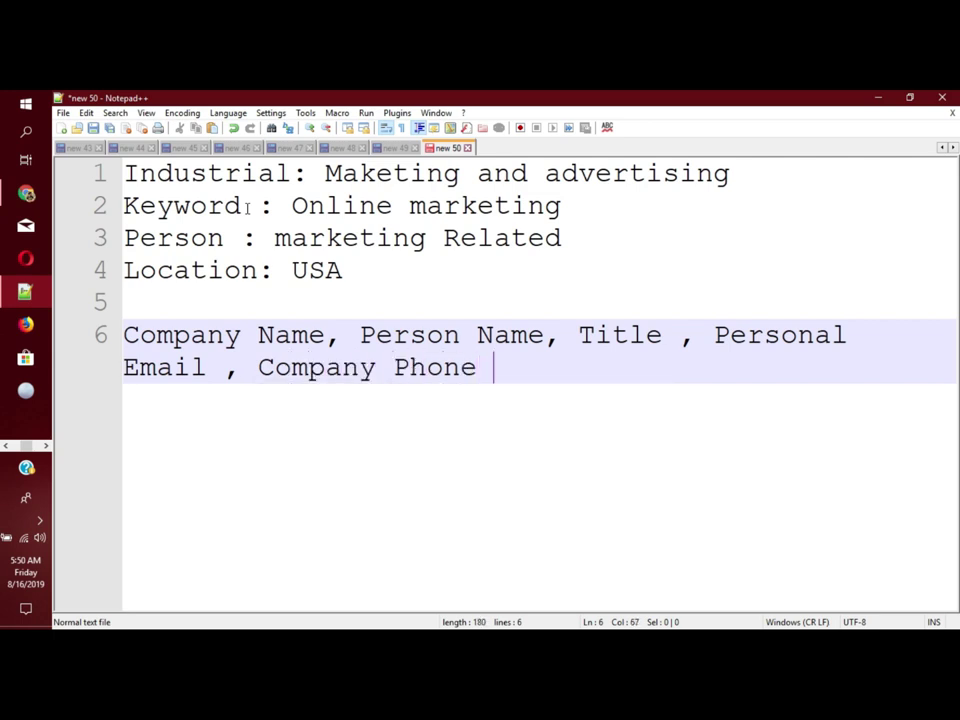
{"action": "type", "text": "number"}
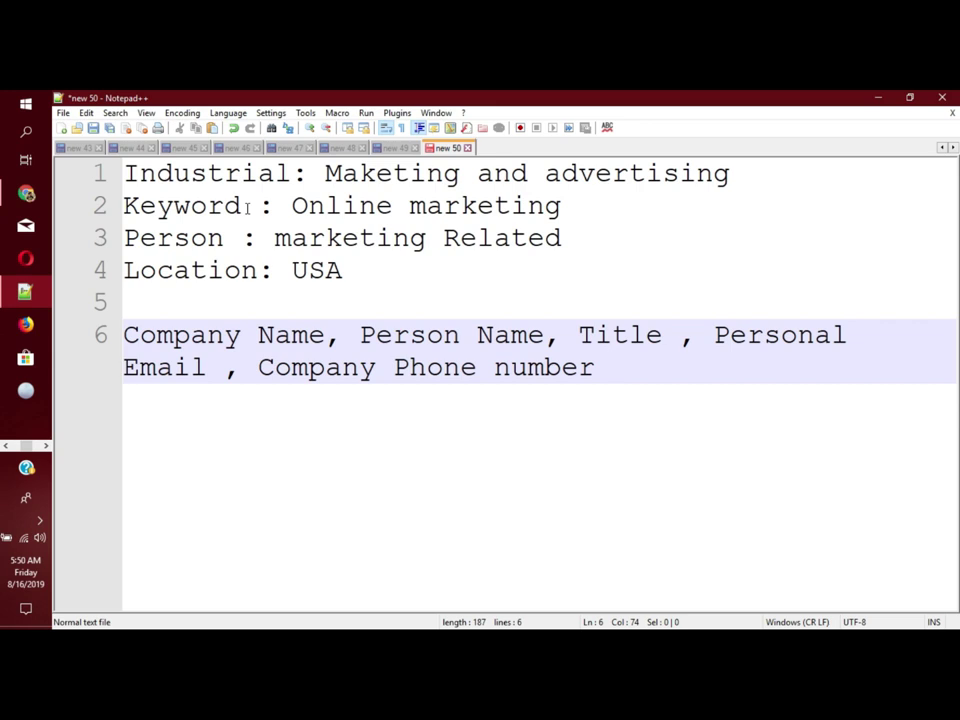
{"action": "key", "text": "BackSpace"}
{"action": "type", "text": ","}
Step: Finish the list with Company Email, Company Address and Website
{"action": "type", "text": "Company "}
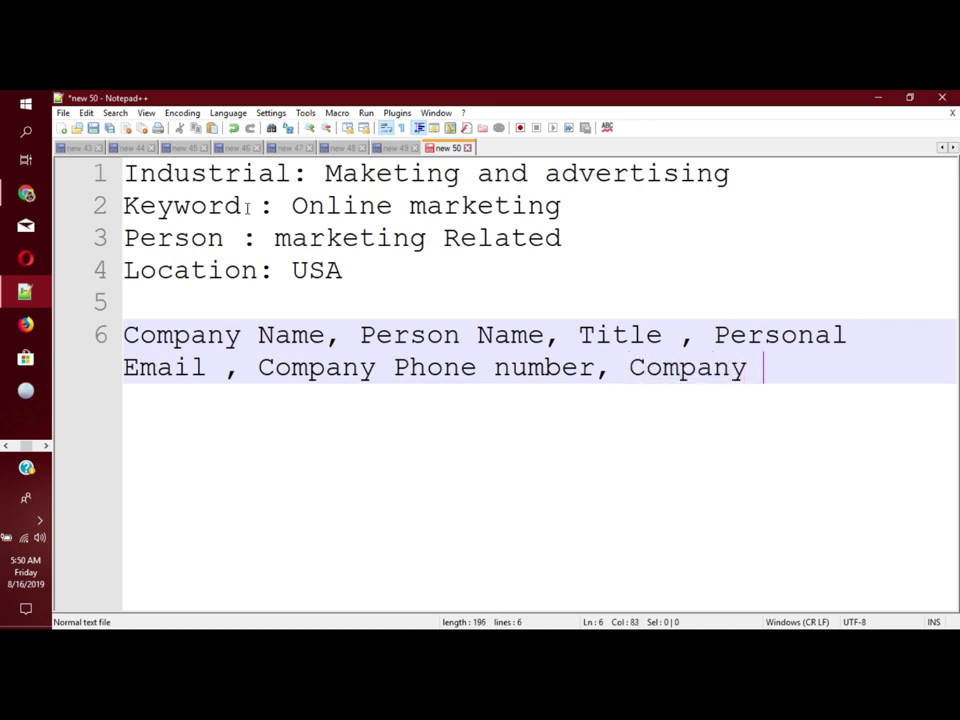
{"action": "type", "text": "Eail"}
{"action": "key", "text": "BackSpace"}
{"action": "key", "text": "BackSpace"}
{"action": "key", "text": "BackSpace"}
{"action": "type", "text": "mail"}
{"action": "key", "text": "BackSpace"}
{"action": "type", "text": ", "}
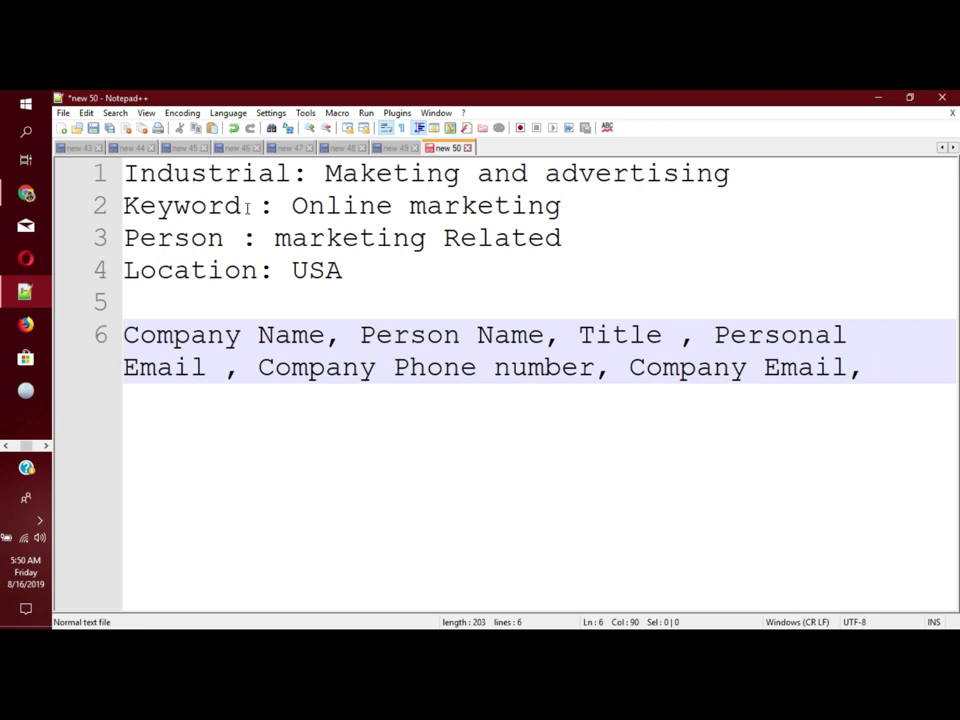
{"action": "type", "text": "A"}
{"action": "key", "text": "BackSpace"}
{"action": "type", "text": "Cp"}
{"action": "key", "text": "BackSpace"}
{"action": "type", "text": "op"}
{"action": "key", "text": "BackSpace"}
{"action": "type", "text": "p"}
{"action": "key", "text": "BackSpace"}
{"action": "type", "text": "mpany "}
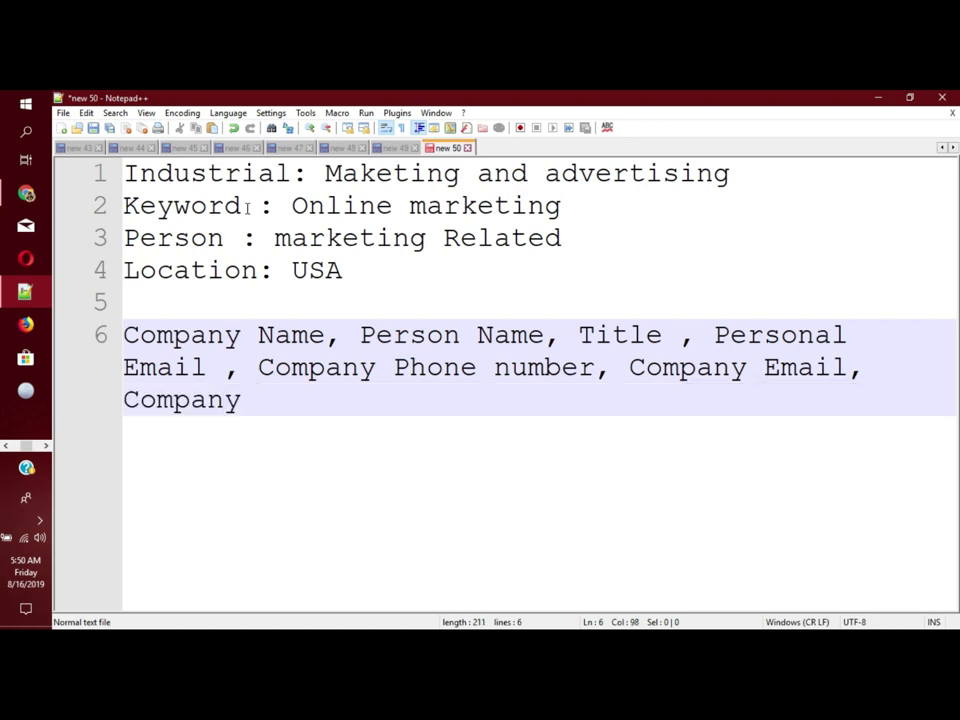
{"action": "type", "text": "Address and We"}
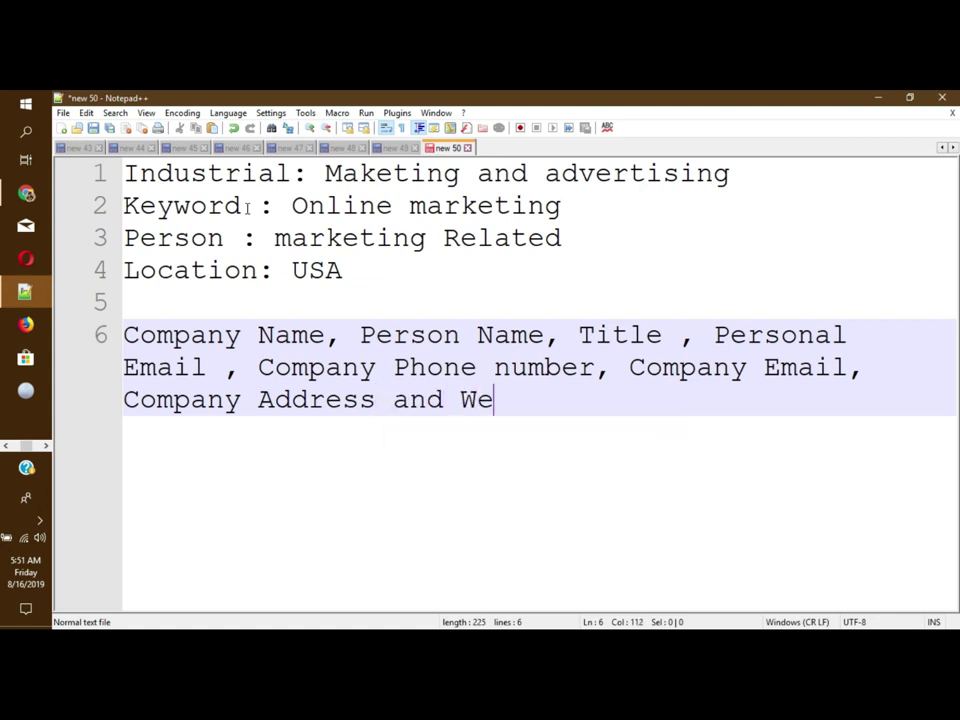
{"action": "type", "text": "bsite ."}
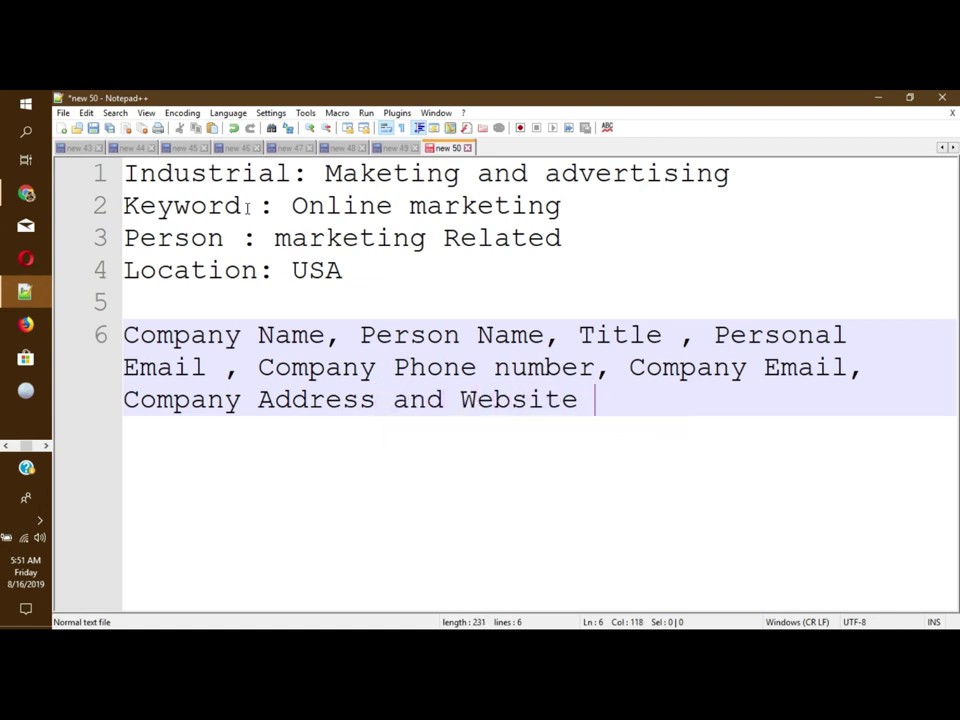
{"action": "key", "text": "Return"}
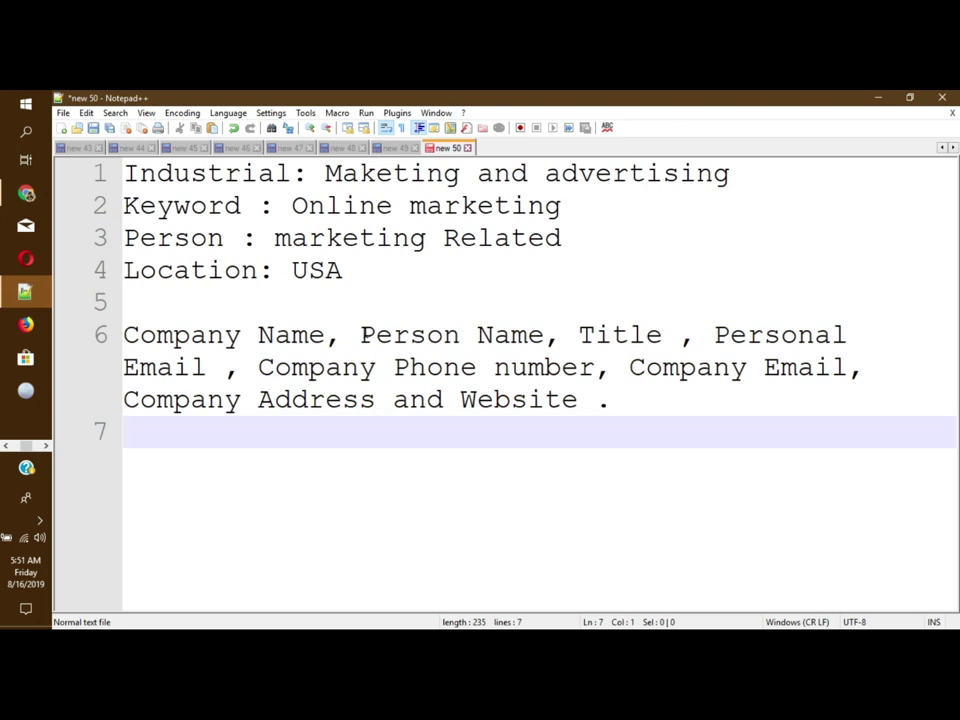
Step: Break Person Name, Title, Personal Email and Company Phone number onto separate lines
{"action": "left_click", "coordinate": [359, 334]}
{"action": "left_click_drag", "start_coordinate": [396, 263], "coordinate": [95, 150]}
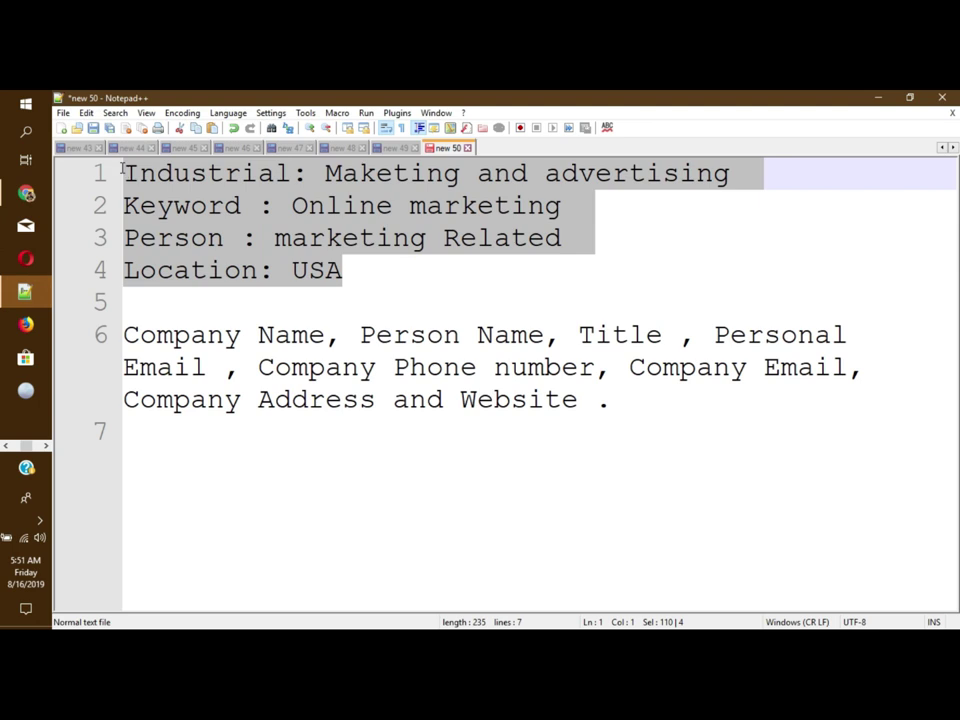
{"action": "left_click", "coordinate": [319, 282]}
{"action": "left_click", "coordinate": [358, 333]}
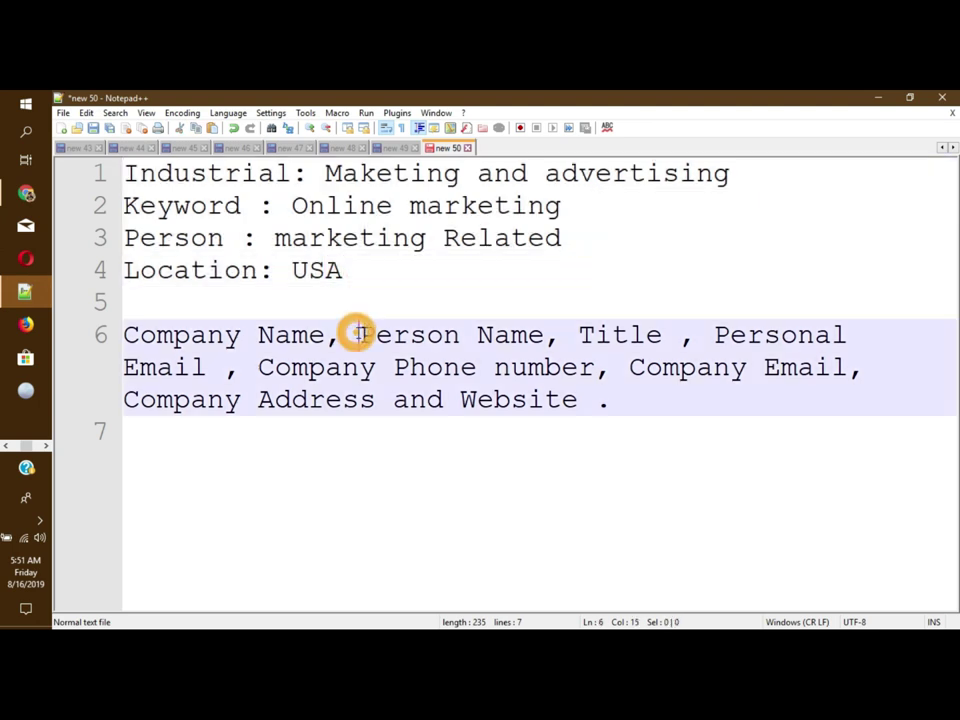
{"action": "key", "text": "Return"}
{"action": "left_click", "coordinate": [341, 366]}
{"action": "key", "text": "Return"}
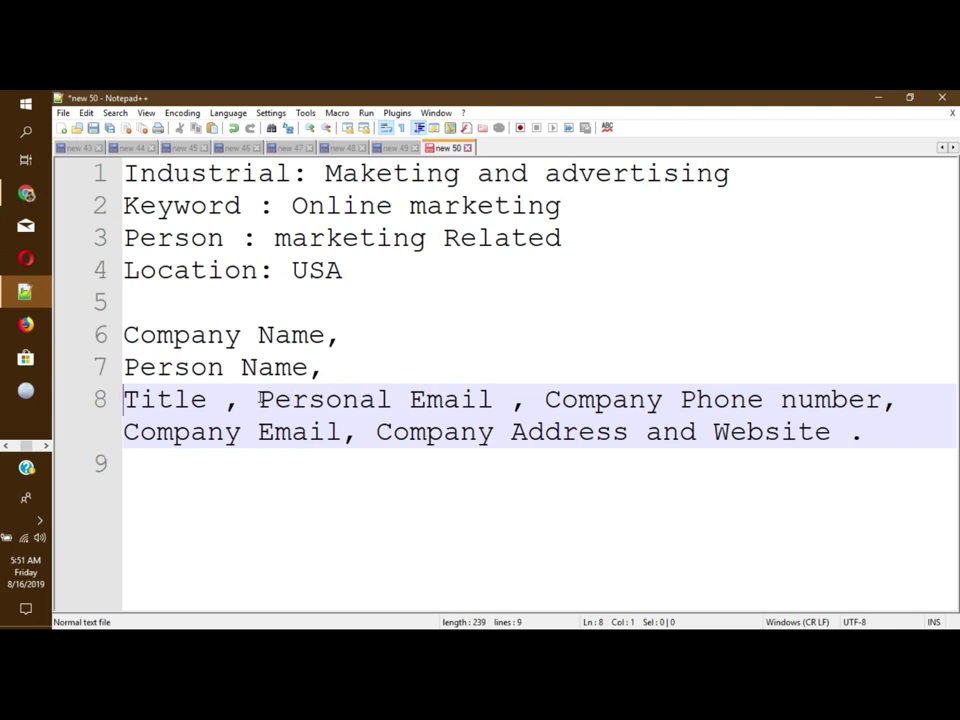
{"action": "left_click", "coordinate": [259, 399]}
{"action": "key", "text": "Return"}
{"action": "left_click", "coordinate": [409, 431]}
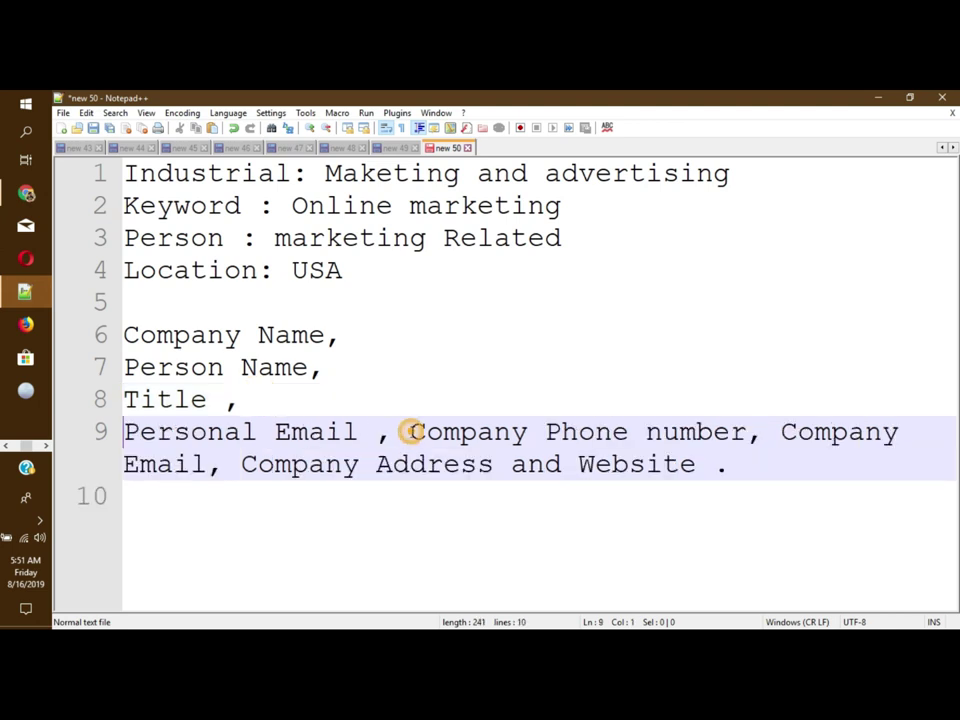
{"action": "key", "text": "Return"}
Step: Put Company Email, Company Address and Website each on their own line
{"action": "left_click", "coordinate": [494, 464]}
{"action": "key", "text": "Return"}
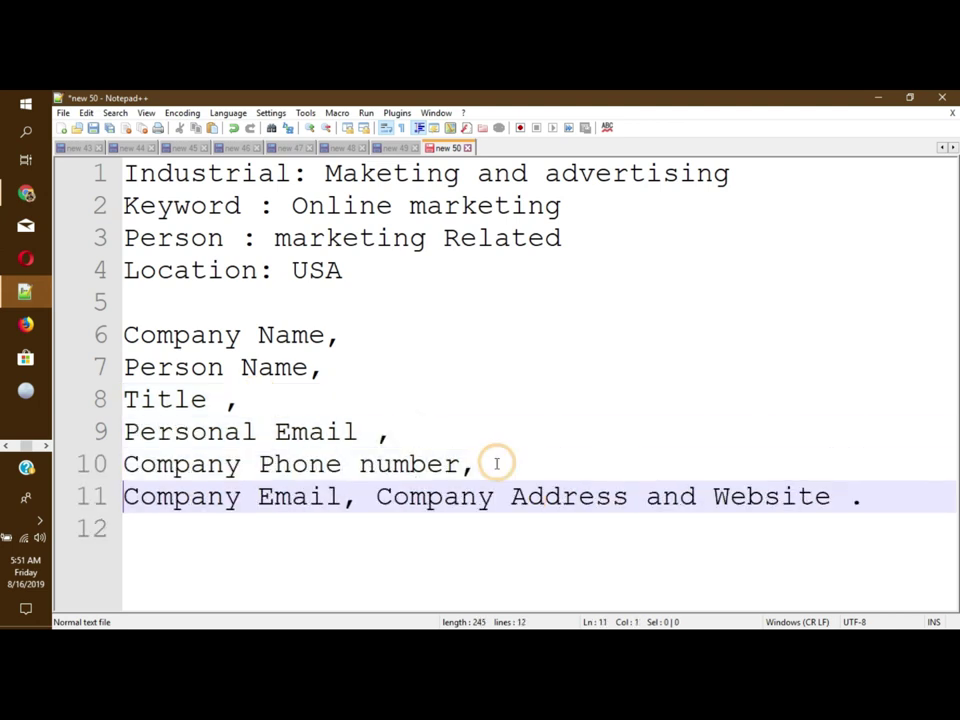
{"action": "left_click", "coordinate": [376, 497]}
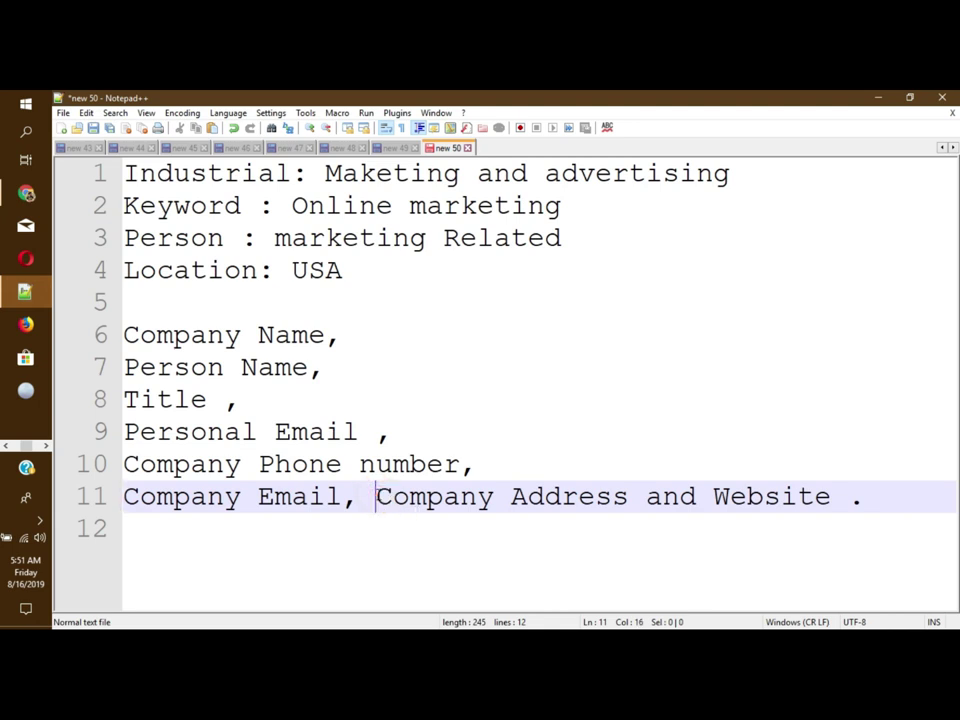
{"action": "key", "text": "Return"}
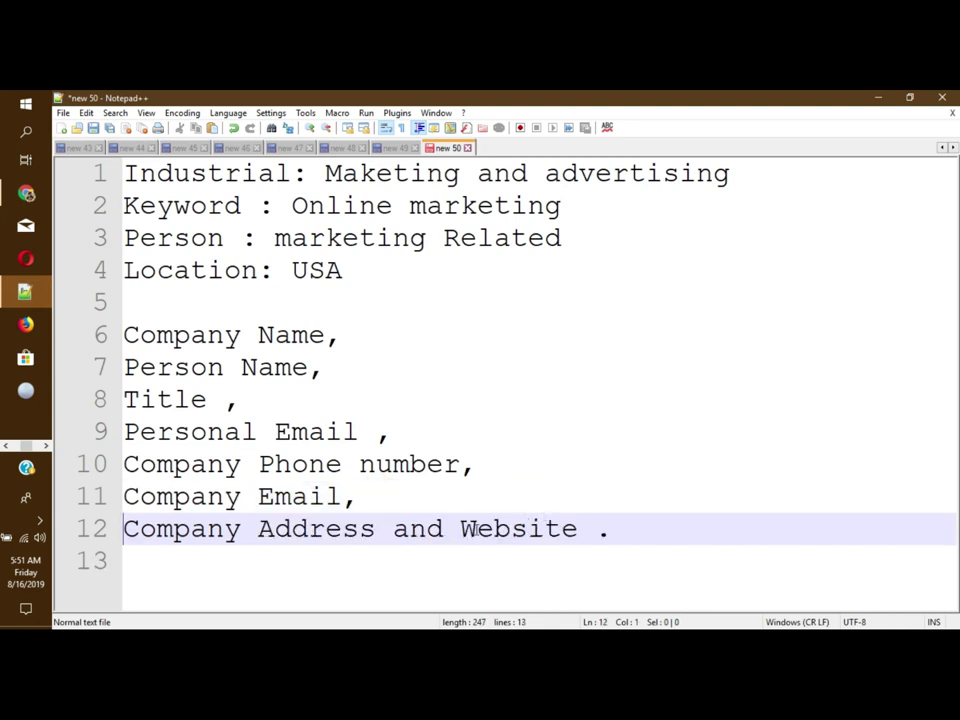
{"action": "left_click", "coordinate": [460, 529]}
{"action": "key", "text": "Return"}
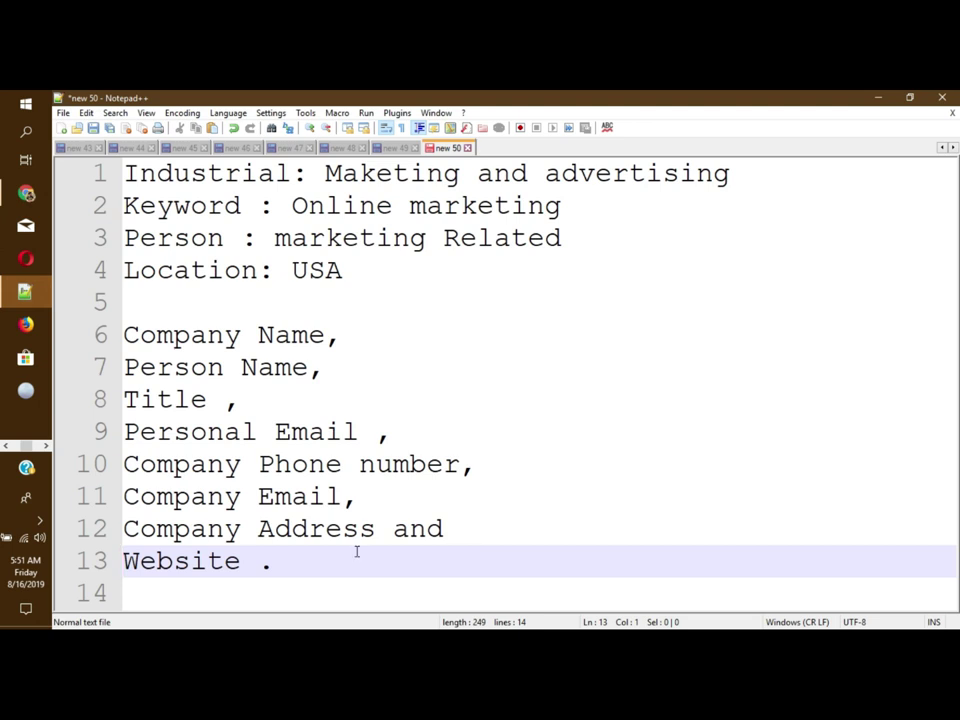
{"action": "left_click", "coordinate": [288, 569]}
{"action": "left_click", "coordinate": [44, 446]}
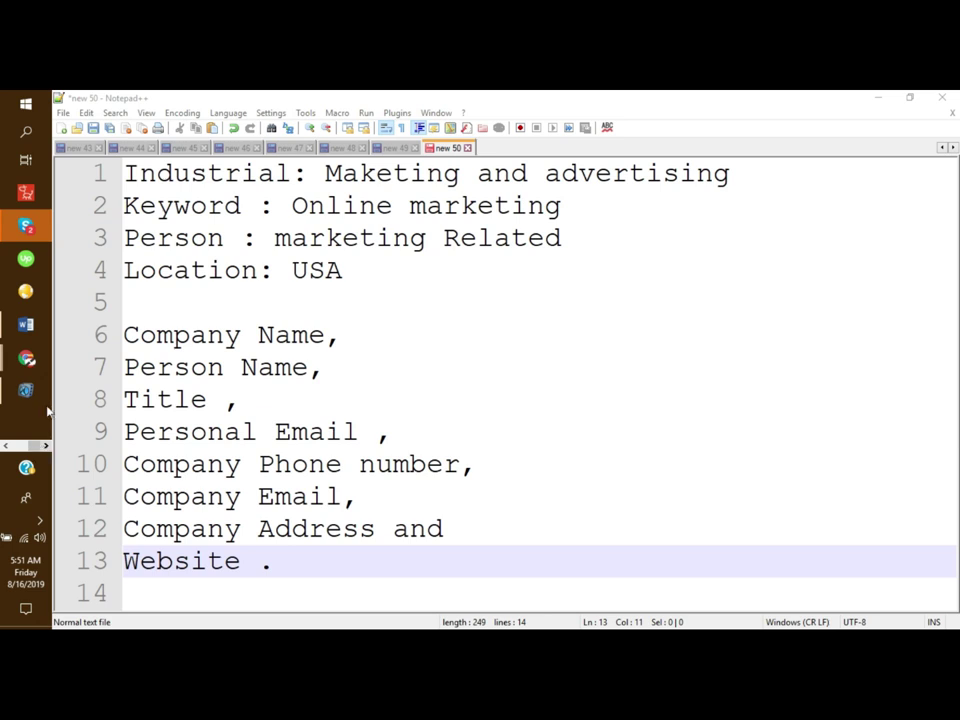
Step: In the Google Sheet, enter headers Company Name and Person Name in A1 and B1
{"action": "mouse_move", "coordinate": [26, 358]}
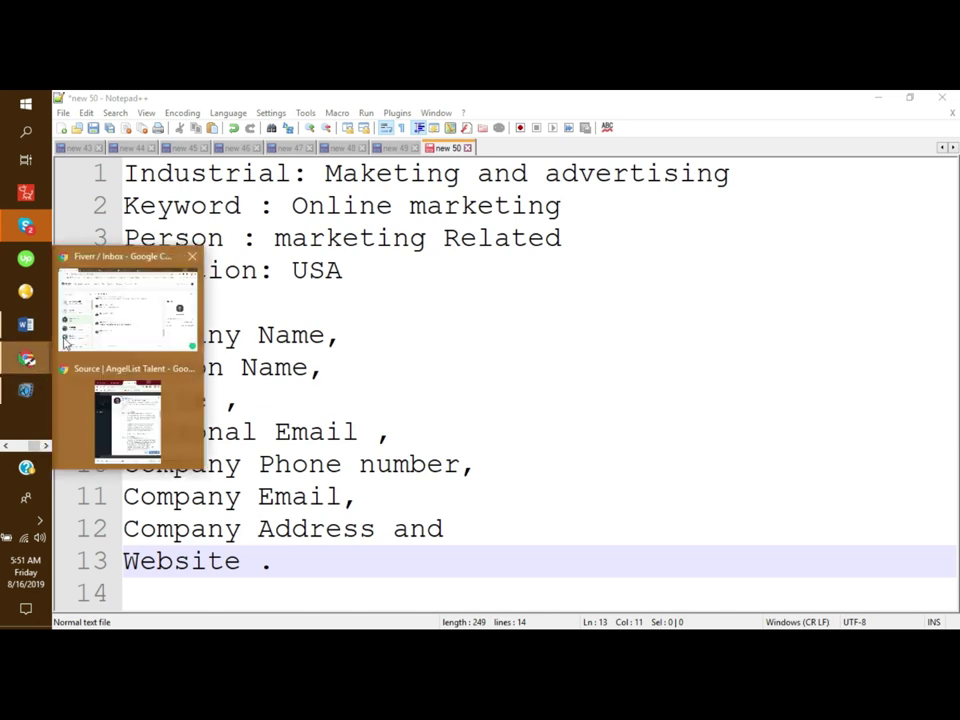
{"action": "left_click", "coordinate": [144, 328]}
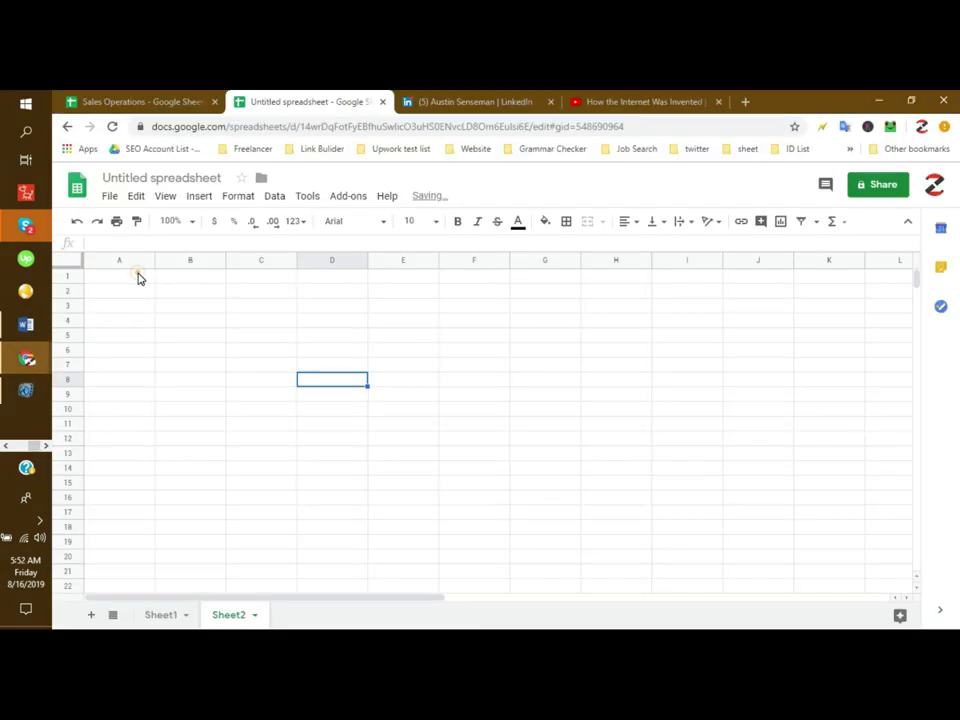
{"action": "left_click", "coordinate": [136, 276]}
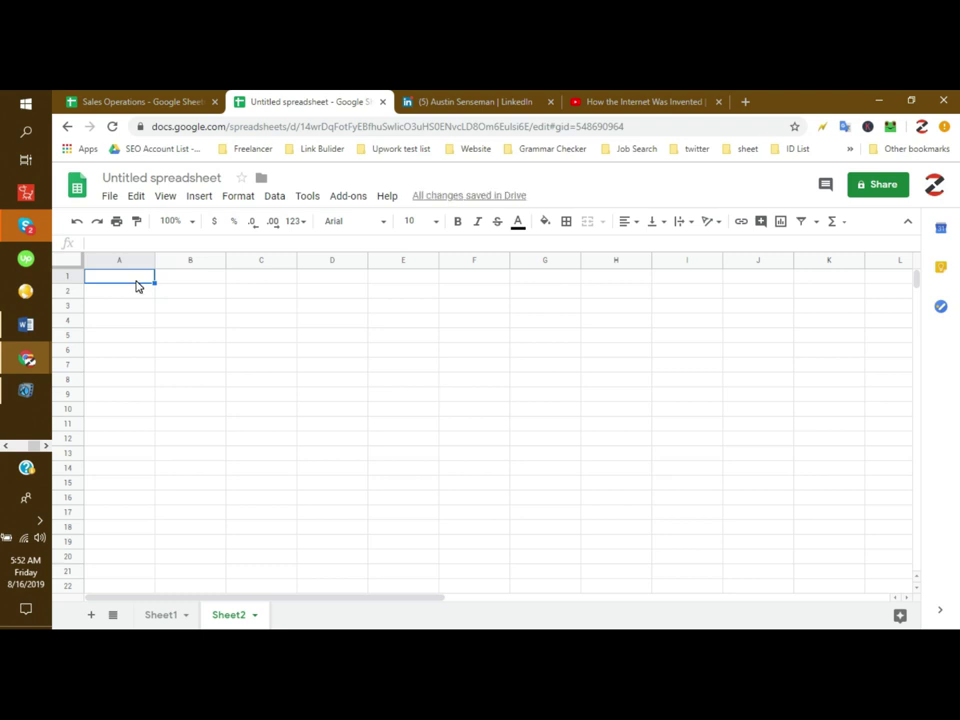
{"action": "type", "text": "Company Name"}
{"action": "key", "text": "Tab"}
{"action": "type", "text": "Peroon N"}
{"action": "key", "text": "Tab"}
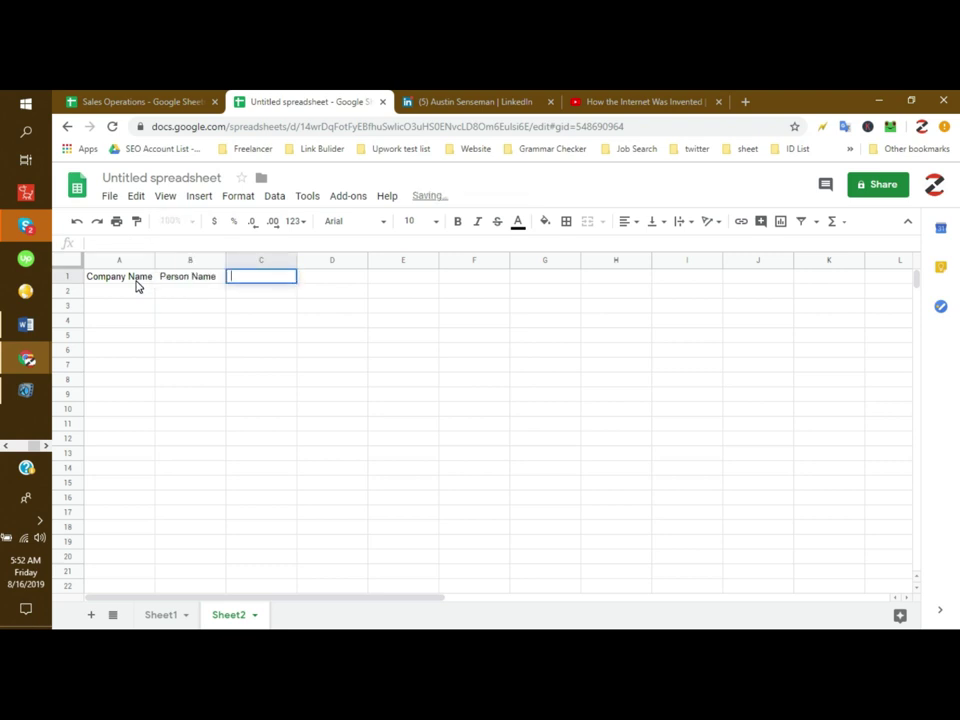
Step: Fill C1–F1 with Title, Email address, Full Address and Website
{"action": "type", "text": "Title"}
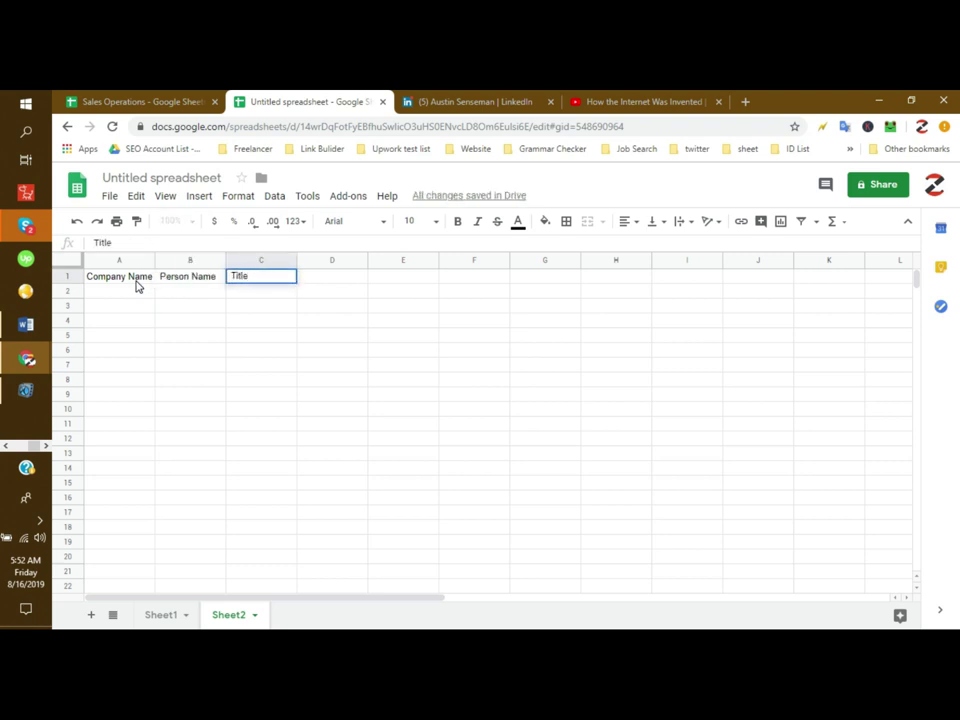
{"action": "key", "text": "Tab"}
{"action": "type", "text": "Email ad"}
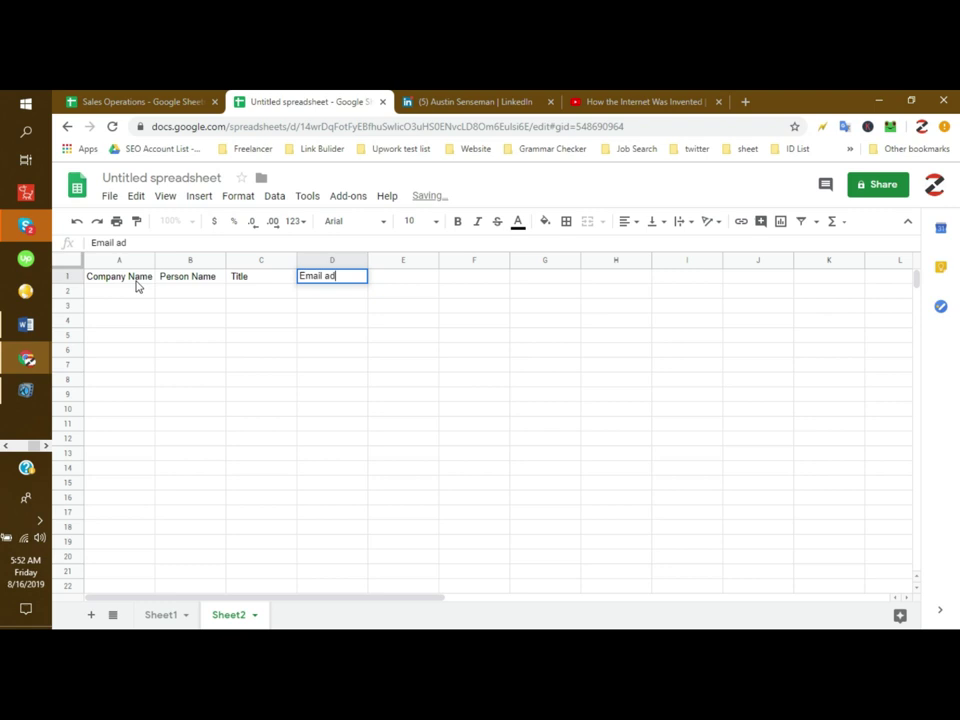
{"action": "type", "text": "dress"}
{"action": "key", "text": "Tab"}
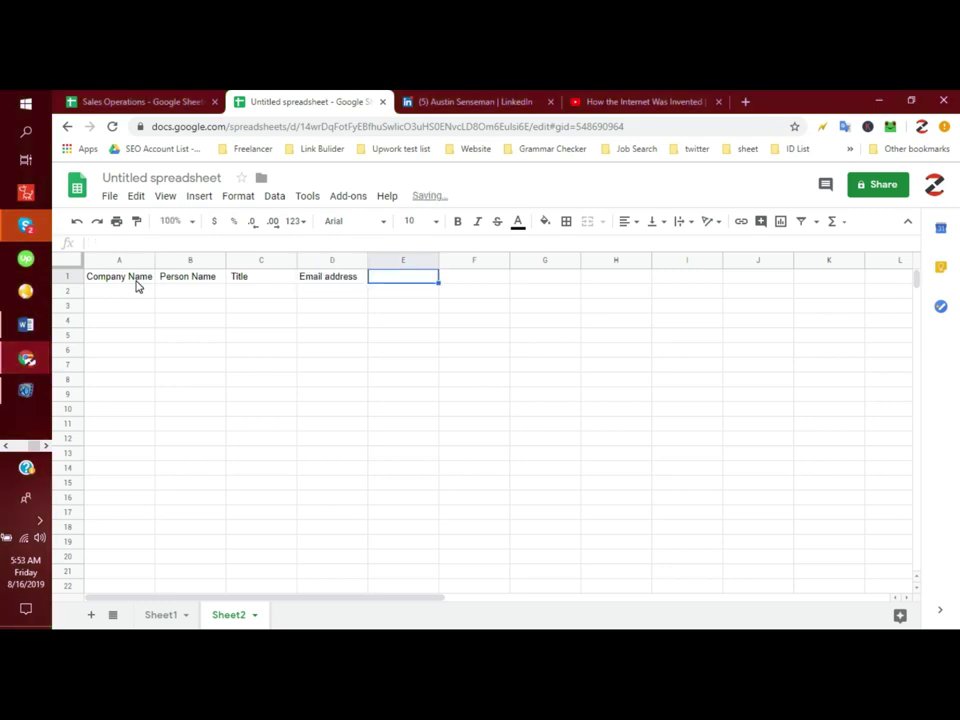
{"action": "key", "text": "Return"}
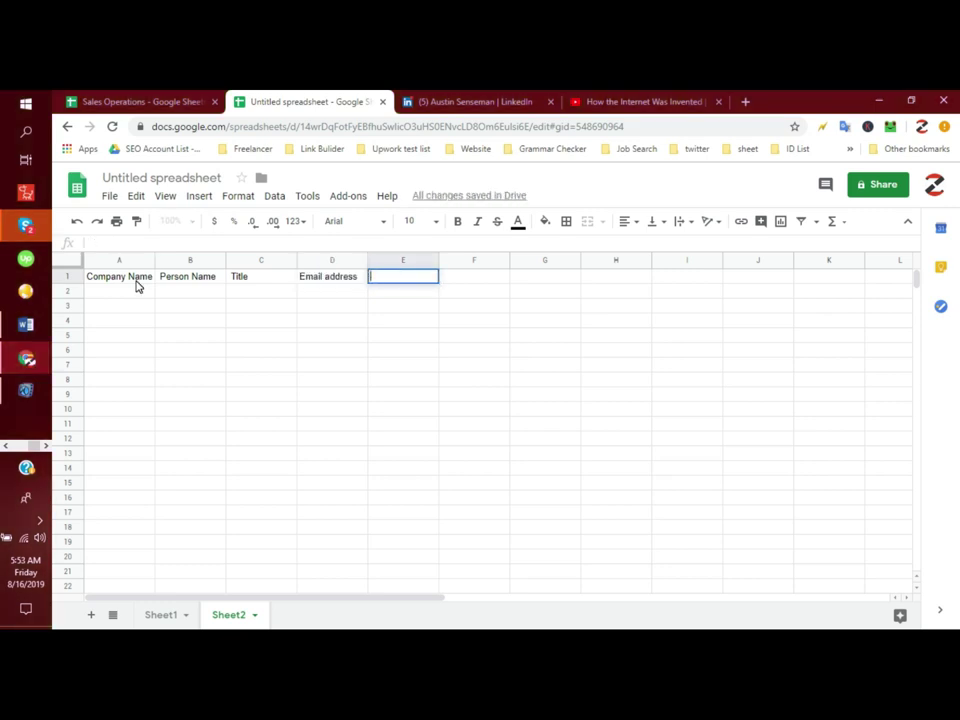
{"action": "type", "text": "Full Address"}
{"action": "key", "text": "Tab"}
{"action": "type", "text": "W"}
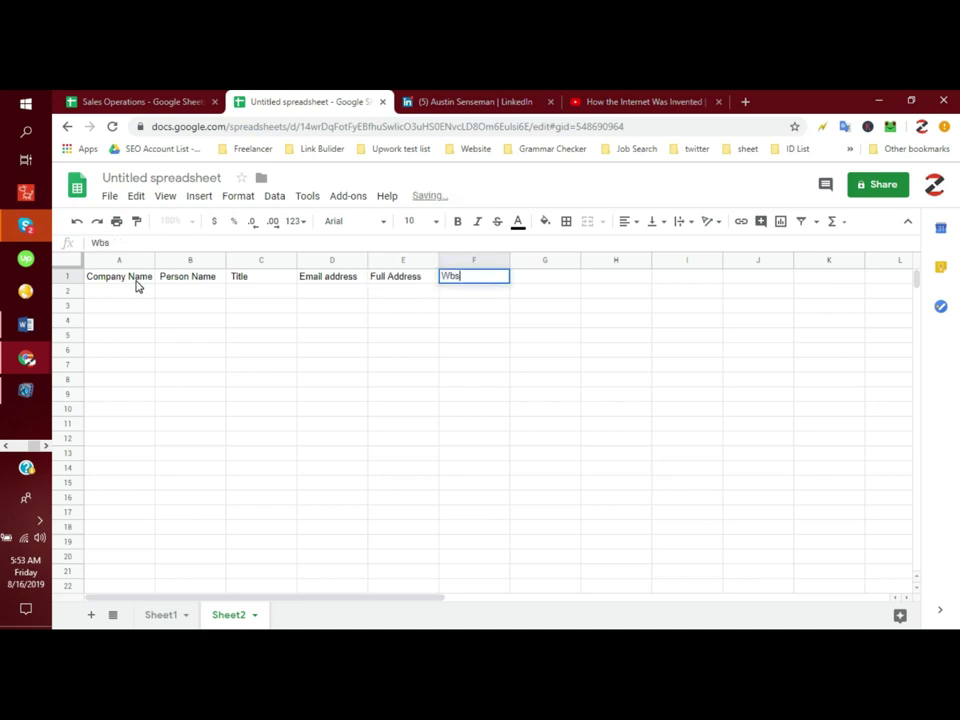
{"action": "type", "text": "ebsite"}
{"action": "key", "text": "Return"}
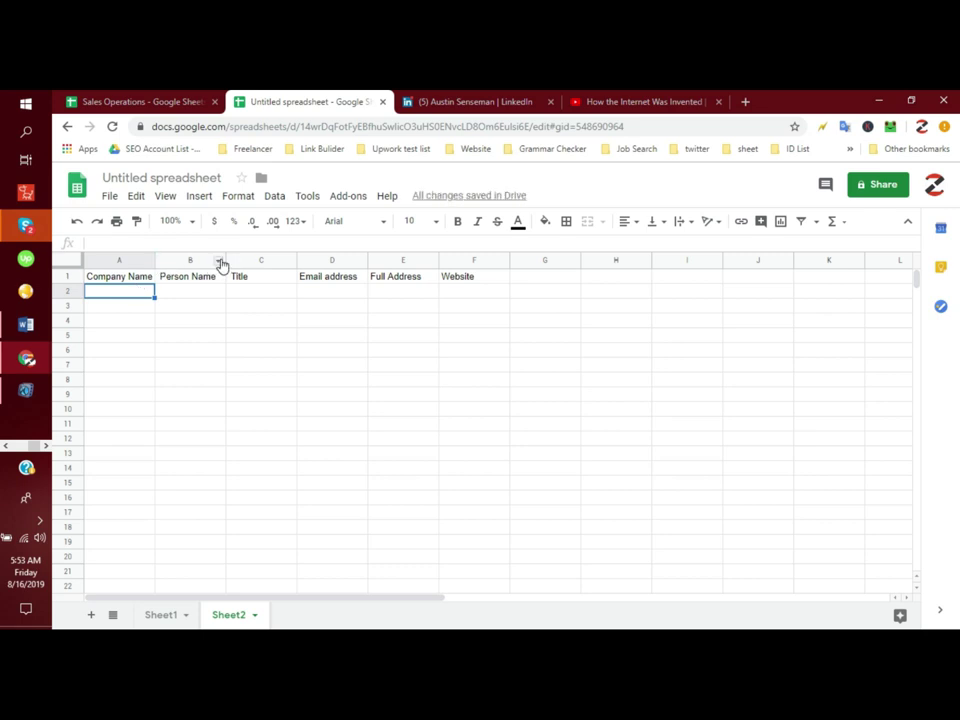
Step: Widen column B, then return to the Notepad++ note on empty line 5
{"action": "left_click_drag", "start_coordinate": [225, 260], "coordinate": [229, 260]}
{"action": "left_click", "coordinate": [216, 306]}
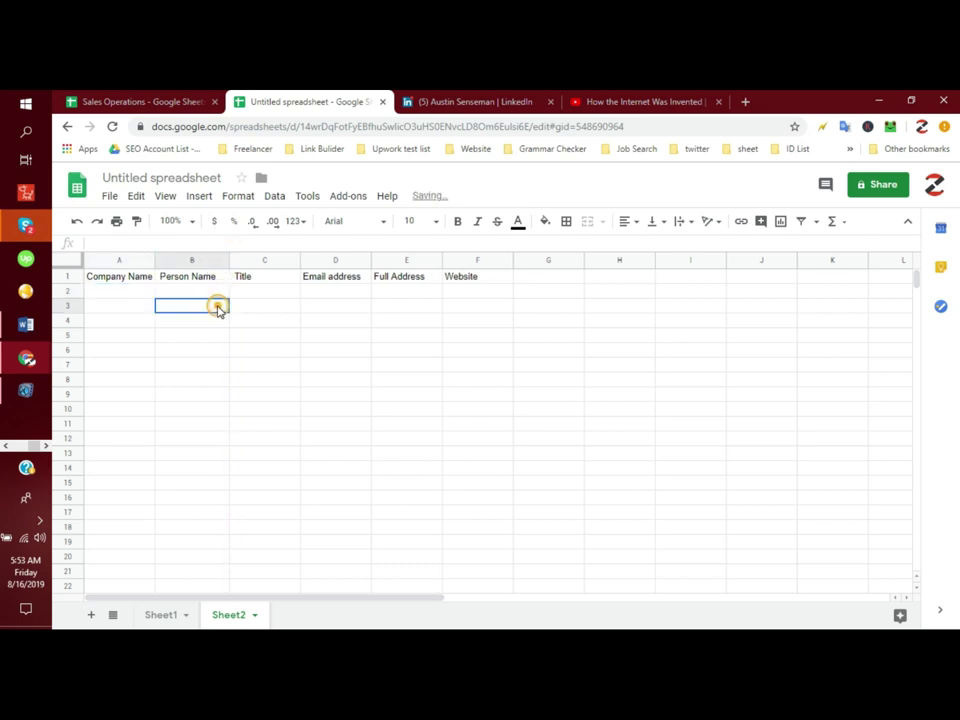
{"action": "left_click", "coordinate": [26, 292]}
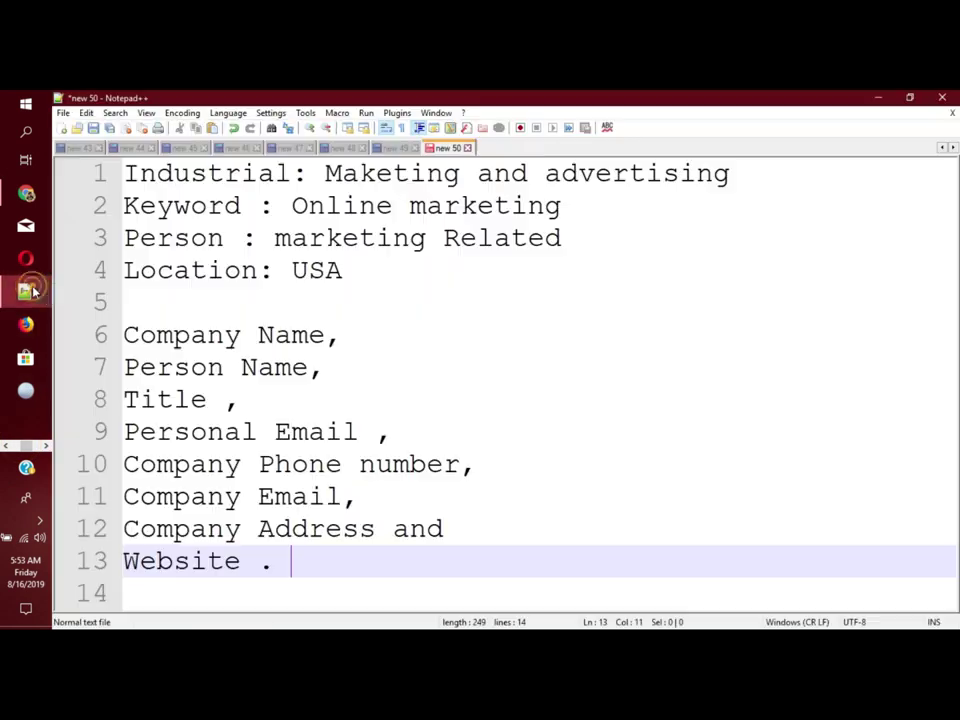
{"action": "left_click", "coordinate": [303, 293]}
Step: Select the four criteria lines (Industrial, Keyword, Person, Location) and put the cursor after USA
{"action": "left_click_drag", "start_coordinate": [368, 272], "coordinate": [95, 178]}
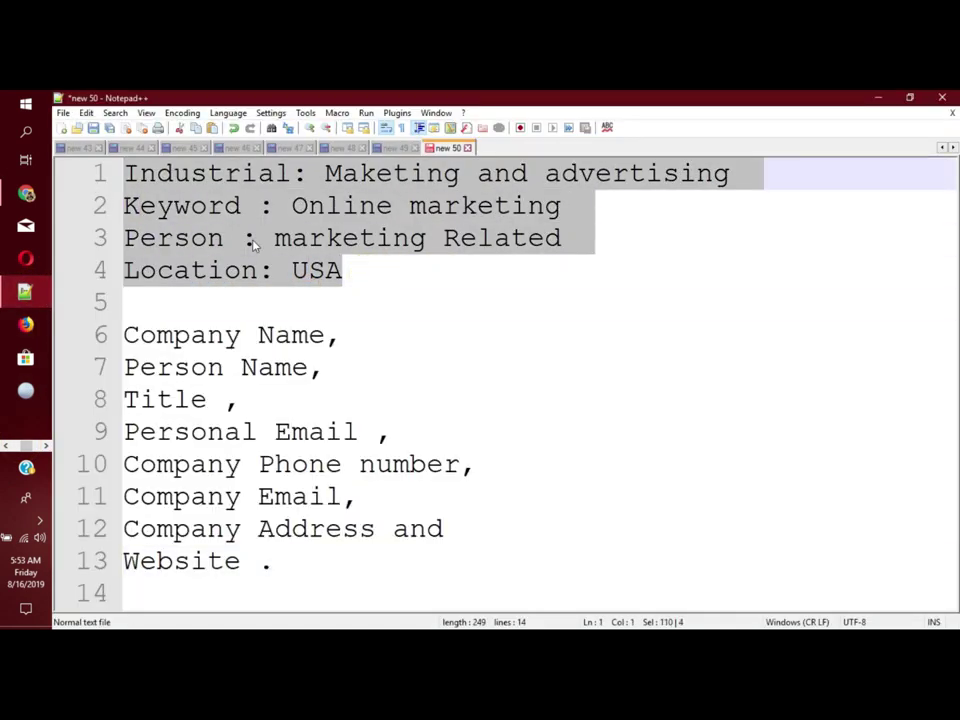
{"action": "left_click", "coordinate": [253, 240]}
{"action": "left_click", "coordinate": [344, 253]}
{"action": "left_click_drag", "start_coordinate": [379, 281], "coordinate": [68, 177]}
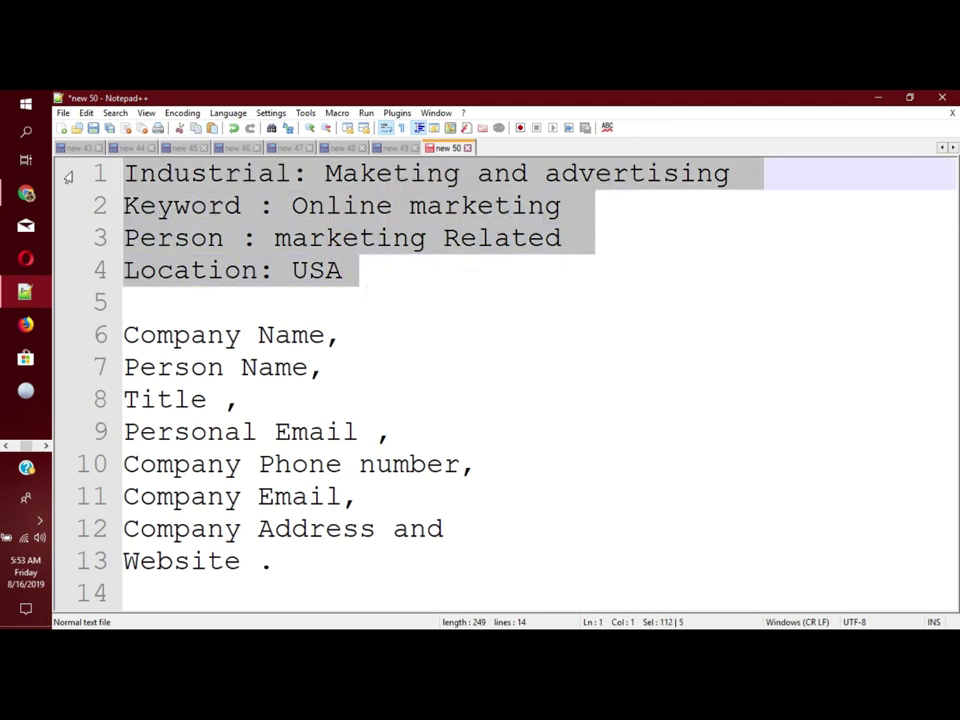
{"action": "left_click", "coordinate": [375, 270]}
Step: Add a 'Linkedin Sales navigator' line below the criteria
{"action": "key", "text": "Return"}
{"action": "key", "text": "Return"}
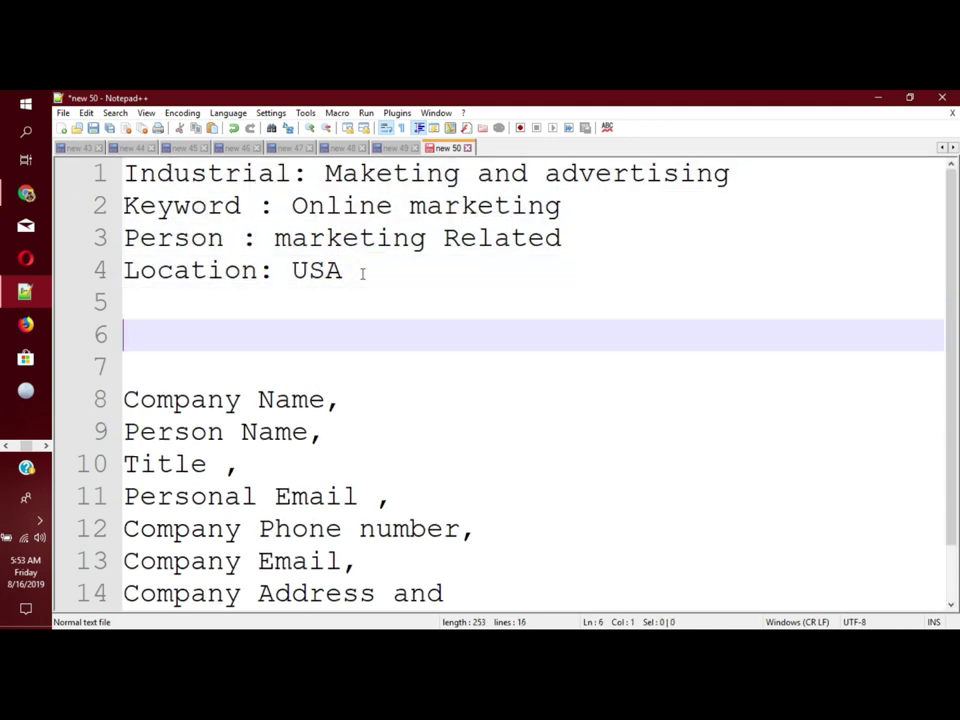
{"action": "type", "text": "Lind"}
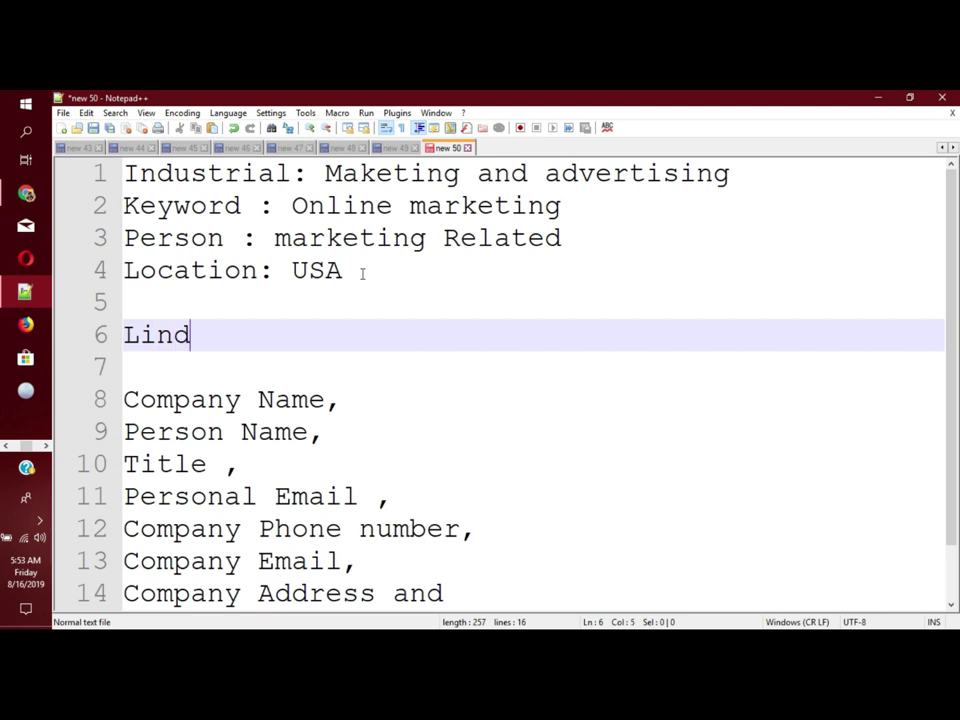
{"action": "key", "text": "BackSpace"}
{"action": "key", "text": "BackSpace"}
{"action": "type", "text": "nkedin Sales "}
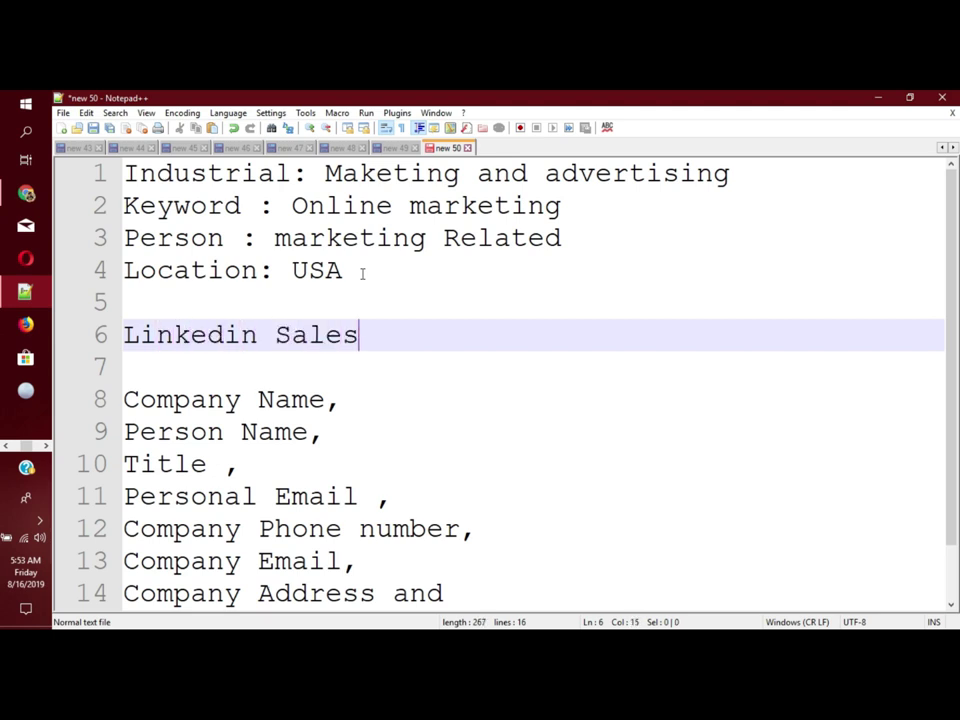
{"action": "type", "text": "navigator"}
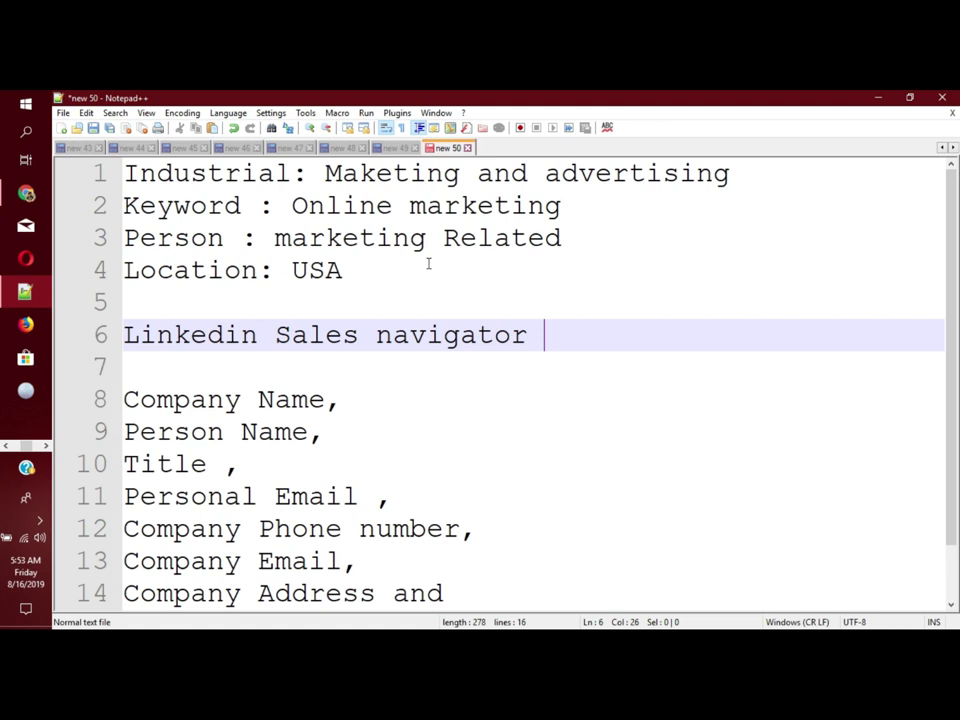
{"action": "left_click_drag", "start_coordinate": [576, 320], "coordinate": [140, 322]}
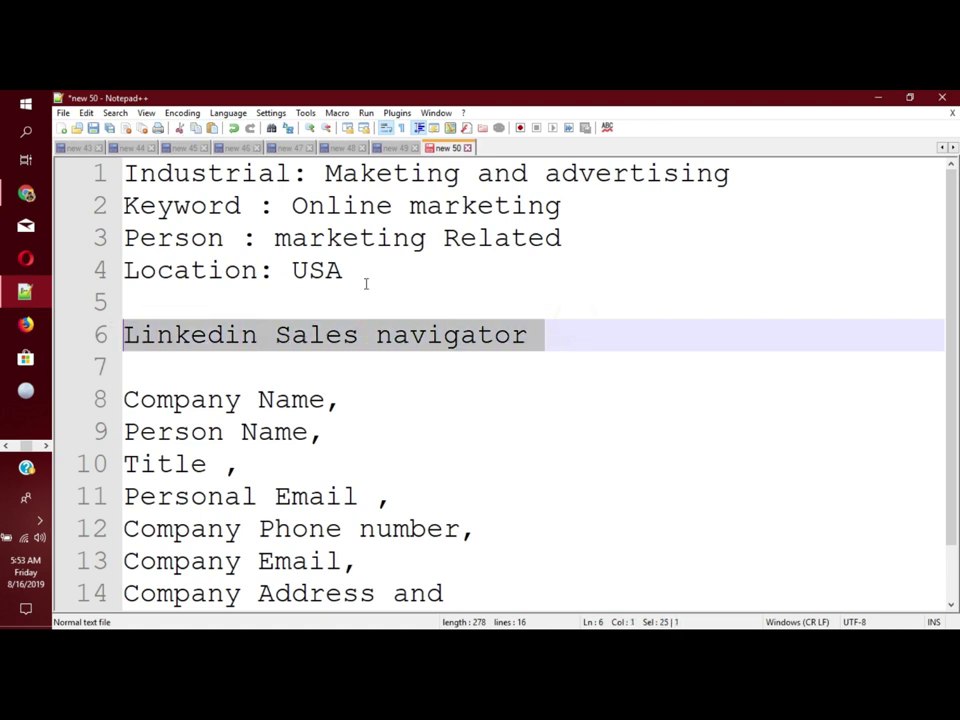
Step: Reselect criteria lines 1–4, then go back to the LinkedIn search results in Chrome
{"action": "left_click", "coordinate": [366, 280]}
{"action": "key", "text": "ctrl+shift+Home"}
{"action": "left_click", "coordinate": [288, 207]}
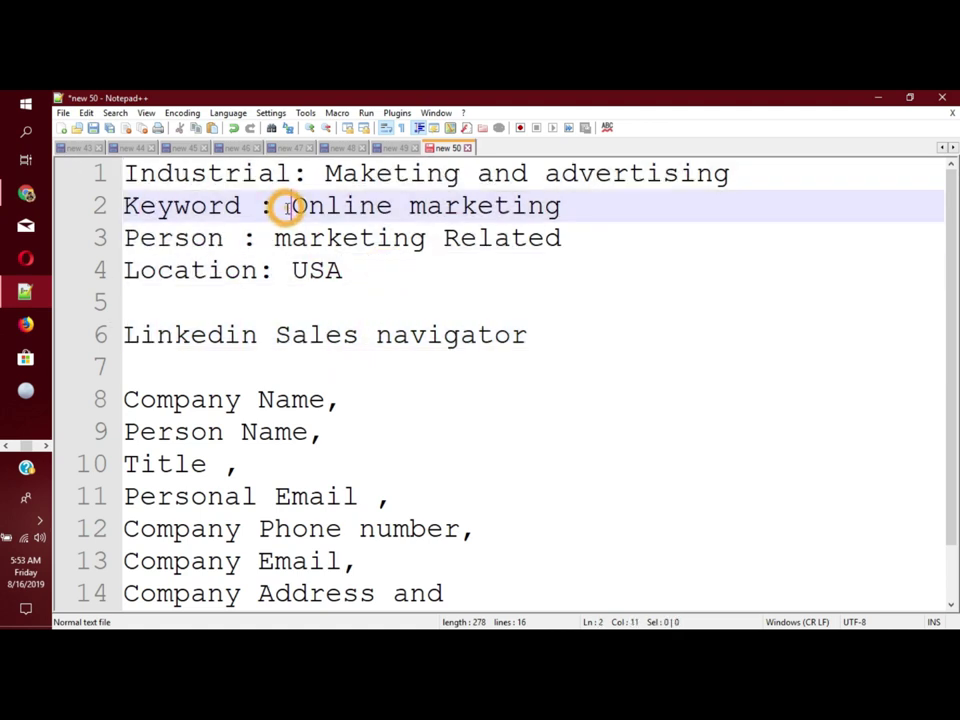
{"action": "left_click", "coordinate": [5, 446]}
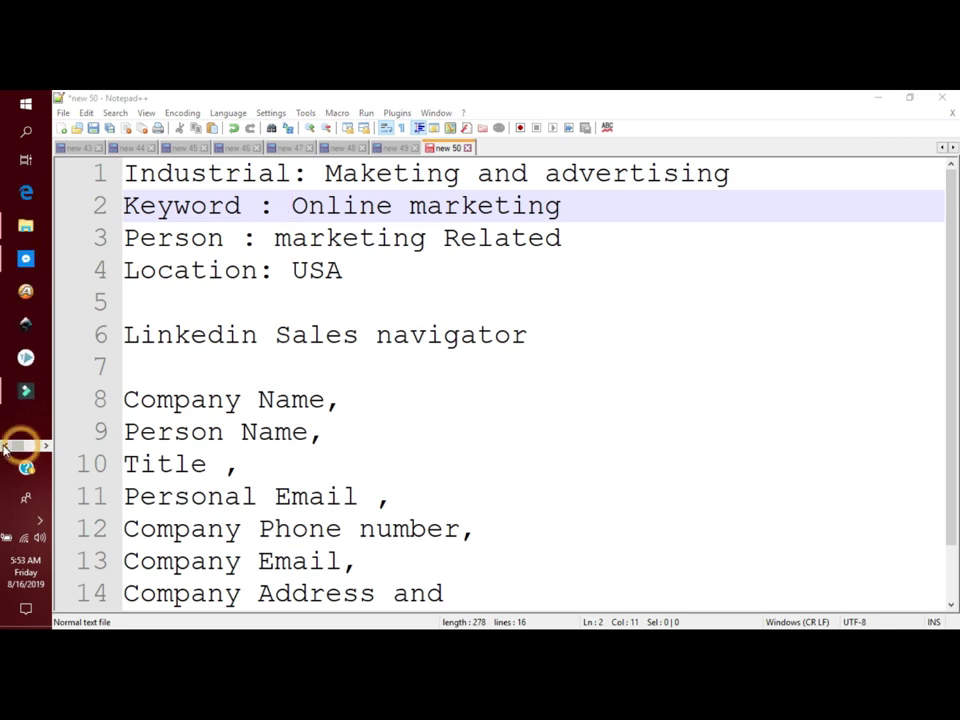
{"action": "left_click", "coordinate": [45, 446]}
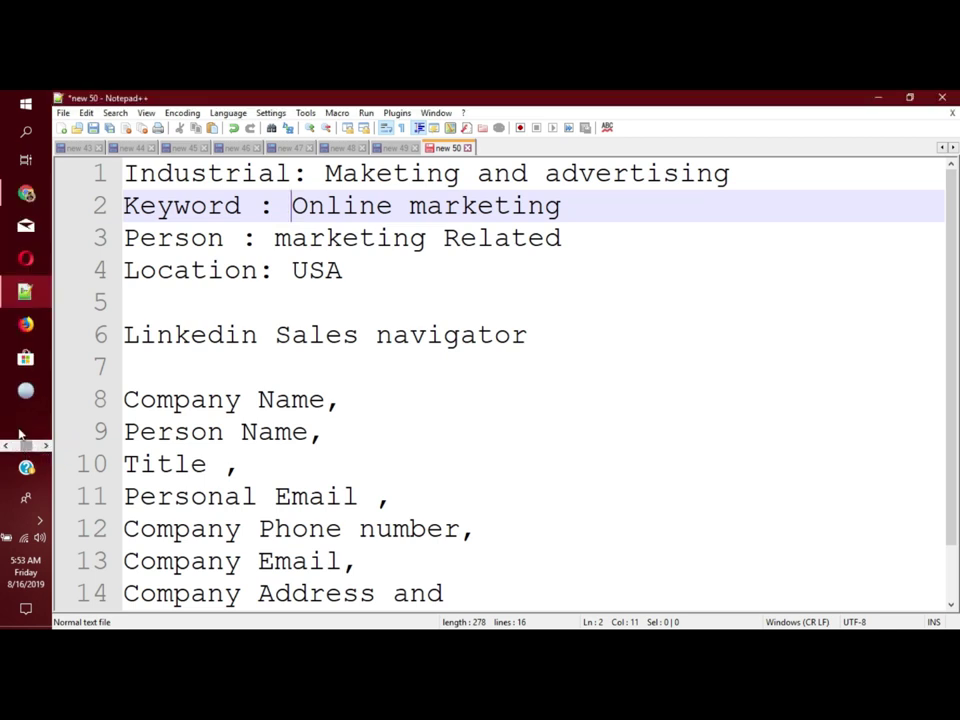
{"action": "left_click", "coordinate": [26, 193]}
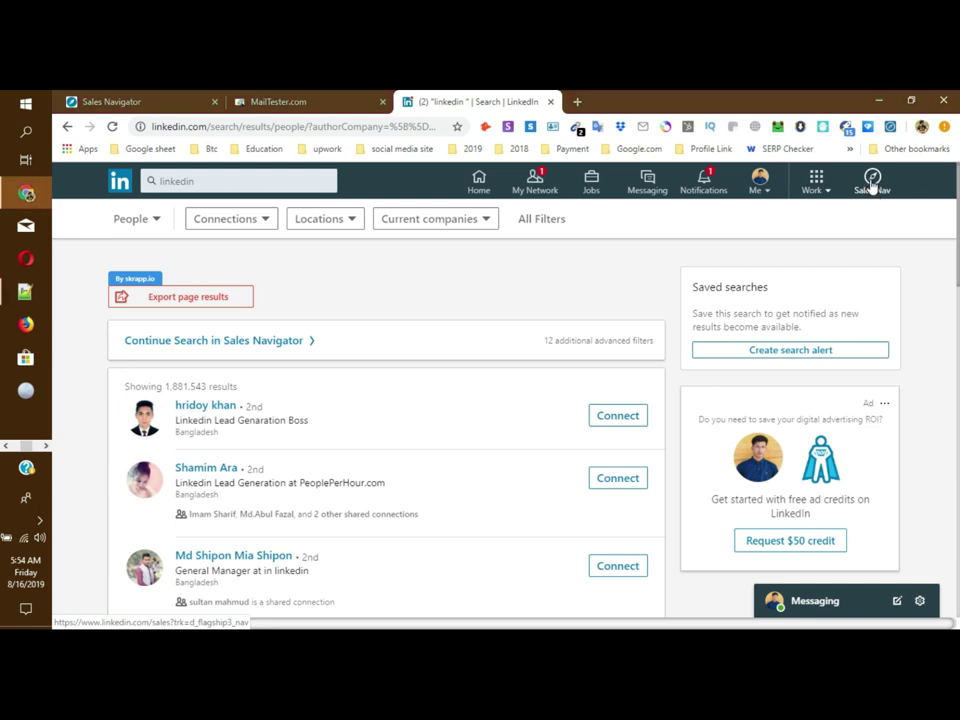
Step: Glance at LinkedIn's other-products panel, then launch Sales Nav in a new tab
{"action": "left_click", "coordinate": [817, 180]}
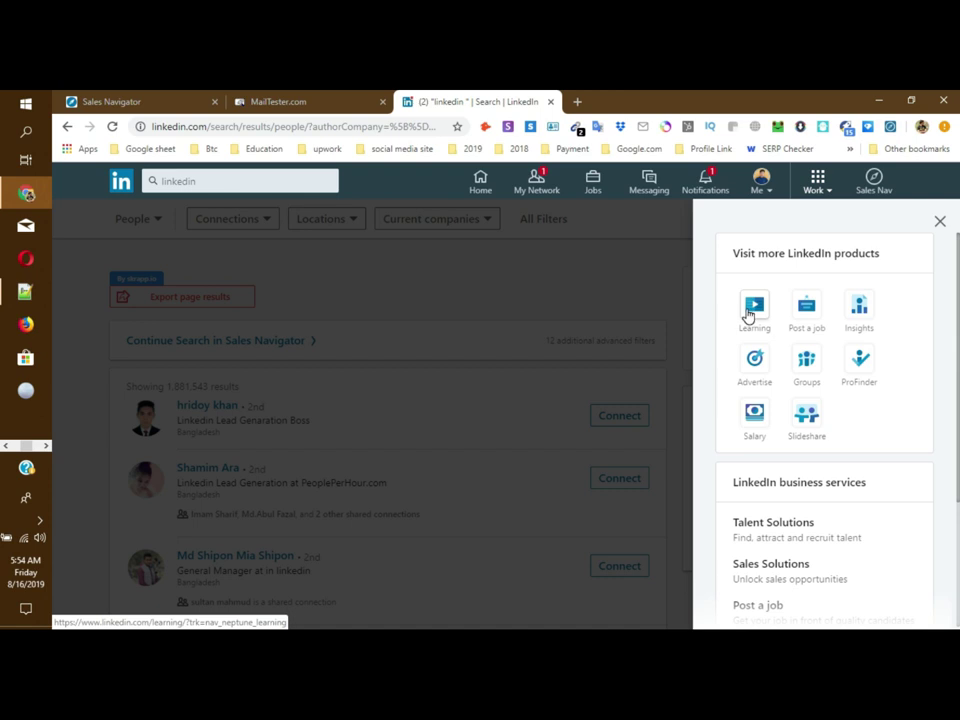
{"action": "left_click", "coordinate": [939, 221]}
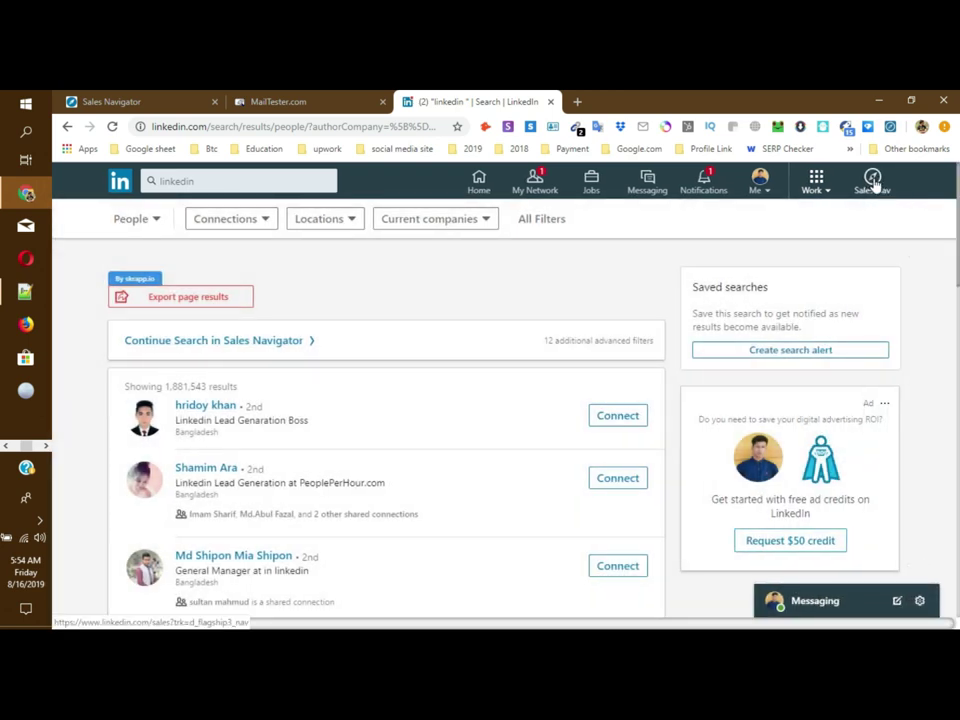
{"action": "left_click", "coordinate": [868, 183]}
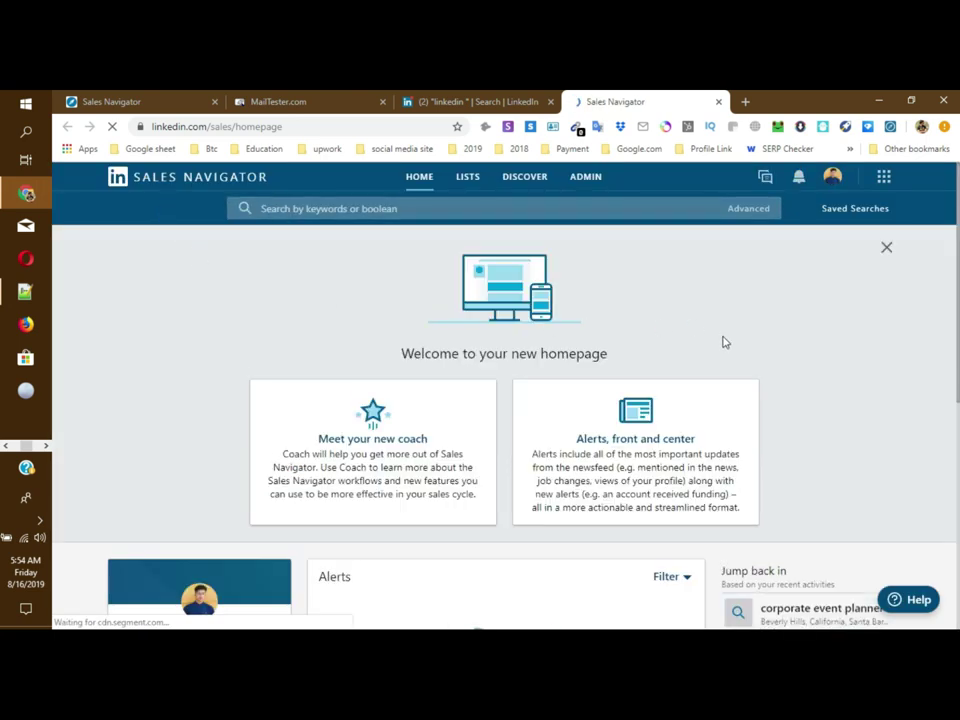
Step: Scroll the Sales Navigator homepage and open, then close, the search suggestions panel
{"action": "scroll", "coordinate": [657, 400], "scroll_direction": "down", "scroll_amount": 2}
{"action": "scroll", "coordinate": [631, 488], "scroll_direction": "down", "scroll_amount": 2}
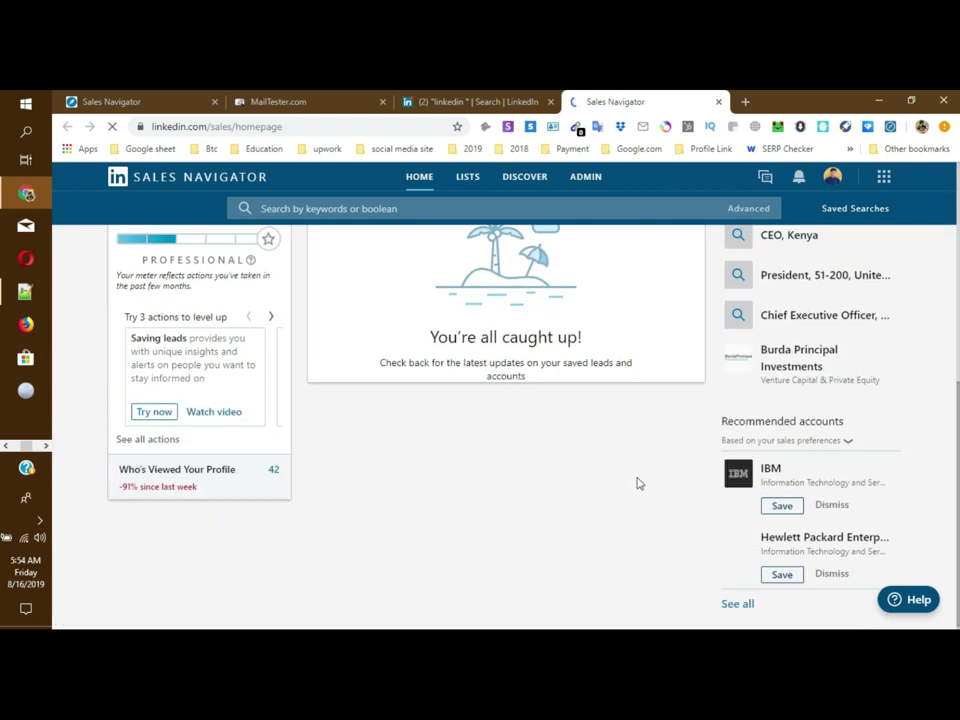
{"action": "scroll", "coordinate": [637, 483], "scroll_direction": "up", "scroll_amount": 5}
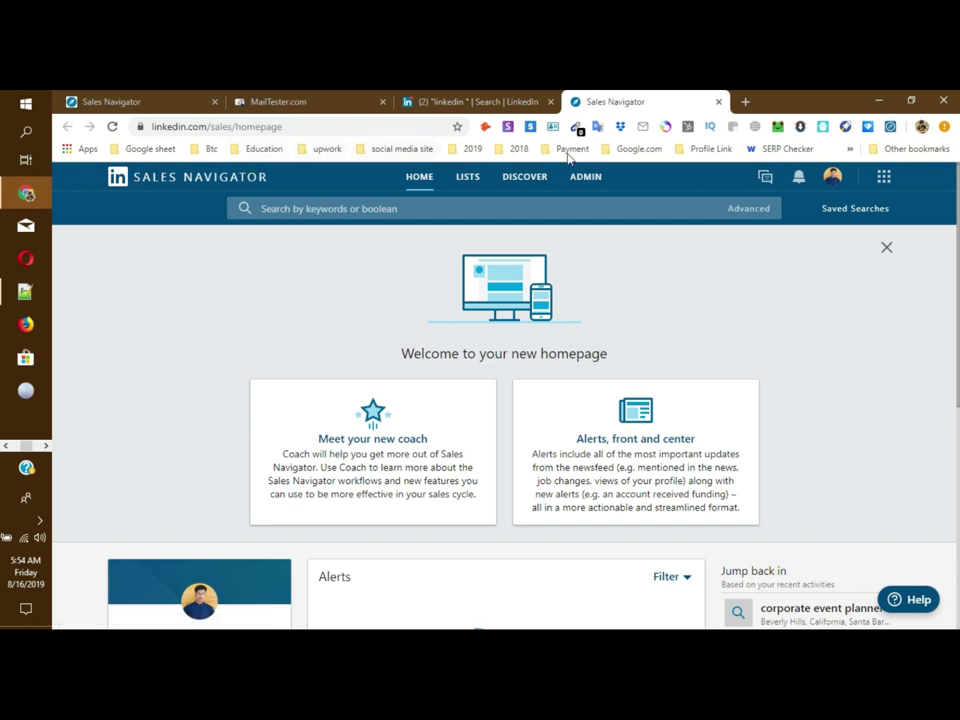
{"action": "mouse_move", "coordinate": [505, 180]}
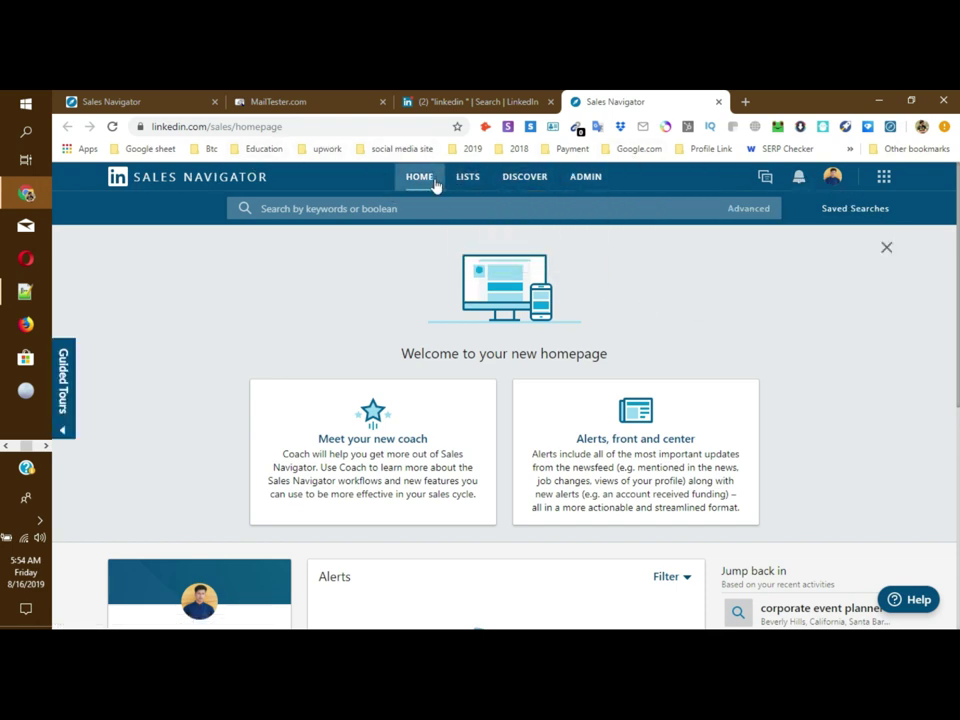
{"action": "mouse_move", "coordinate": [584, 178]}
{"action": "left_click", "coordinate": [387, 207]}
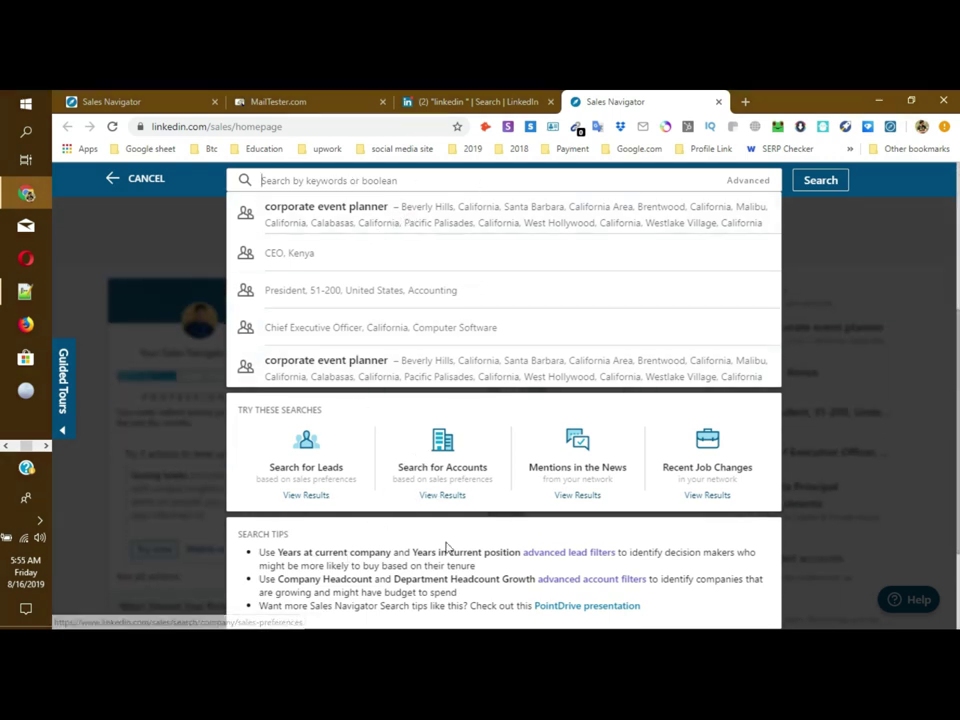
{"action": "left_click", "coordinate": [866, 290]}
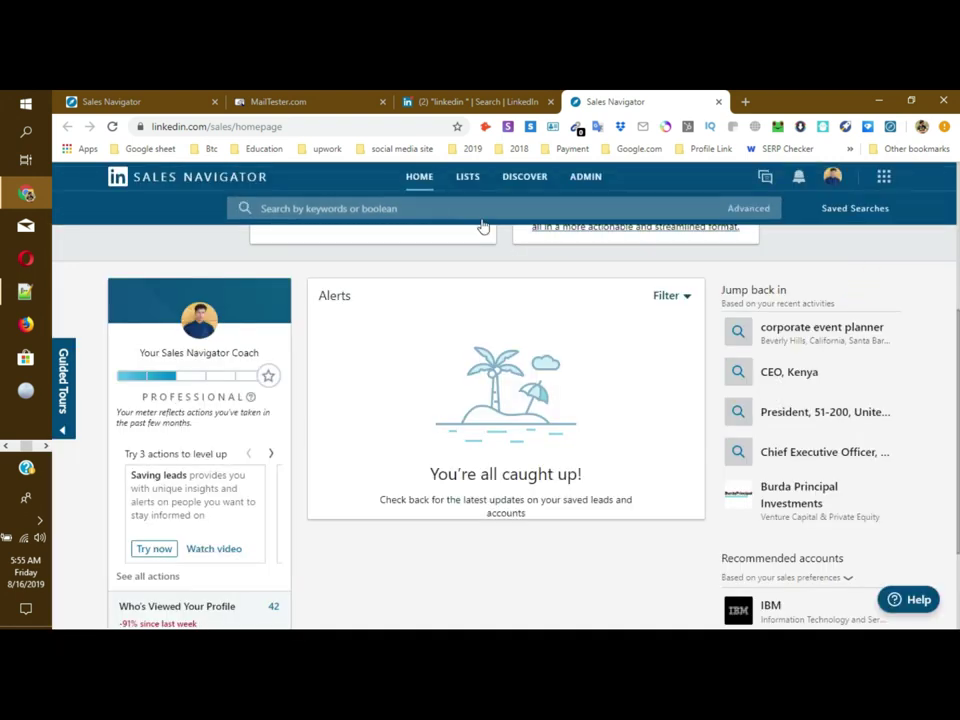
Step: Reopen and dismiss the suggestions panel, then show the Advanced search options
{"action": "left_click", "coordinate": [365, 207]}
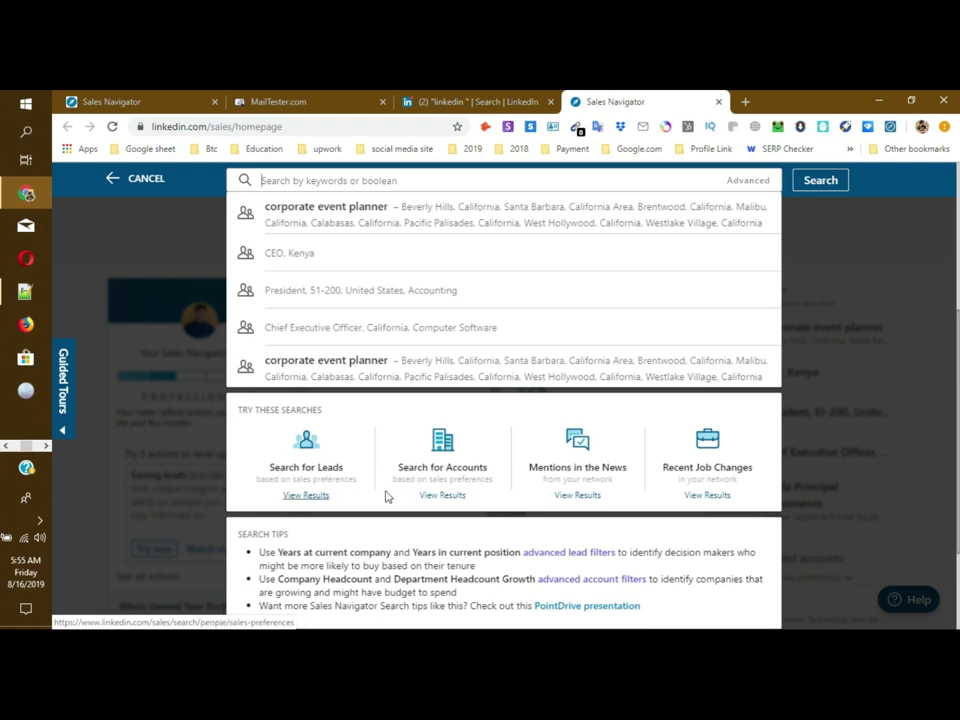
{"action": "left_click", "coordinate": [830, 245]}
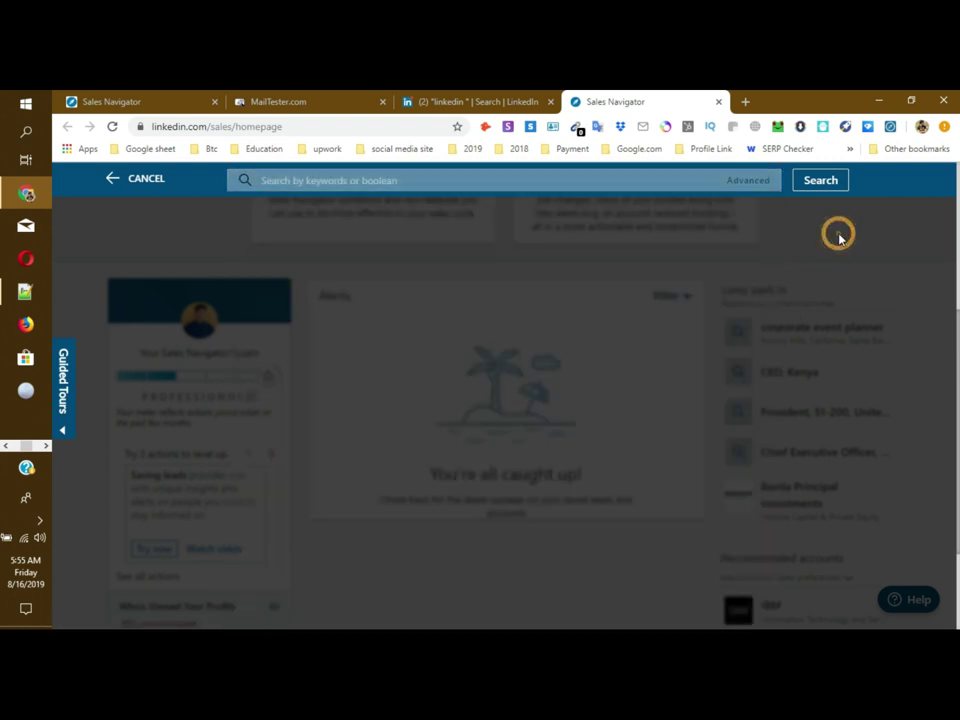
{"action": "scroll", "coordinate": [715, 242], "scroll_direction": "up", "scroll_amount": 3}
{"action": "left_click", "coordinate": [750, 210]}
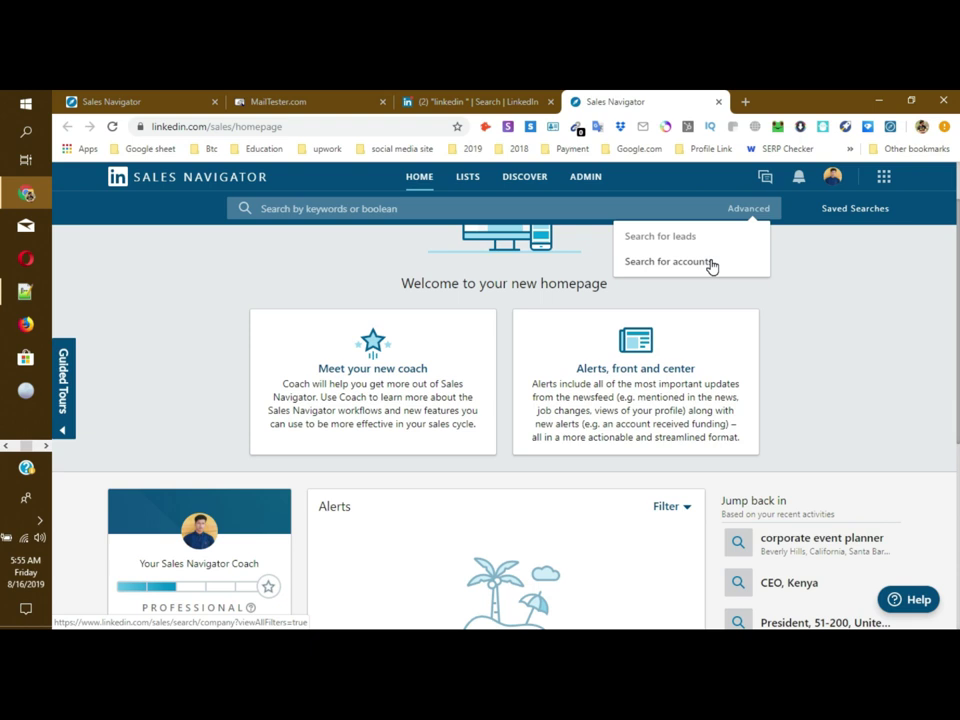
Step: Start an advanced lead search and select 'Online marketing' on line 2 of the Notepad++ notes
{"action": "left_click", "coordinate": [660, 237]}
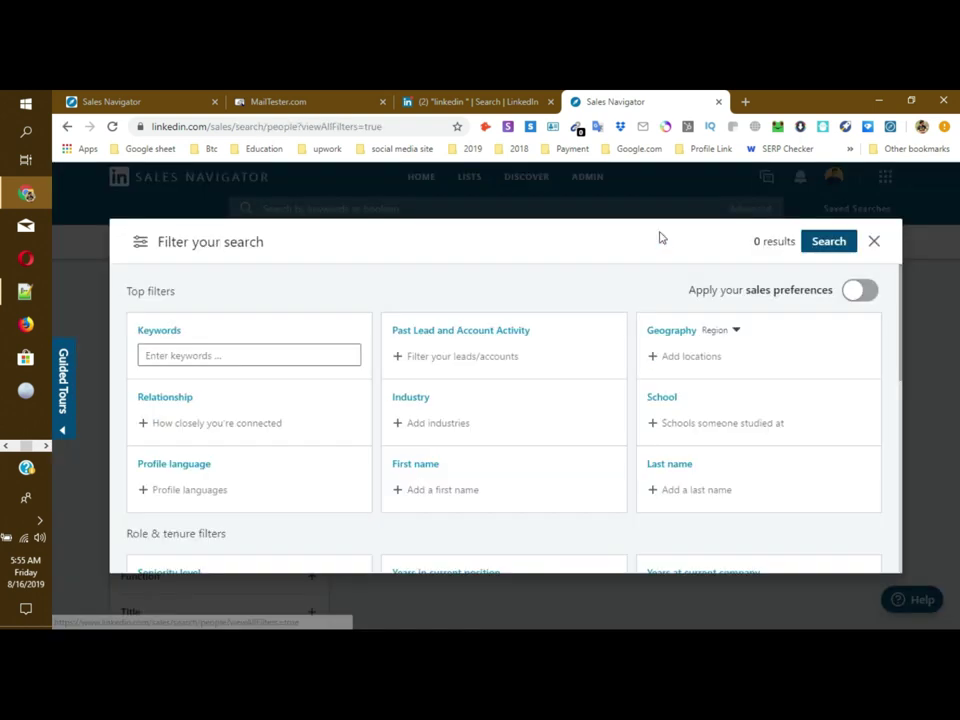
{"action": "left_click", "coordinate": [26, 291]}
{"action": "left_click_drag", "start_coordinate": [326, 172], "coordinate": [728, 172]}
{"action": "left_click_drag", "start_coordinate": [578, 204], "coordinate": [292, 205]}
{"action": "key", "text": "ctrl+c"}
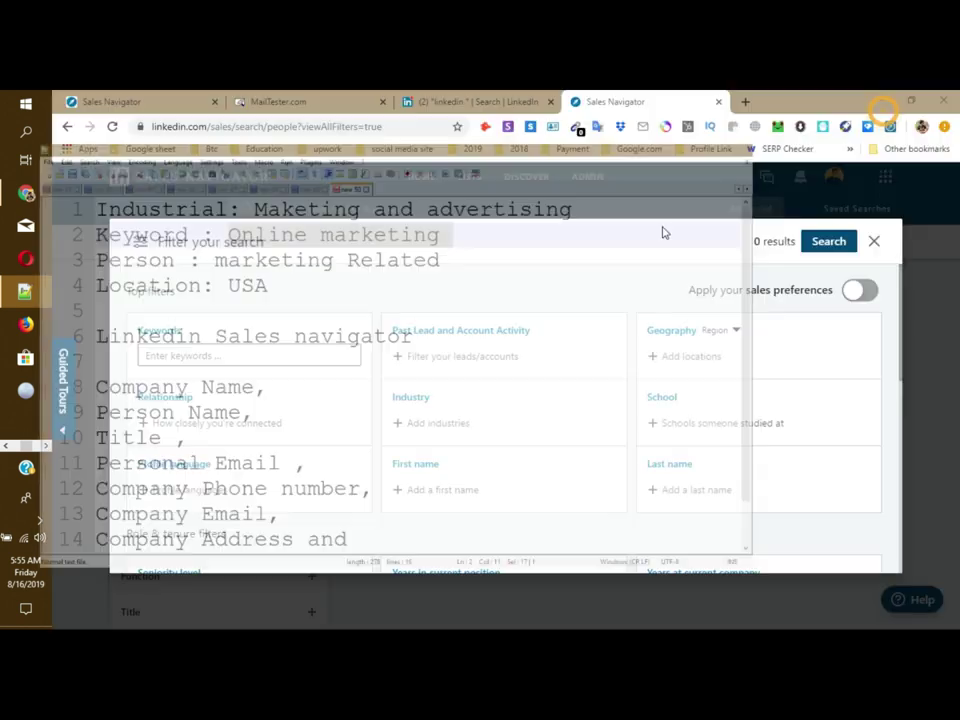
Step: Paste 'Online marketing' into the Keywords filter, giving 7,872,523 results
{"action": "left_click", "coordinate": [240, 358]}
{"action": "key", "text": "ctrl+v"}
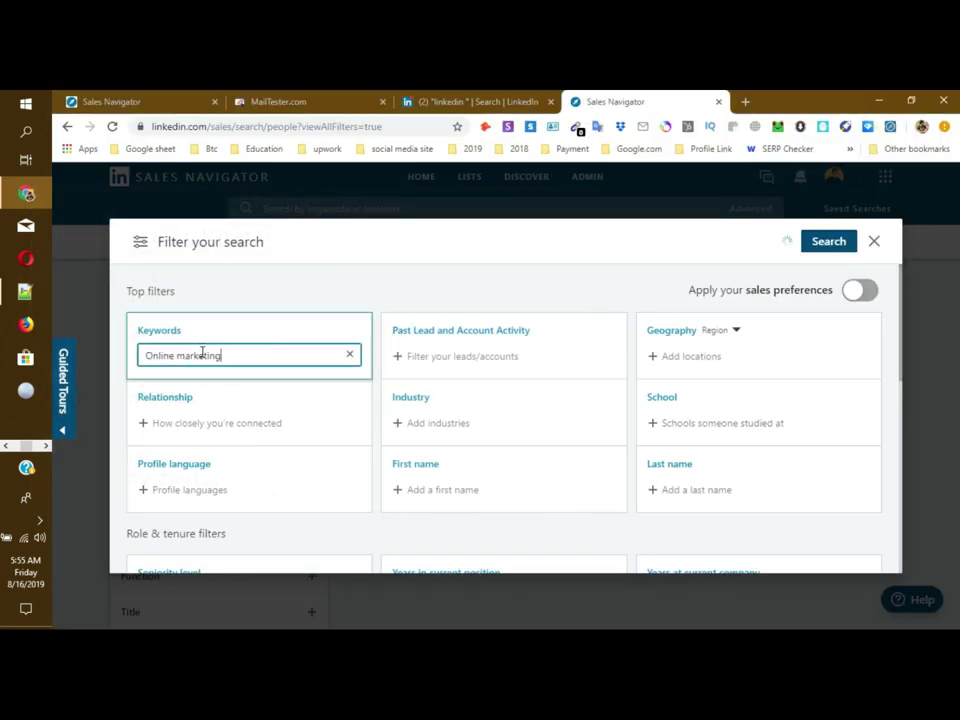
{"action": "left_click", "coordinate": [304, 298]}
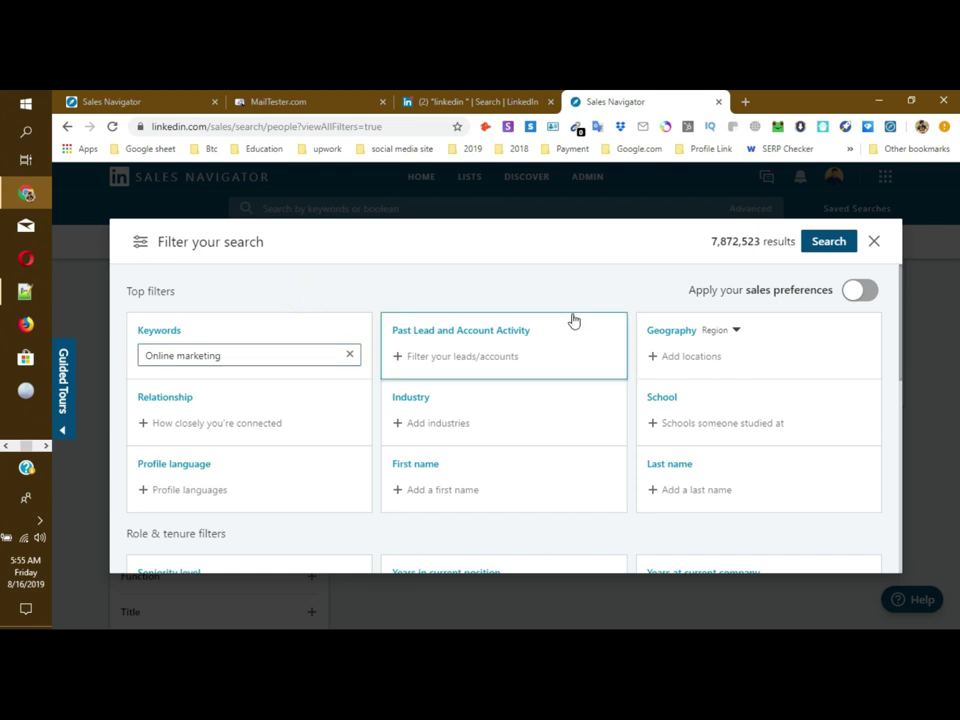
{"action": "left_click_drag", "start_coordinate": [160, 242], "coordinate": [276, 248]}
{"action": "left_click", "coordinate": [293, 253]}
{"action": "left_click_drag", "start_coordinate": [178, 238], "coordinate": [176, 243]}
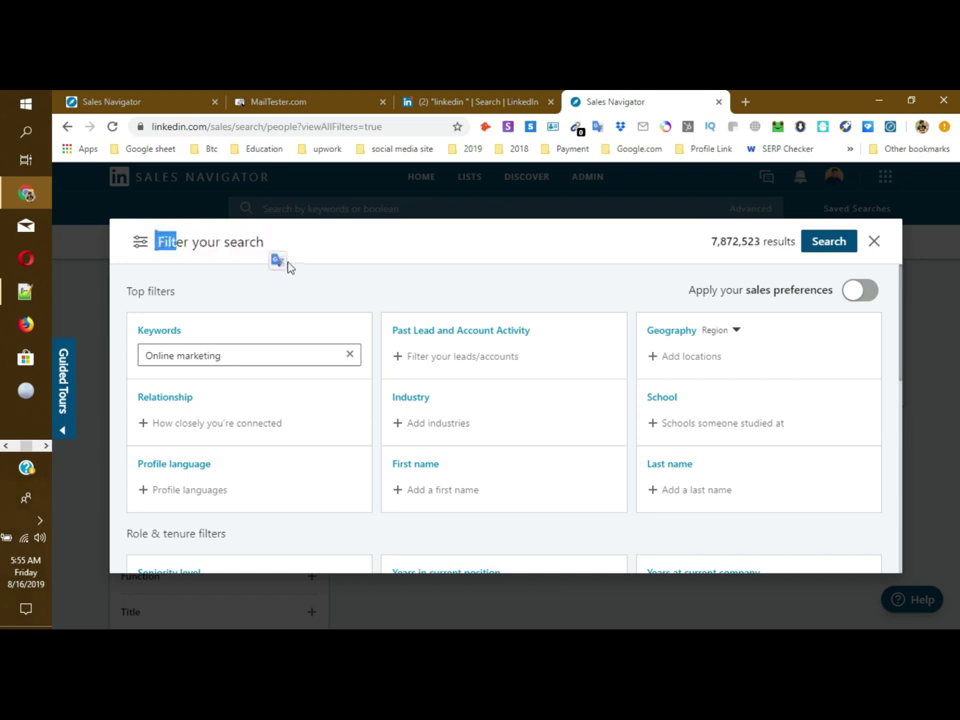
{"action": "double_click", "coordinate": [192, 330]}
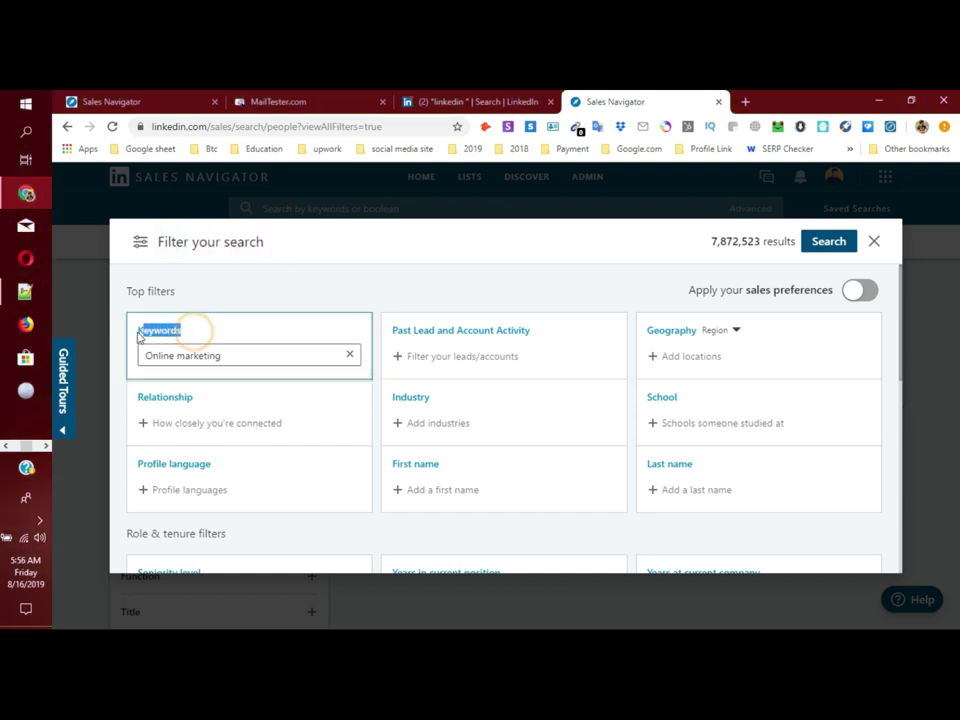
{"action": "left_click_drag", "start_coordinate": [128, 292], "coordinate": [136, 292]}
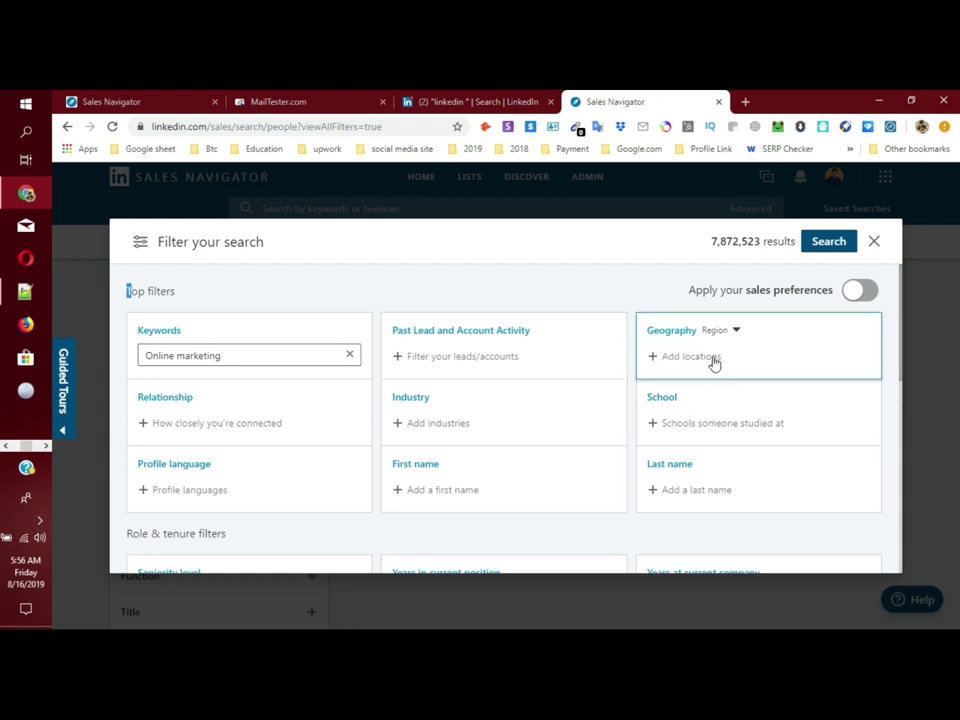
Step: Look through the Role & tenure filters, expanding Function and Seniority level options
{"action": "scroll", "coordinate": [429, 456], "scroll_direction": "down", "scroll_amount": 2}
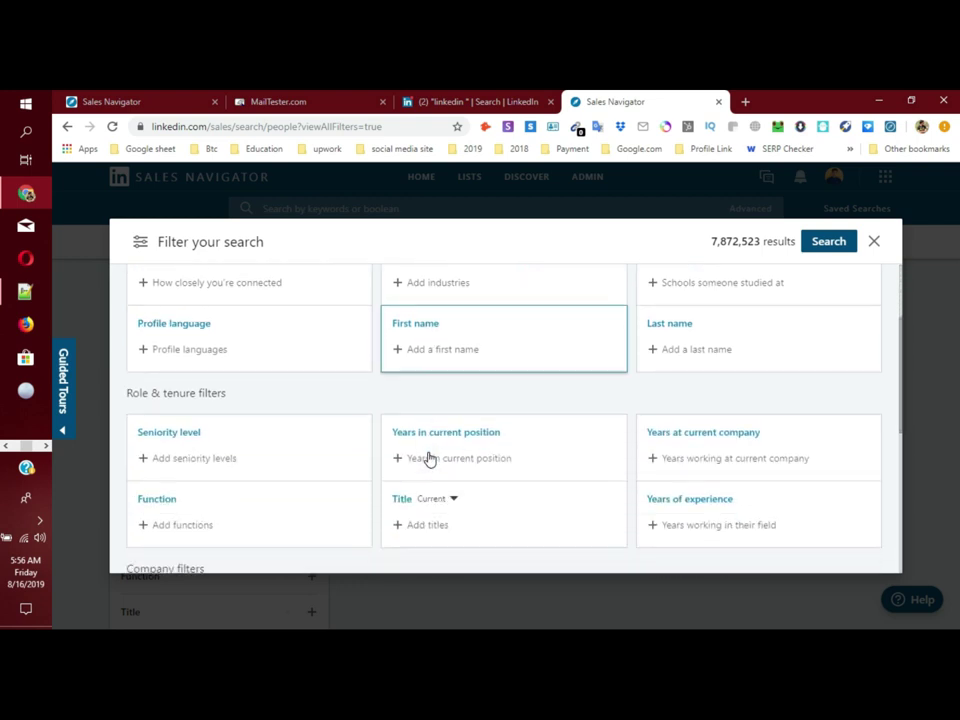
{"action": "scroll", "coordinate": [343, 378], "scroll_direction": "down", "scroll_amount": 1}
{"action": "left_click_drag", "start_coordinate": [127, 322], "coordinate": [242, 328]}
{"action": "left_click", "coordinate": [225, 319]}
{"action": "left_click", "coordinate": [242, 326]}
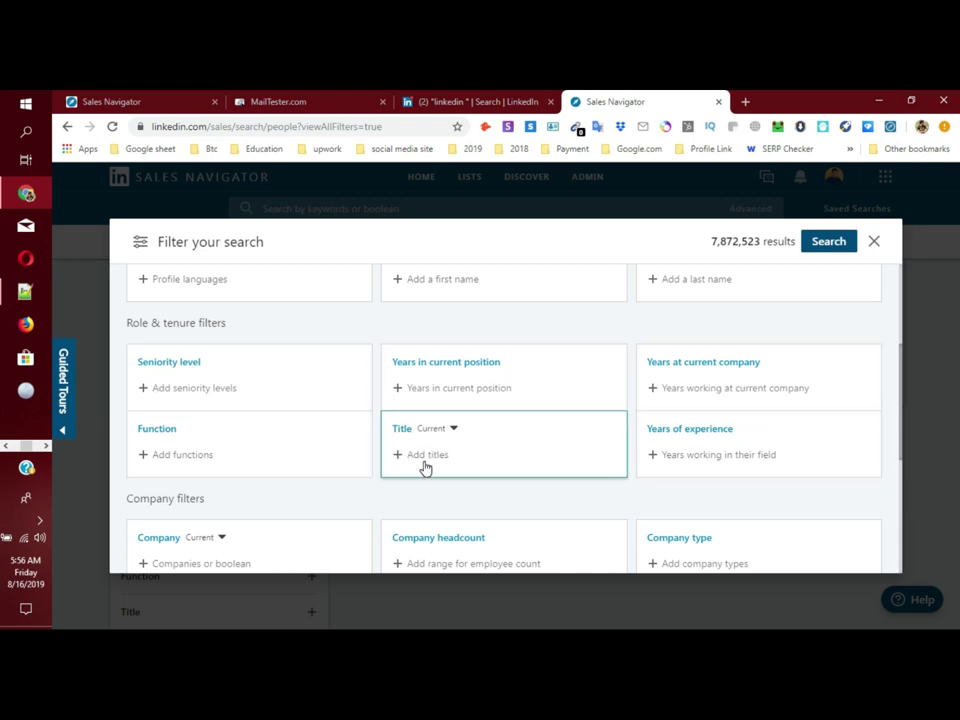
{"action": "left_click", "coordinate": [146, 448]}
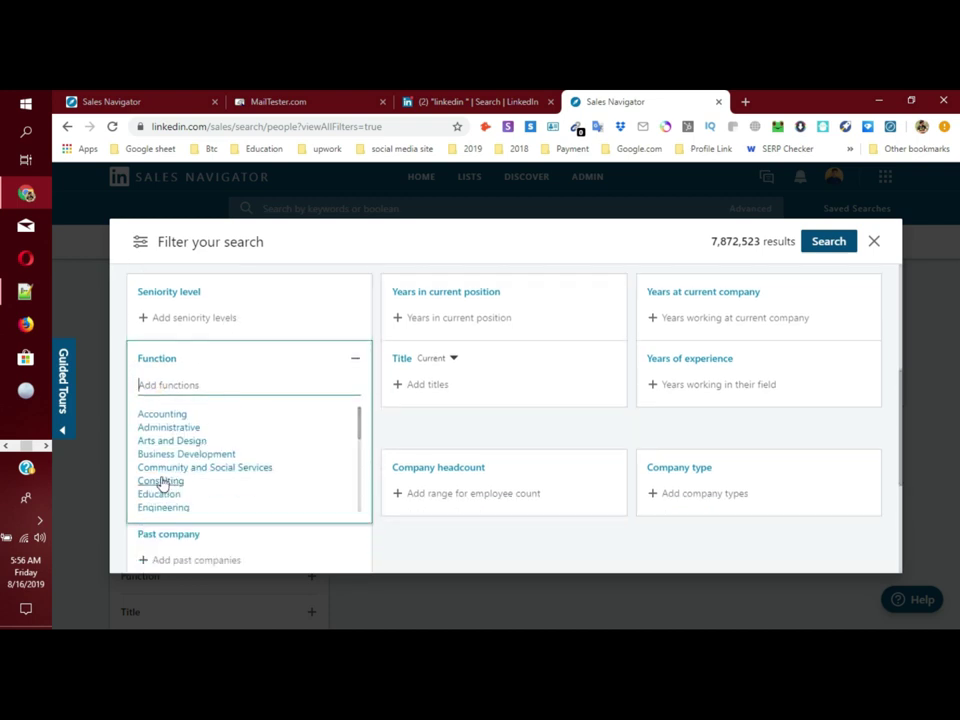
{"action": "scroll", "coordinate": [206, 491], "scroll_direction": "up", "scroll_amount": 1}
{"action": "left_click", "coordinate": [187, 383]}
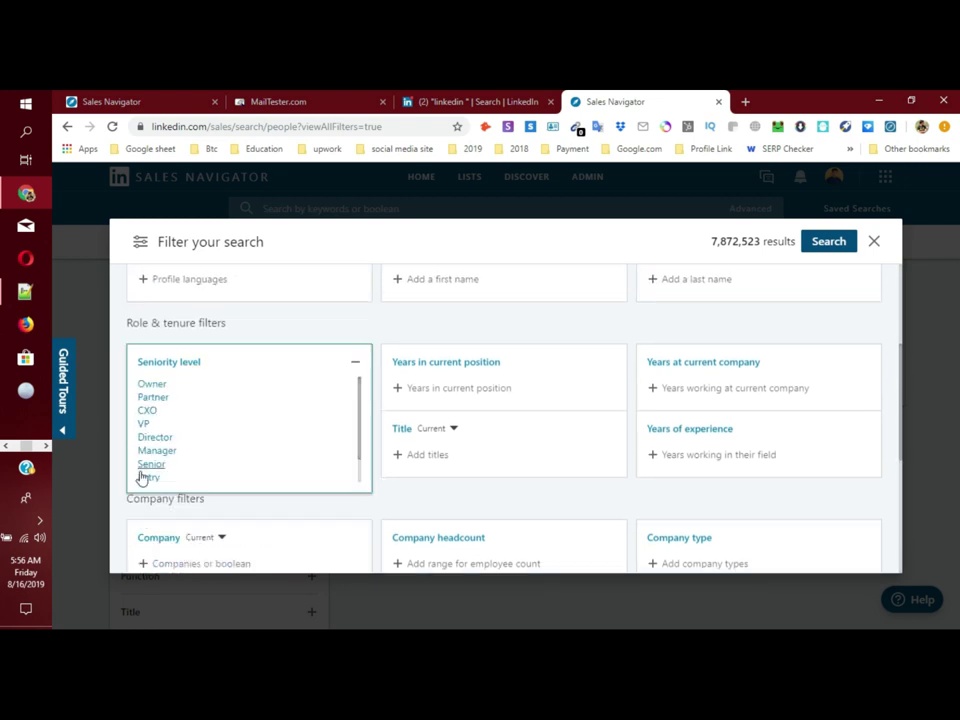
{"action": "left_click", "coordinate": [282, 322]}
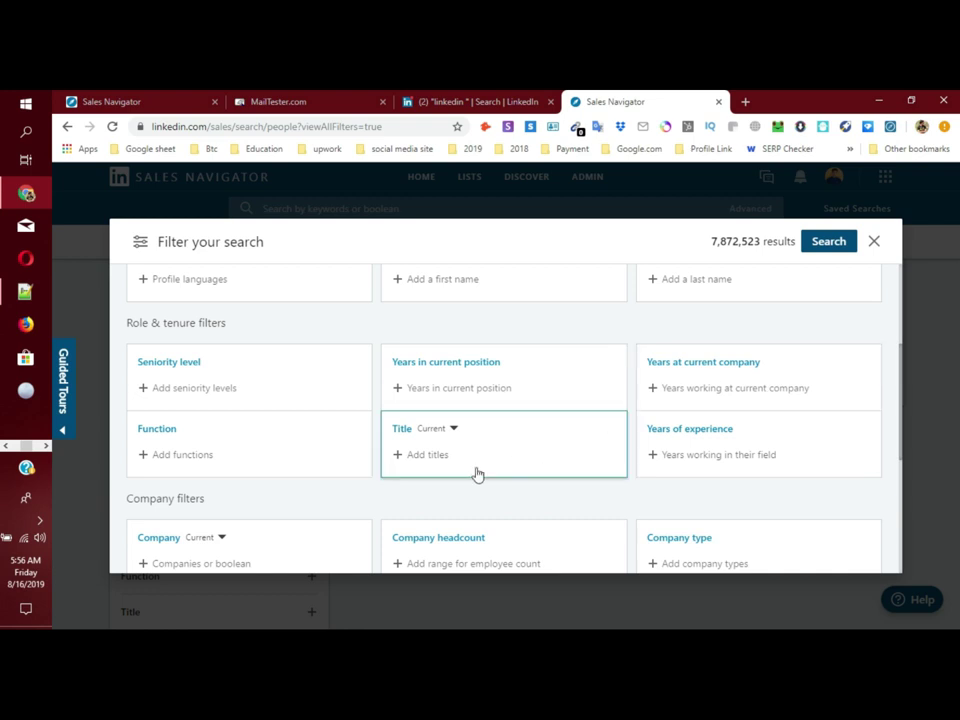
Step: Review company headcount and company type options, then open the Groups filter's search field
{"action": "scroll", "coordinate": [480, 460], "scroll_direction": "down", "scroll_amount": 2}
{"action": "scroll", "coordinate": [450, 427], "scroll_direction": "down", "scroll_amount": 1}
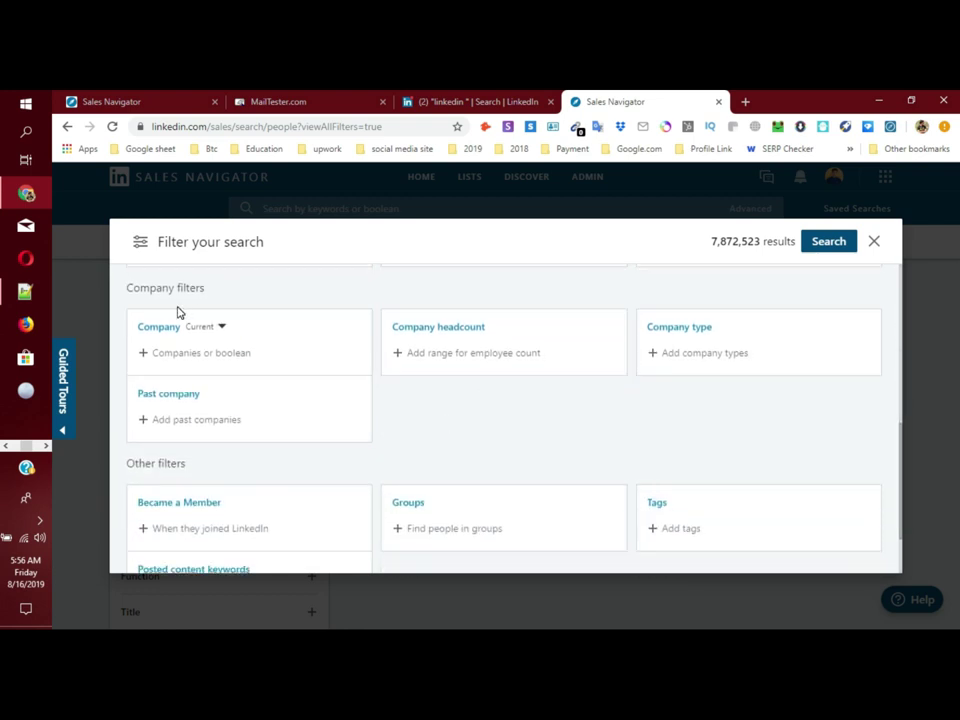
{"action": "left_click", "coordinate": [467, 347]}
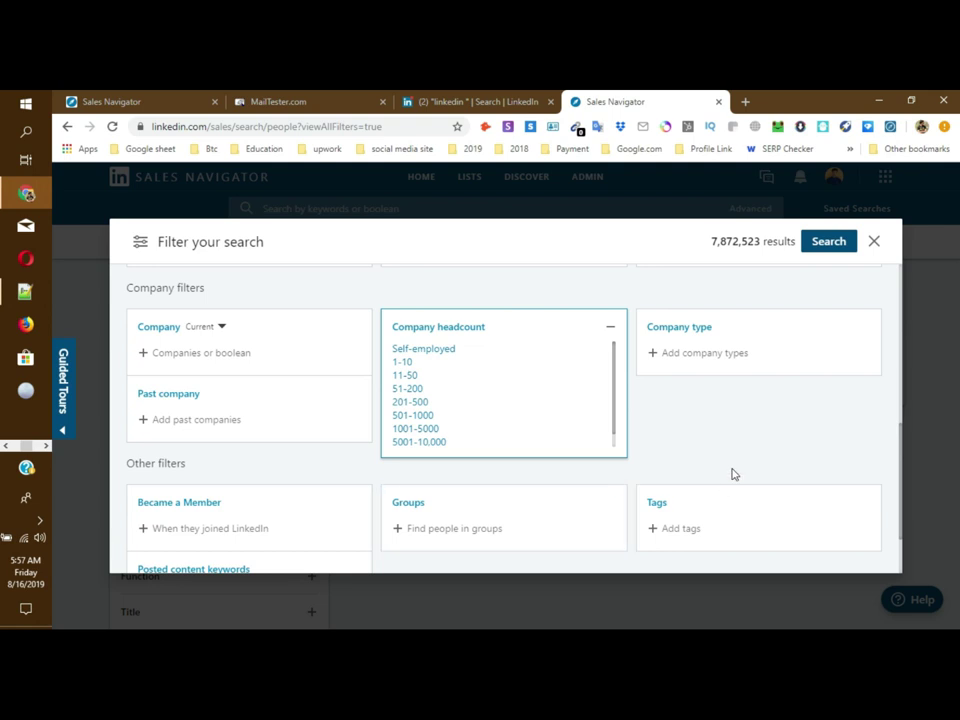
{"action": "left_click", "coordinate": [690, 357]}
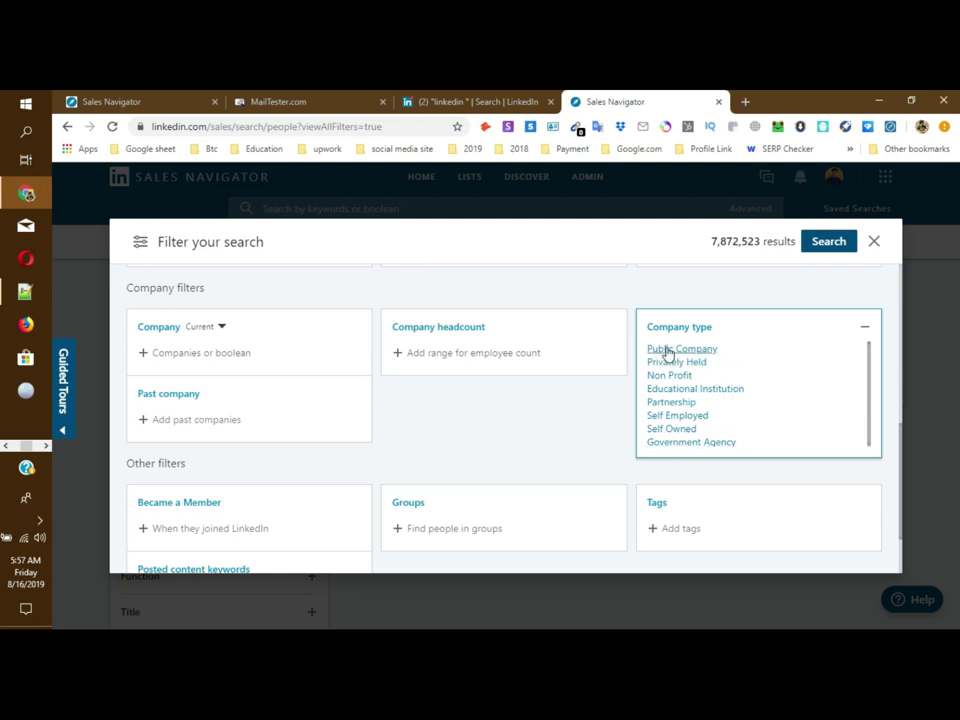
{"action": "left_click", "coordinate": [490, 408]}
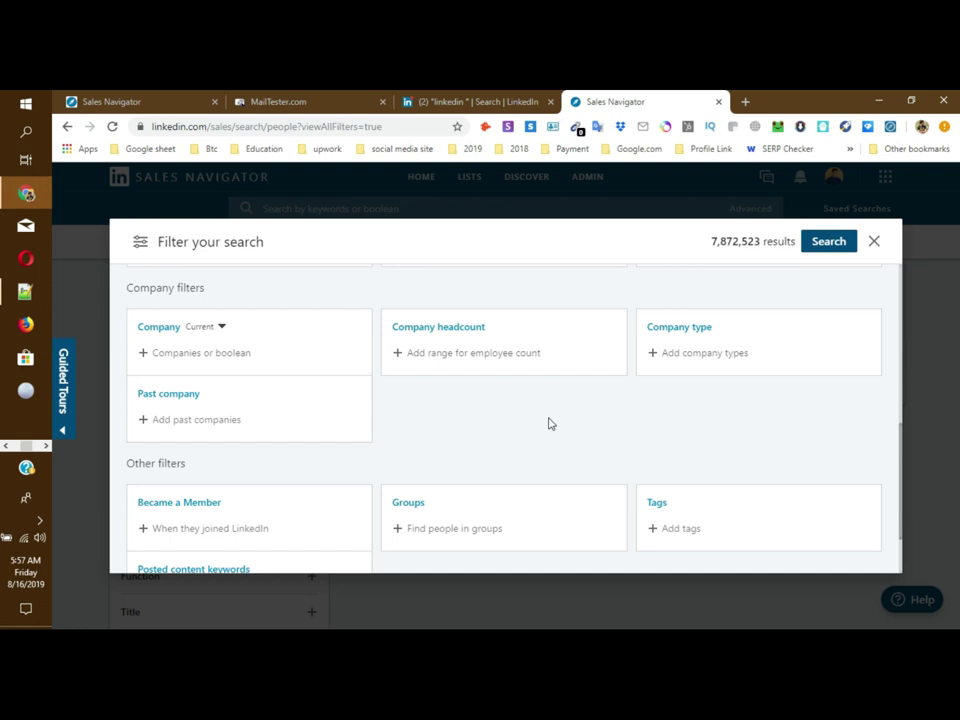
{"action": "scroll", "coordinate": [487, 424], "scroll_direction": "down", "scroll_amount": 1}
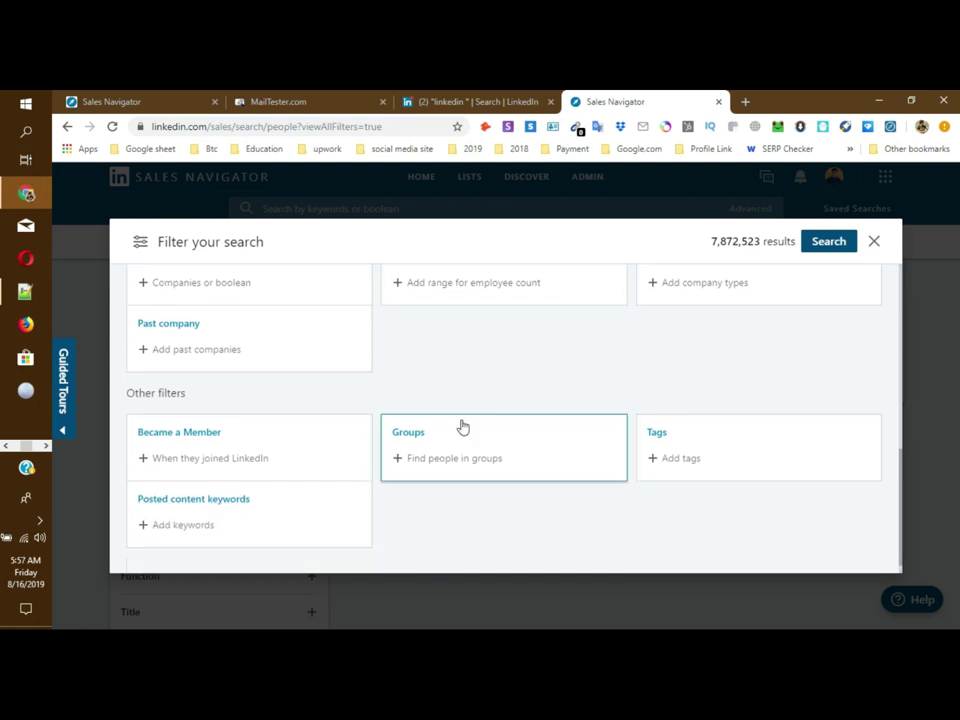
{"action": "left_click", "coordinate": [421, 466]}
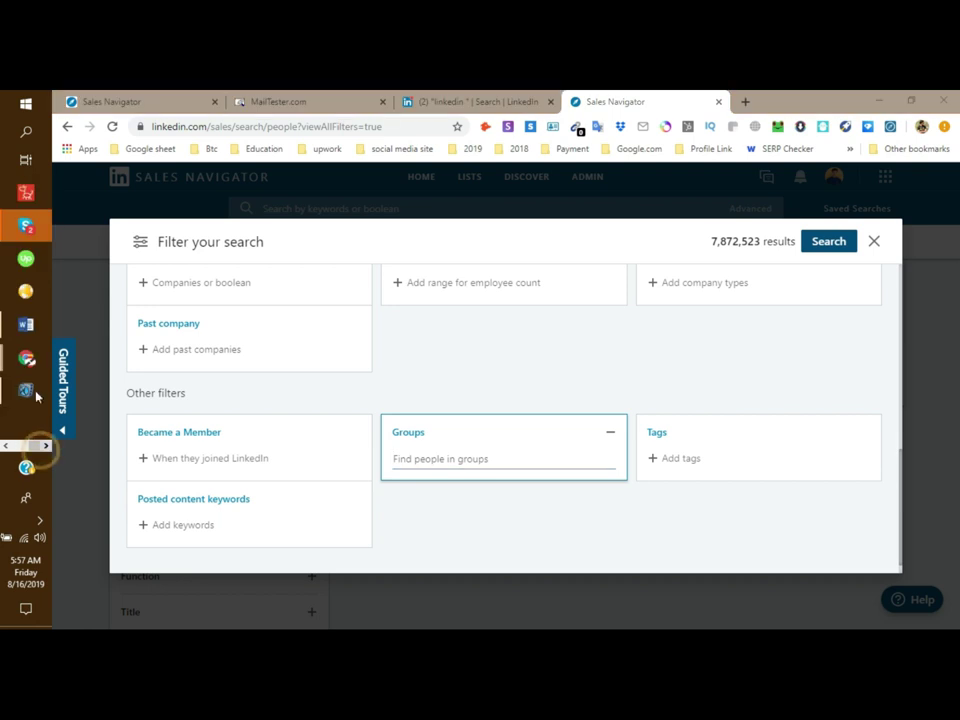
Step: Open the pipeline template bookmark from the 'sheet' folder in a new tab beside Untitled spreadsheet
{"action": "mouse_move", "coordinate": [28, 358]}
{"action": "left_click", "coordinate": [130, 296]}
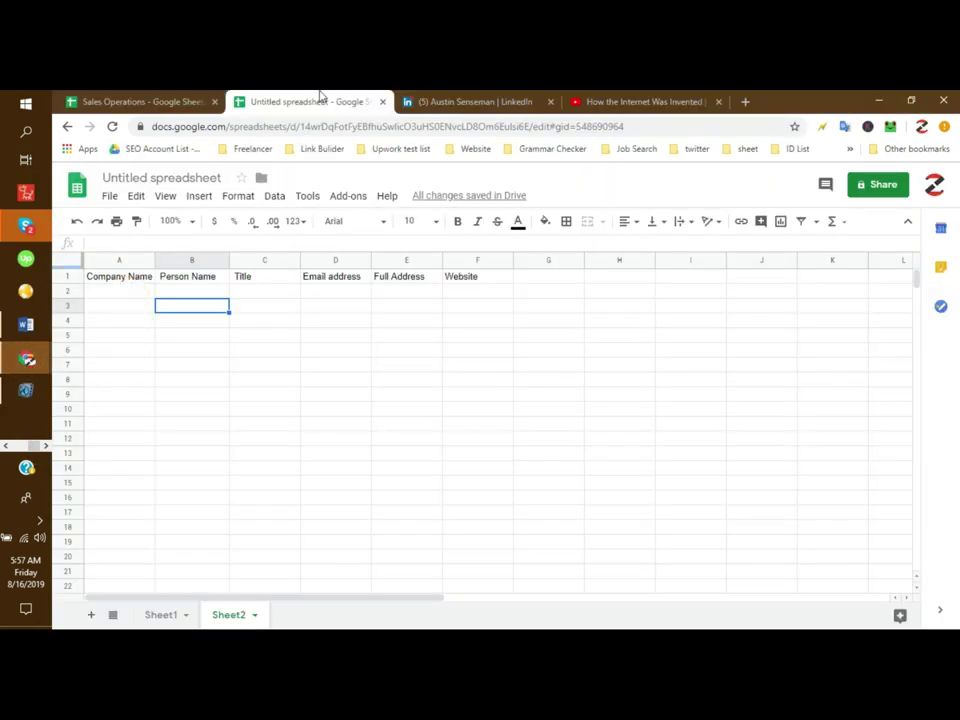
{"action": "left_click", "coordinate": [915, 148]}
{"action": "mouse_move", "coordinate": [852, 150]}
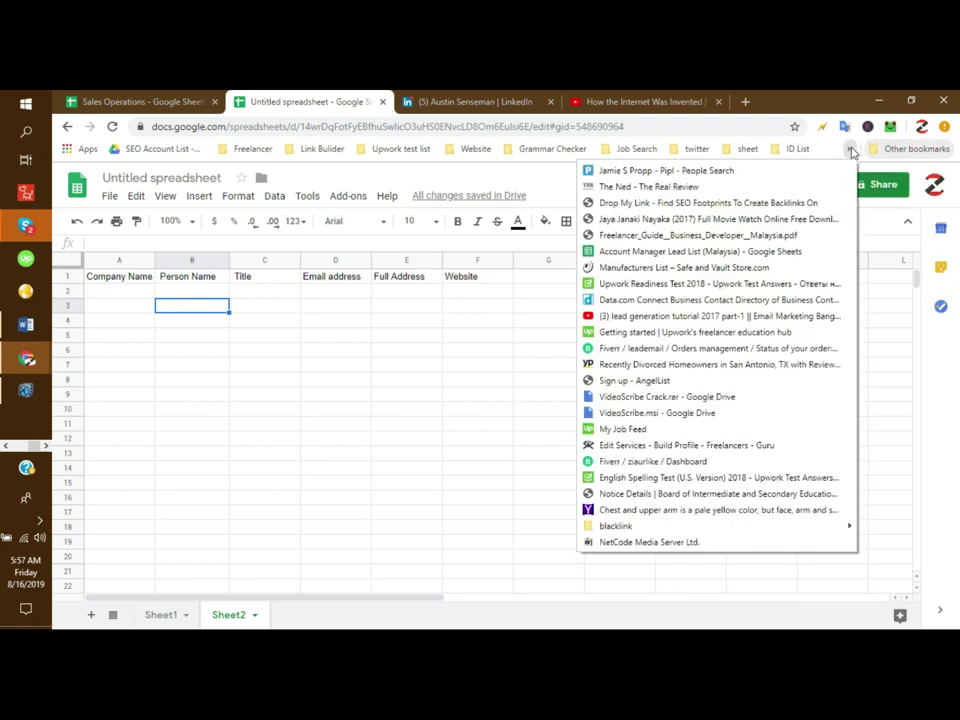
{"action": "mouse_move", "coordinate": [748, 154]}
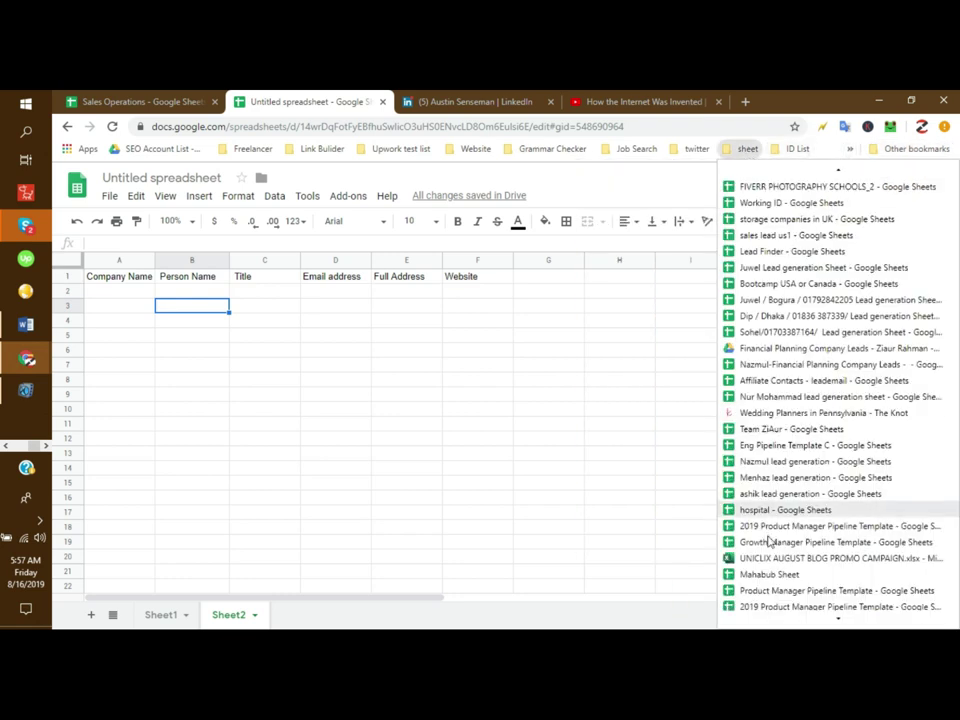
{"action": "scroll", "coordinate": [770, 550], "scroll_direction": "down", "scroll_amount": 2}
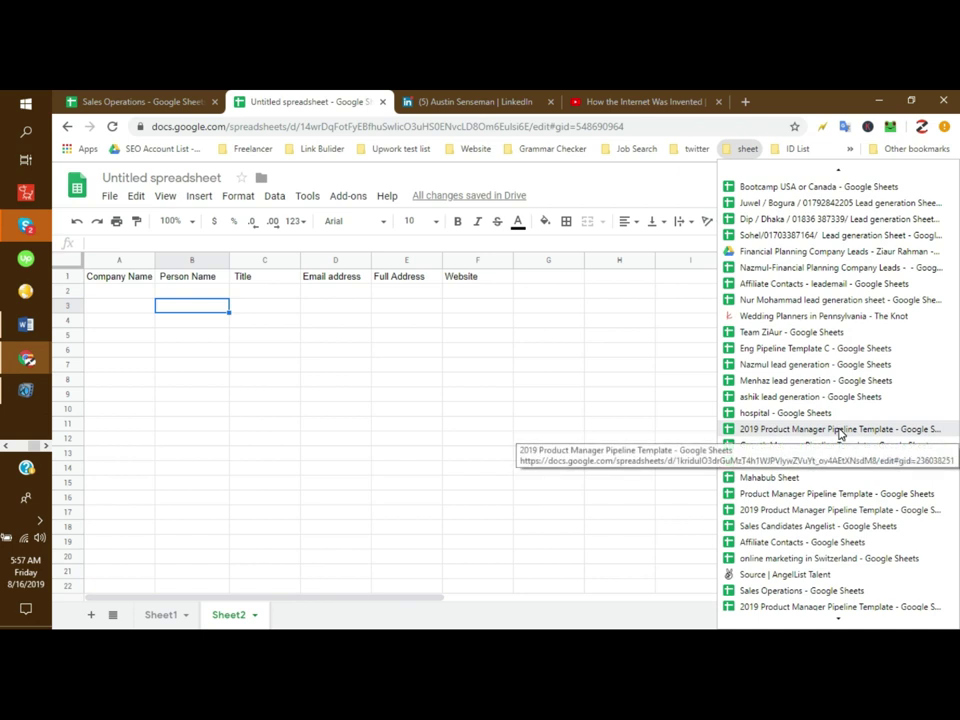
{"action": "right_click", "coordinate": [840, 432]}
{"action": "left_click", "coordinate": [866, 176]}
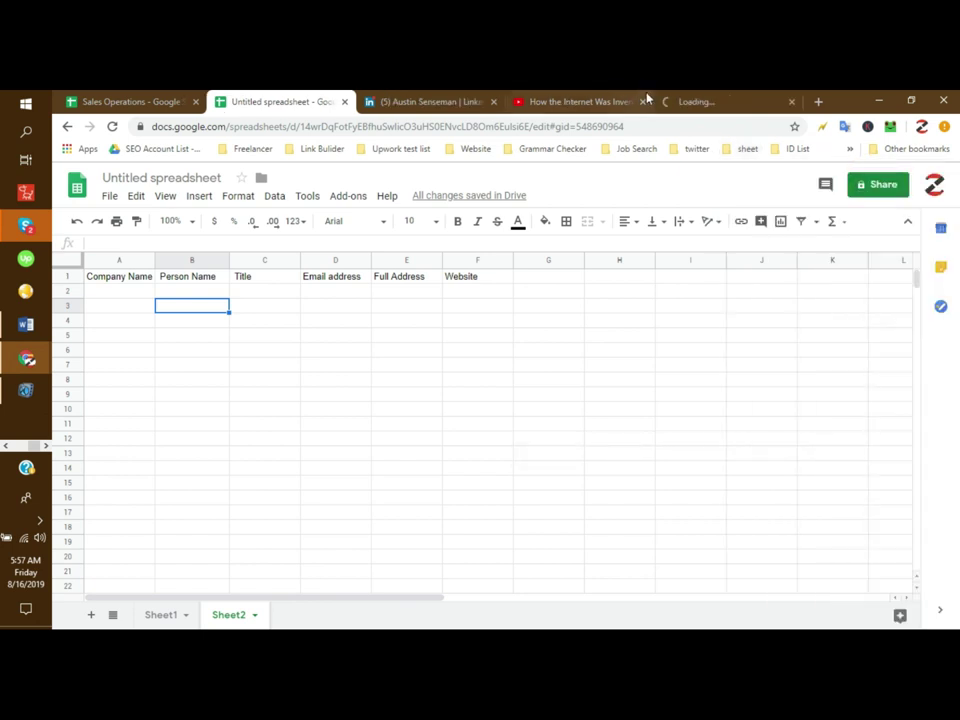
{"action": "left_click", "coordinate": [690, 102]}
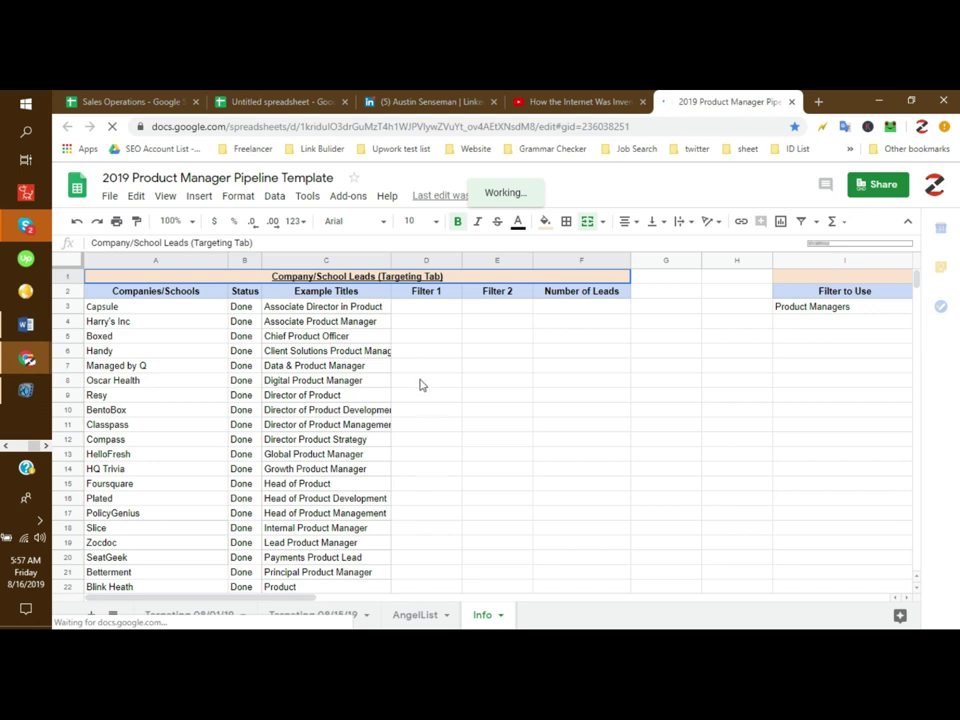
{"action": "left_click", "coordinate": [422, 384]}
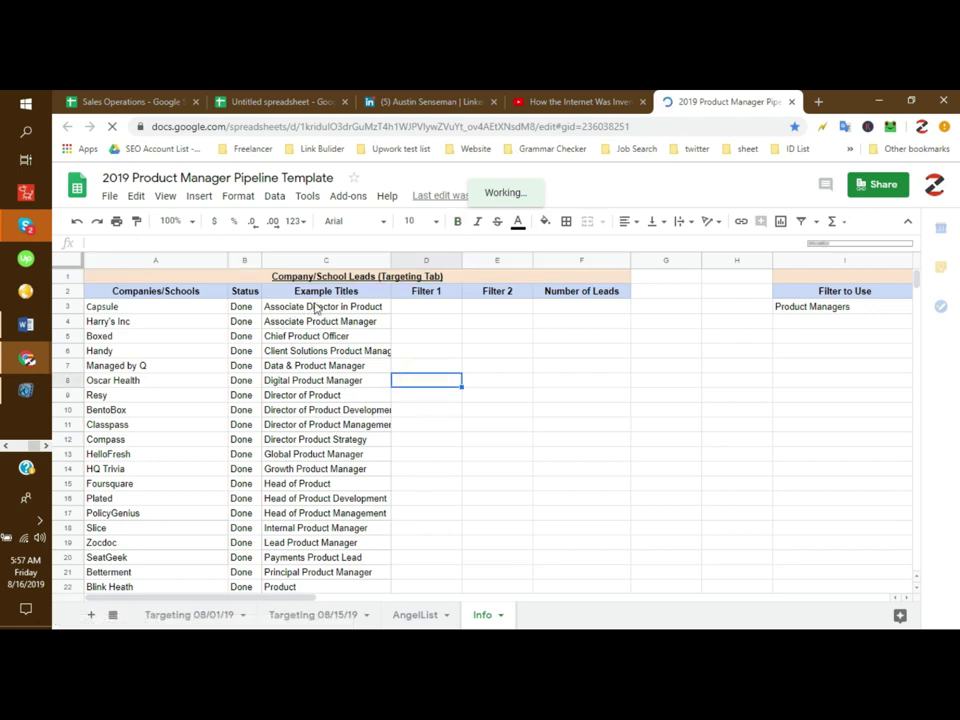
{"action": "left_click", "coordinate": [327, 259]}
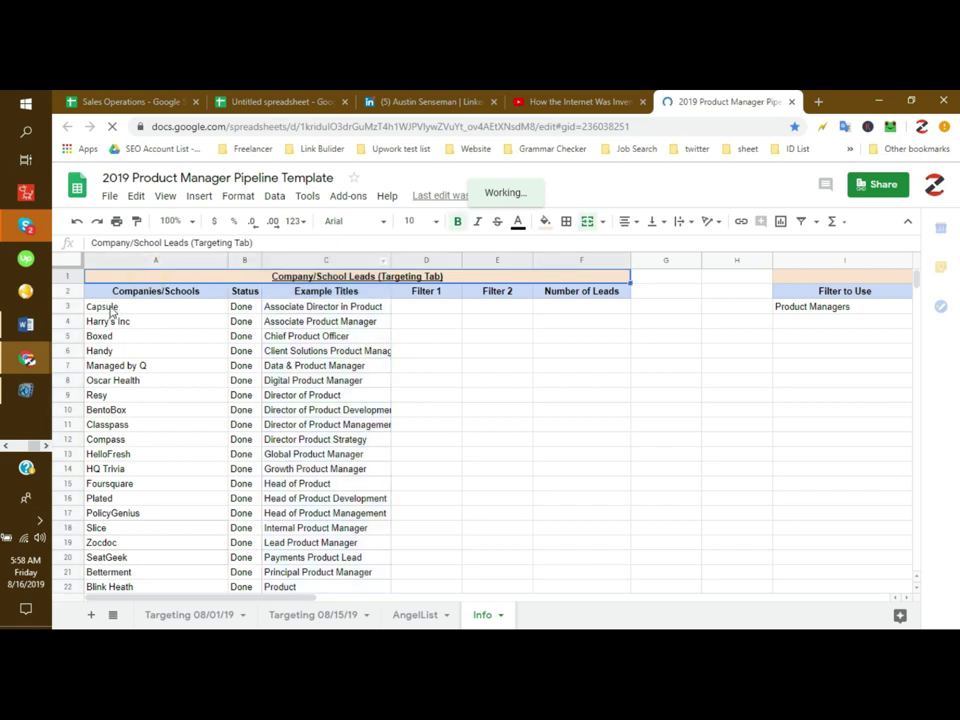
{"action": "left_click", "coordinate": [110, 307]}
{"action": "left_click_drag", "start_coordinate": [310, 321], "coordinate": [321, 572]}
{"action": "left_click", "coordinate": [143, 309]}
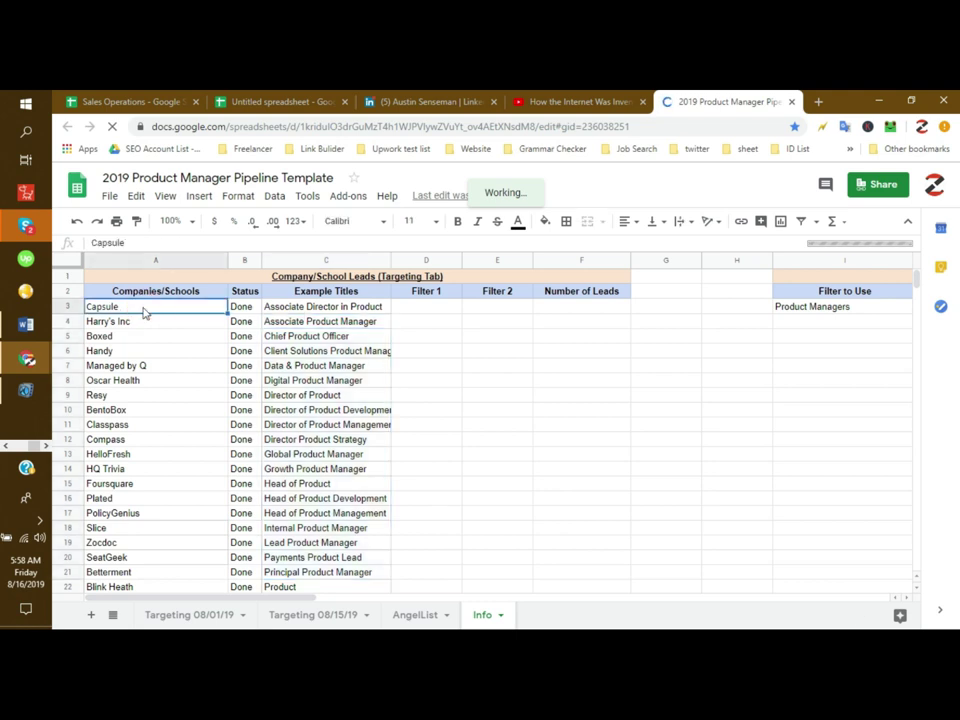
{"action": "left_click_drag", "start_coordinate": [338, 306], "coordinate": [339, 588]}
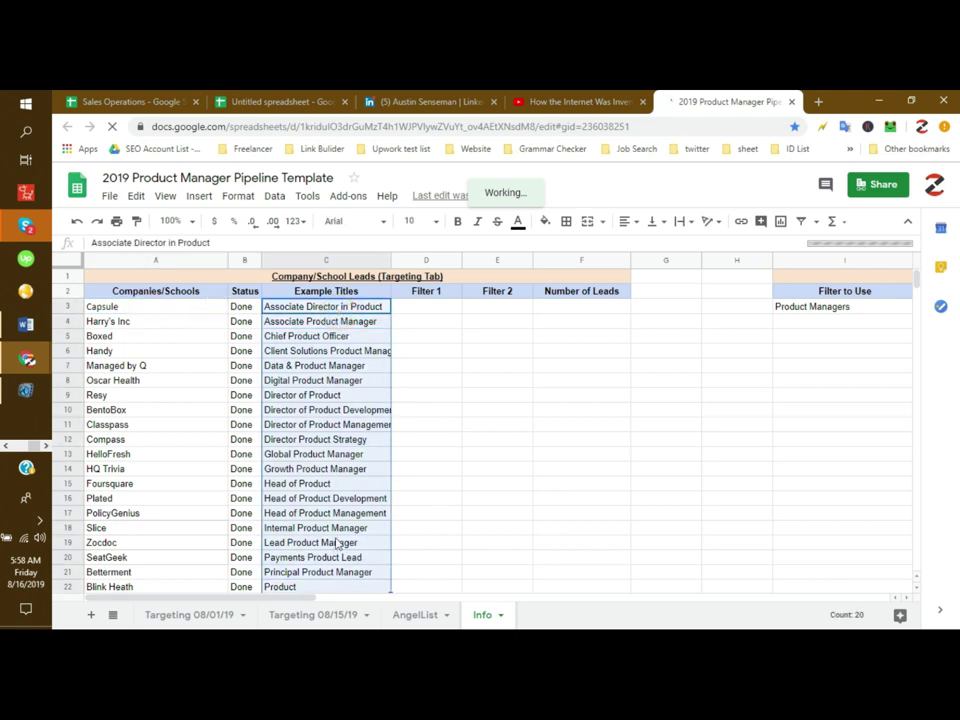
{"action": "scroll", "coordinate": [338, 487], "scroll_direction": "down", "scroll_amount": 5}
{"action": "scroll", "coordinate": [320, 486], "scroll_direction": "down", "scroll_amount": 7}
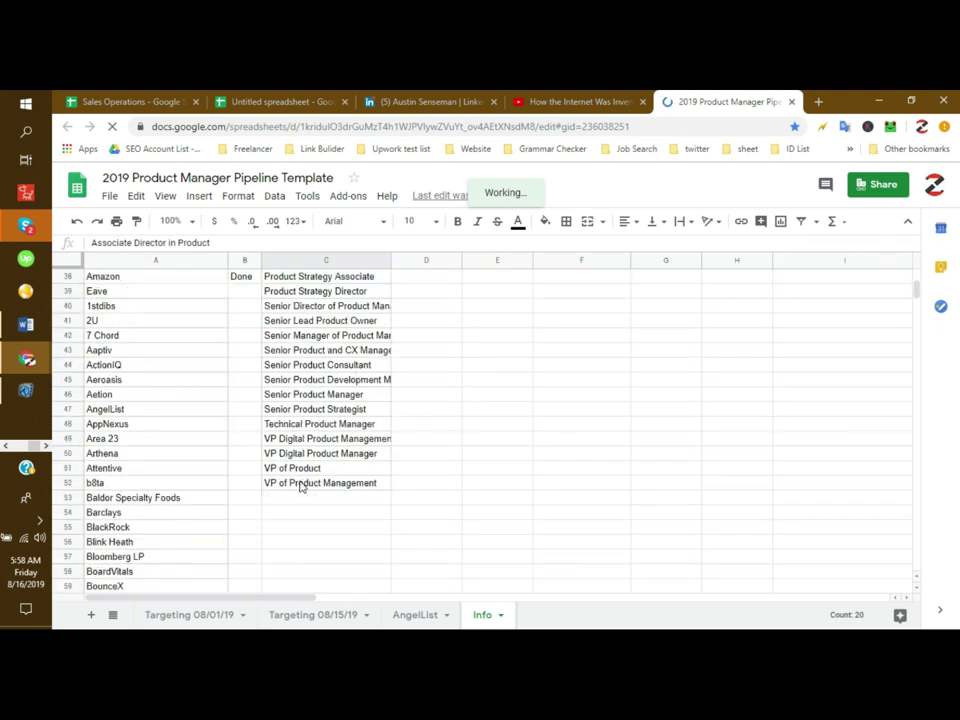
{"action": "left_click", "coordinate": [240, 309]}
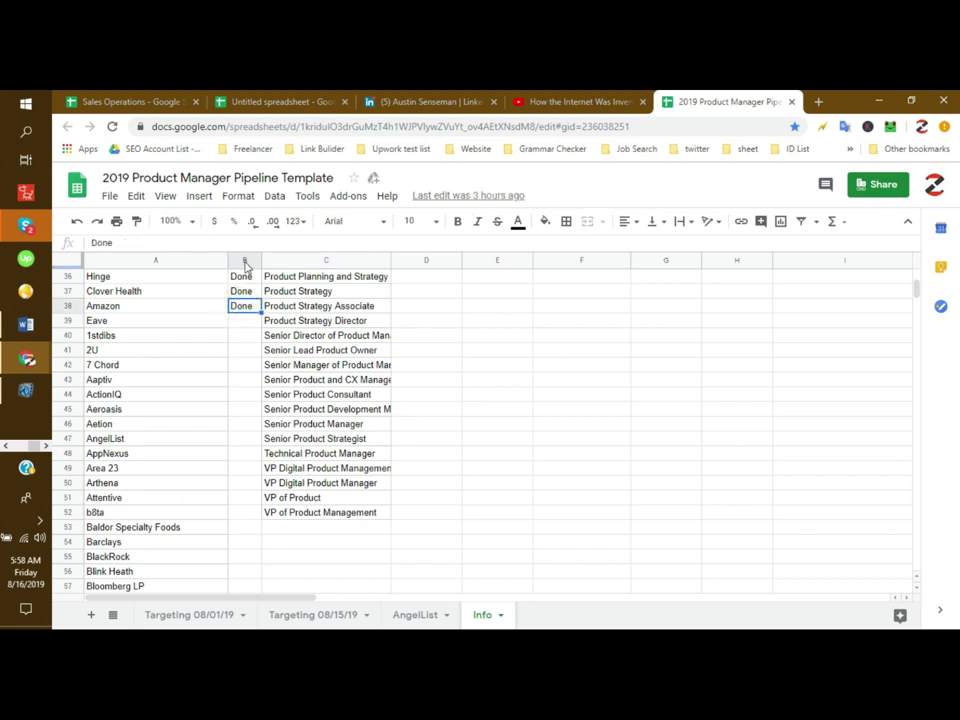
{"action": "scroll", "coordinate": [241, 299], "scroll_direction": "up", "scroll_amount": 9}
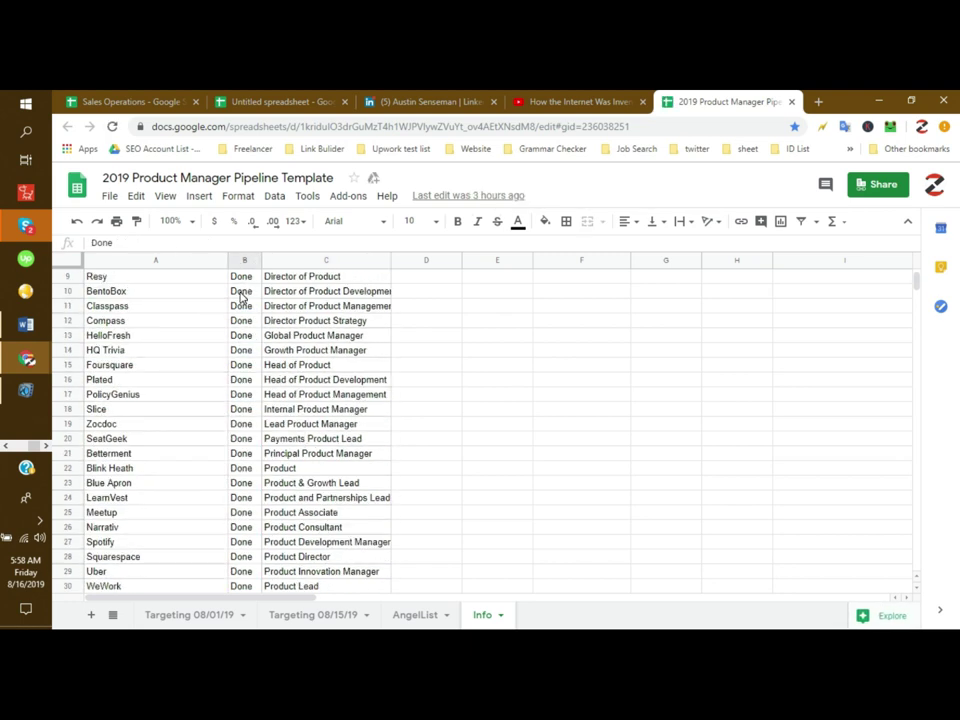
{"action": "scroll", "coordinate": [240, 297], "scroll_direction": "down", "scroll_amount": 10}
{"action": "left_click", "coordinate": [195, 291]}
{"action": "left_click_drag", "start_coordinate": [195, 291], "coordinate": [232, 466]}
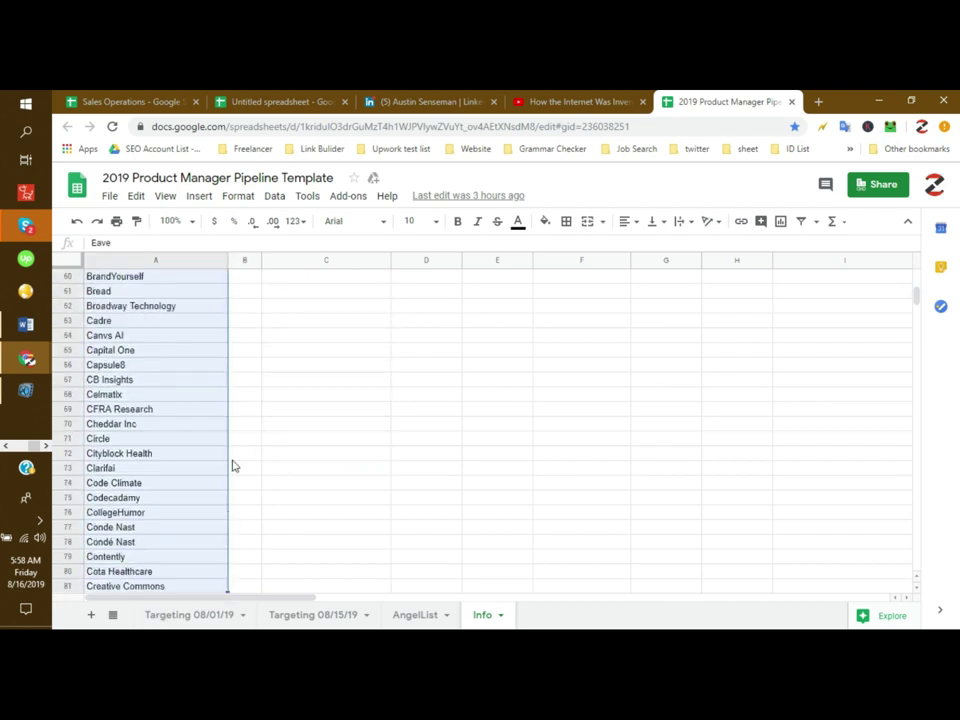
{"action": "left_click", "coordinate": [188, 396]}
{"action": "scroll", "coordinate": [241, 411], "scroll_direction": "up", "scroll_amount": 9}
{"action": "left_click_drag", "start_coordinate": [345, 556], "coordinate": [386, 557]}
{"action": "left_click", "coordinate": [499, 383]}
Step: Close the empty Groups filter field and scroll back up to the top filters
{"action": "left_click", "coordinate": [470, 495]}
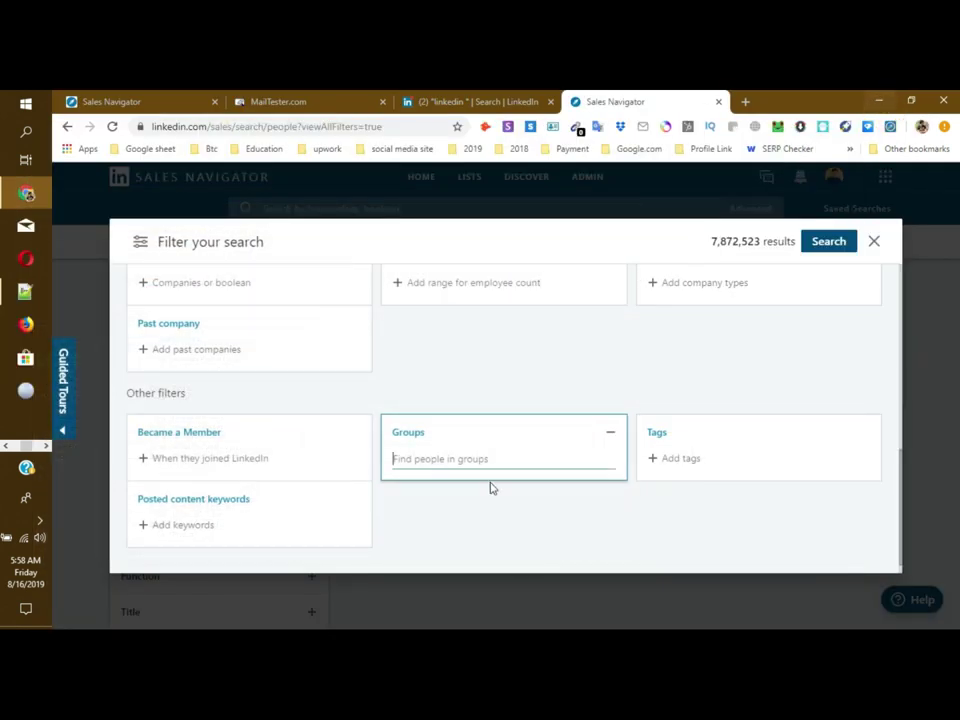
{"action": "left_click", "coordinate": [506, 377]}
{"action": "scroll", "coordinate": [521, 384], "scroll_direction": "up", "scroll_amount": 10}
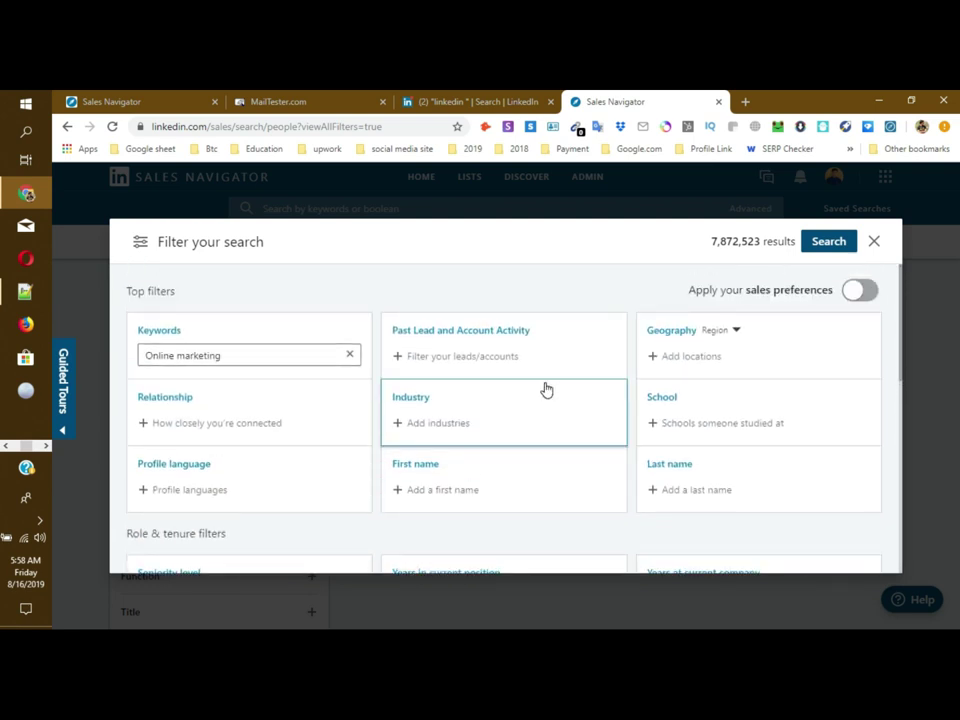
Step: Check the 'marketing Related' person and Location criteria in Notepad++, then return to Sales Navigator
{"action": "left_click", "coordinate": [26, 291]}
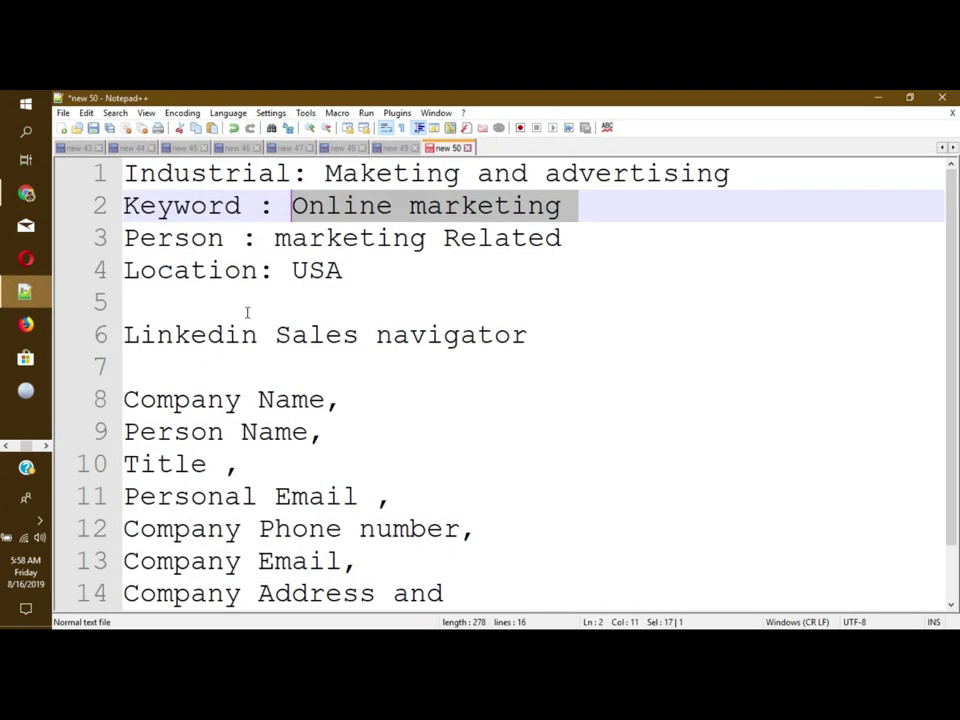
{"action": "left_click", "coordinate": [377, 257]}
{"action": "left_click_drag", "start_coordinate": [272, 237], "coordinate": [557, 253]}
{"action": "left_click", "coordinate": [396, 260]}
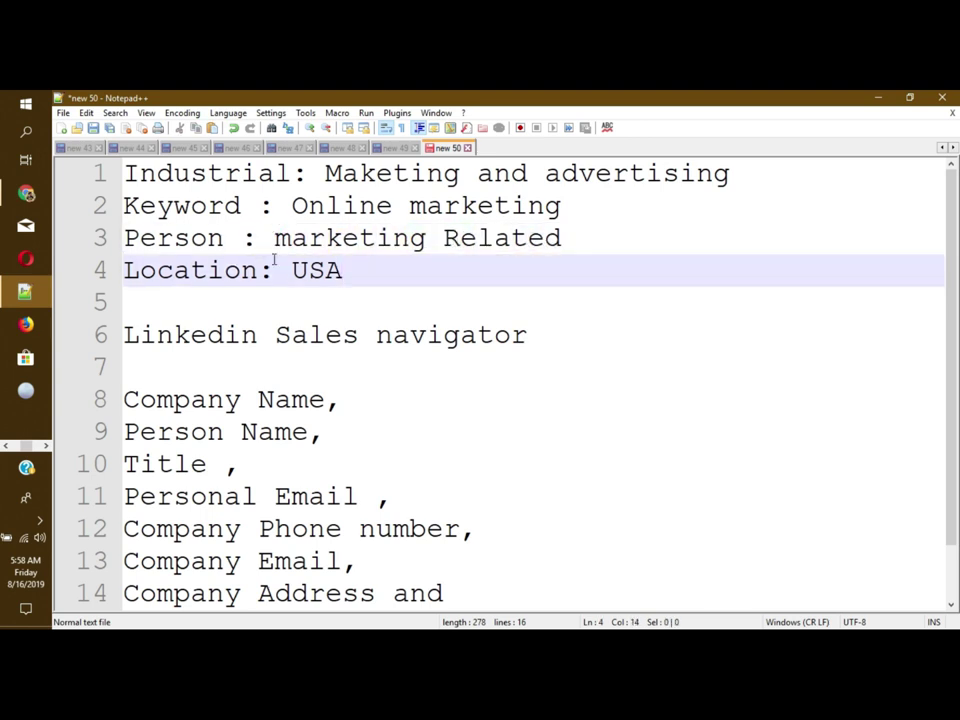
{"action": "left_click", "coordinate": [26, 193]}
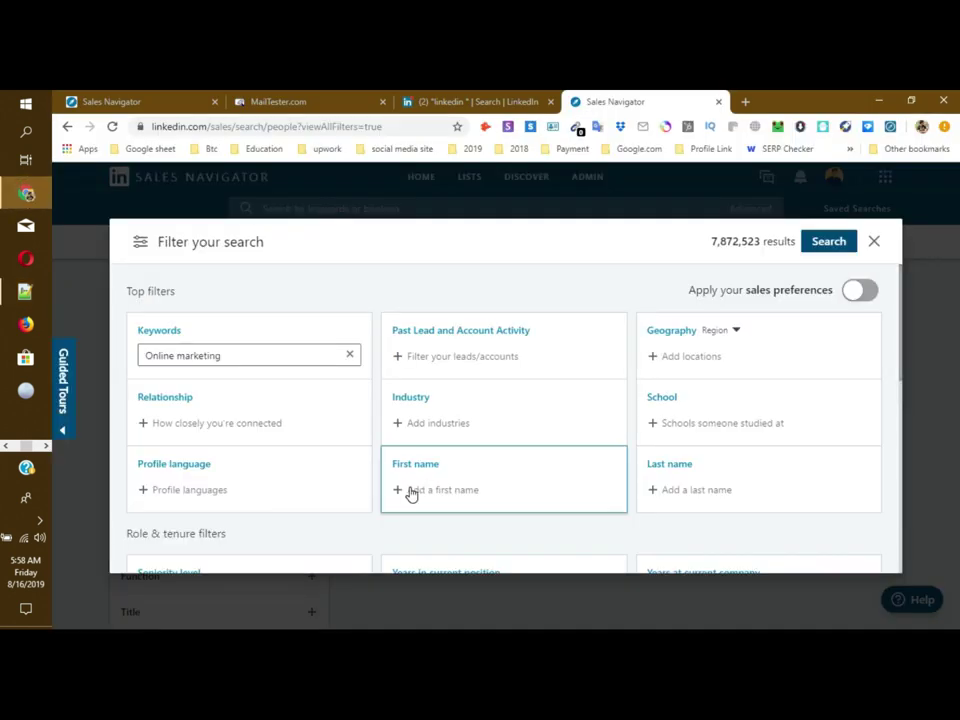
Step: Type 'mark' in the Title filter and add Marketing Specialist, Sales And Marketing Specialist and Marketing Manager
{"action": "scroll", "coordinate": [441, 476], "scroll_direction": "down", "scroll_amount": 2}
{"action": "left_click", "coordinate": [411, 528]}
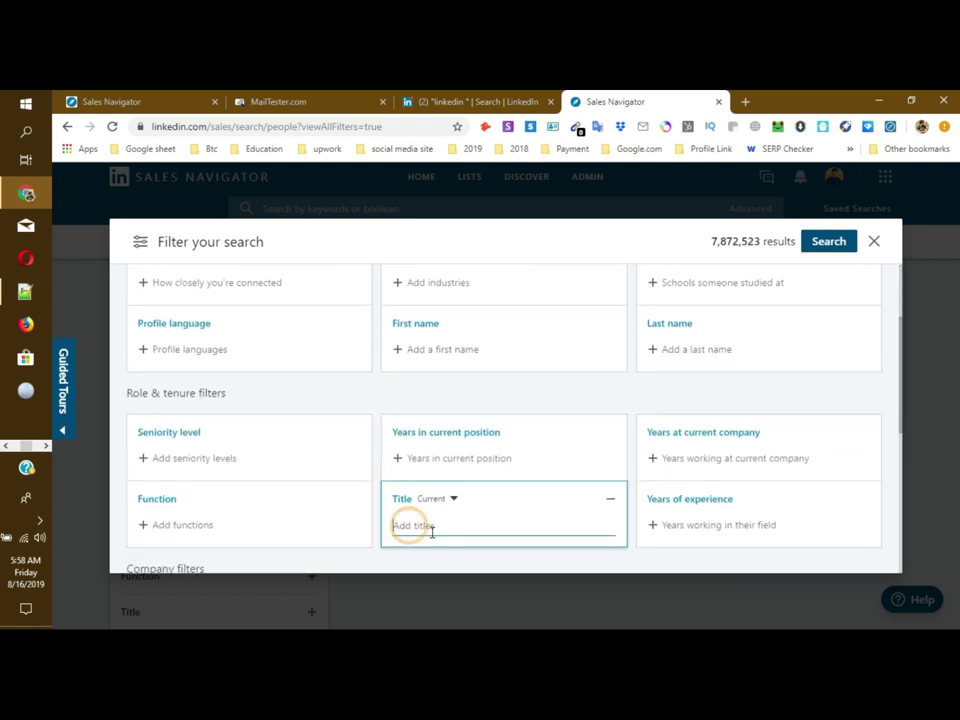
{"action": "type", "text": "marketing"}
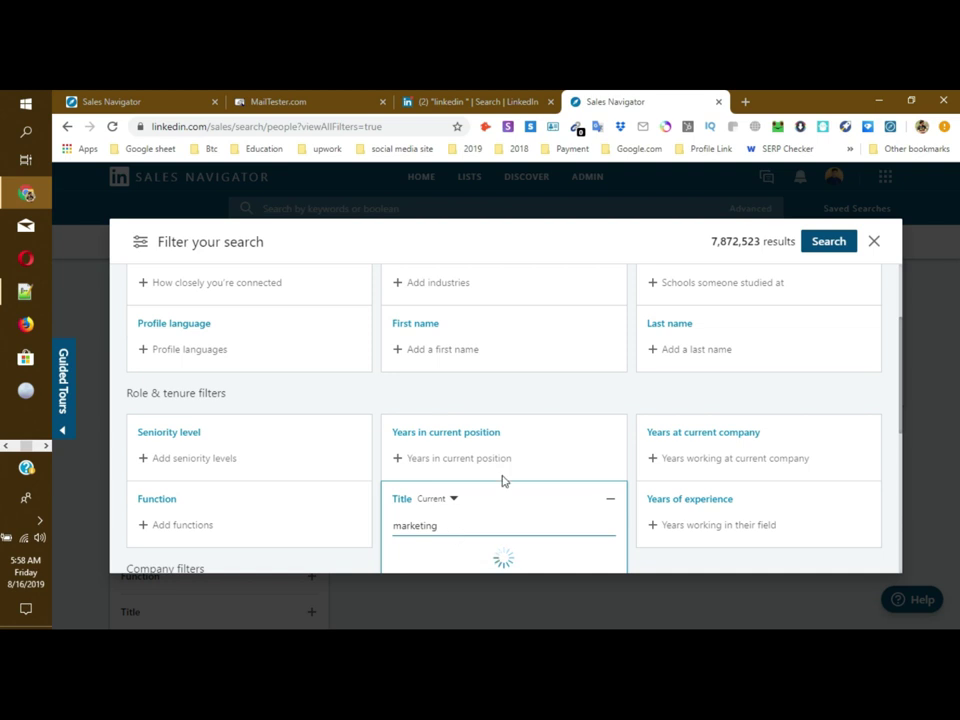
{"action": "scroll", "coordinate": [503, 480], "scroll_direction": "down", "scroll_amount": 2}
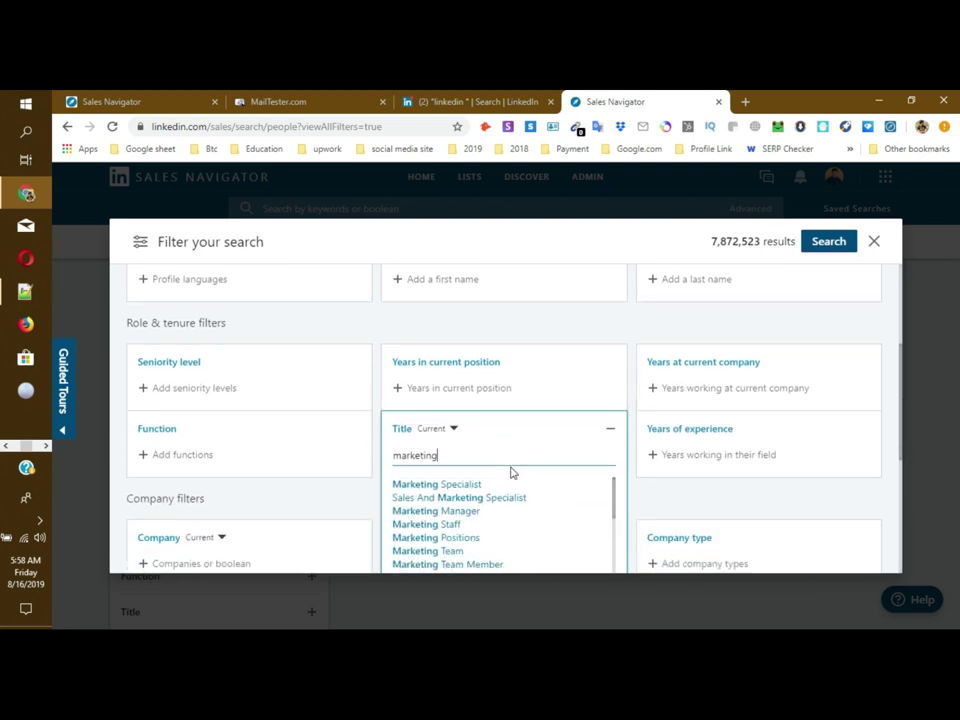
{"action": "scroll", "coordinate": [486, 456], "scroll_direction": "down", "scroll_amount": 2}
{"action": "scroll", "coordinate": [482, 465], "scroll_direction": "down", "scroll_amount": 1}
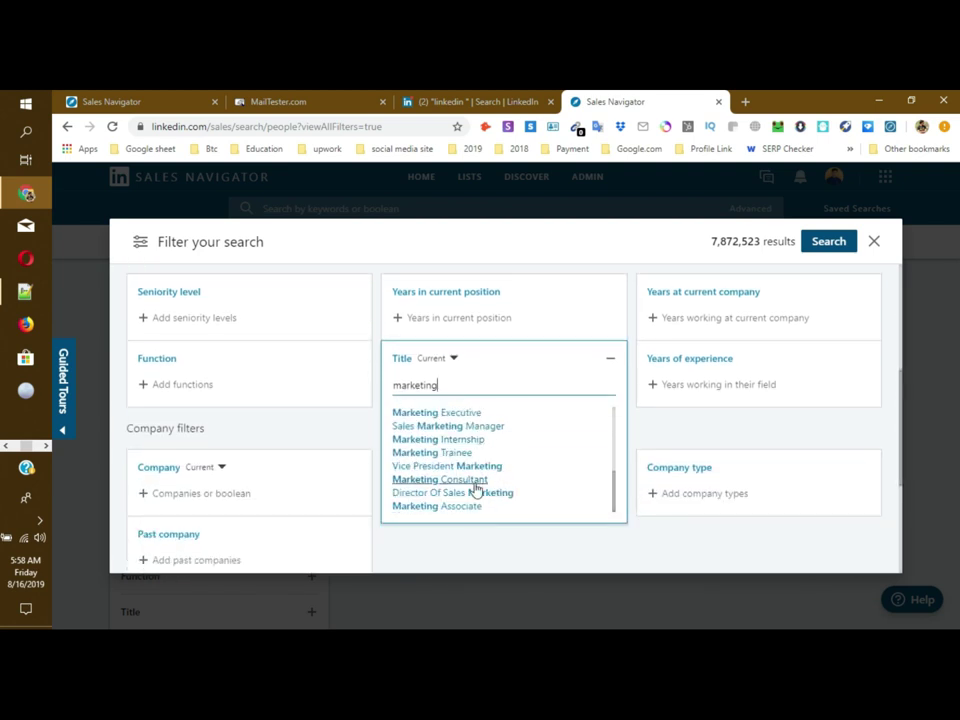
{"action": "scroll", "coordinate": [458, 505], "scroll_direction": "down", "scroll_amount": 2}
{"action": "scroll", "coordinate": [455, 460], "scroll_direction": "up", "scroll_amount": 1}
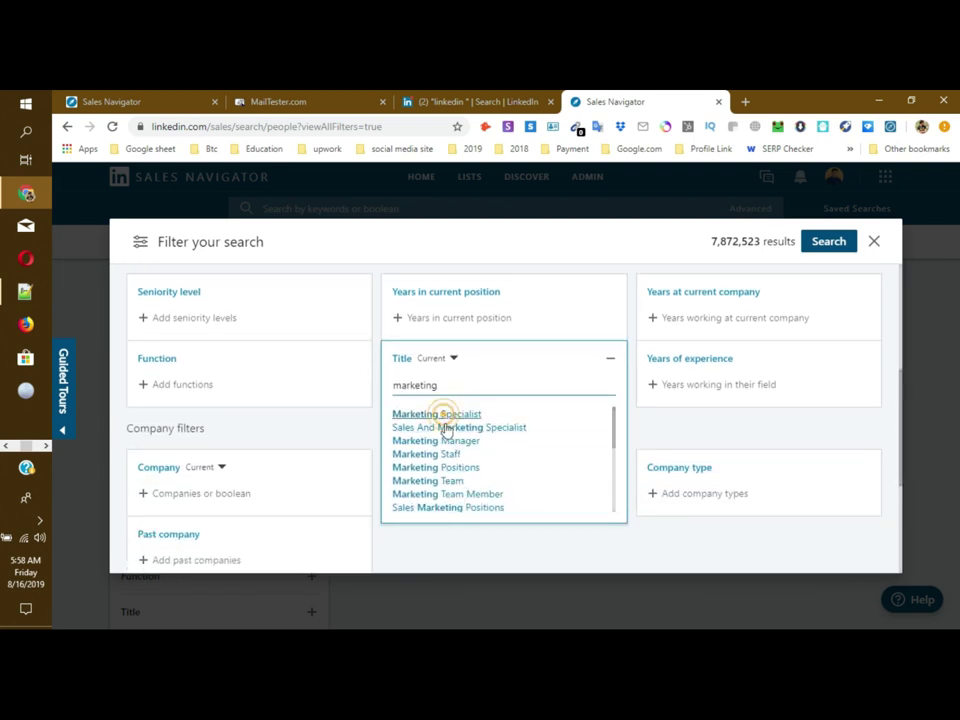
{"action": "left_click", "coordinate": [443, 414]}
{"action": "left_click", "coordinate": [448, 470]}
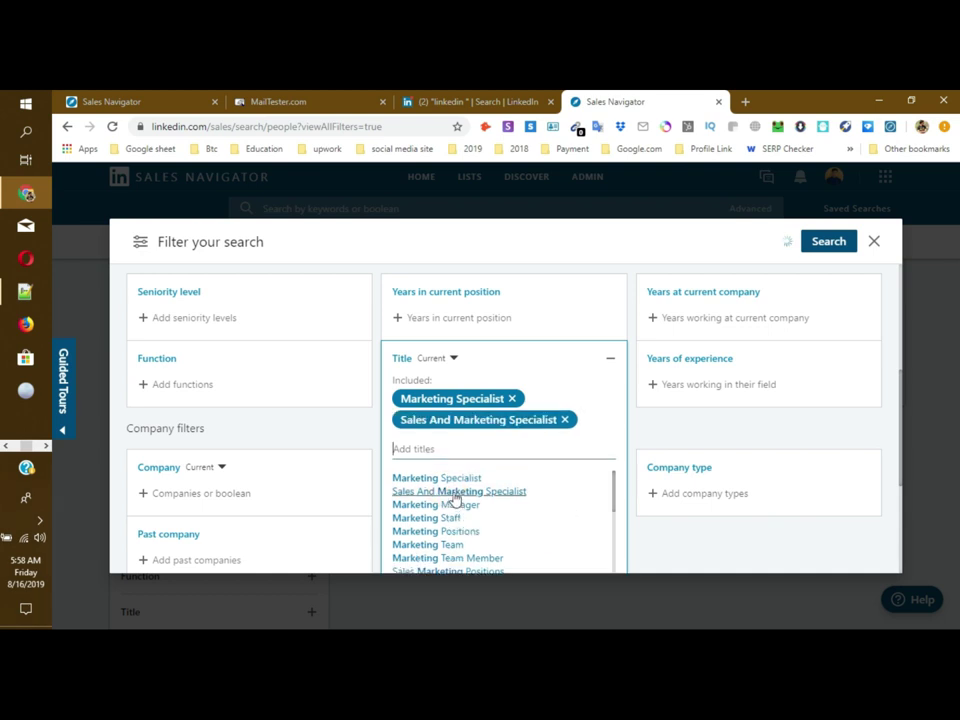
{"action": "left_click", "coordinate": [440, 505]}
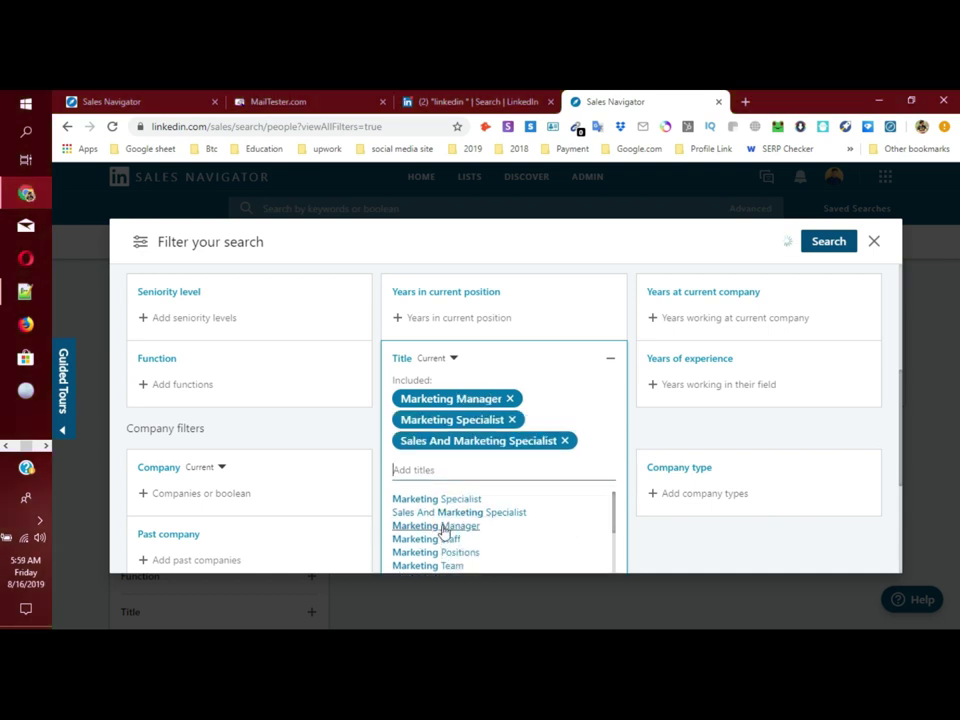
Step: Add Marketing Associate, Director Of Sales Marketing and Marketing Consultant titles
{"action": "scroll", "coordinate": [515, 530], "scroll_direction": "down", "scroll_amount": 3}
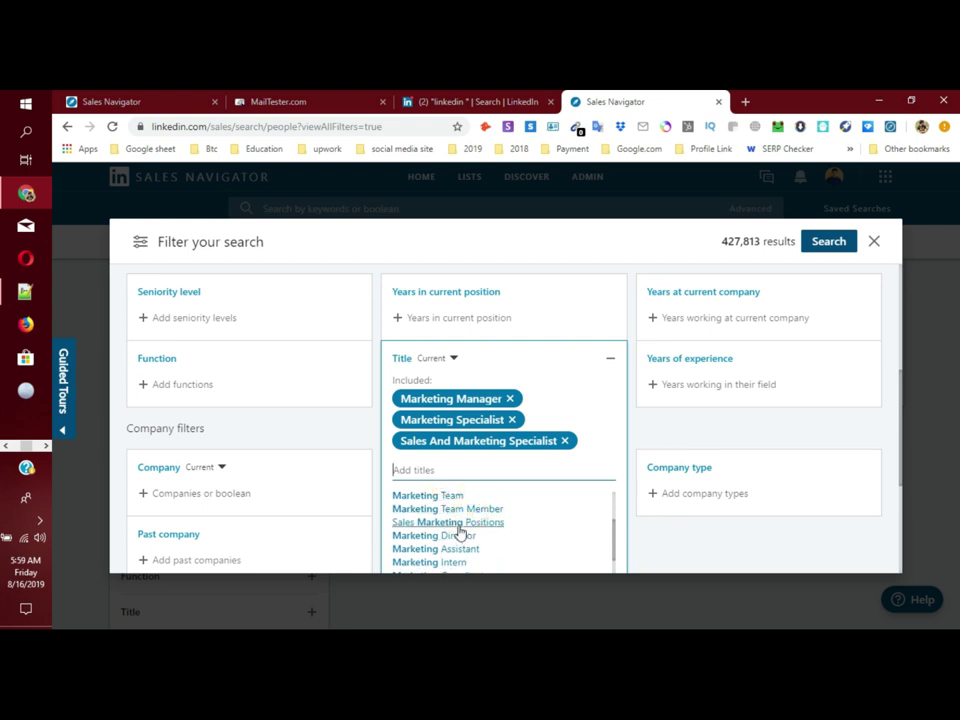
{"action": "scroll", "coordinate": [553, 499], "scroll_direction": "down", "scroll_amount": 3}
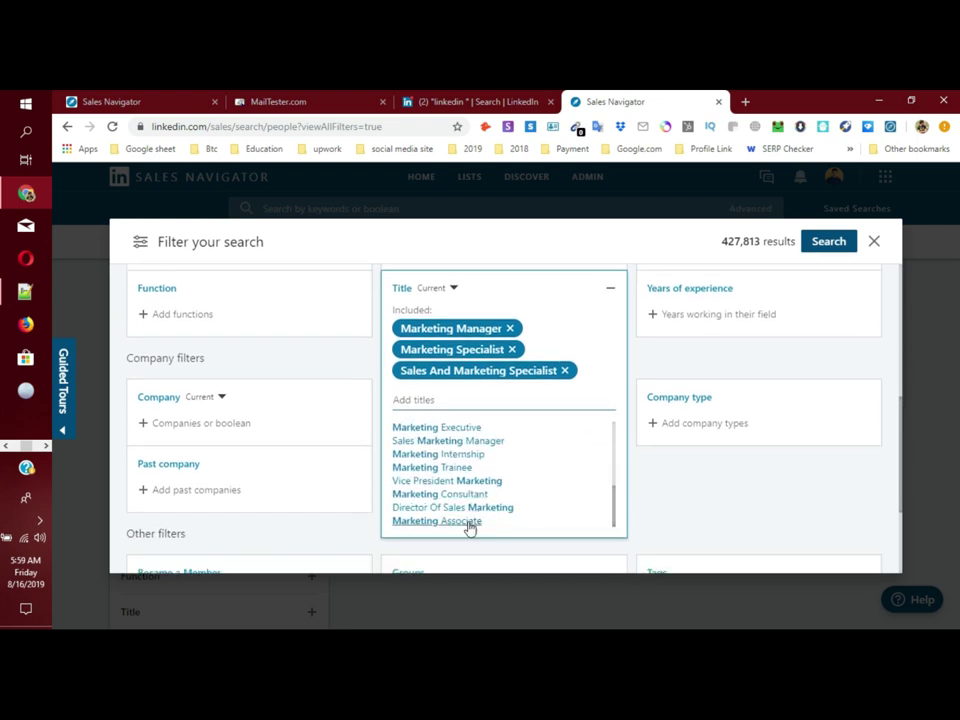
{"action": "left_click", "coordinate": [467, 522]}
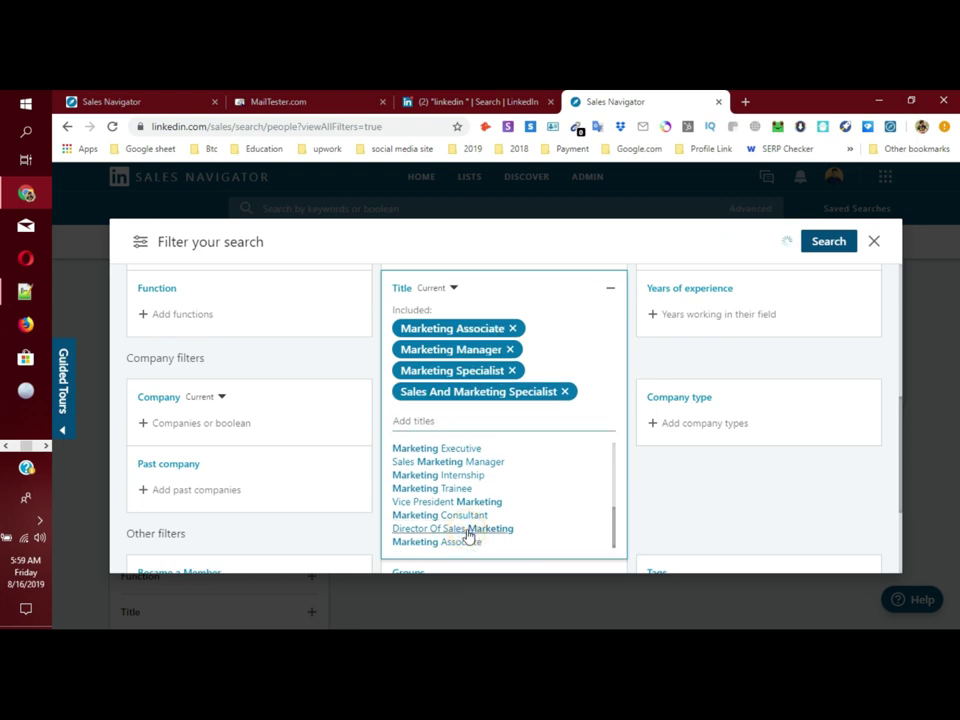
{"action": "left_click", "coordinate": [467, 530]}
{"action": "left_click", "coordinate": [457, 535]}
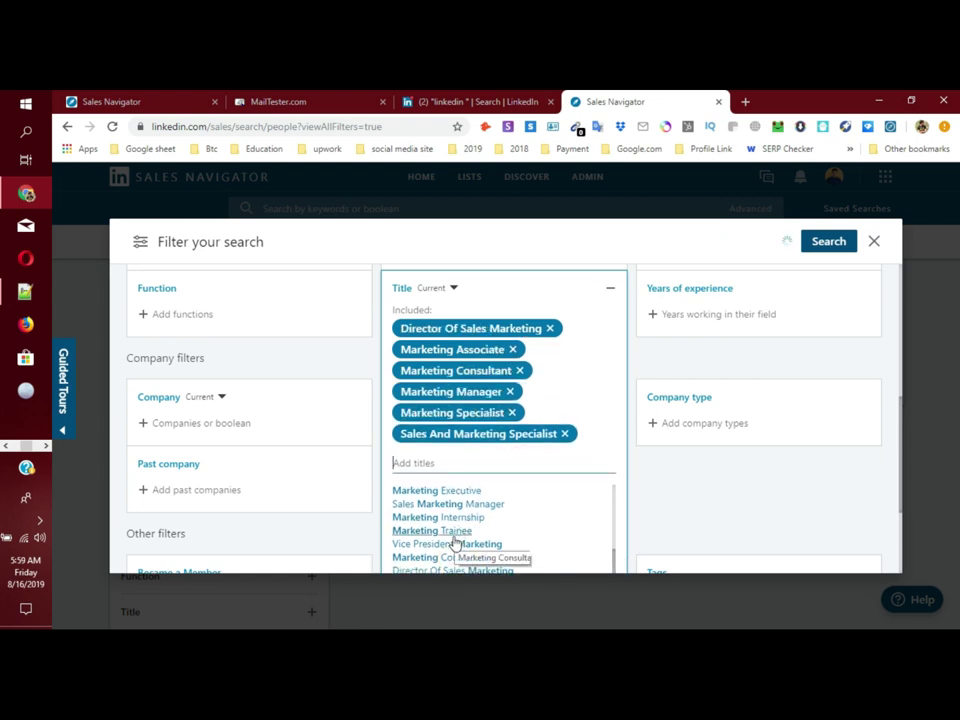
Step: Add Vice President Marketing, Marketing Internship, Marketing Executive and Marketing Director, then collapse the Title filter
{"action": "left_click", "coordinate": [455, 543]}
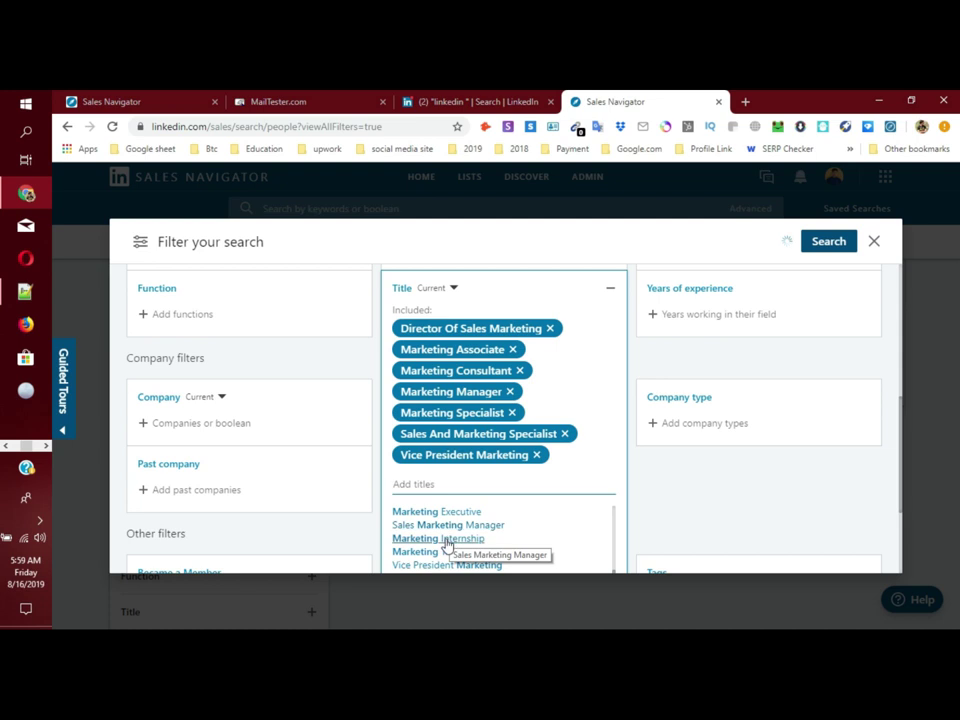
{"action": "left_click", "coordinate": [450, 538]}
{"action": "left_click", "coordinate": [446, 532]}
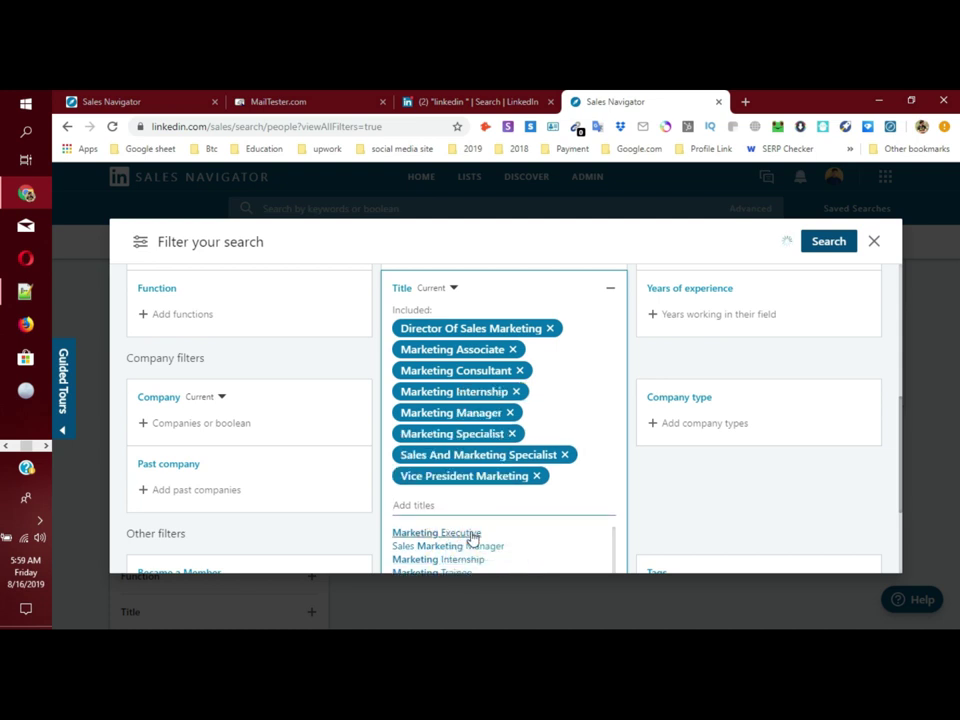
{"action": "scroll", "coordinate": [499, 508], "scroll_direction": "down", "scroll_amount": 1}
{"action": "scroll", "coordinate": [456, 542], "scroll_direction": "down", "scroll_amount": 3}
{"action": "left_click", "coordinate": [460, 570]}
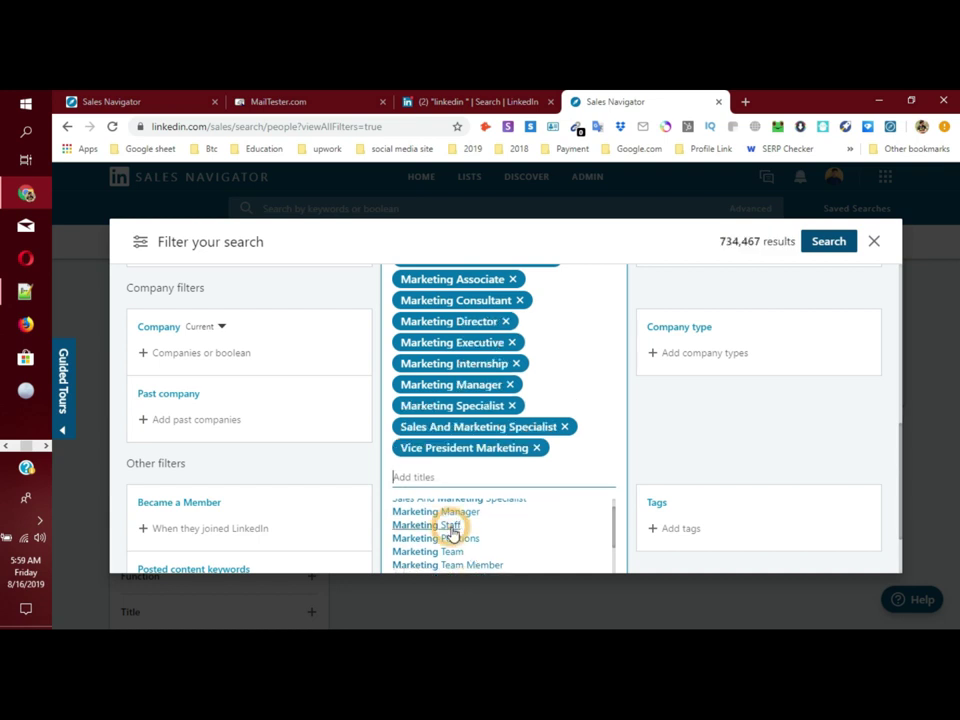
{"action": "scroll", "coordinate": [600, 503], "scroll_direction": "up", "scroll_amount": 3}
{"action": "left_click", "coordinate": [499, 390]}
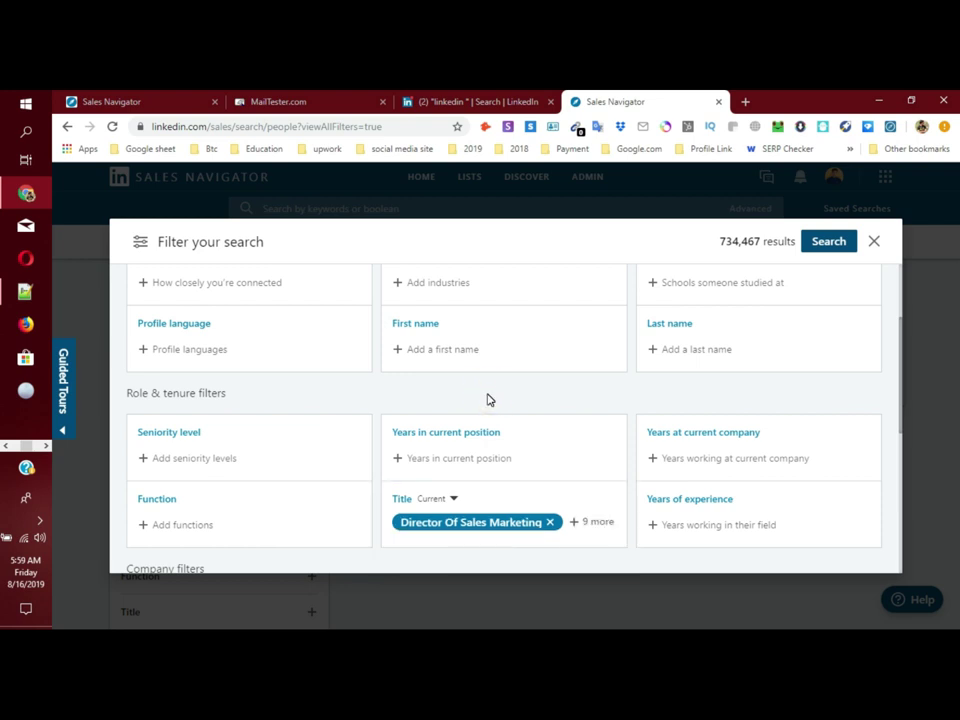
{"action": "scroll", "coordinate": [488, 400], "scroll_direction": "up", "scroll_amount": 2}
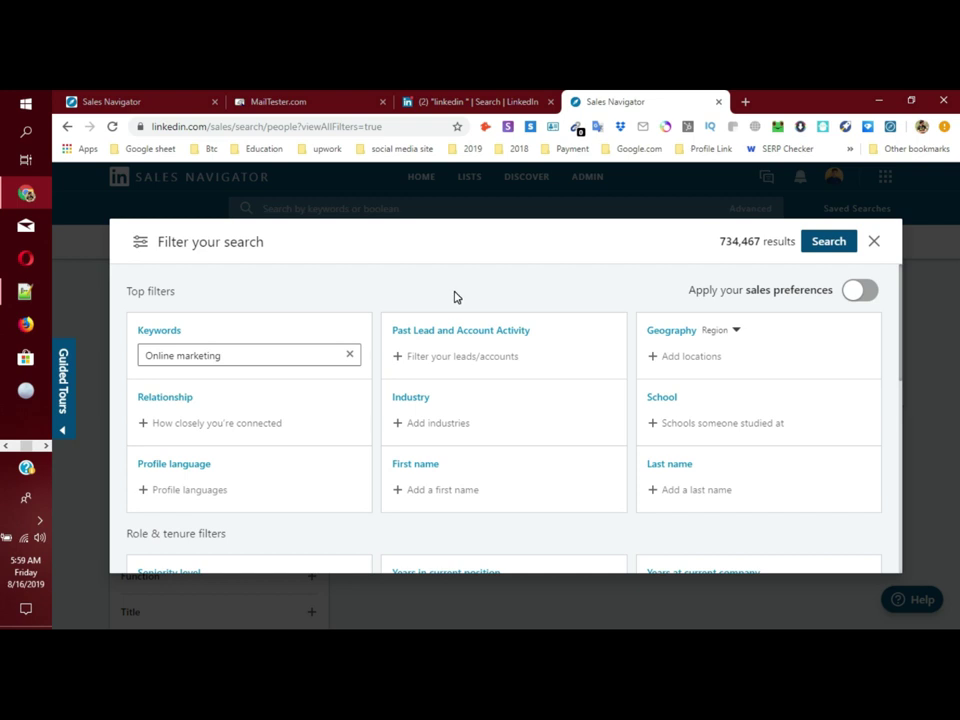
{"action": "left_click", "coordinate": [454, 300]}
{"action": "left_click", "coordinate": [27, 295]}
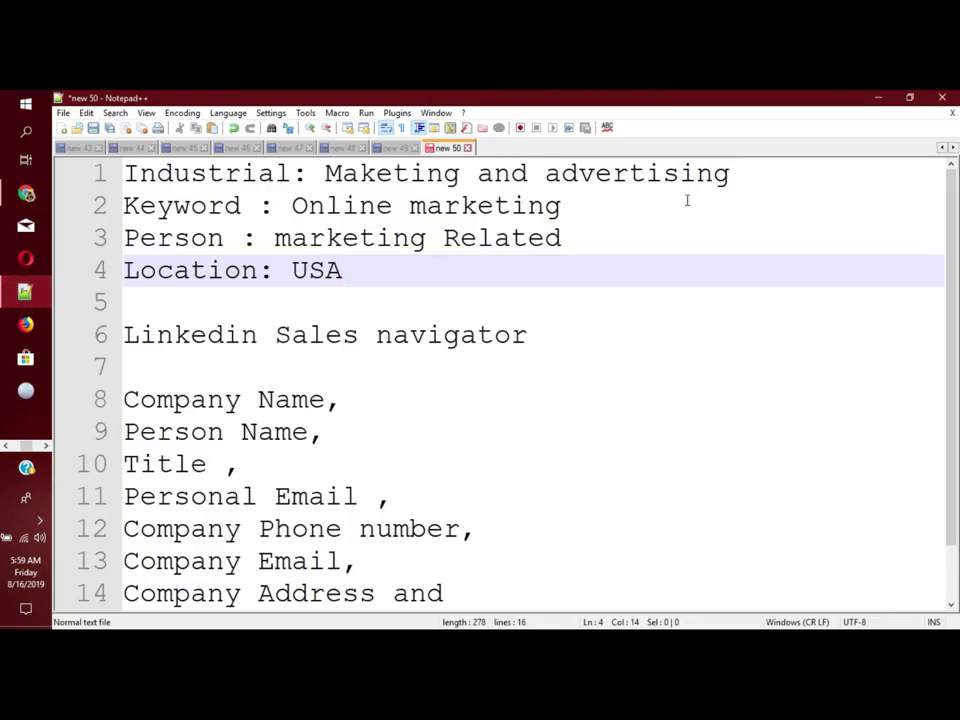
Step: Highlight exactly 'Maketing and advertising' on Notepad++ line 1, then switch back to Chrome
{"action": "left_click", "coordinate": [737, 176]}
{"action": "left_click_drag", "start_coordinate": [737, 176], "coordinate": [322, 174]}
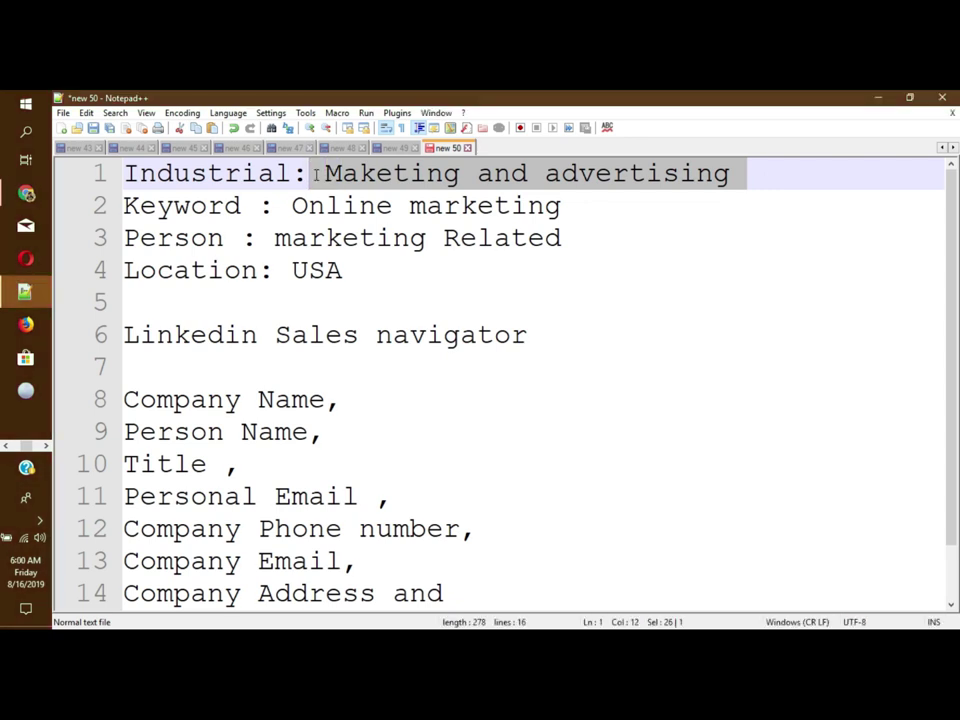
{"action": "left_click", "coordinate": [368, 176]}
{"action": "left_click_drag", "start_coordinate": [323, 174], "coordinate": [732, 172]}
{"action": "key", "text": "ctrl+c"}
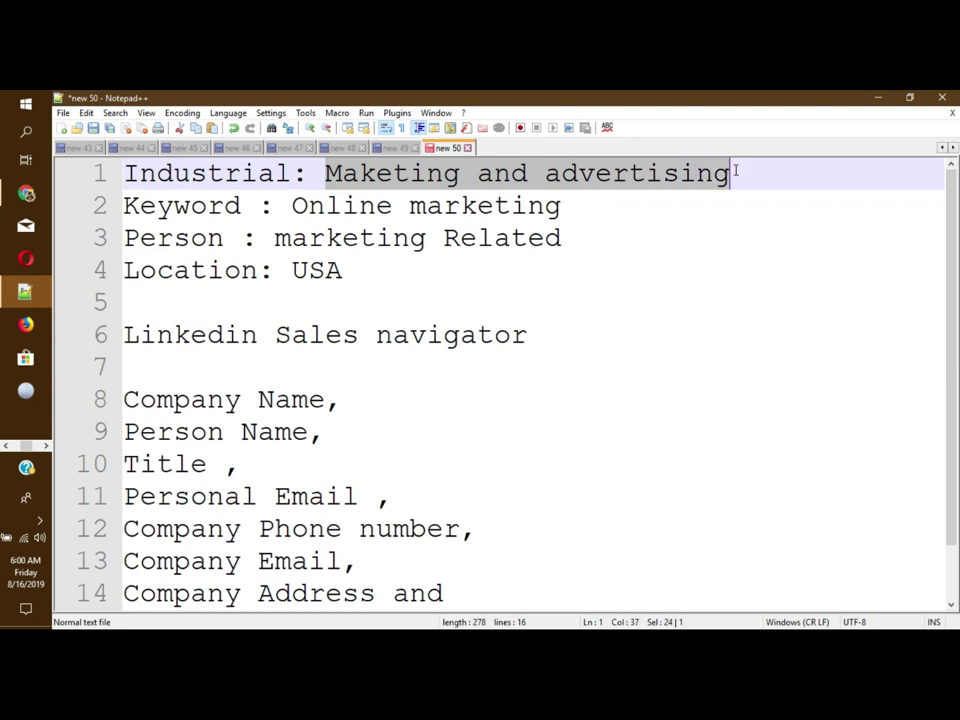
{"action": "left_click", "coordinate": [26, 193]}
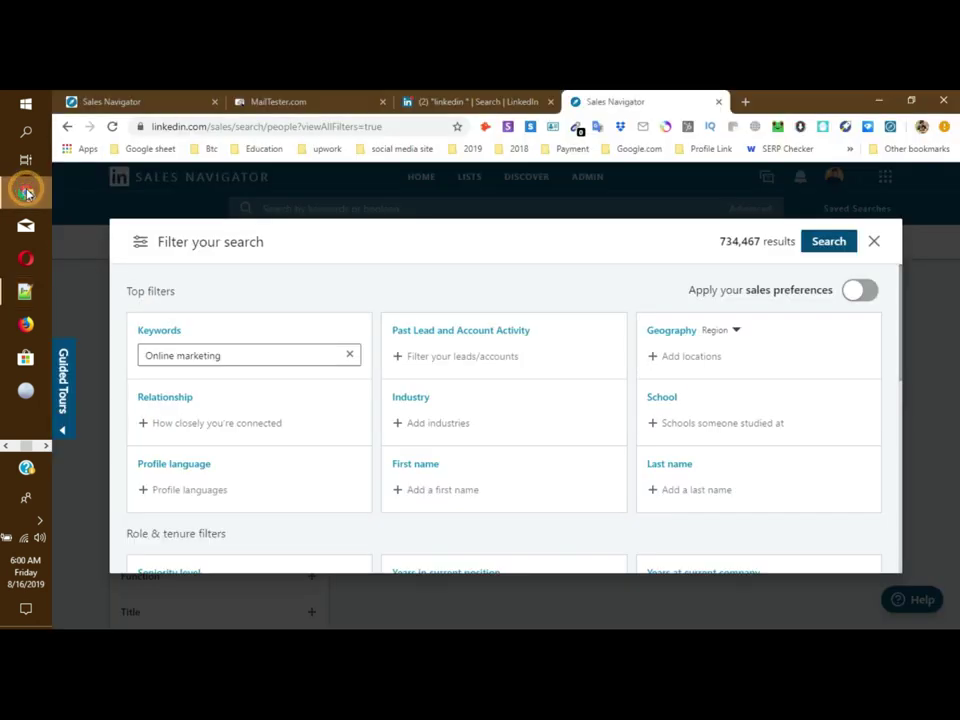
Step: Paste the industry, fix it to 'Marketing', and include Marketing and Advertising (216,789 results)
{"action": "left_click", "coordinate": [410, 424]}
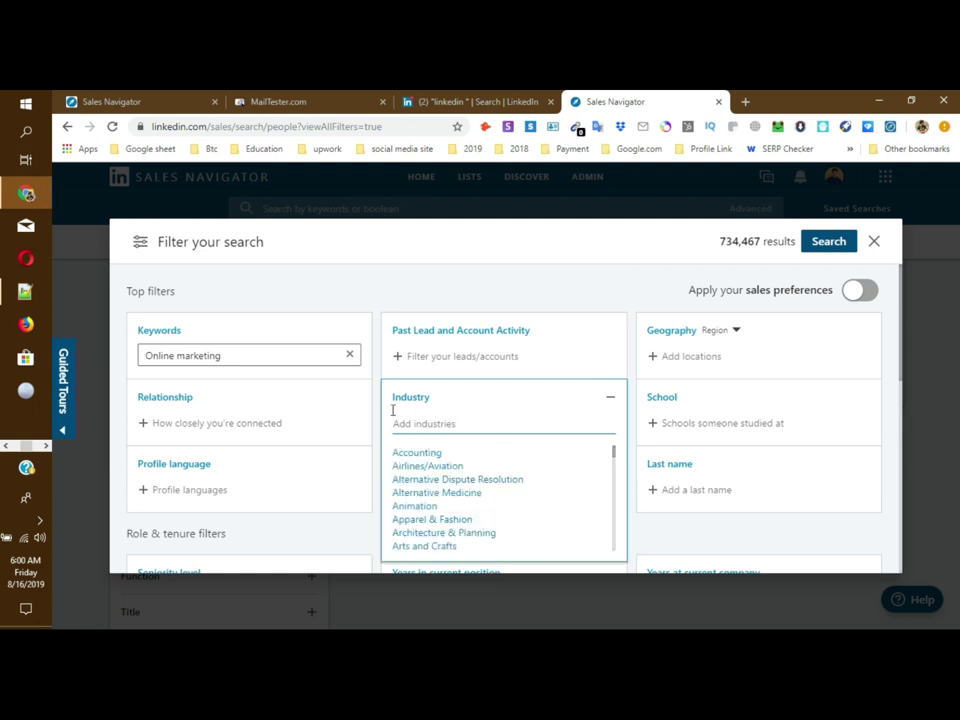
{"action": "left_click", "coordinate": [431, 424]}
{"action": "key", "text": "ctrl+v"}
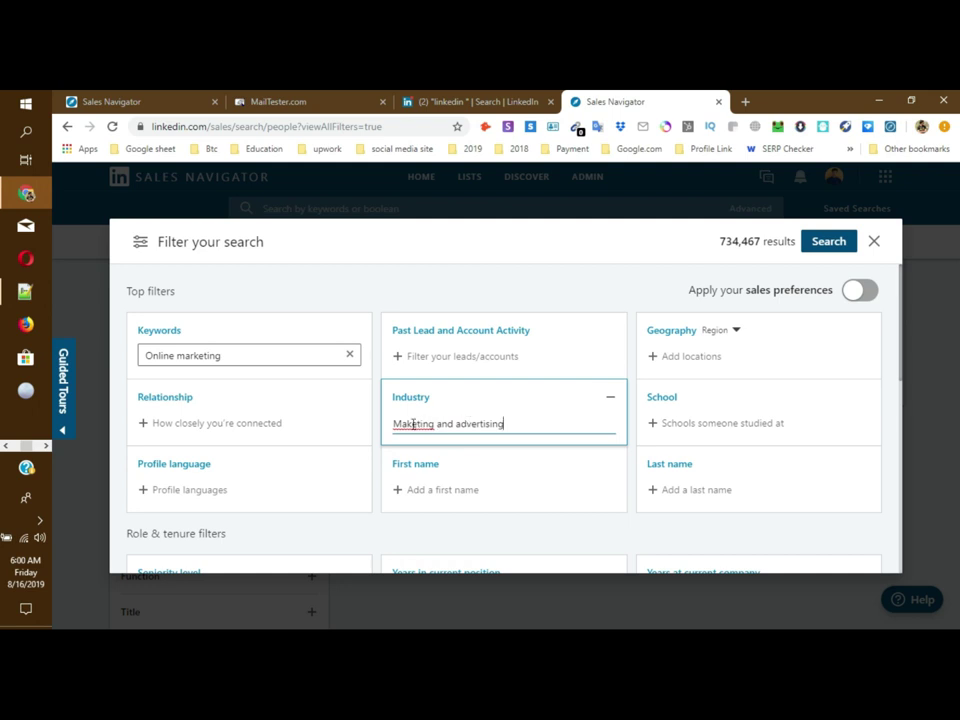
{"action": "left_click", "coordinate": [407, 424]}
{"action": "type", "text": "r"}
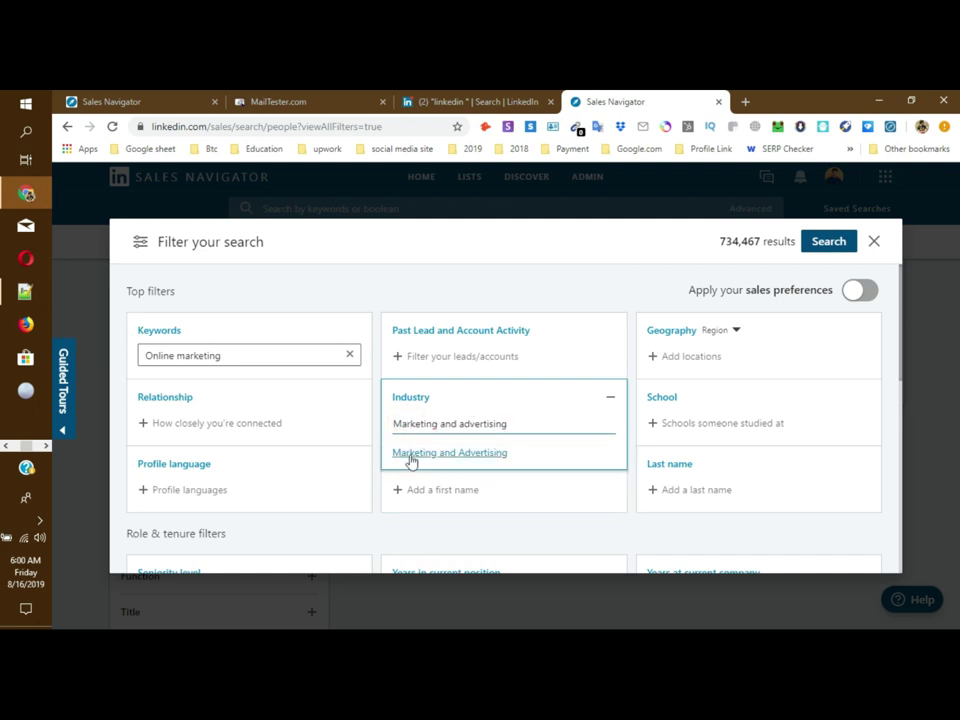
{"action": "left_click", "coordinate": [428, 457]}
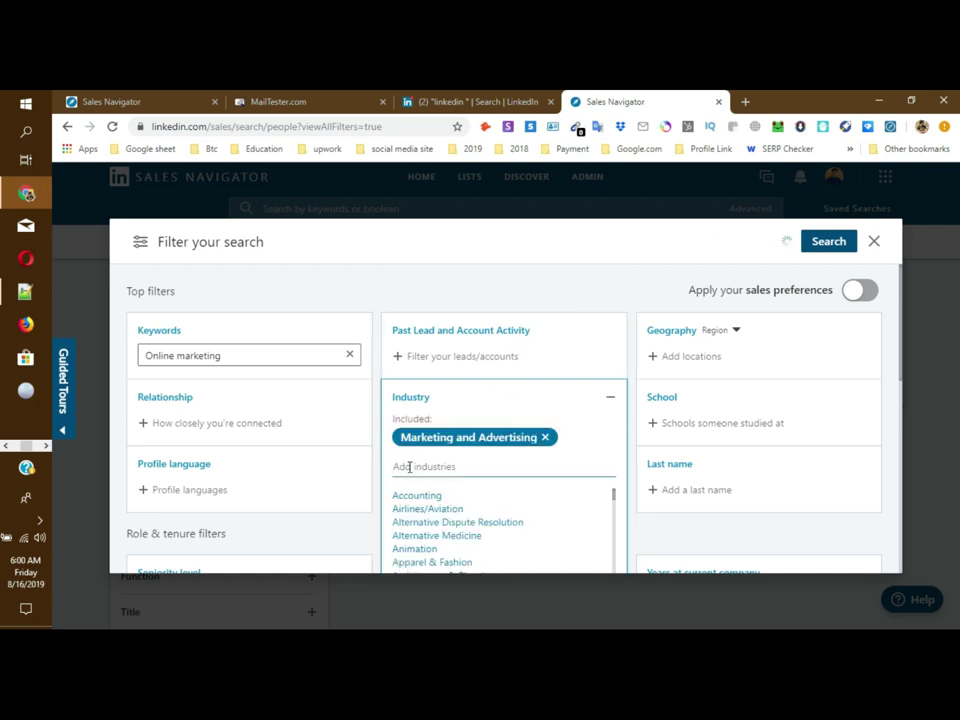
{"action": "left_click", "coordinate": [491, 285]}
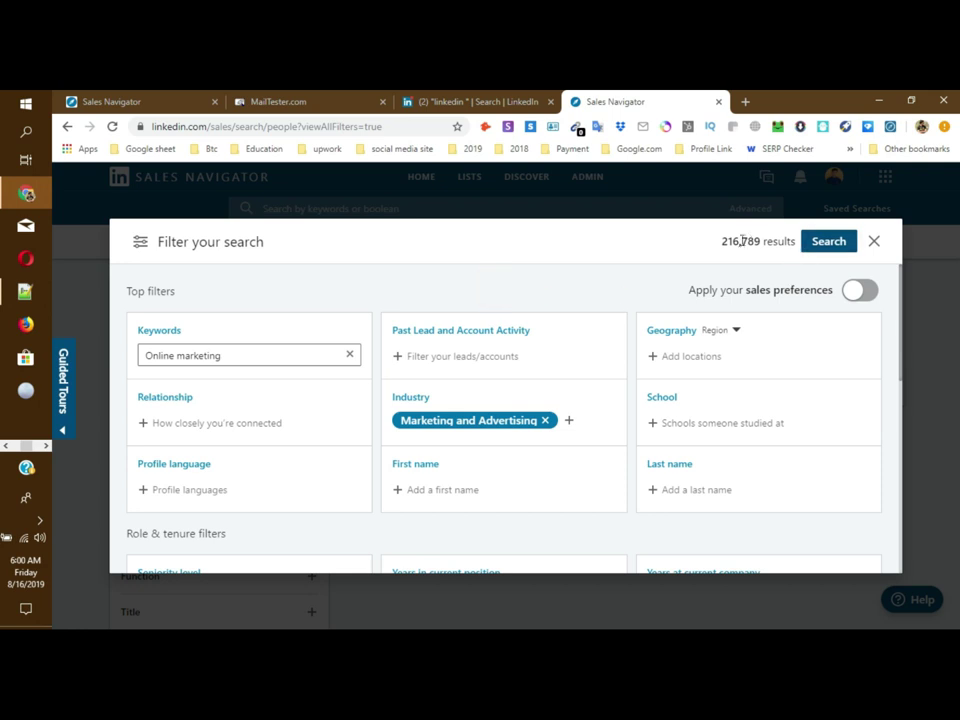
{"action": "left_click_drag", "start_coordinate": [763, 240], "coordinate": [701, 249]}
{"action": "left_click", "coordinate": [701, 249]}
Step: Type 'United' into the Geography location filter
{"action": "scroll", "coordinate": [591, 496], "scroll_direction": "down", "scroll_amount": 3}
{"action": "scroll", "coordinate": [589, 497], "scroll_direction": "up", "scroll_amount": 3}
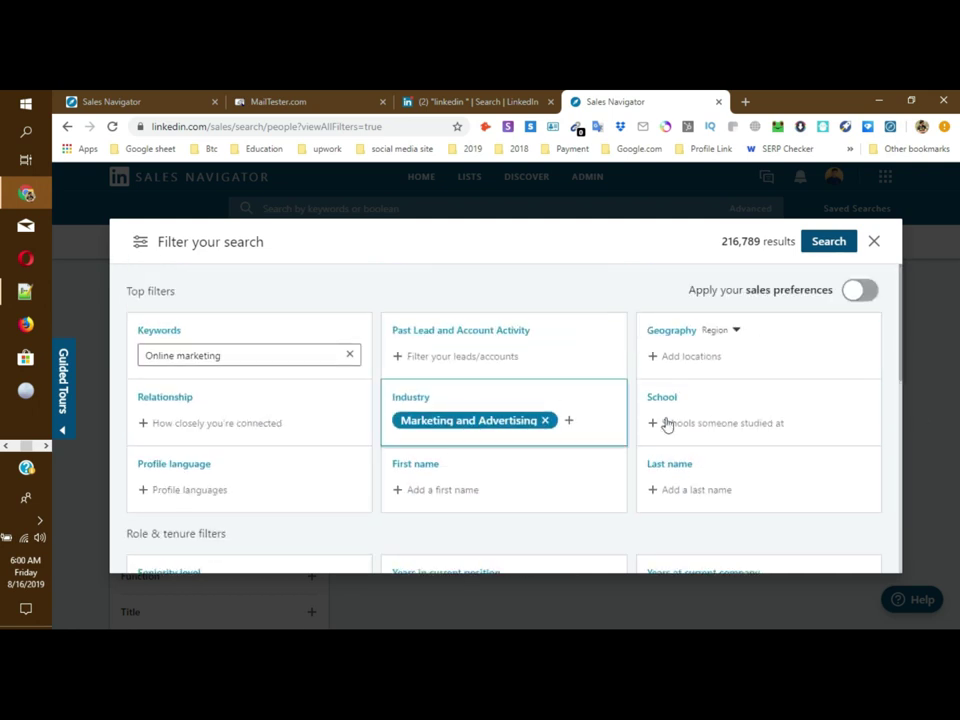
{"action": "left_click", "coordinate": [677, 357]}
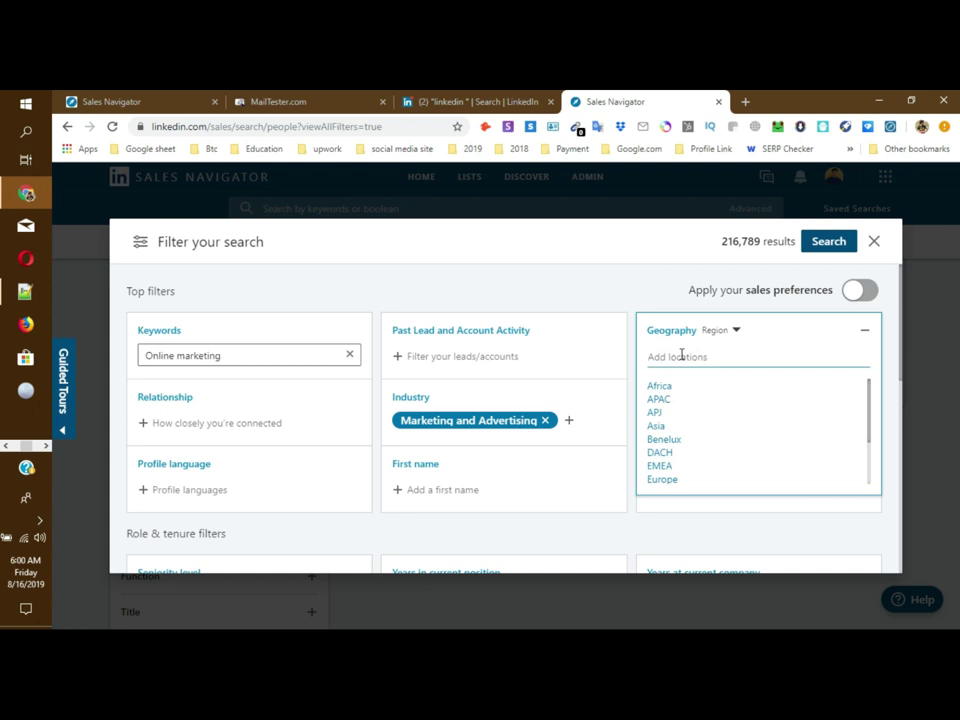
{"action": "type", "text": "United"}
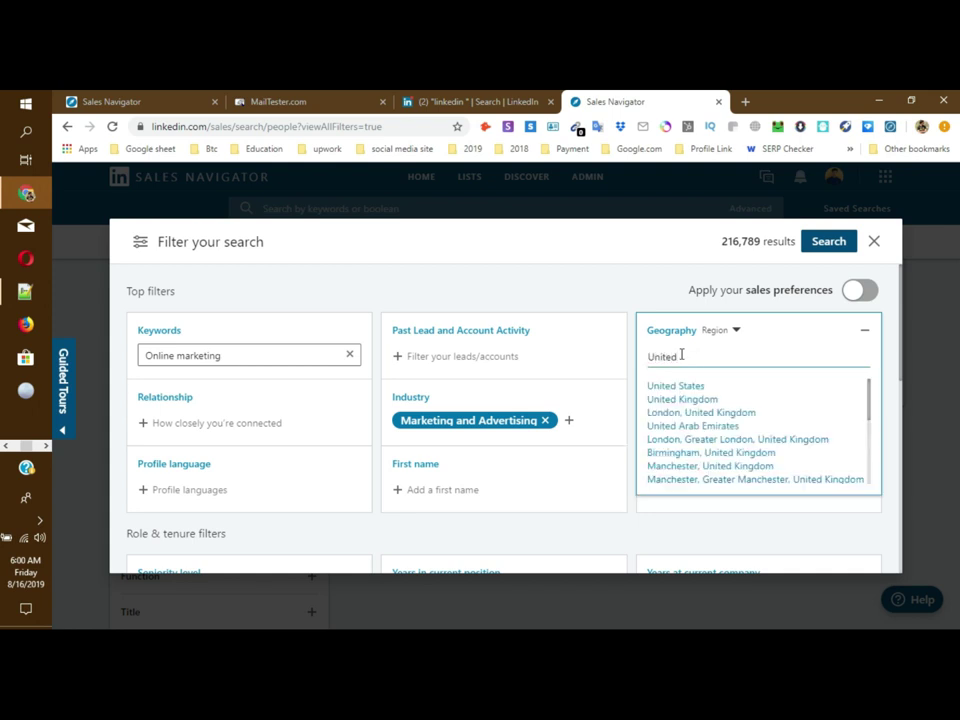
Step: Add United States as the geography filter and rerun the lead search, cutting results to 109,170
{"action": "left_click", "coordinate": [676, 386]}
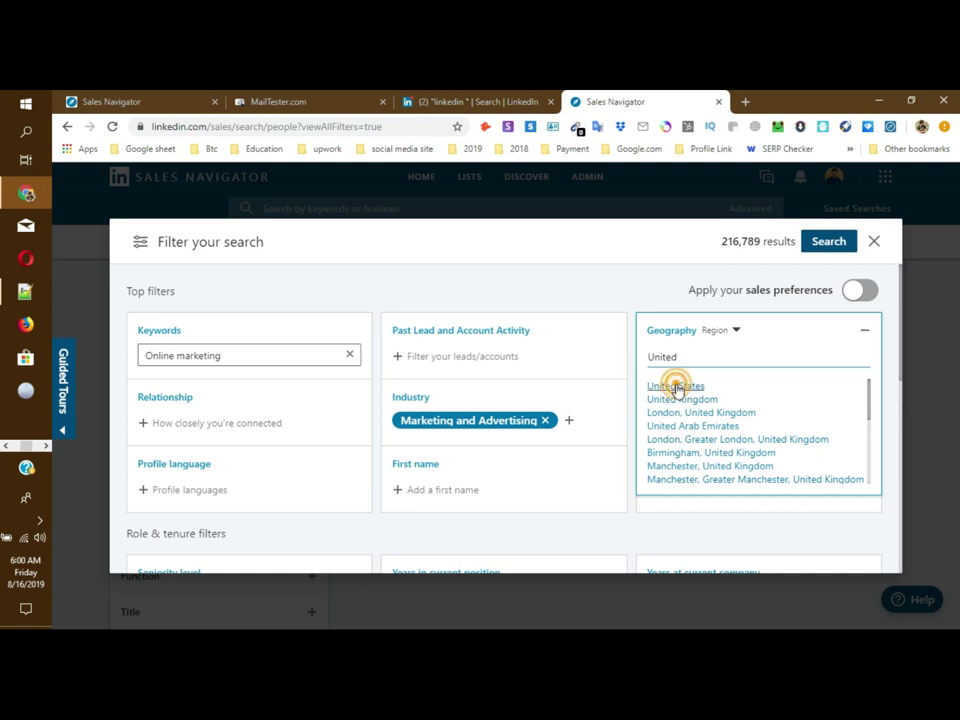
{"action": "left_click", "coordinate": [594, 296]}
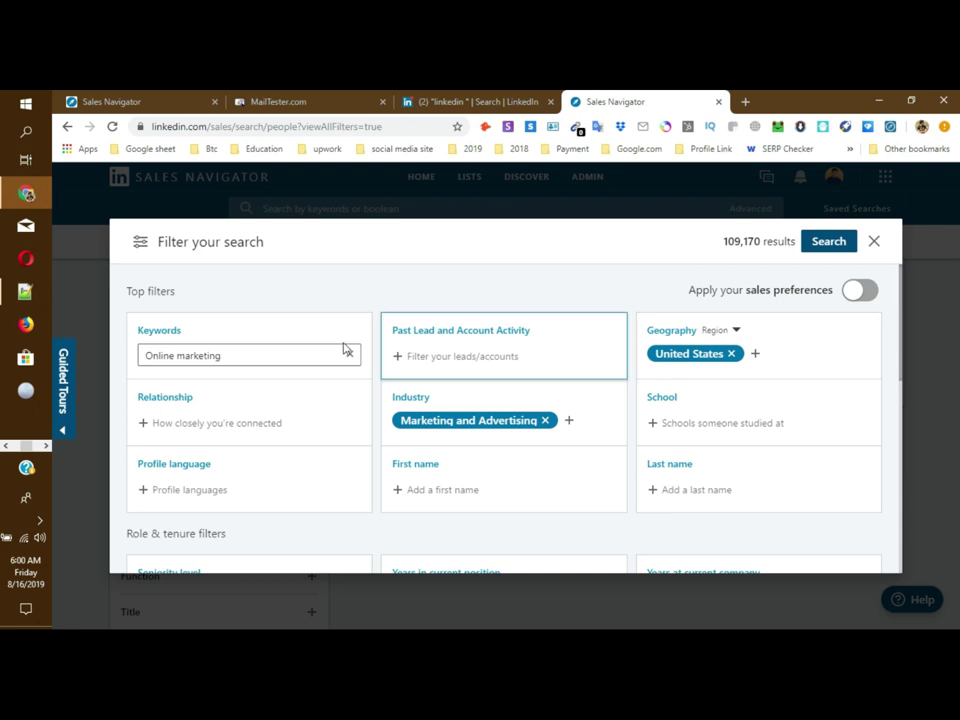
{"action": "scroll", "coordinate": [432, 319], "scroll_direction": "down", "scroll_amount": 2}
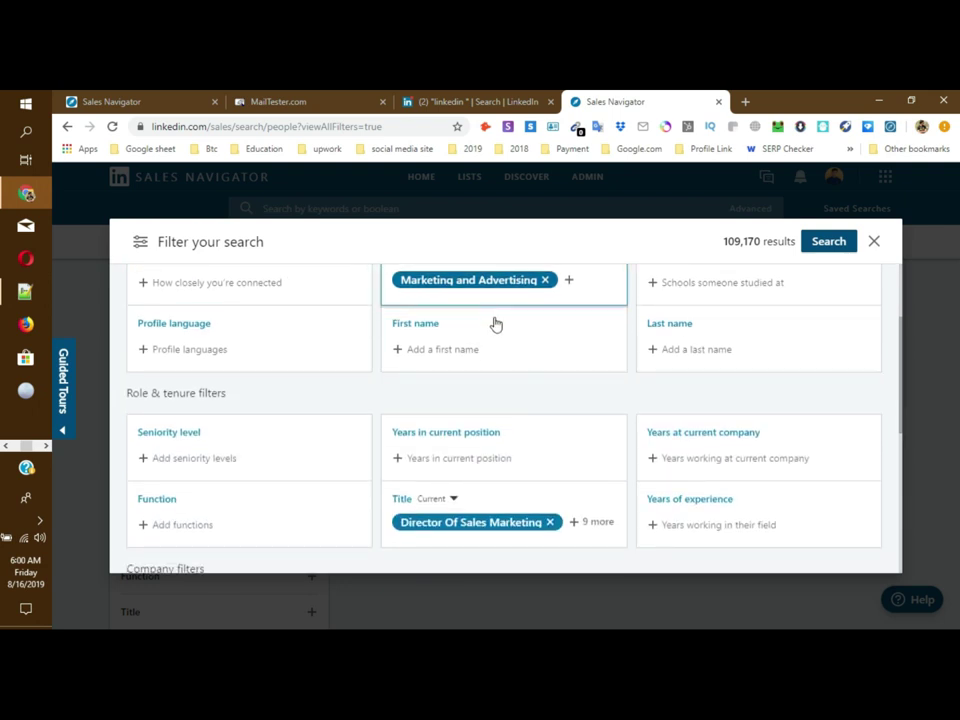
{"action": "scroll", "coordinate": [551, 452], "scroll_direction": "down", "scroll_amount": 2}
{"action": "scroll", "coordinate": [495, 476], "scroll_direction": "up", "scroll_amount": 5}
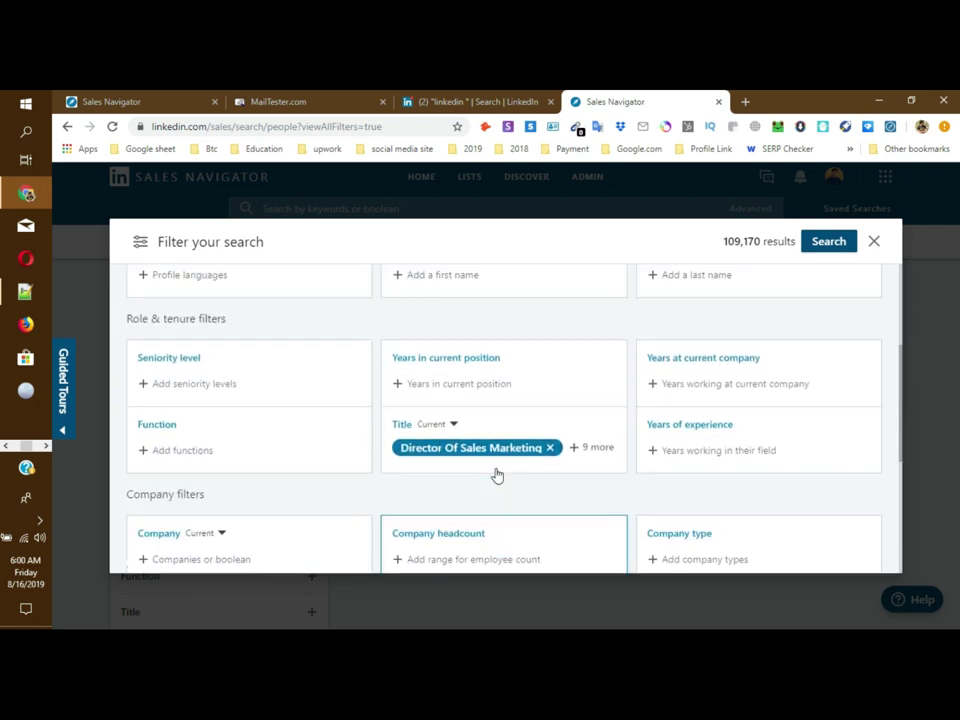
{"action": "left_click", "coordinate": [828, 243]}
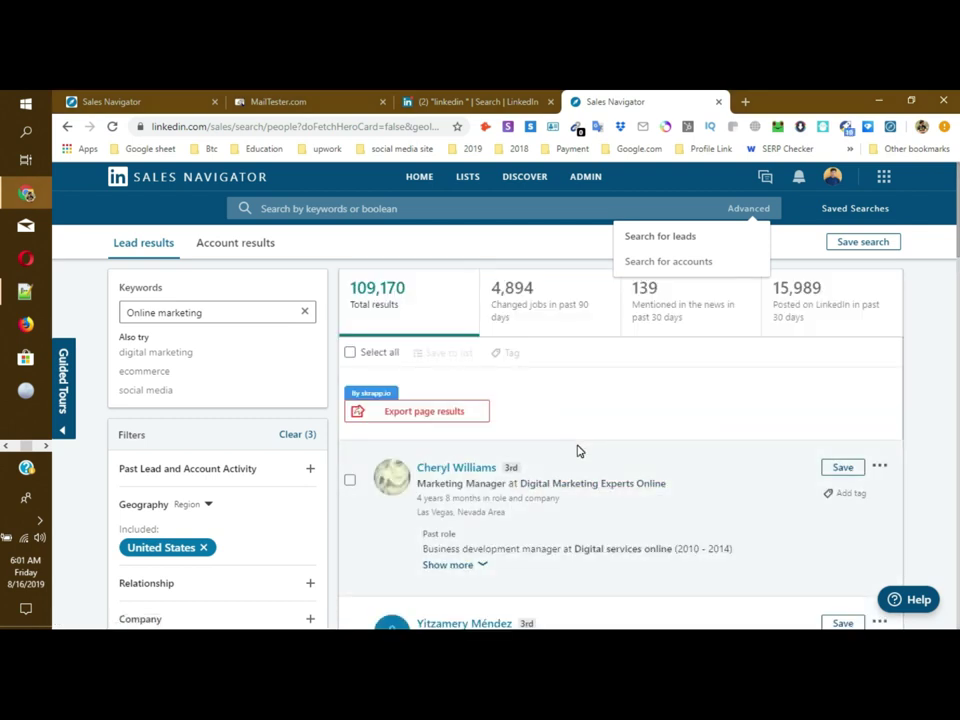
{"action": "scroll", "coordinate": [576, 460], "scroll_direction": "down", "scroll_amount": 3}
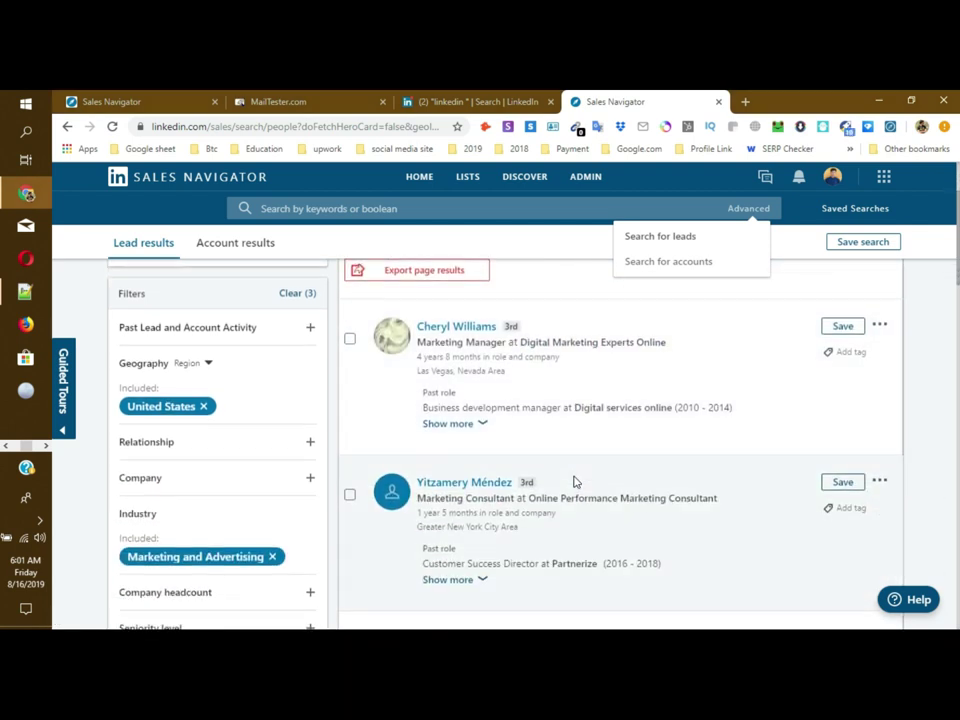
{"action": "scroll", "coordinate": [575, 482], "scroll_direction": "down", "scroll_amount": 6}
{"action": "scroll", "coordinate": [575, 482], "scroll_direction": "down", "scroll_amount": 2}
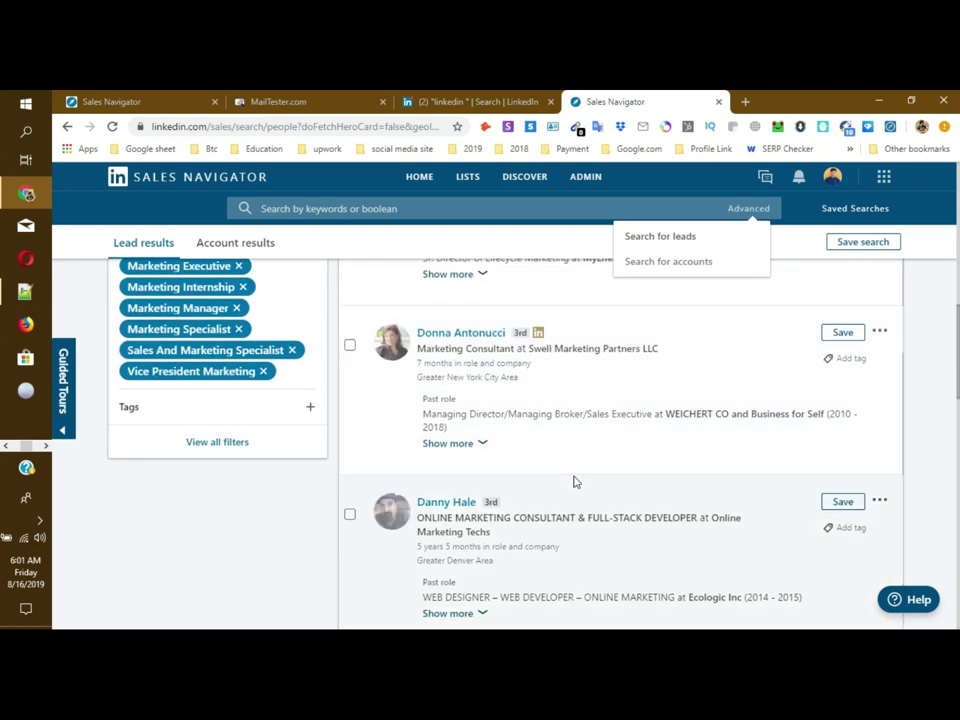
{"action": "scroll", "coordinate": [575, 484], "scroll_direction": "down", "scroll_amount": 5}
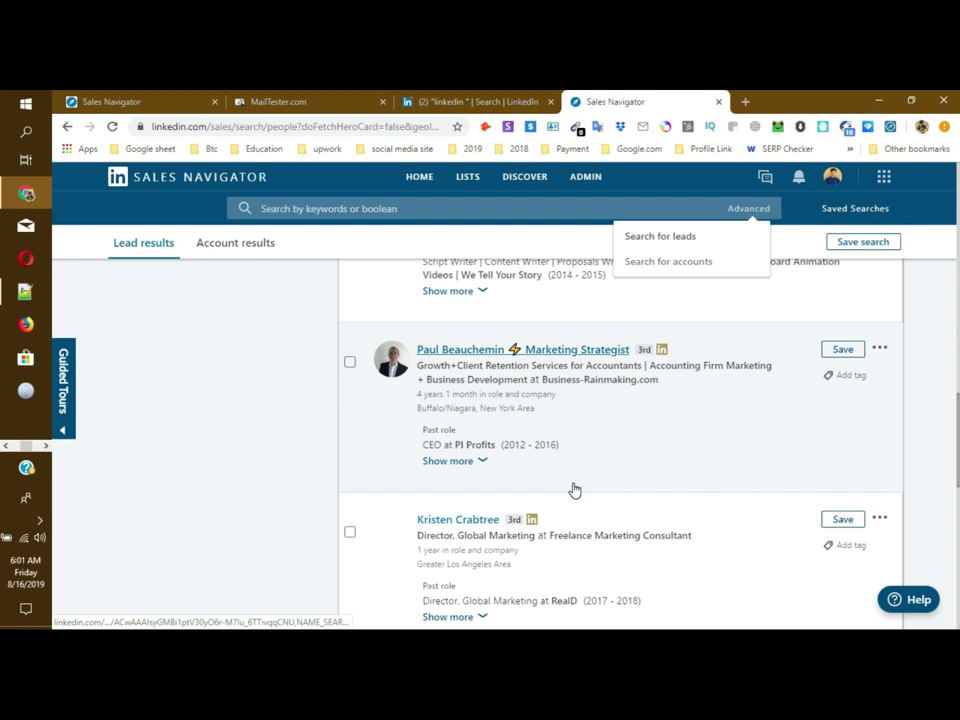
{"action": "scroll", "coordinate": [575, 490], "scroll_direction": "down", "scroll_amount": 4}
{"action": "scroll", "coordinate": [575, 490], "scroll_direction": "down", "scroll_amount": 3}
{"action": "scroll", "coordinate": [575, 490], "scroll_direction": "up", "scroll_amount": 4}
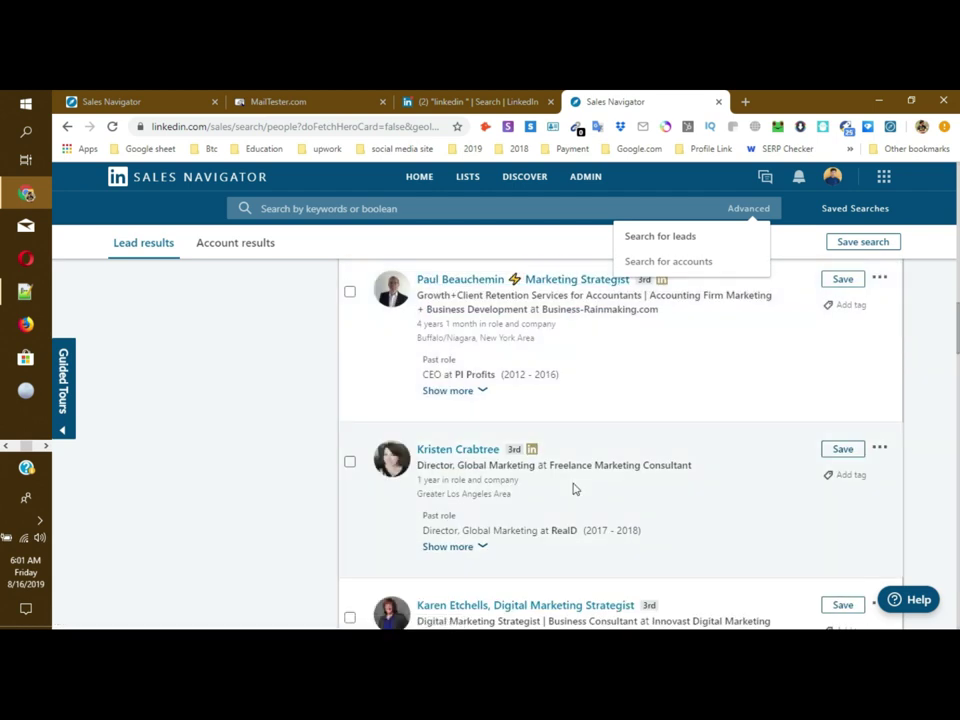
{"action": "scroll", "coordinate": [575, 489], "scroll_direction": "up", "scroll_amount": 5}
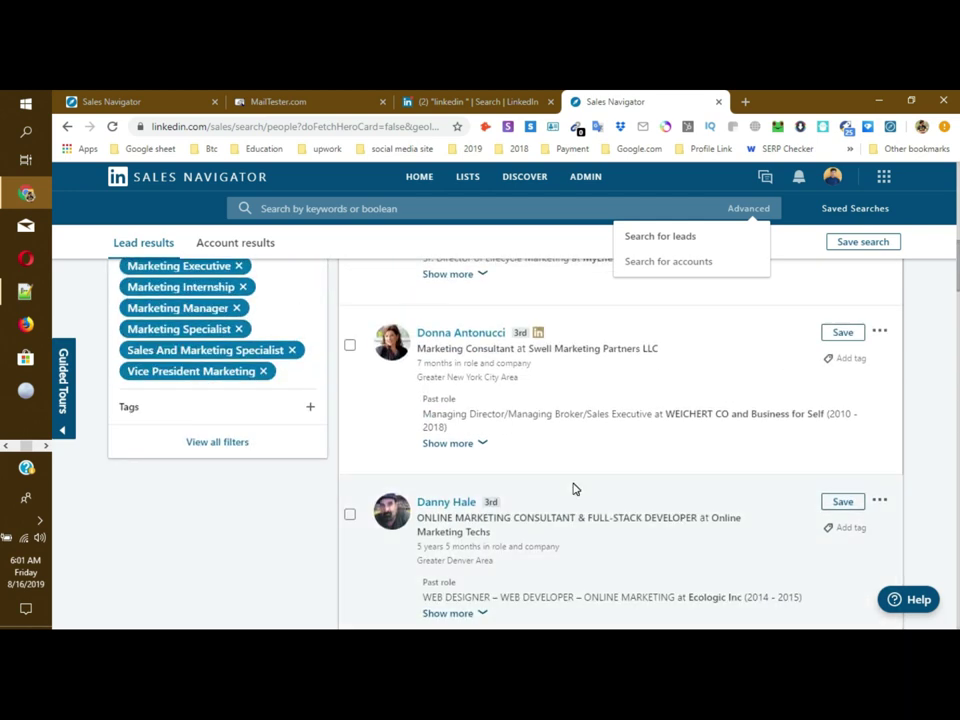
{"action": "scroll", "coordinate": [575, 489], "scroll_direction": "up", "scroll_amount": 3}
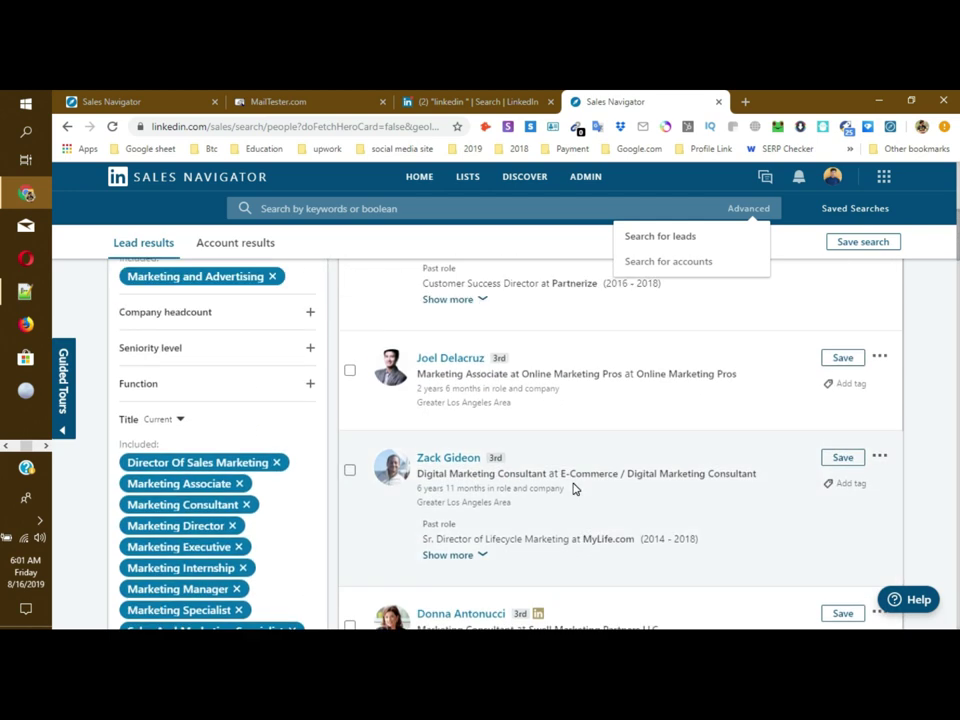
{"action": "scroll", "coordinate": [574, 489], "scroll_direction": "up", "scroll_amount": 4}
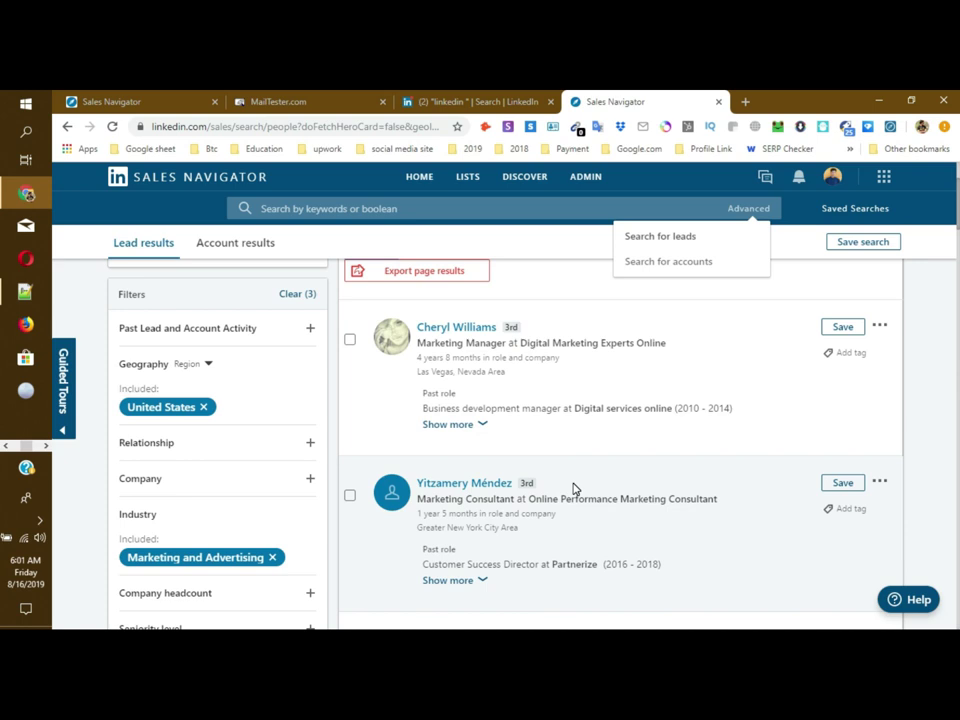
{"action": "scroll", "coordinate": [574, 486], "scroll_direction": "down", "scroll_amount": 7}
{"action": "scroll", "coordinate": [574, 485], "scroll_direction": "down", "scroll_amount": 10}
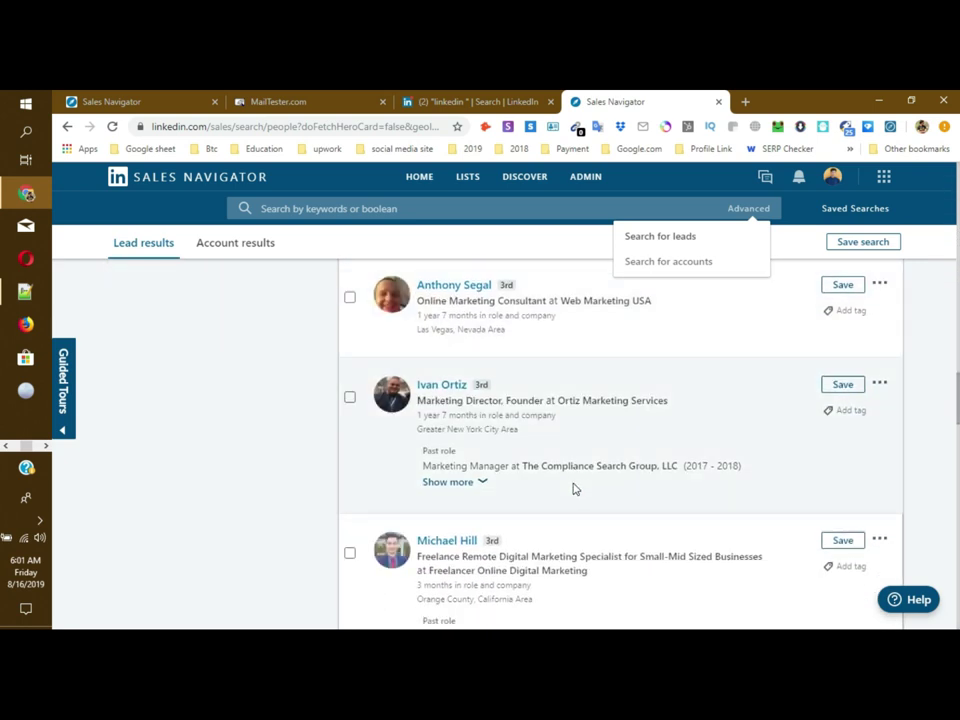
{"action": "scroll", "coordinate": [575, 489], "scroll_direction": "down", "scroll_amount": 3}
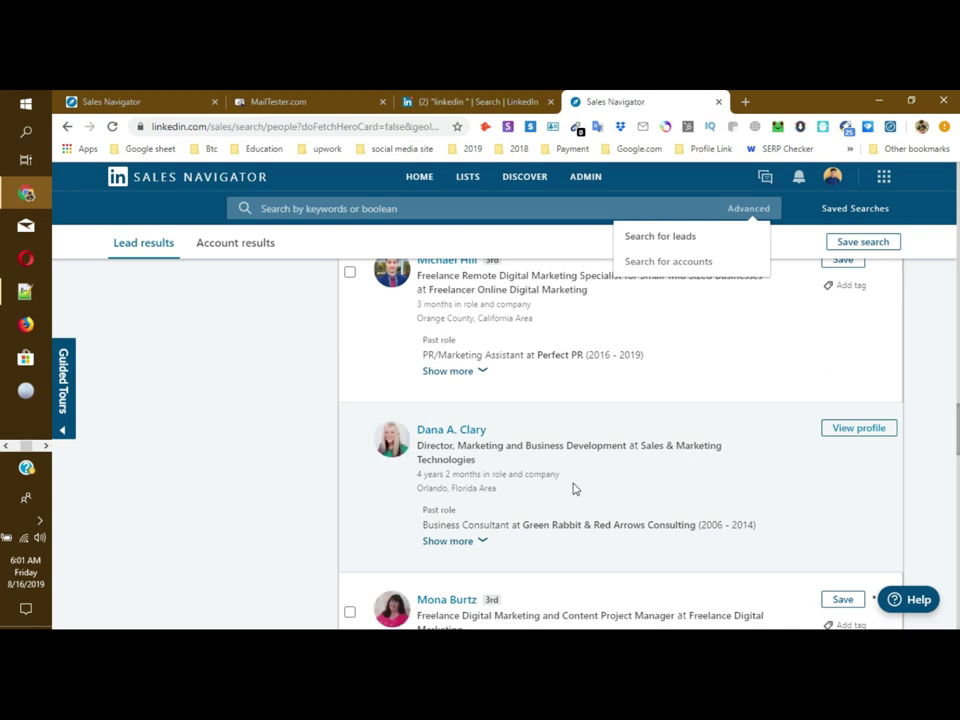
{"action": "scroll", "coordinate": [574, 489], "scroll_direction": "down", "scroll_amount": 3}
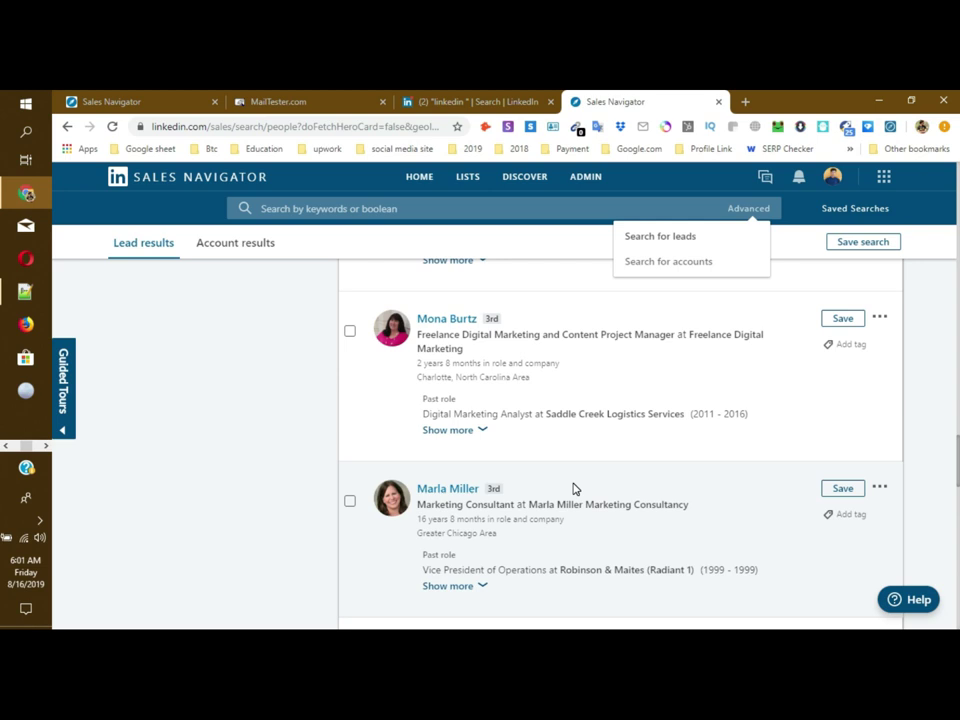
{"action": "scroll", "coordinate": [565, 505], "scroll_direction": "down", "scroll_amount": 5}
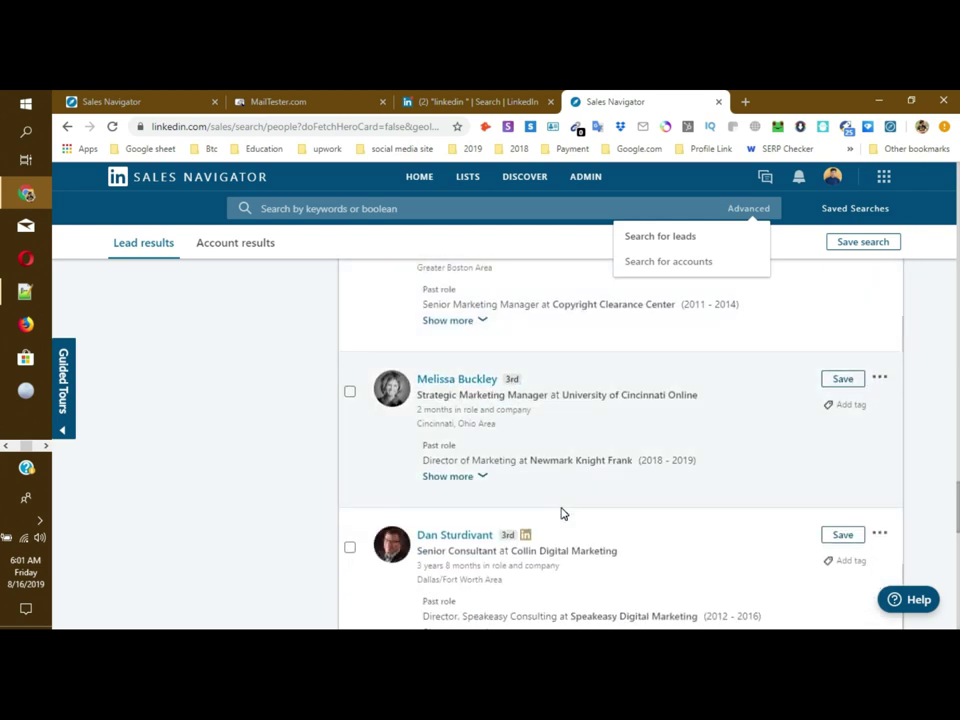
{"action": "scroll", "coordinate": [561, 513], "scroll_direction": "up", "scroll_amount": 2}
{"action": "scroll", "coordinate": [561, 513], "scroll_direction": "down", "scroll_amount": 1}
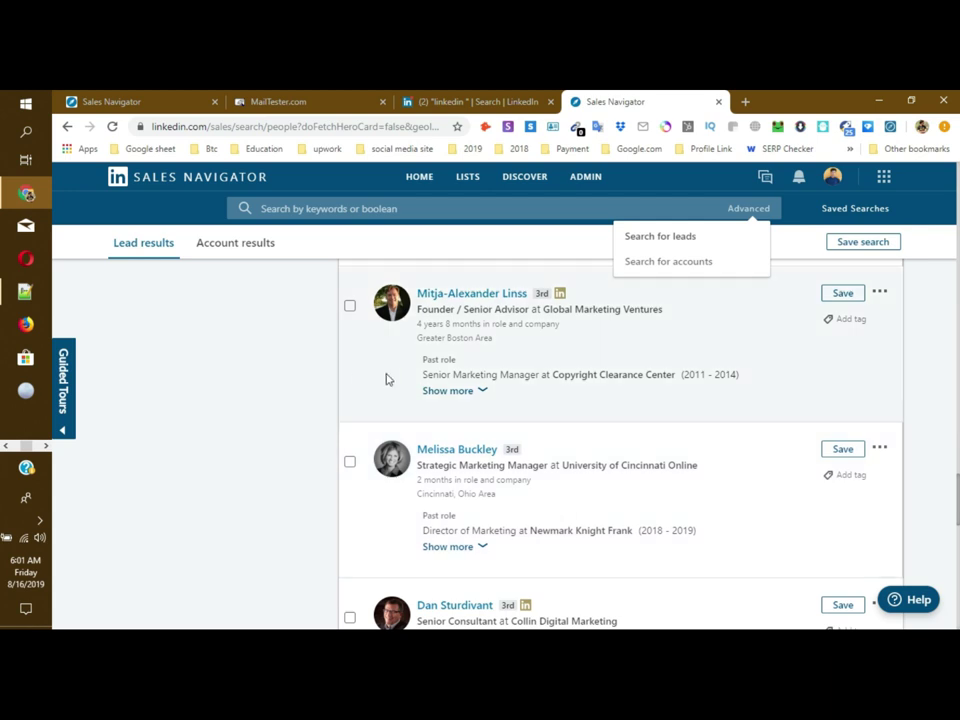
{"action": "left_click", "coordinate": [305, 382]}
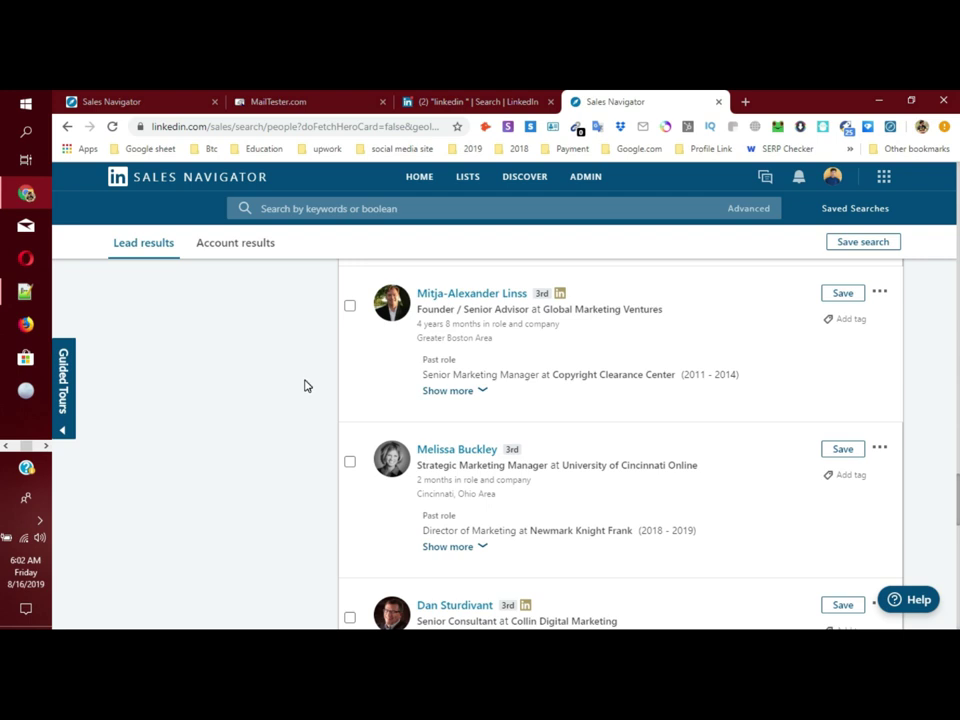
Step: Review the 109,170 US marketing lead results, ending at the first lead, a Marketing Manager
{"action": "scroll", "coordinate": [516, 448], "scroll_direction": "down", "scroll_amount": 5}
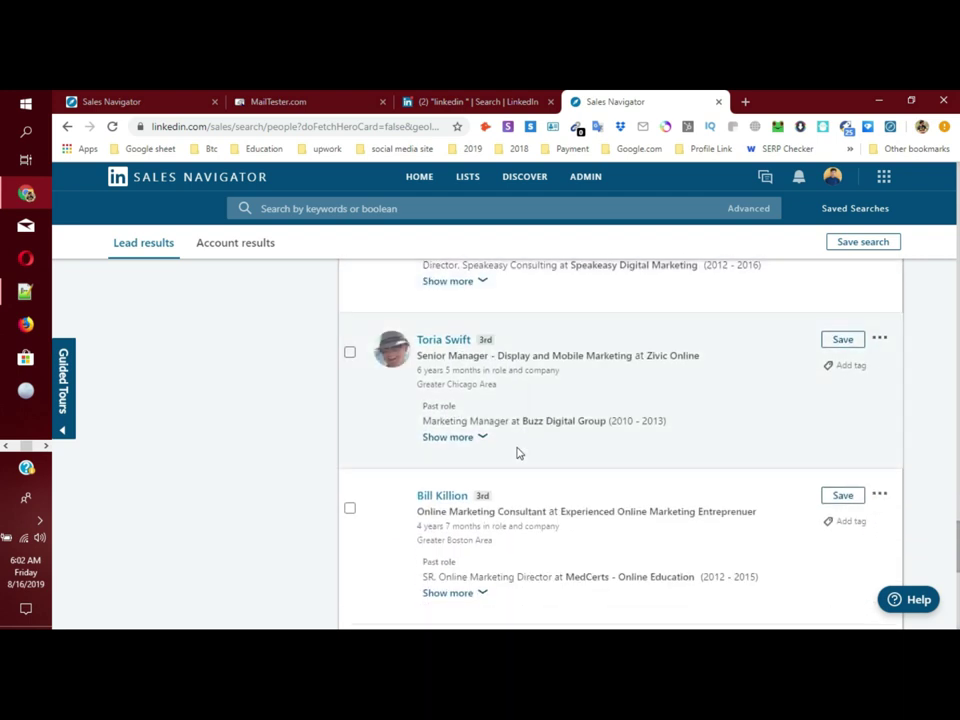
{"action": "scroll", "coordinate": [518, 453], "scroll_direction": "down", "scroll_amount": 6}
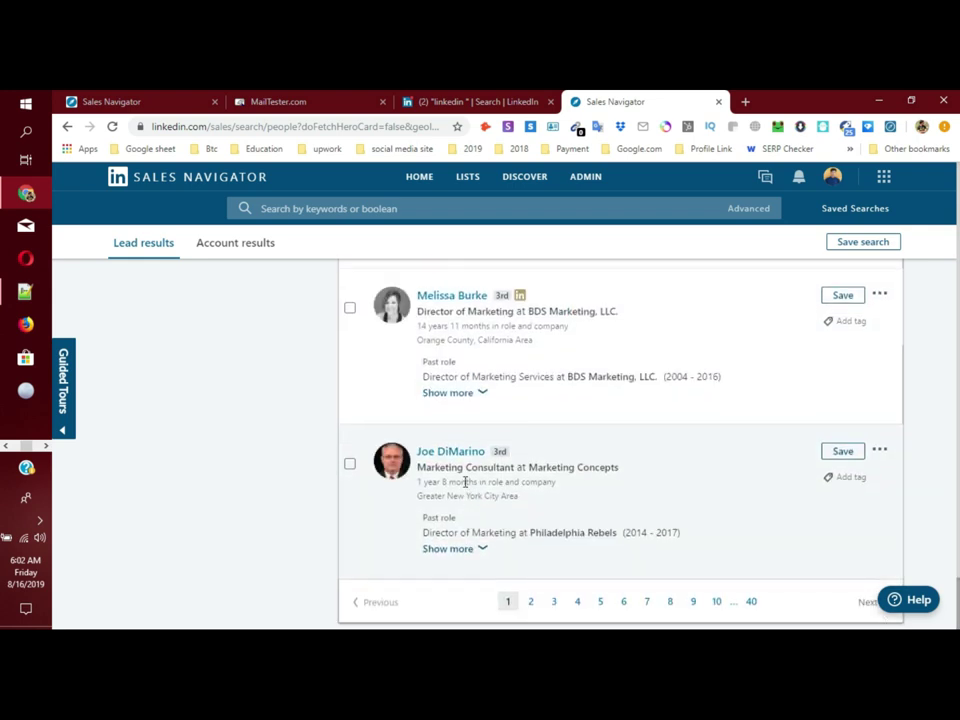
{"action": "scroll", "coordinate": [533, 516], "scroll_direction": "up", "scroll_amount": 10}
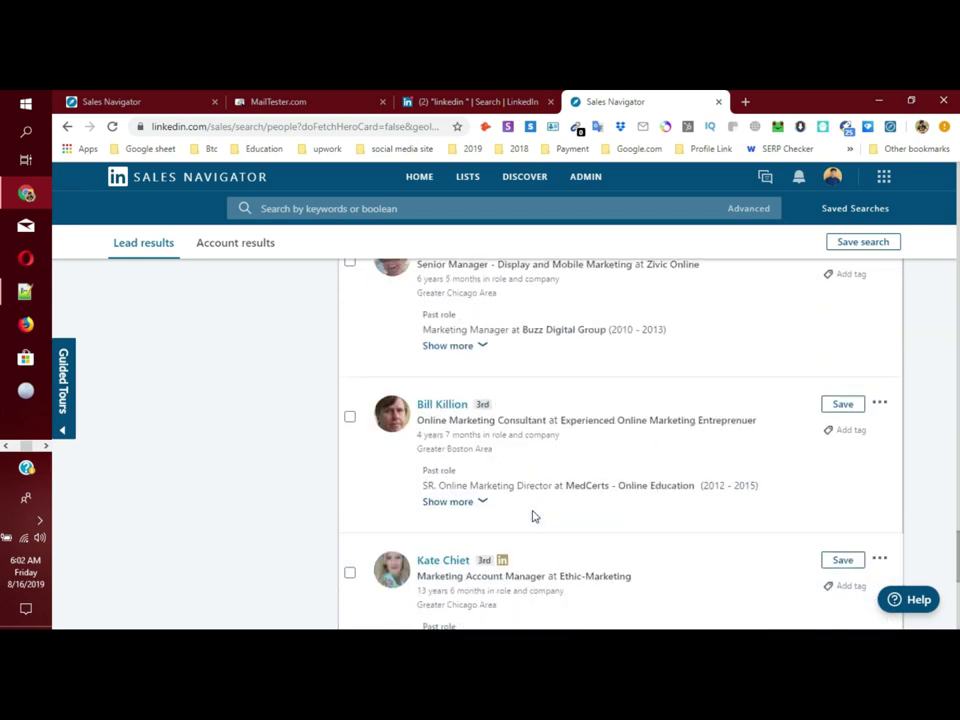
{"action": "scroll", "coordinate": [533, 511], "scroll_direction": "up", "scroll_amount": 10}
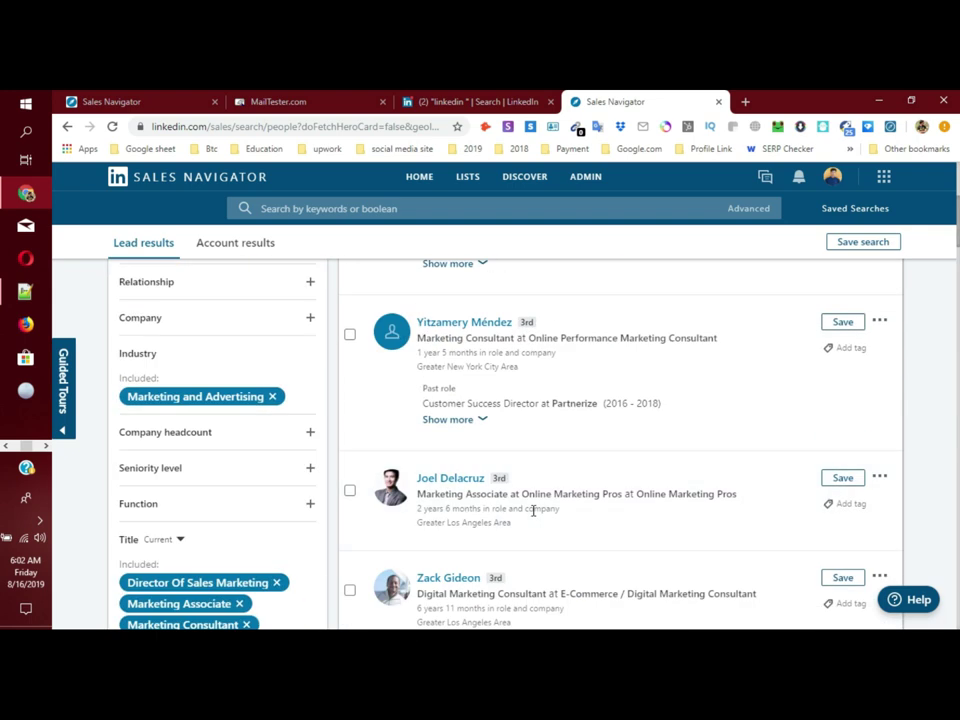
{"action": "scroll", "coordinate": [333, 537], "scroll_direction": "down", "scroll_amount": 2}
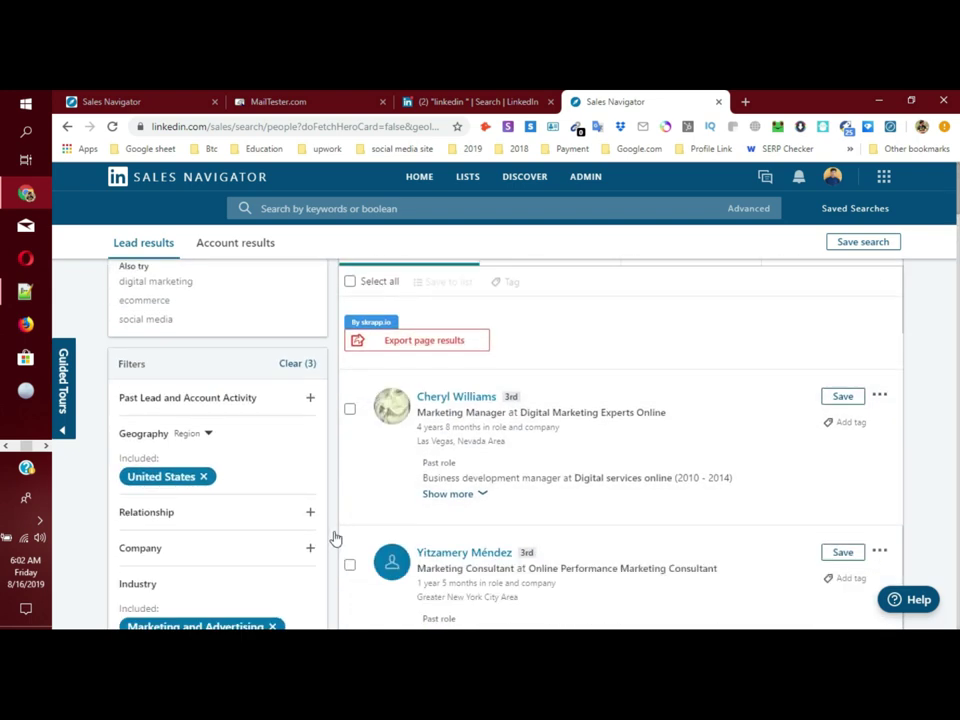
{"action": "scroll", "coordinate": [336, 536], "scroll_direction": "down", "scroll_amount": 10}
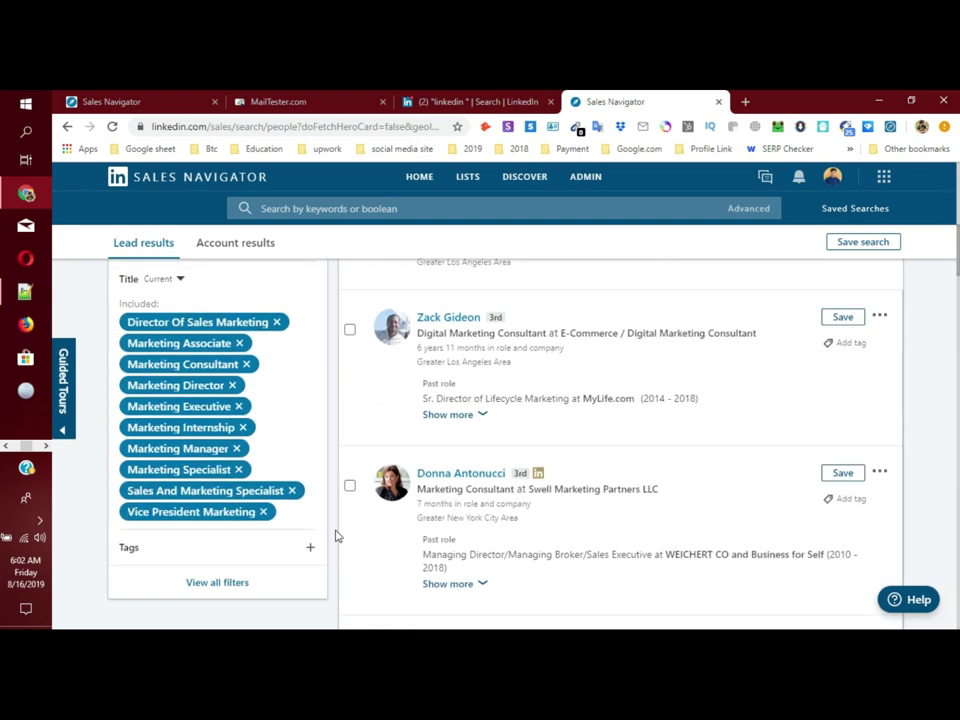
{"action": "scroll", "coordinate": [336, 536], "scroll_direction": "down", "scroll_amount": 10}
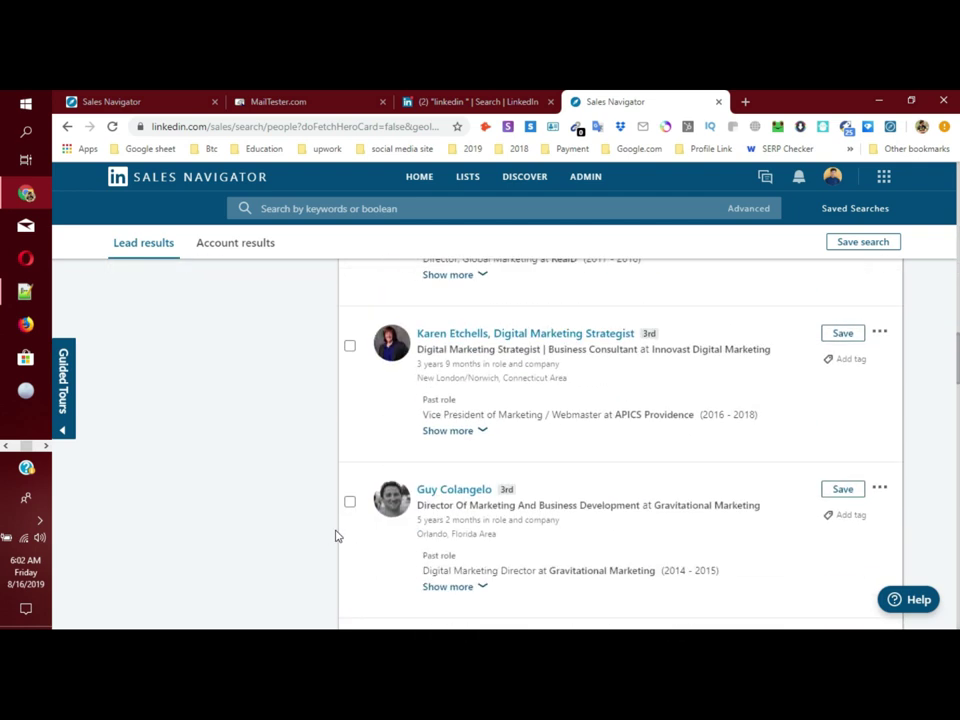
{"action": "scroll", "coordinate": [336, 536], "scroll_direction": "down", "scroll_amount": 3}
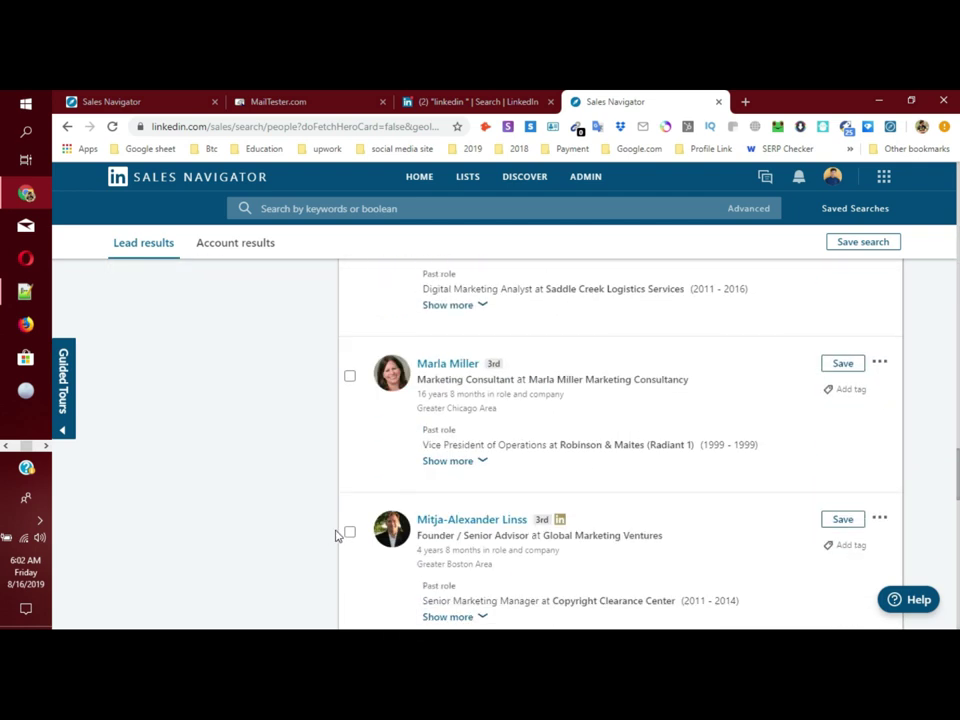
{"action": "scroll", "coordinate": [336, 536], "scroll_direction": "up", "scroll_amount": 12}
{"action": "scroll", "coordinate": [336, 536], "scroll_direction": "up", "scroll_amount": 15}
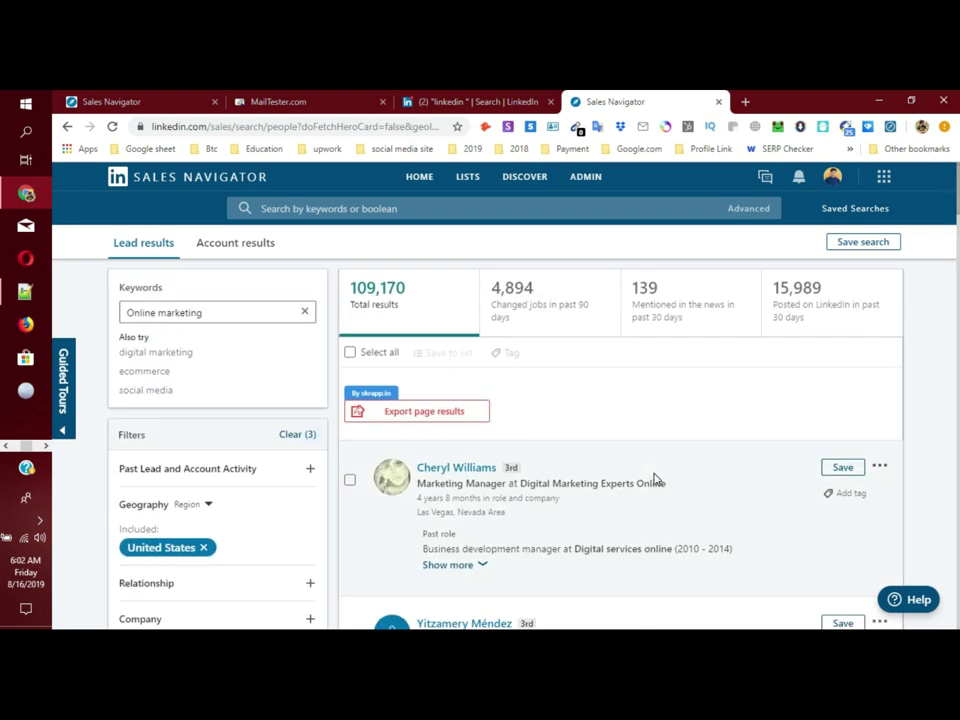
{"action": "scroll", "coordinate": [654, 480], "scroll_direction": "down", "scroll_amount": 2}
{"action": "right_click", "coordinate": [455, 333]}
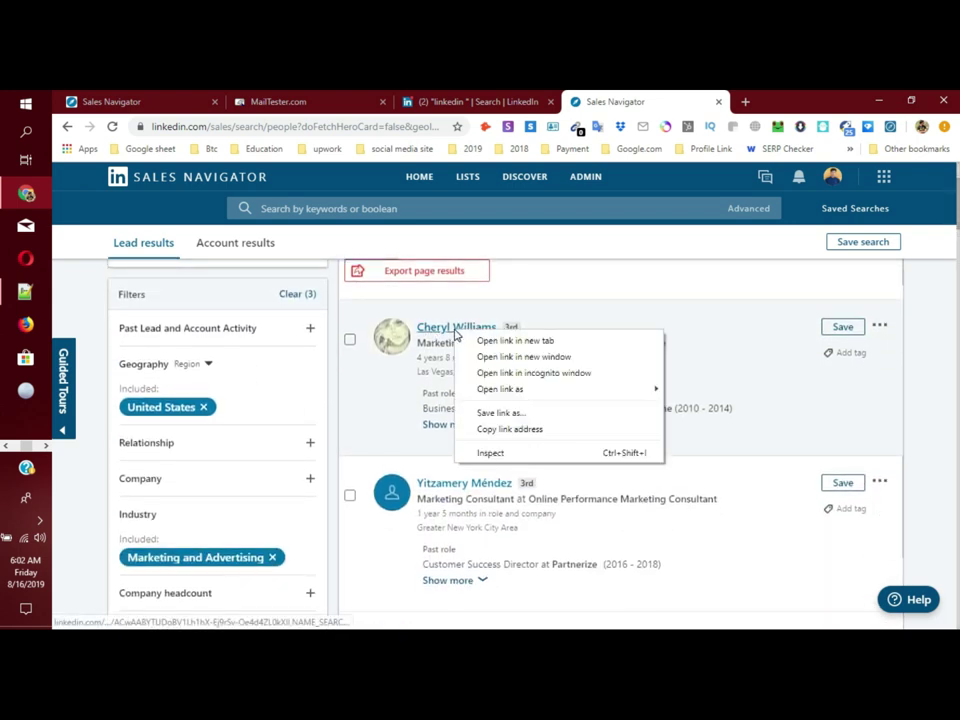
Step: Open the first lead's profile in a new Chrome tab, then bring the Notepad++ criteria note forward
{"action": "left_click", "coordinate": [487, 339]}
{"action": "left_click", "coordinate": [686, 100]}
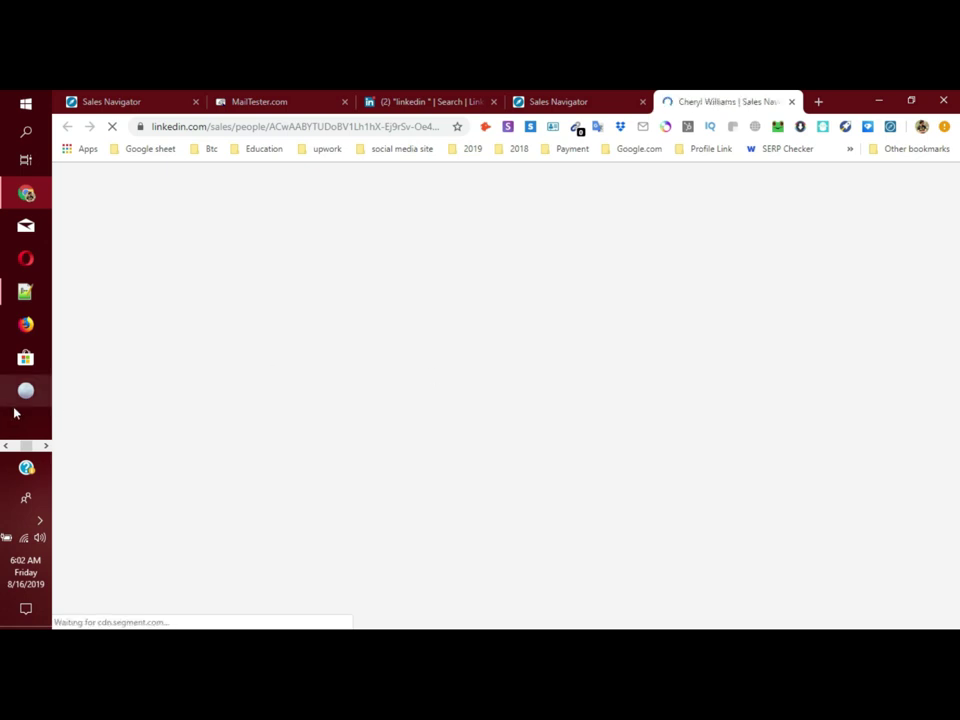
{"action": "left_click", "coordinate": [26, 291]}
Step: Add a 'Personal Email' criterion to the Notepad++ list, with a blank line after 'Location: USA'
{"action": "left_click", "coordinate": [225, 295]}
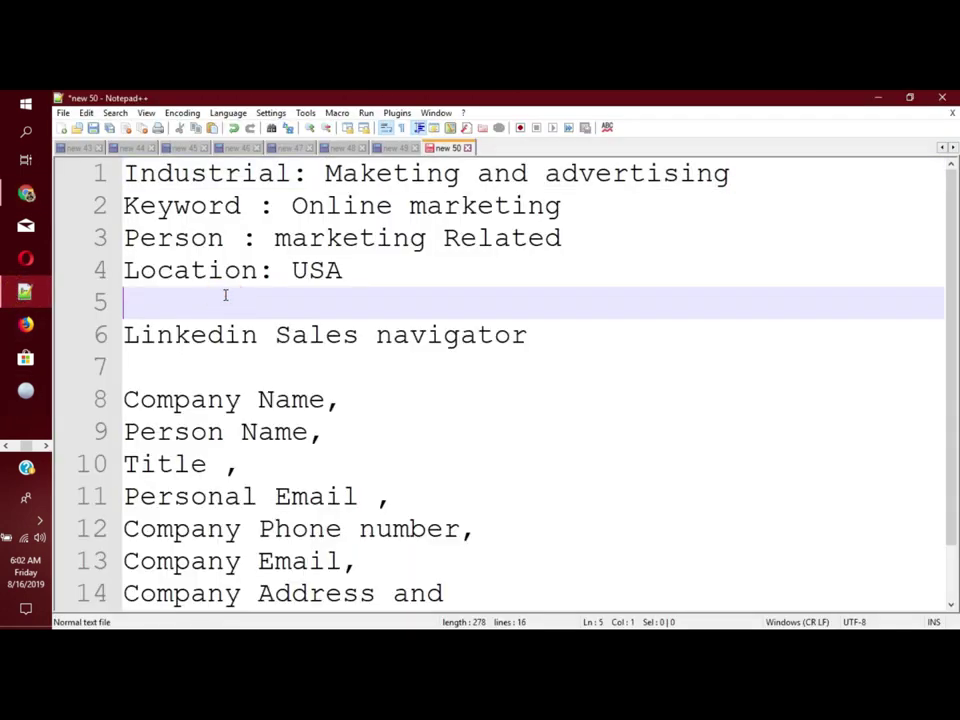
{"action": "type", "text": "Per"}
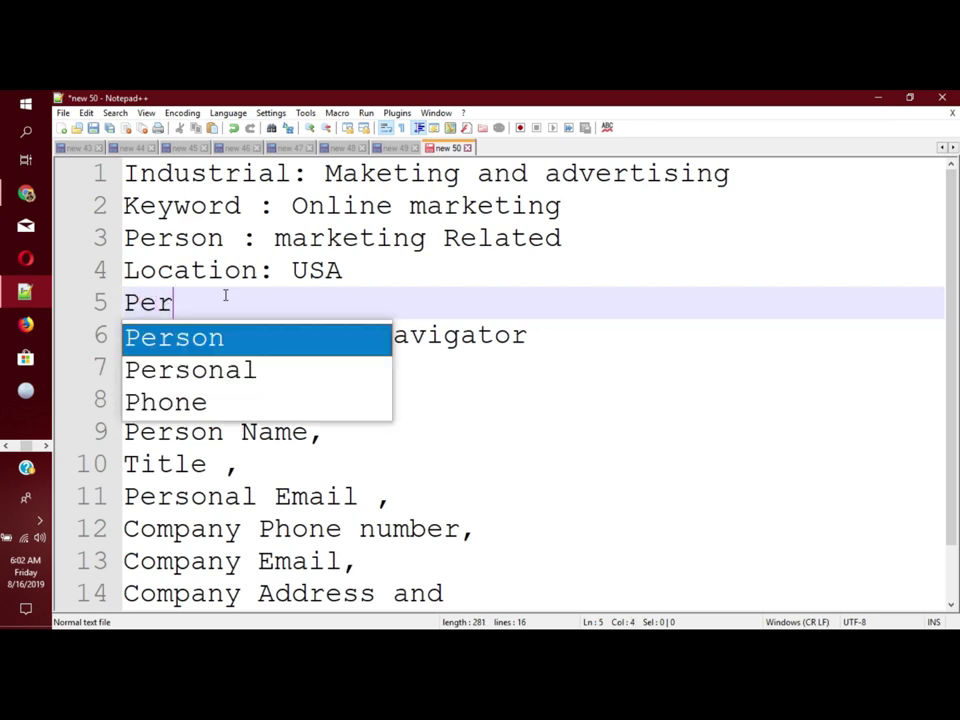
{"action": "type", "text": "sonal Email"}
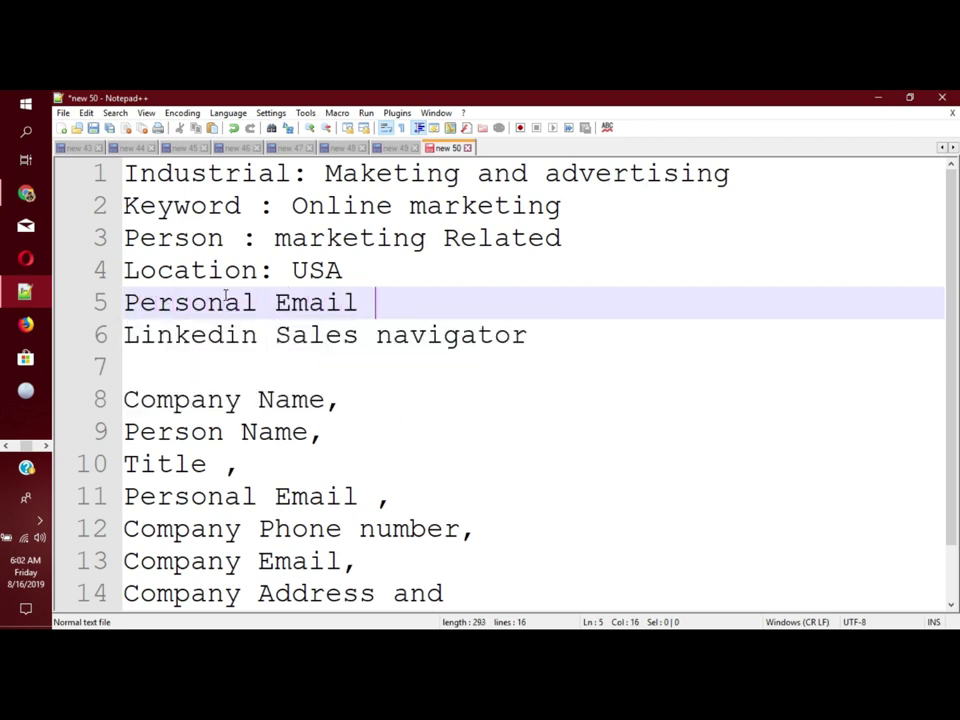
{"action": "key", "text": "Return"}
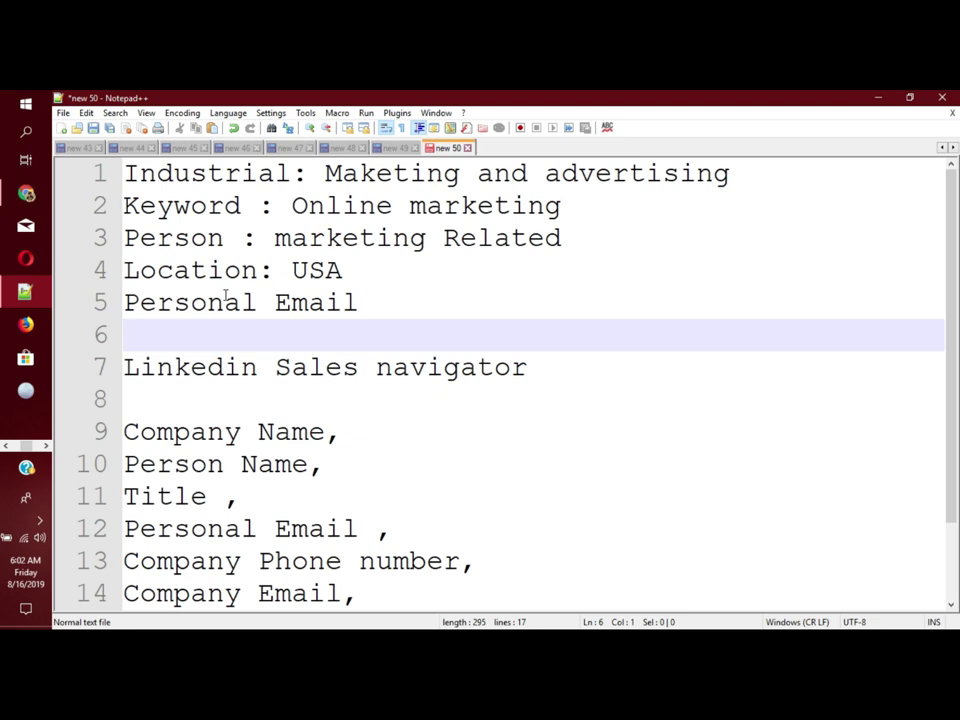
{"action": "left_click", "coordinate": [380, 277]}
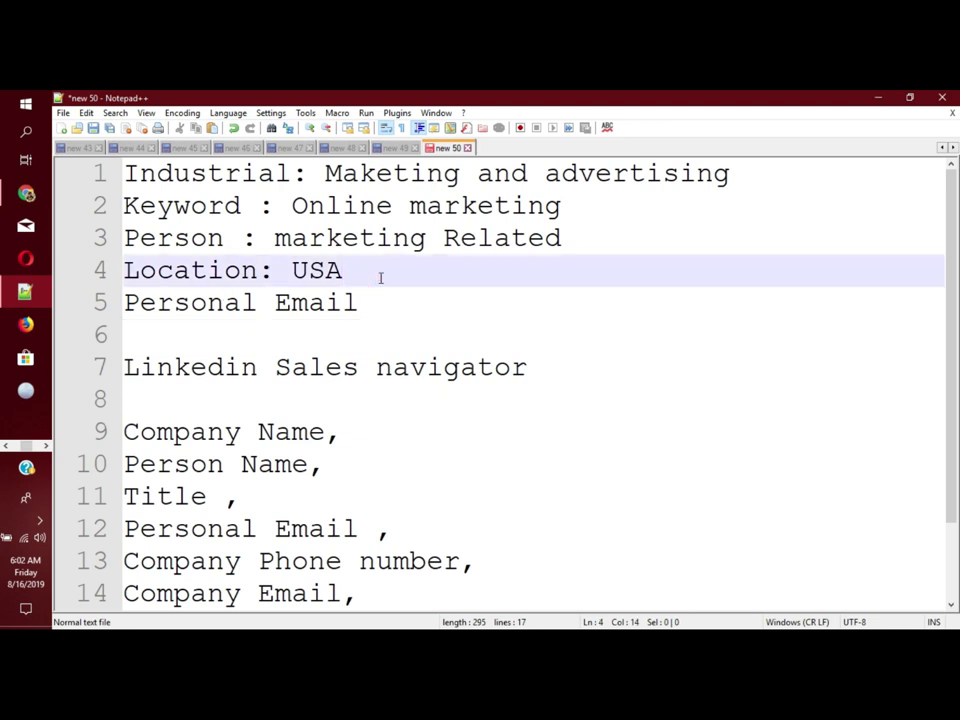
{"action": "key", "text": "Return"}
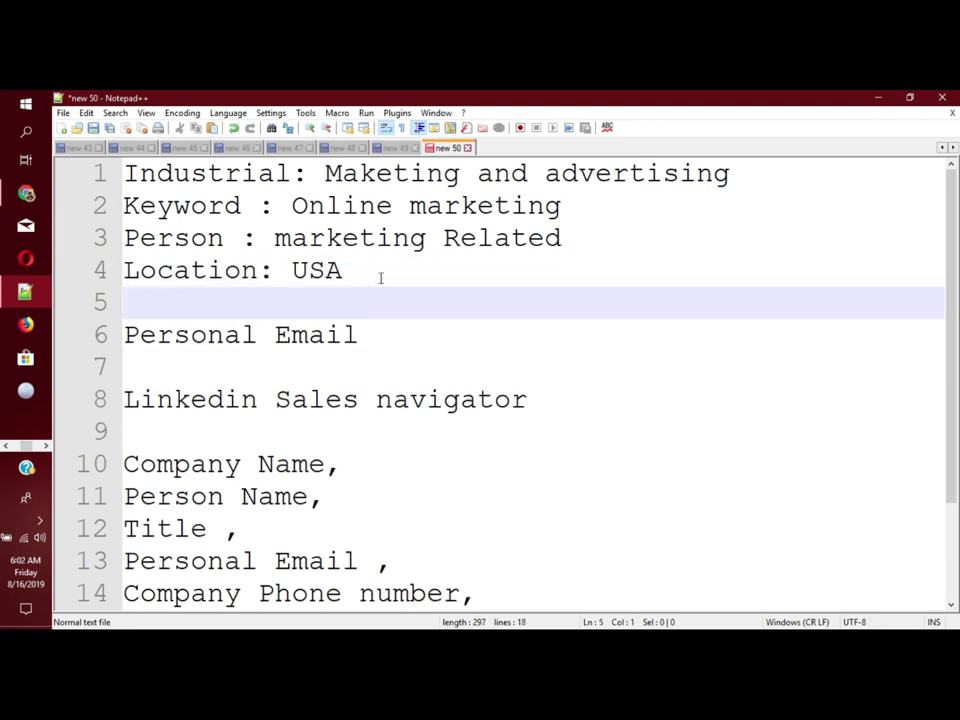
{"action": "left_click", "coordinate": [392, 332]}
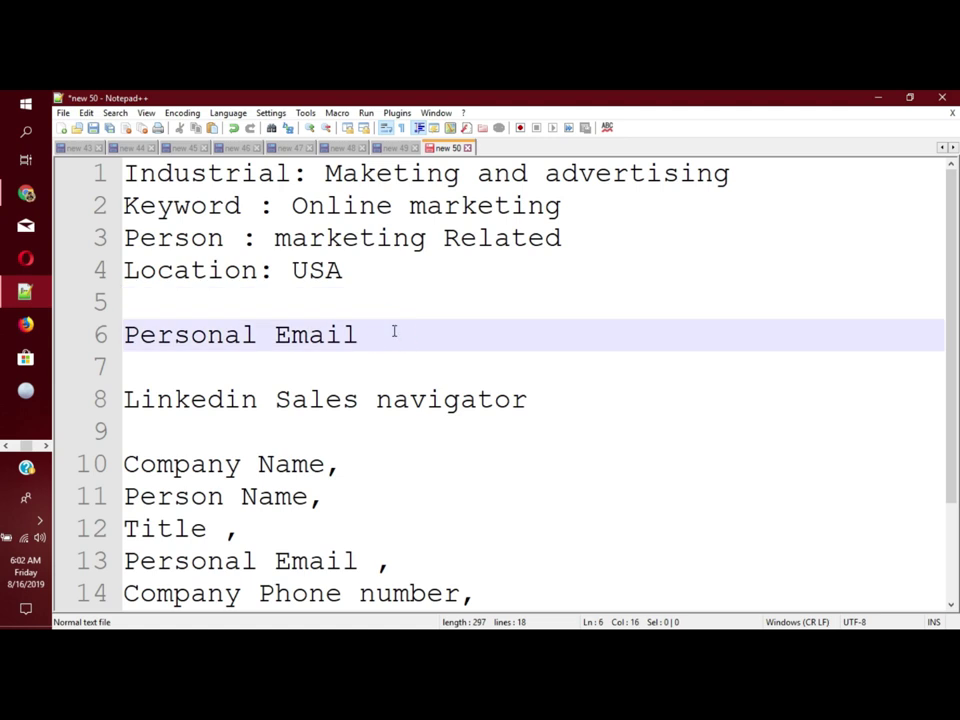
{"action": "left_click", "coordinate": [389, 335]}
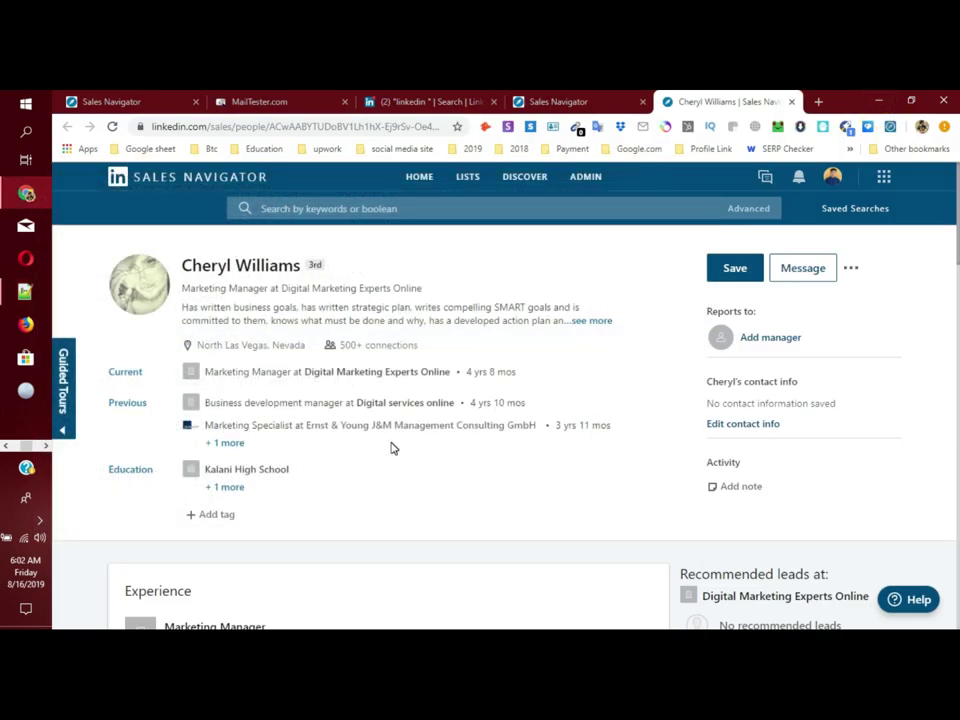
{"action": "scroll", "coordinate": [390, 448], "scroll_direction": "down", "scroll_amount": 3}
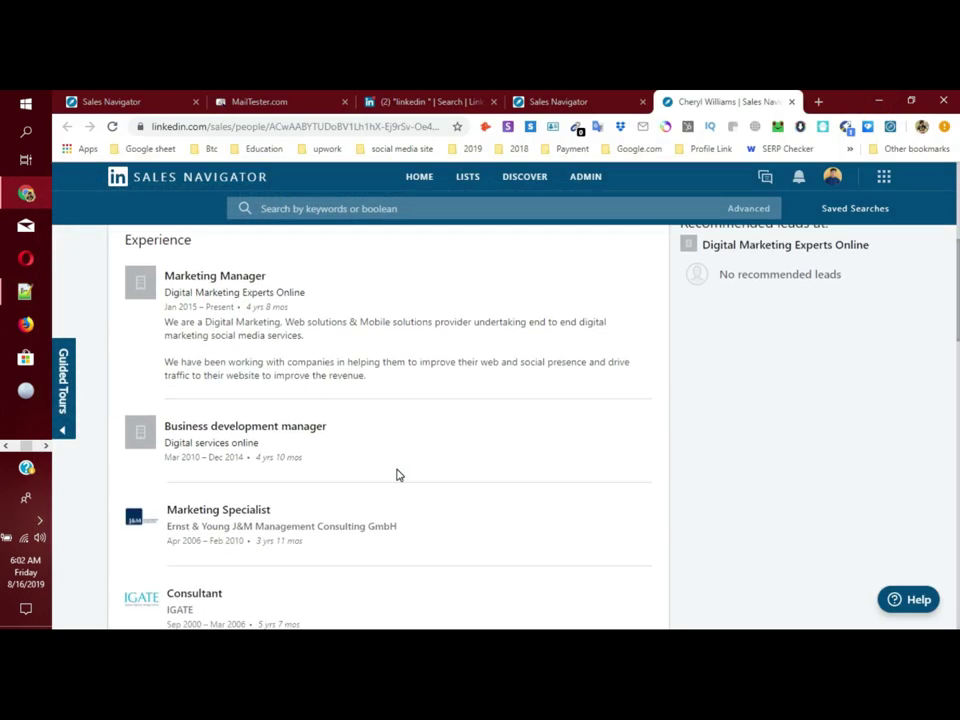
{"action": "scroll", "coordinate": [396, 473], "scroll_direction": "up", "scroll_amount": 3}
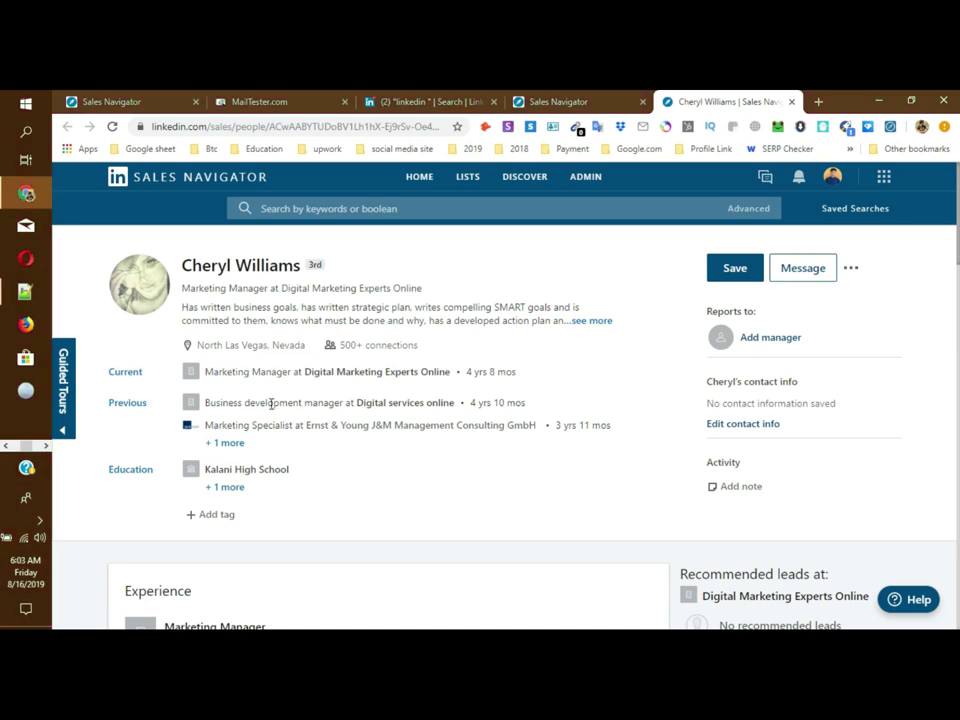
{"action": "left_click_drag", "start_coordinate": [274, 265], "coordinate": [285, 281]}
{"action": "left_click", "coordinate": [353, 293]}
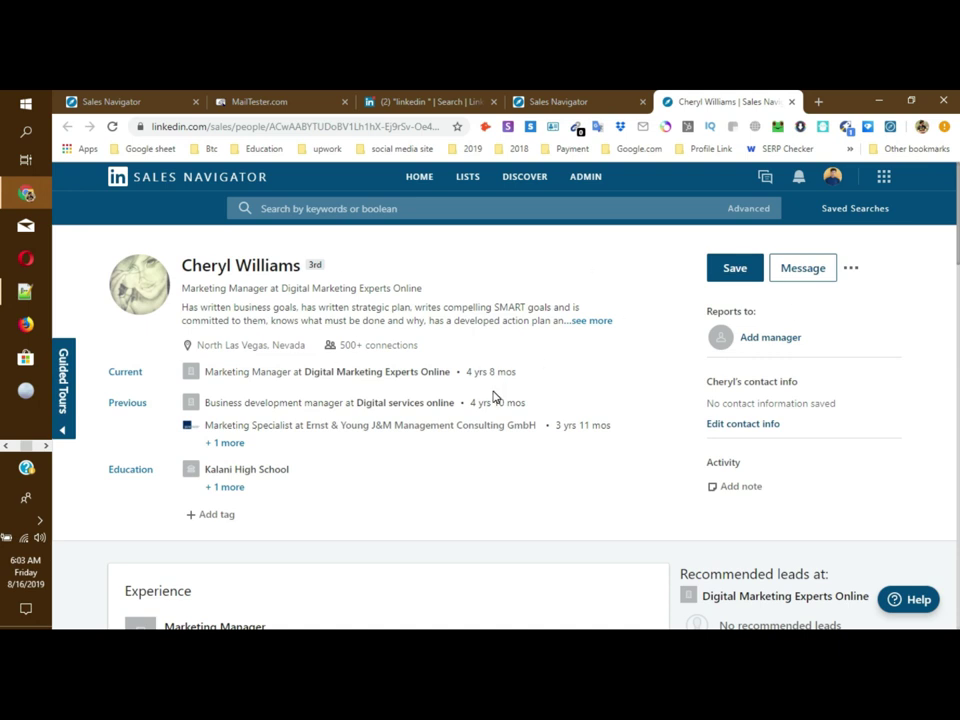
Step: Copy the lead's Sales Navigator profile URL and switch to the spreadsheet window
{"action": "left_click", "coordinate": [282, 126]}
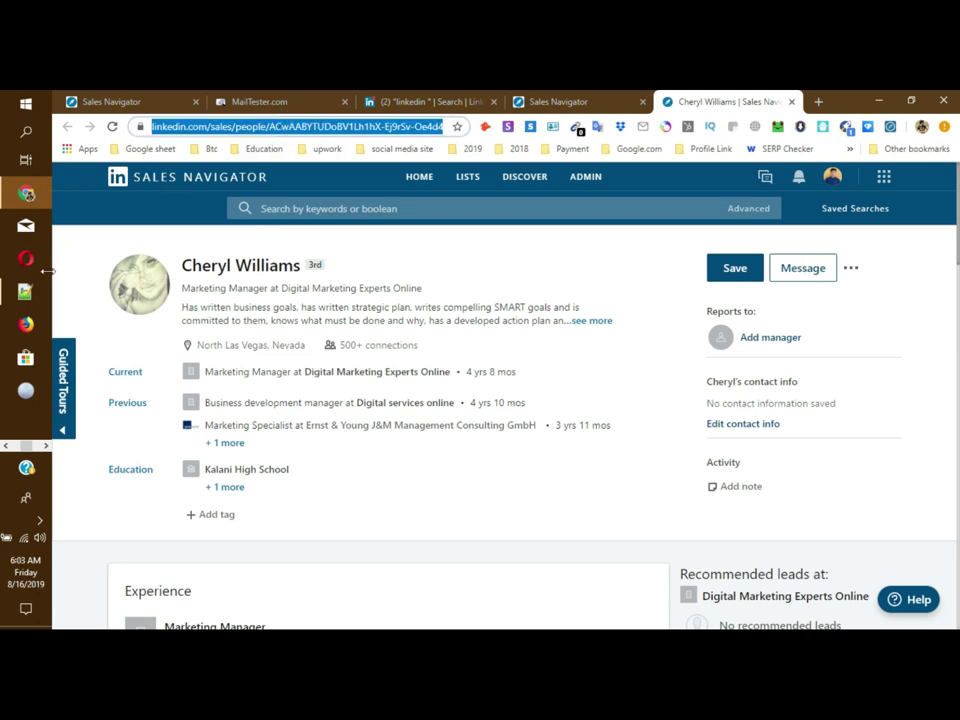
{"action": "left_click", "coordinate": [30, 326]}
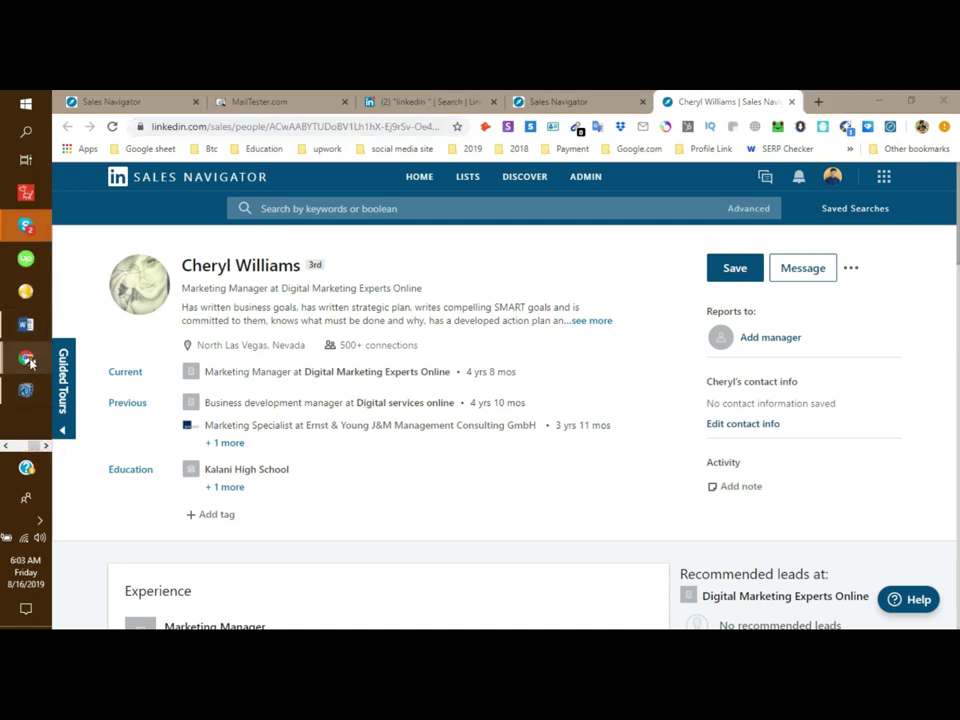
{"action": "left_click", "coordinate": [26, 358]}
{"action": "left_click", "coordinate": [157, 323]}
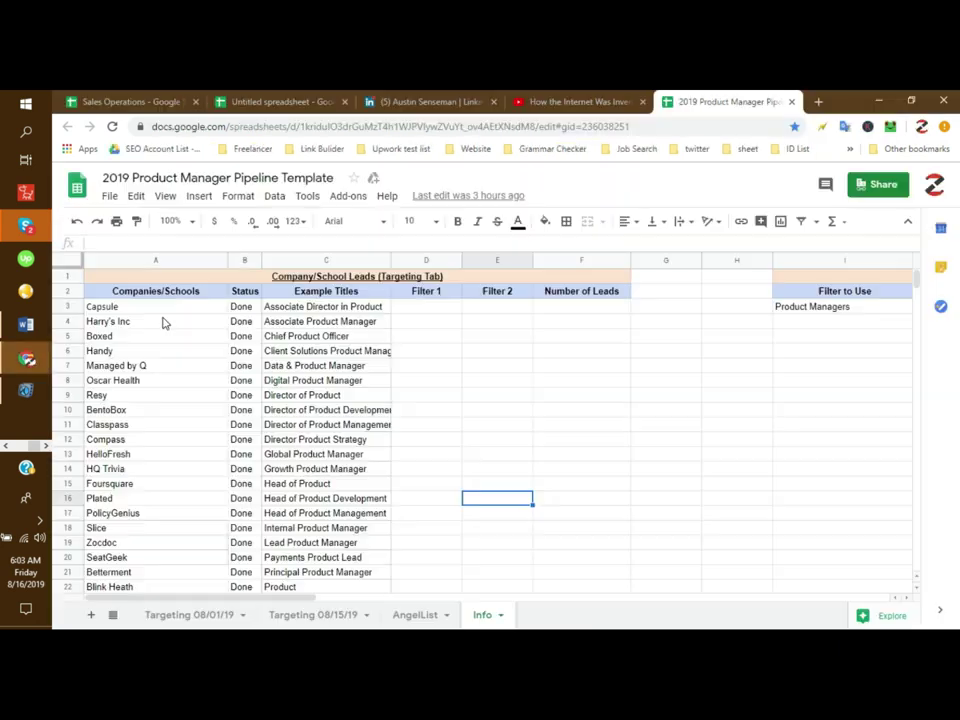
Step: Paste the Sales Navigator profile URL into cell D8 of the Untitled spreadsheet and verify it
{"action": "left_click", "coordinate": [285, 101]}
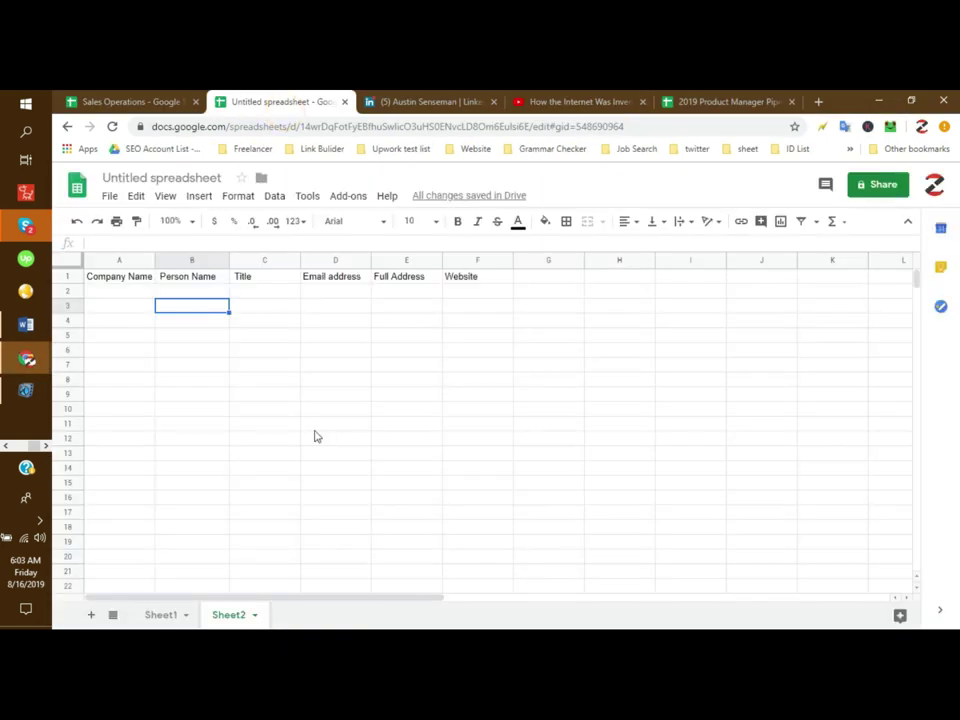
{"action": "left_click", "coordinate": [145, 381]}
{"action": "left_click", "coordinate": [333, 385]}
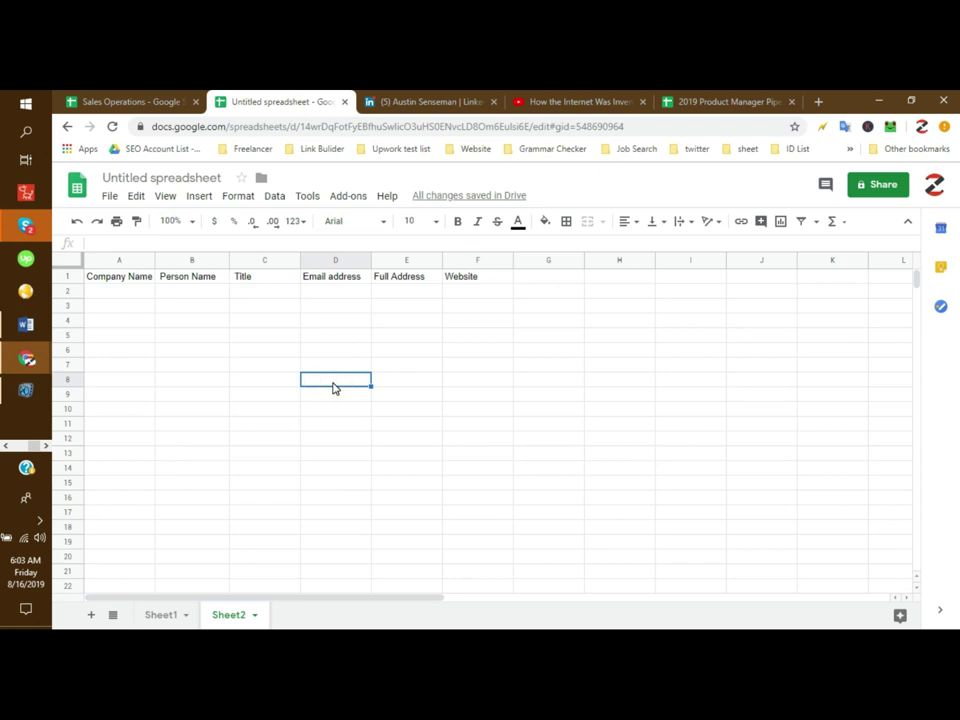
{"action": "left_click", "coordinate": [410, 428]}
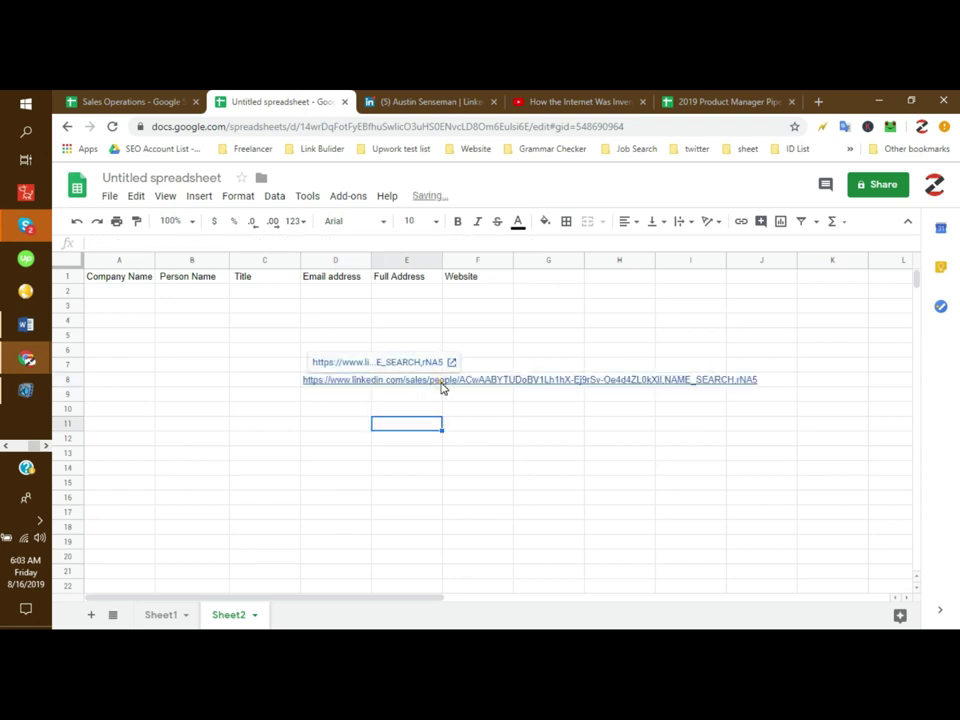
{"action": "left_click", "coordinate": [338, 386]}
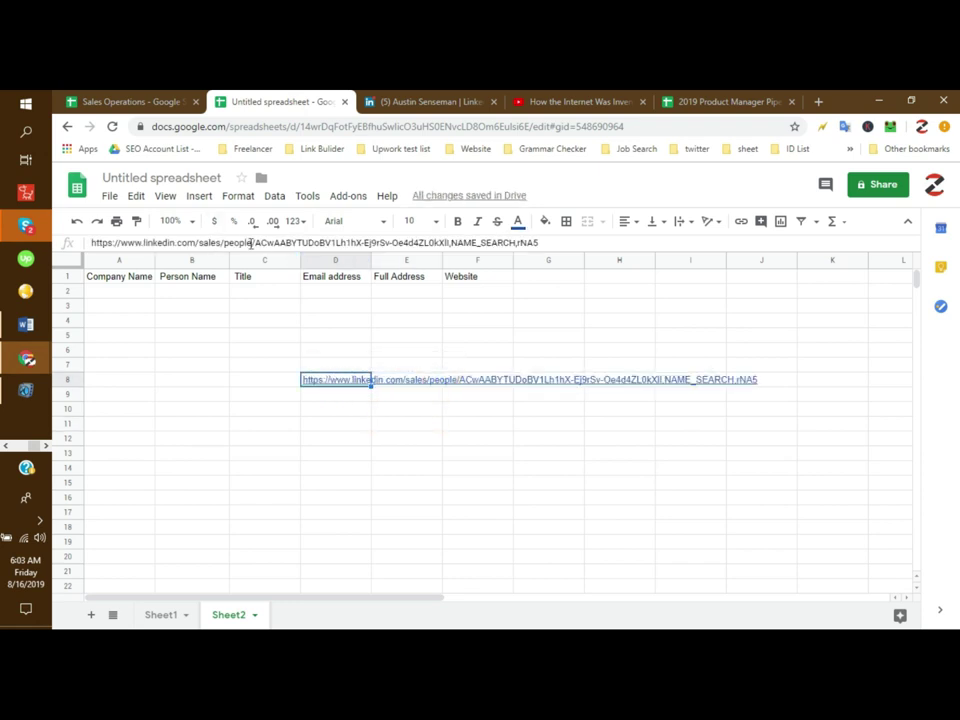
{"action": "left_click_drag", "start_coordinate": [69, 248], "coordinate": [139, 298]}
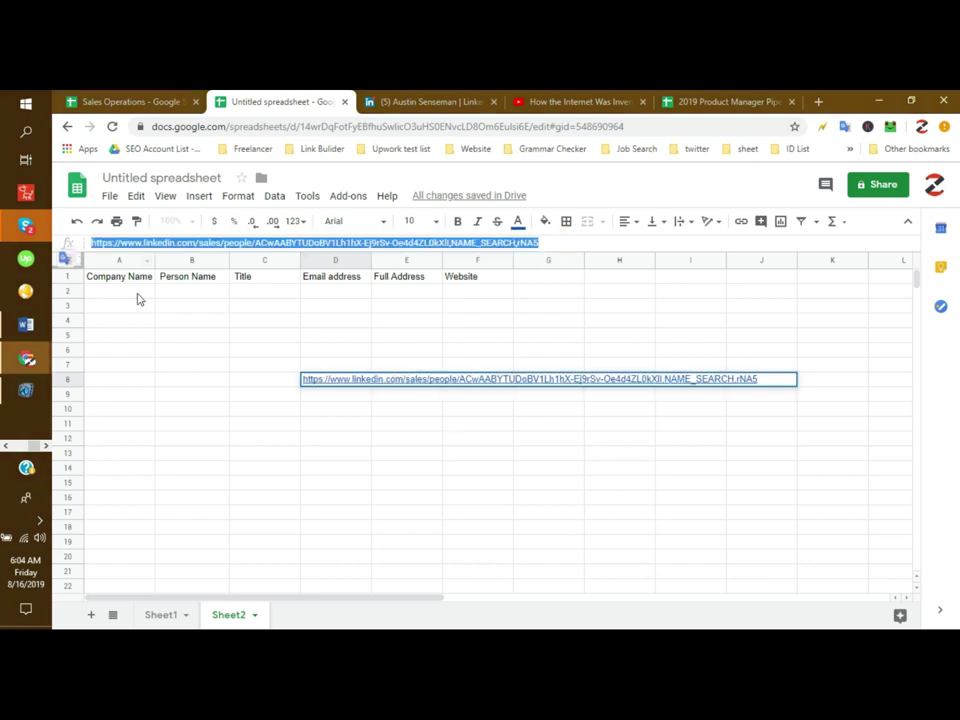
{"action": "left_click", "coordinate": [222, 365]}
{"action": "left_click", "coordinate": [322, 383]}
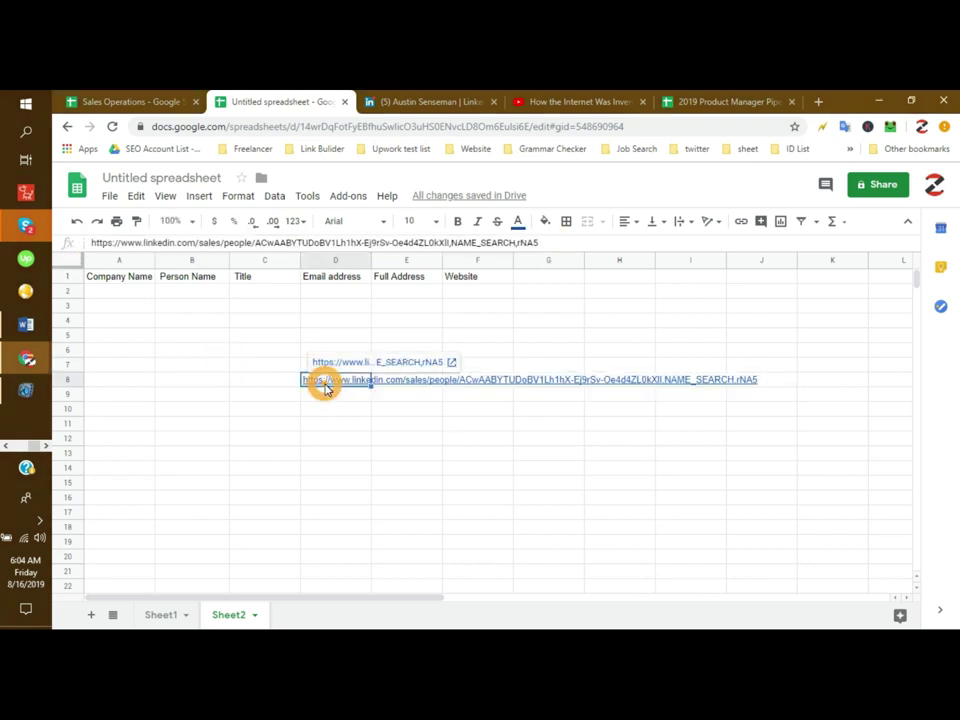
Step: Return to the Sales Navigator browser window
{"action": "left_click", "coordinate": [13, 337]}
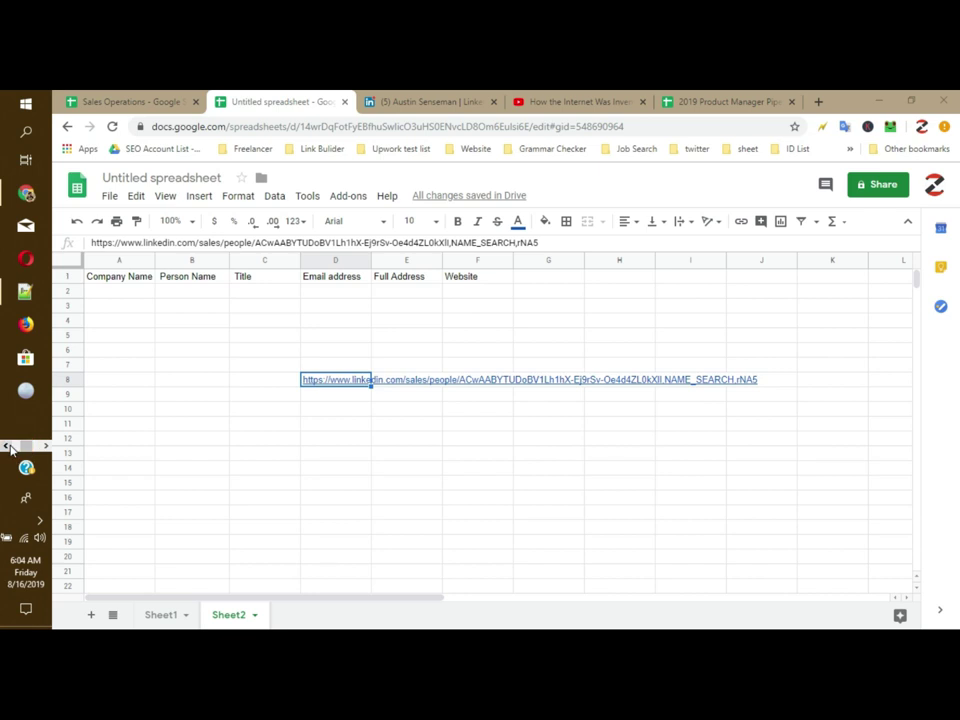
{"action": "mouse_move", "coordinate": [24, 195]}
{"action": "left_click", "coordinate": [62, 222]}
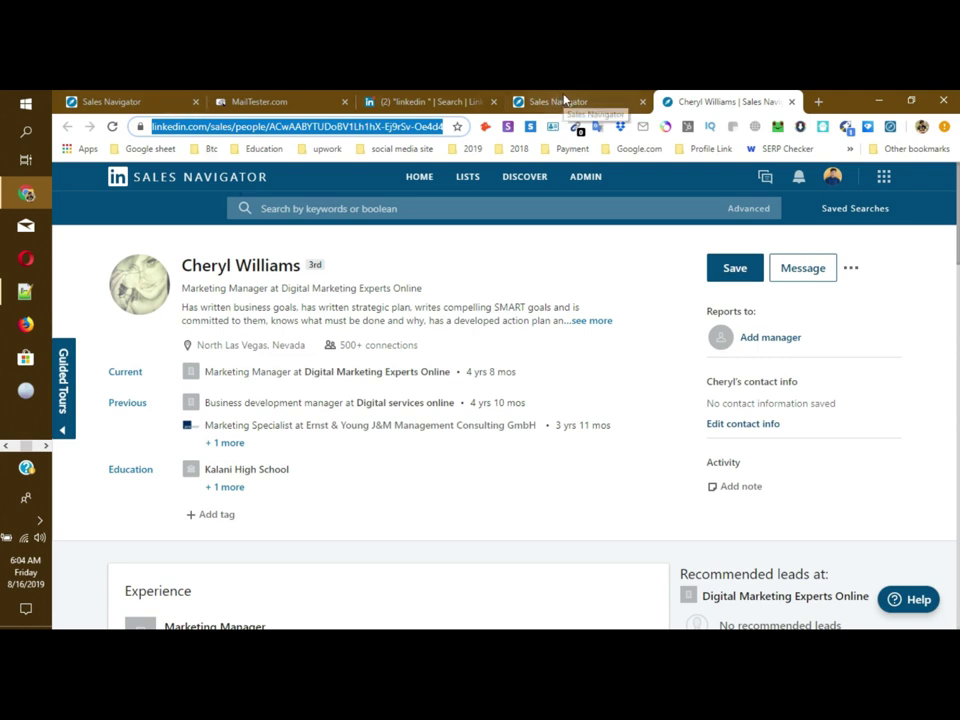
Step: Open linkedin.com in a new browser tab
{"action": "left_click", "coordinate": [817, 100]}
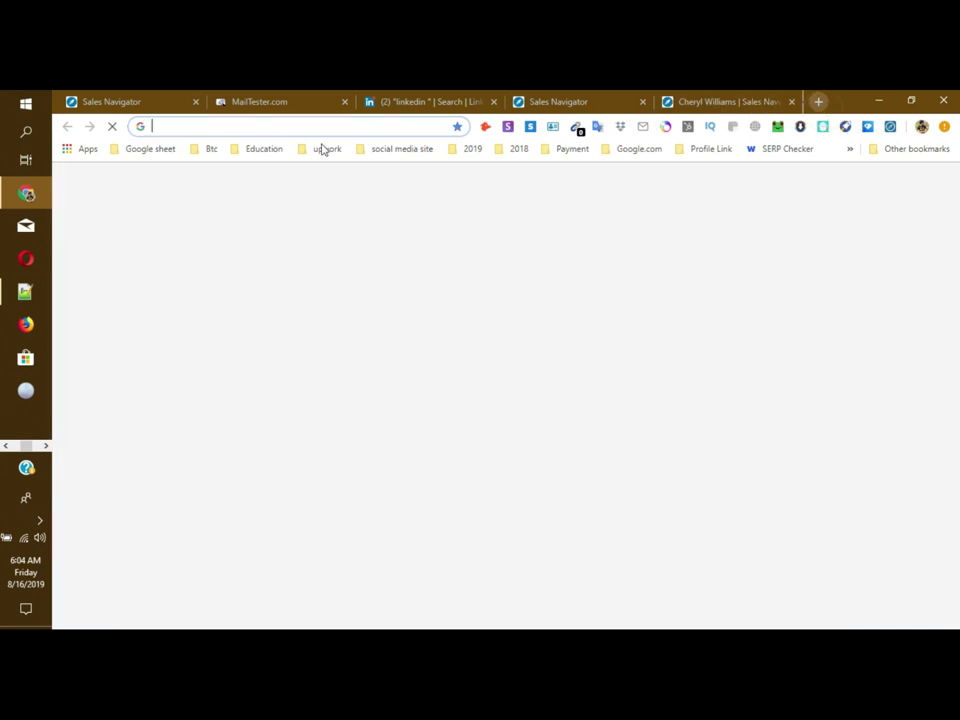
{"action": "left_click", "coordinate": [270, 128]}
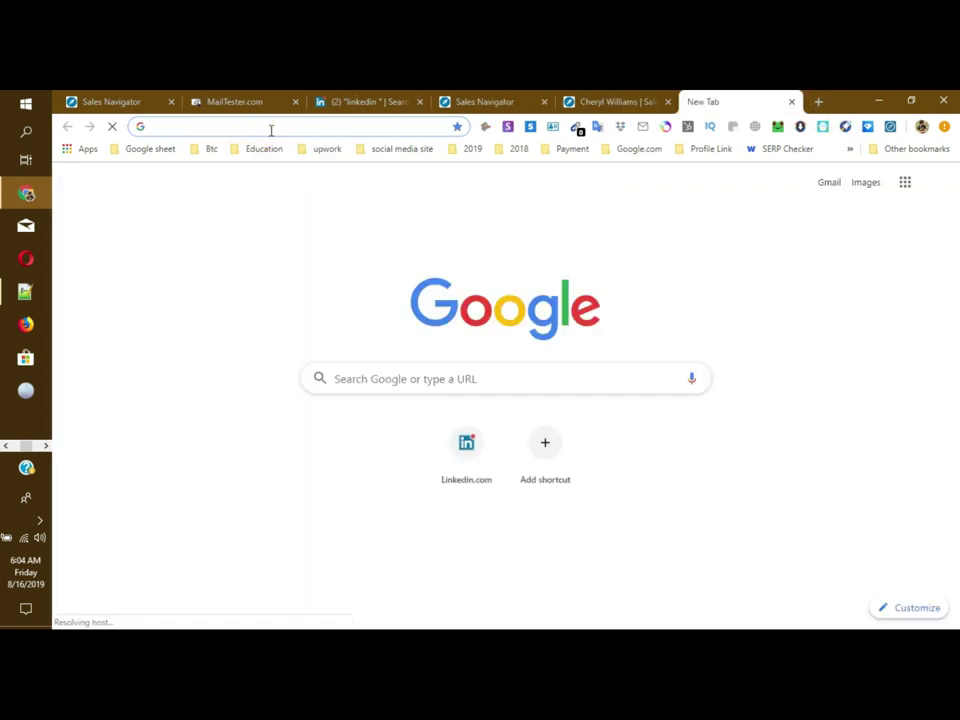
{"action": "type", "text": "linkedin"}
{"action": "key", "text": "Return"}
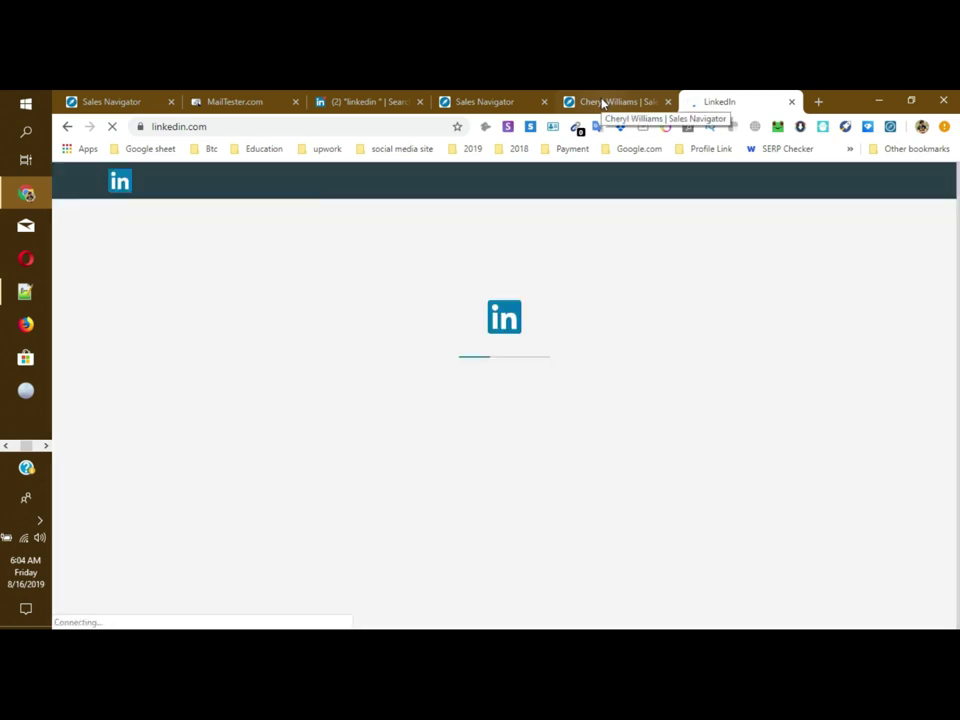
Step: Select the lead's name and headline on the Sales Navigator profile
{"action": "left_click", "coordinate": [634, 101]}
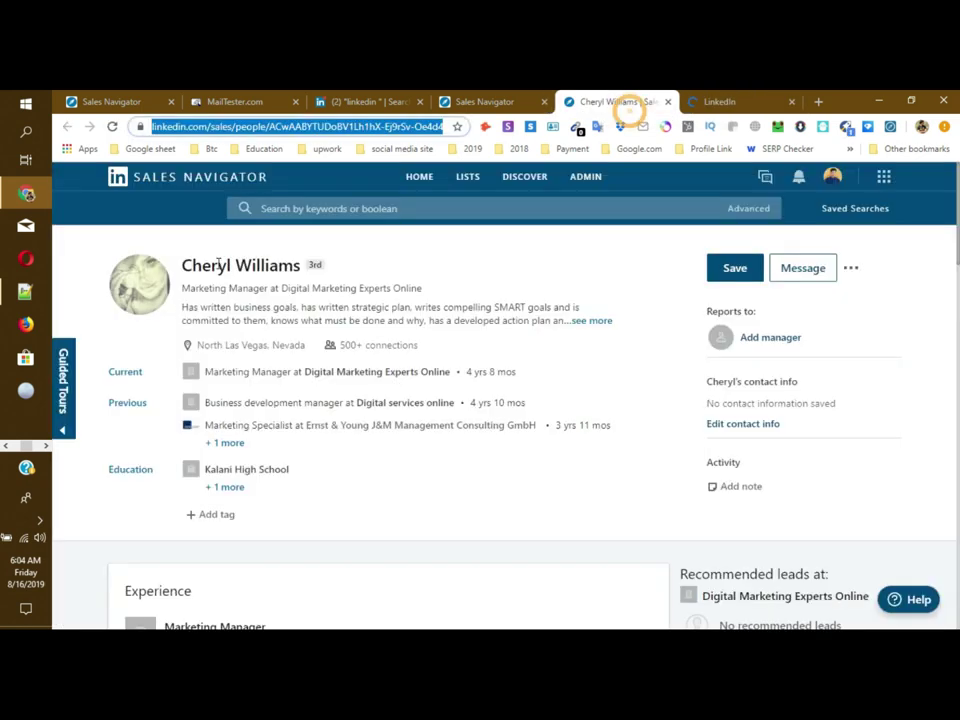
{"action": "left_click_drag", "start_coordinate": [183, 265], "coordinate": [389, 287]}
{"action": "right_click", "coordinate": [378, 285]}
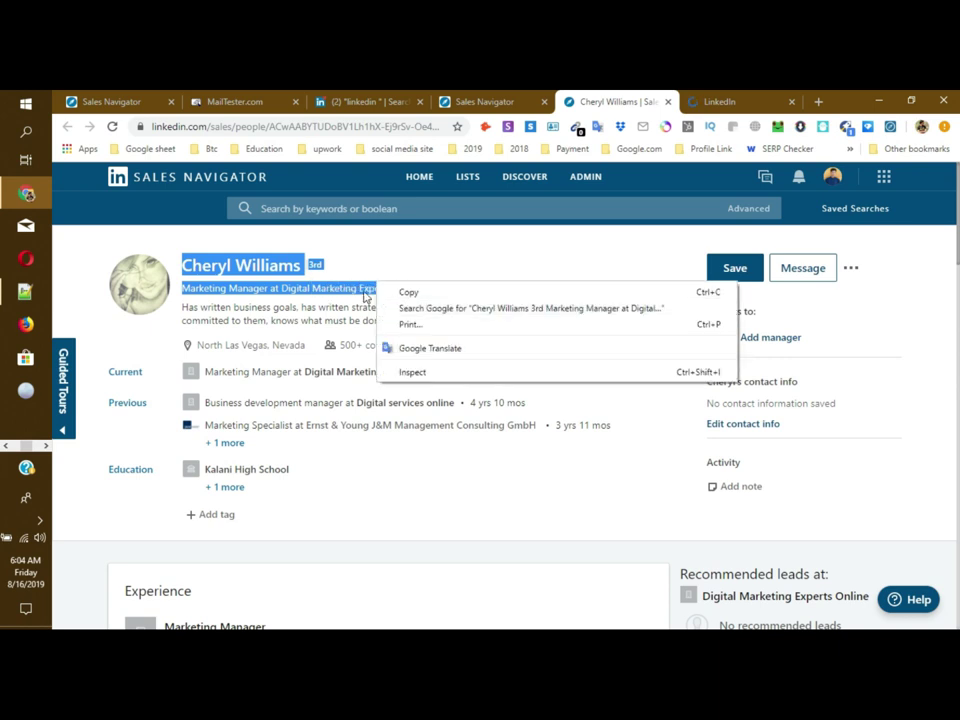
Step: Search Google for the selected name and headline and open her LinkedIn profile result
{"action": "left_click", "coordinate": [421, 310]}
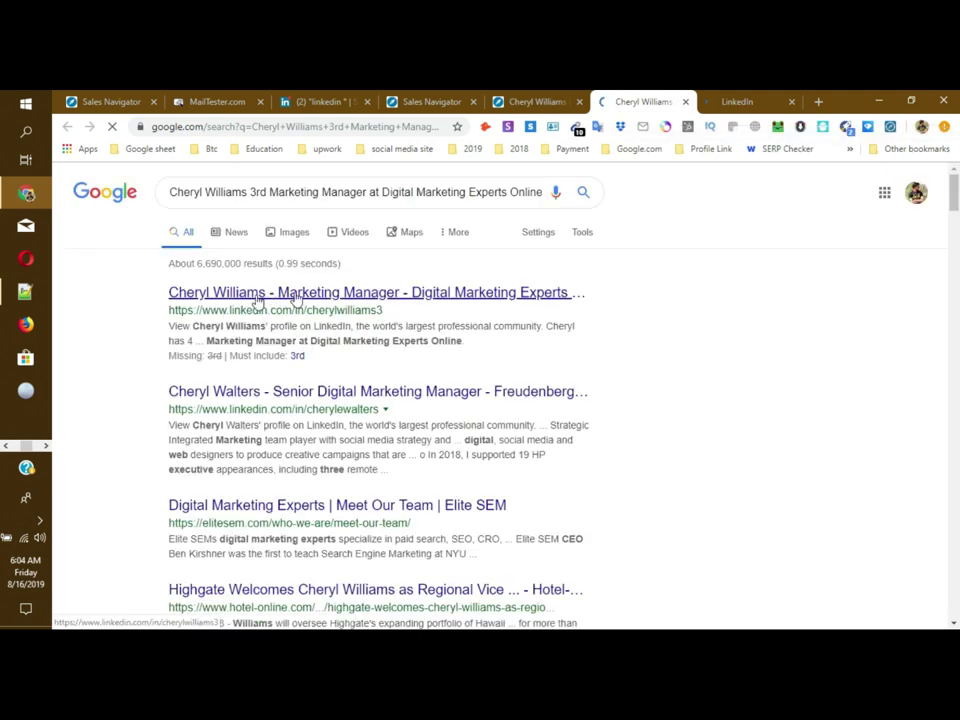
{"action": "left_click", "coordinate": [343, 294]}
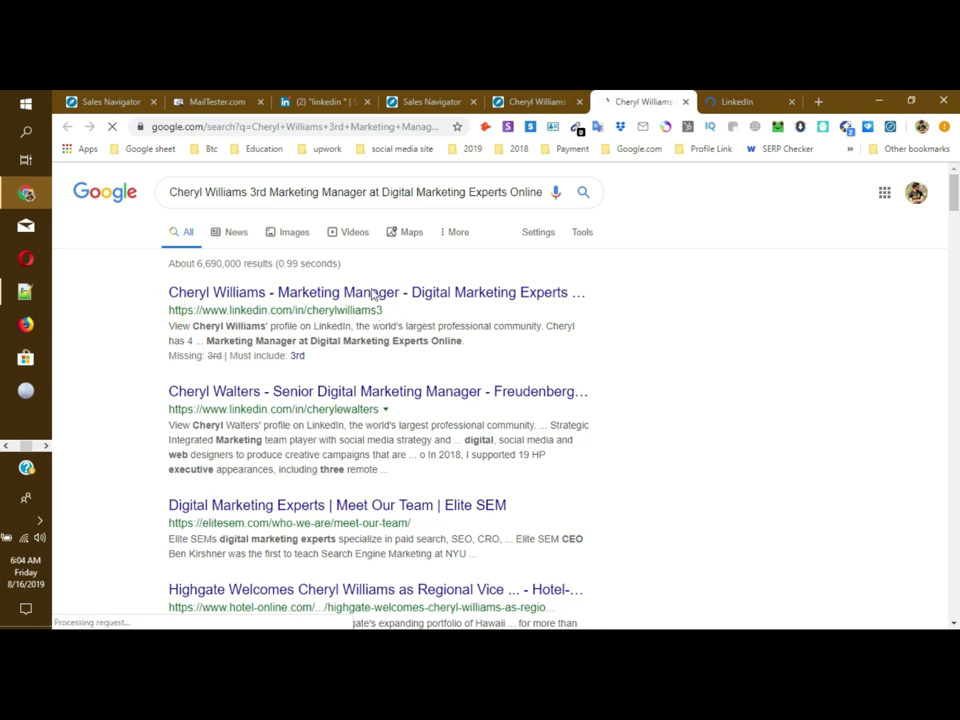
{"action": "left_click_drag", "start_coordinate": [168, 310], "coordinate": [297, 311]}
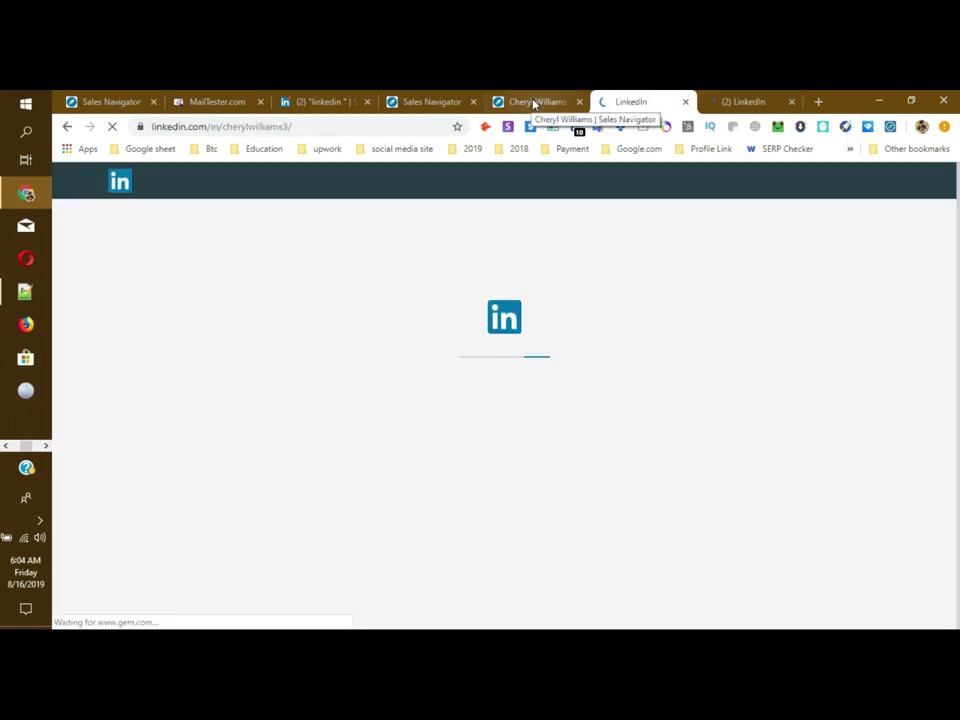
{"action": "left_click", "coordinate": [525, 102]}
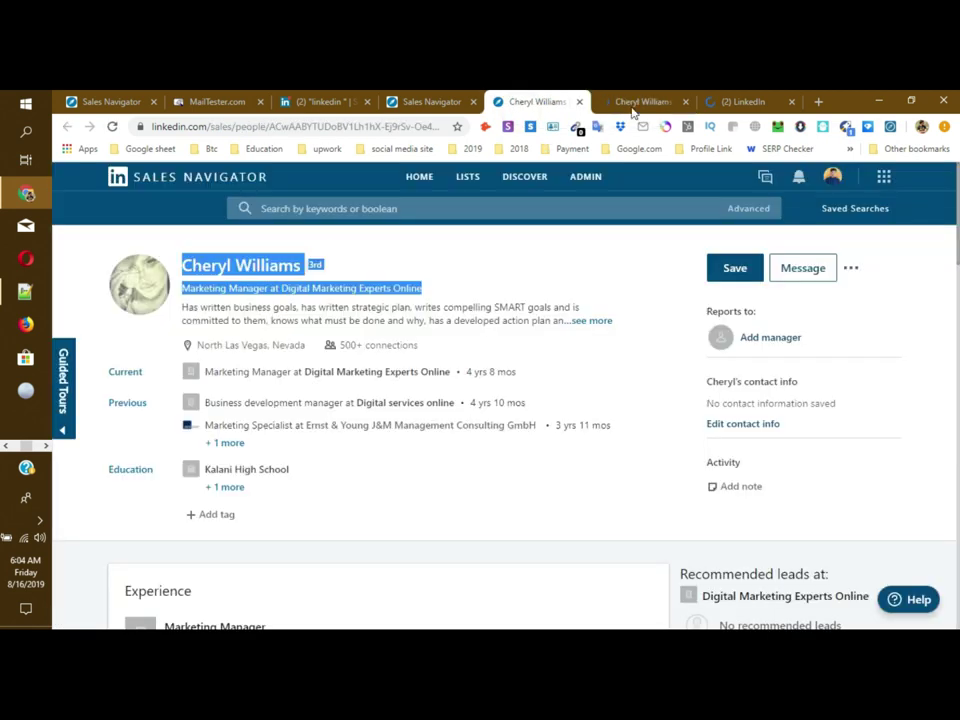
Step: Close the extra LinkedIn home tab and reselect the lead's name and headline in Sales Navigator
{"action": "left_click", "coordinate": [613, 102]}
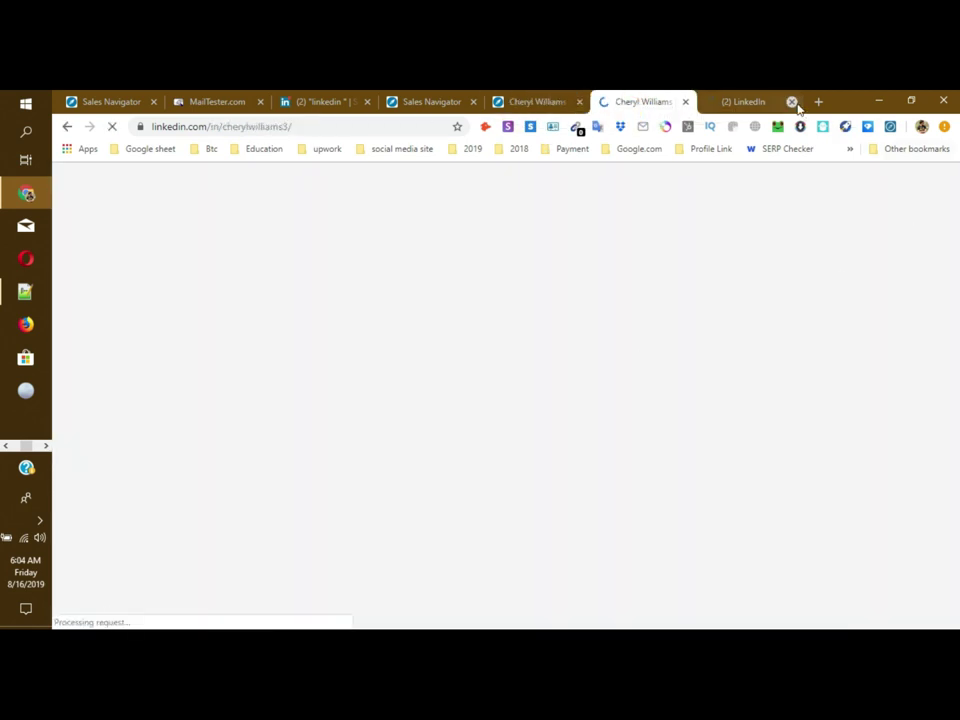
{"action": "left_click", "coordinate": [793, 102]}
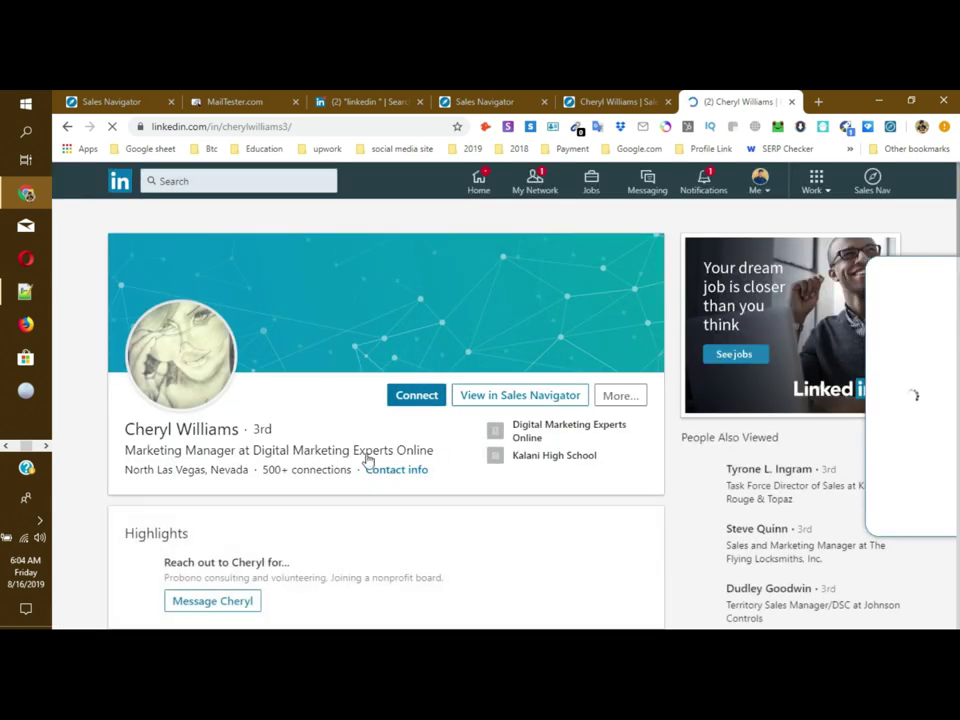
{"action": "left_click", "coordinate": [610, 101]}
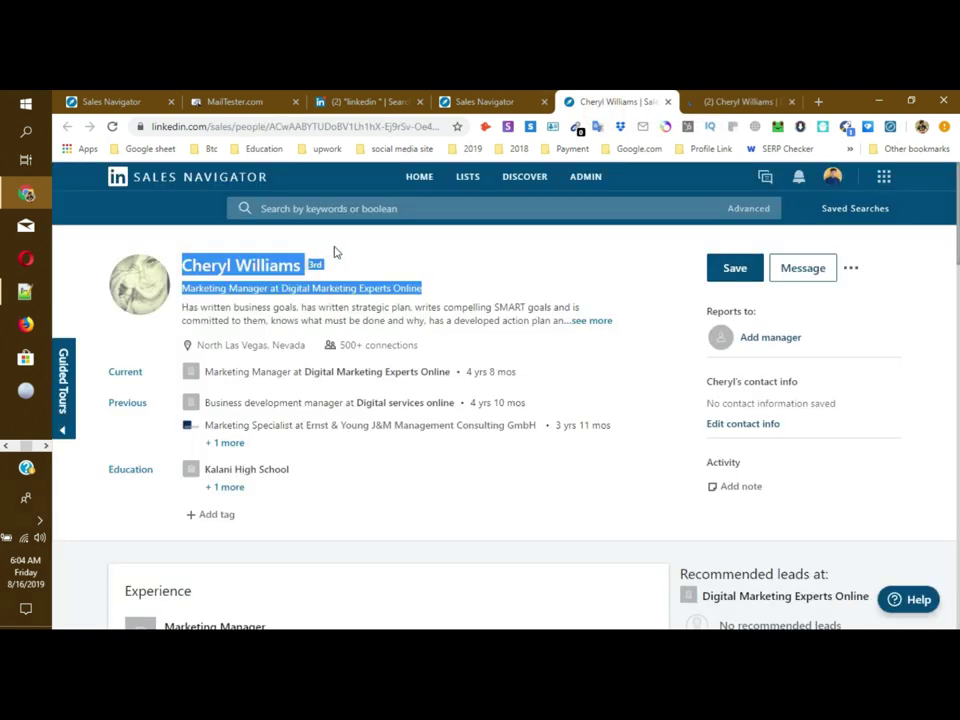
{"action": "left_click", "coordinate": [351, 257]}
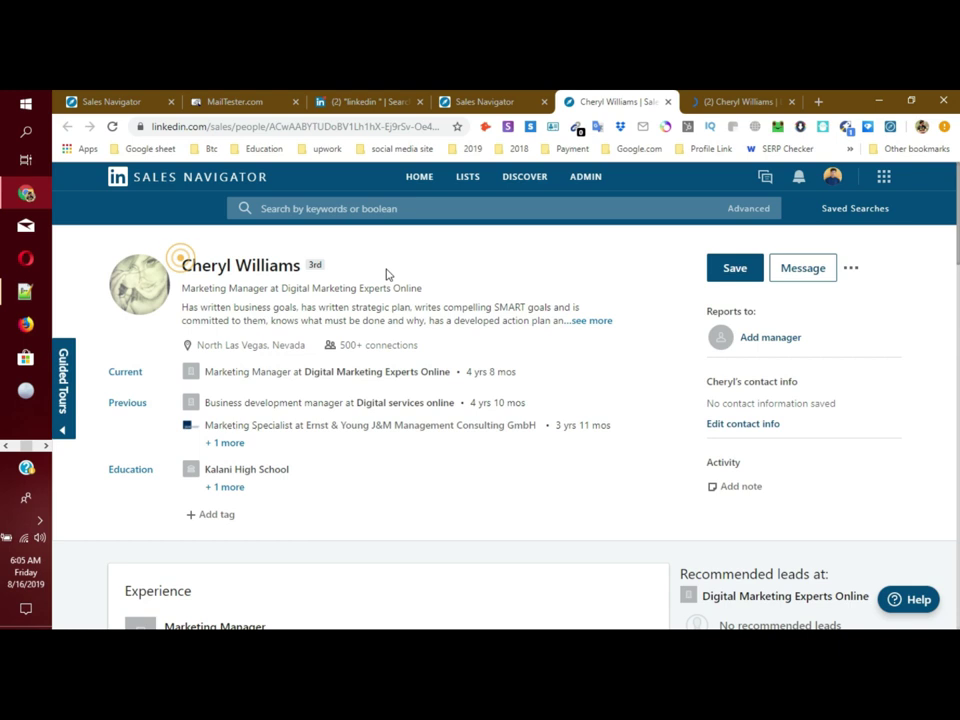
{"action": "left_click_drag", "start_coordinate": [420, 292], "coordinate": [246, 264]}
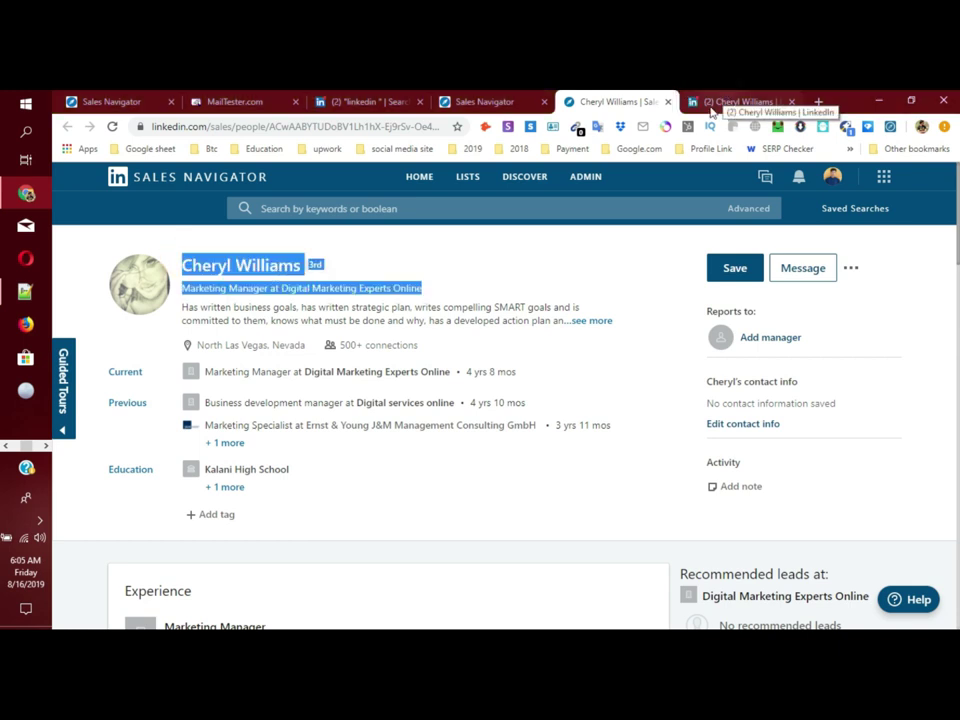
{"action": "right_click", "coordinate": [268, 286]}
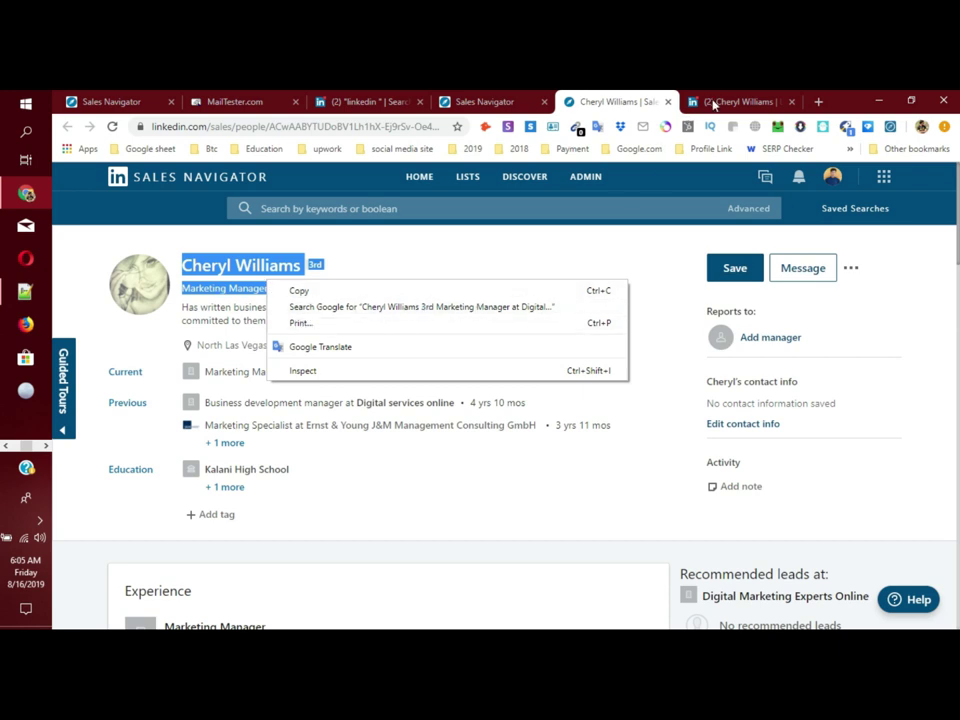
{"action": "left_click", "coordinate": [714, 102]}
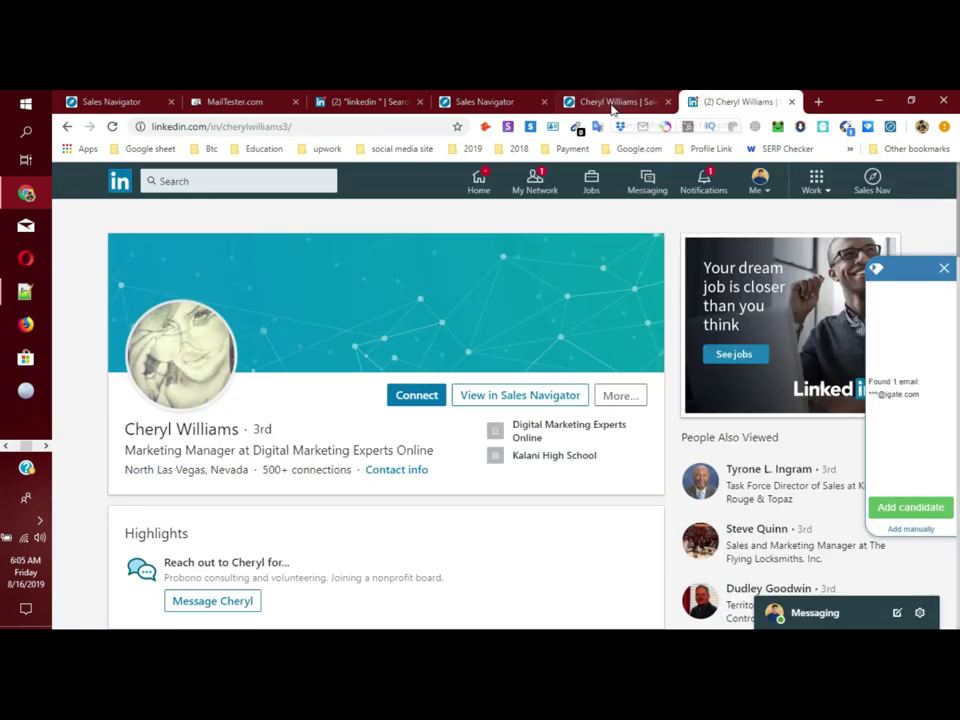
{"action": "left_click", "coordinate": [612, 103]}
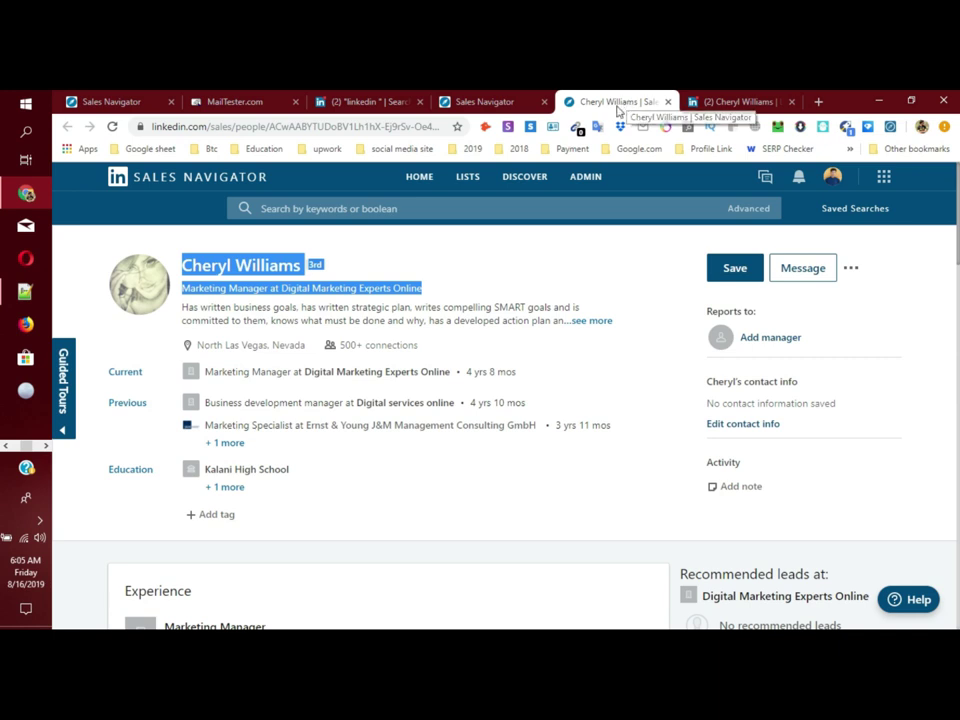
Step: Copy the lead's LinkedIn.com URL from the ••• menu and switch to the spreadsheet
{"action": "left_click", "coordinate": [852, 272]}
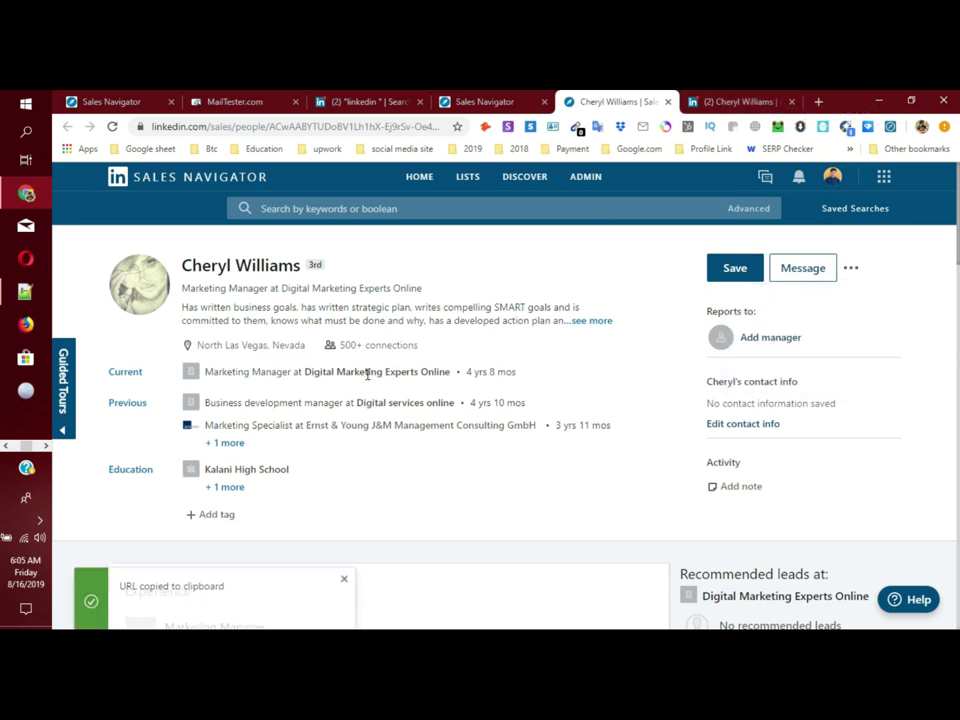
{"action": "left_click", "coordinate": [810, 376]}
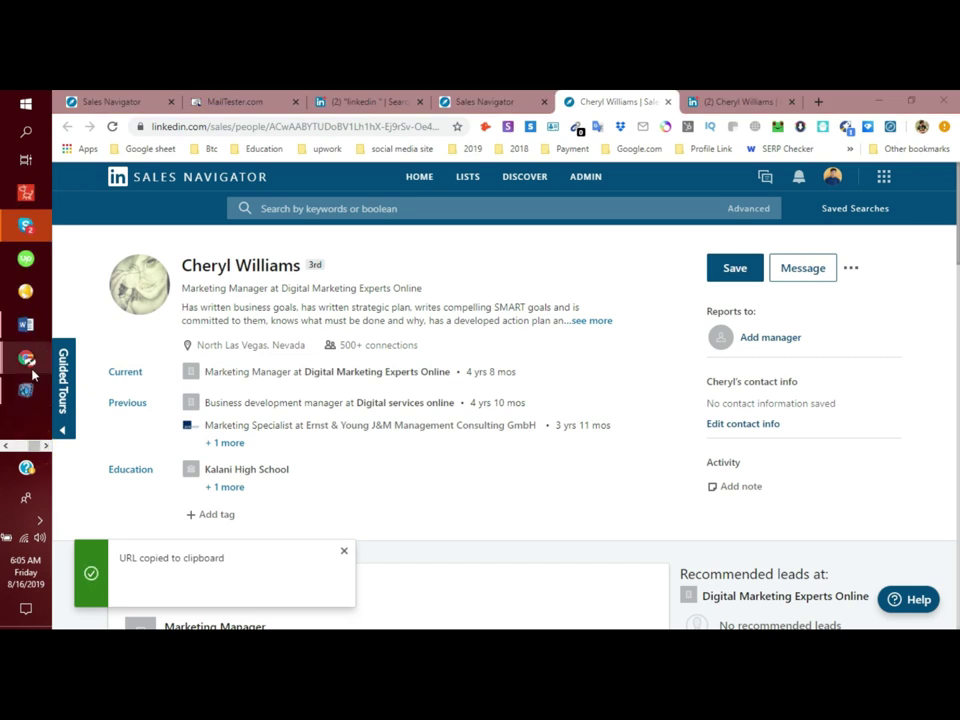
{"action": "left_click", "coordinate": [31, 370]}
{"action": "left_click", "coordinate": [146, 335]}
Step: Paste the public LinkedIn profile URL into cell D9 below the Sales Navigator link
{"action": "left_click", "coordinate": [341, 398]}
{"action": "key", "text": "ctrl+v"}
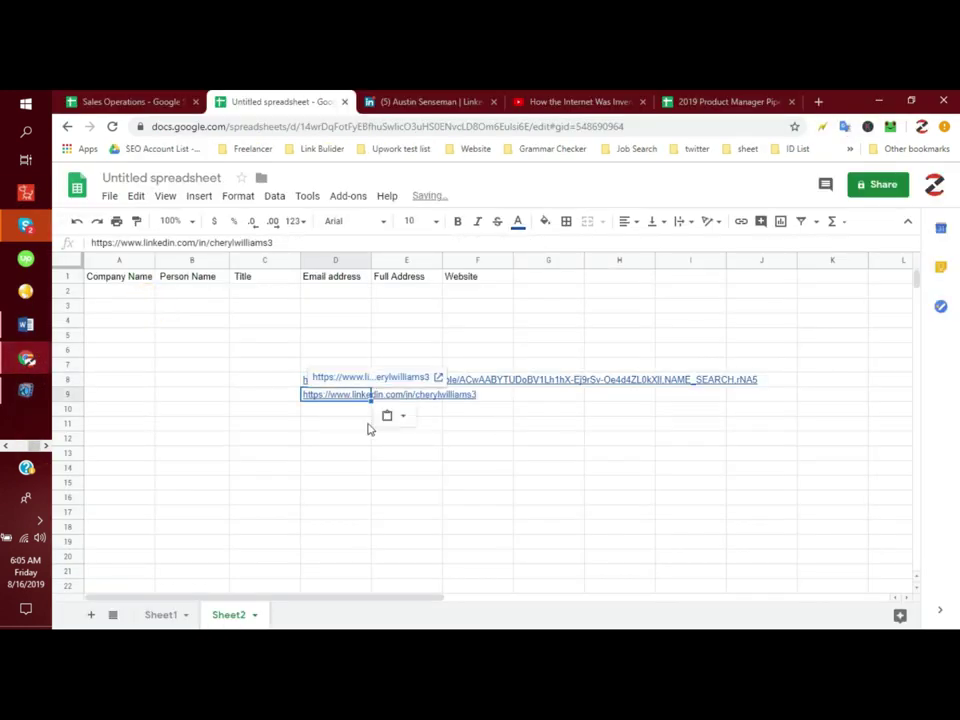
{"action": "left_click", "coordinate": [398, 440]}
{"action": "left_click", "coordinate": [336, 383]}
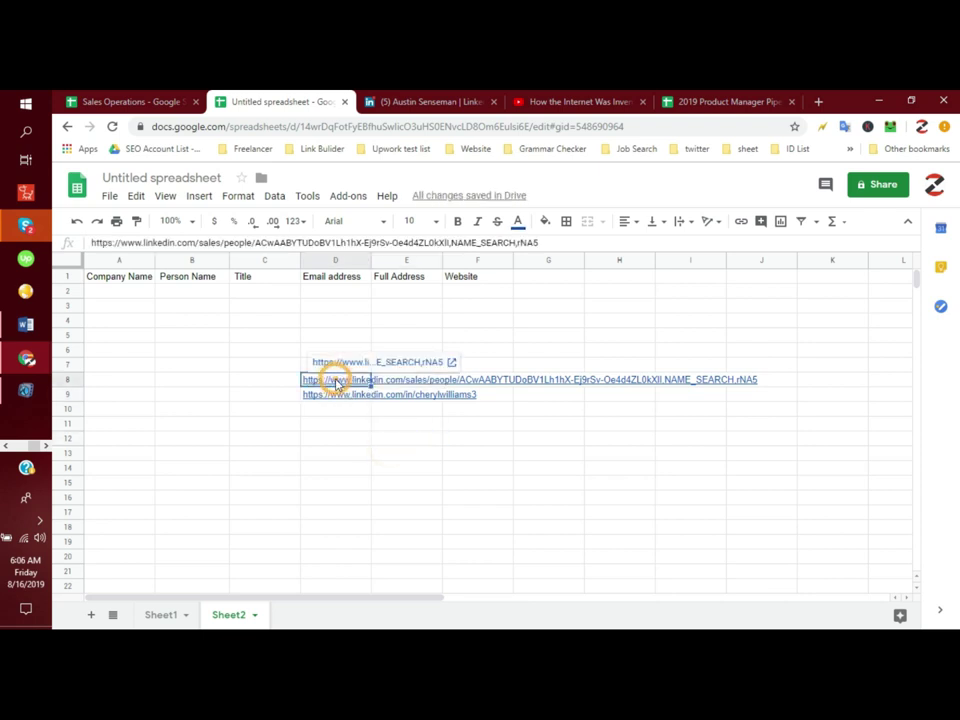
{"action": "left_click", "coordinate": [334, 396]}
{"action": "left_click", "coordinate": [336, 408]}
{"action": "left_click", "coordinate": [270, 398]}
Step: Start typing the 'Bad Link' label in cell C8
{"action": "left_click", "coordinate": [276, 380]}
{"action": "left_click", "coordinate": [280, 394]}
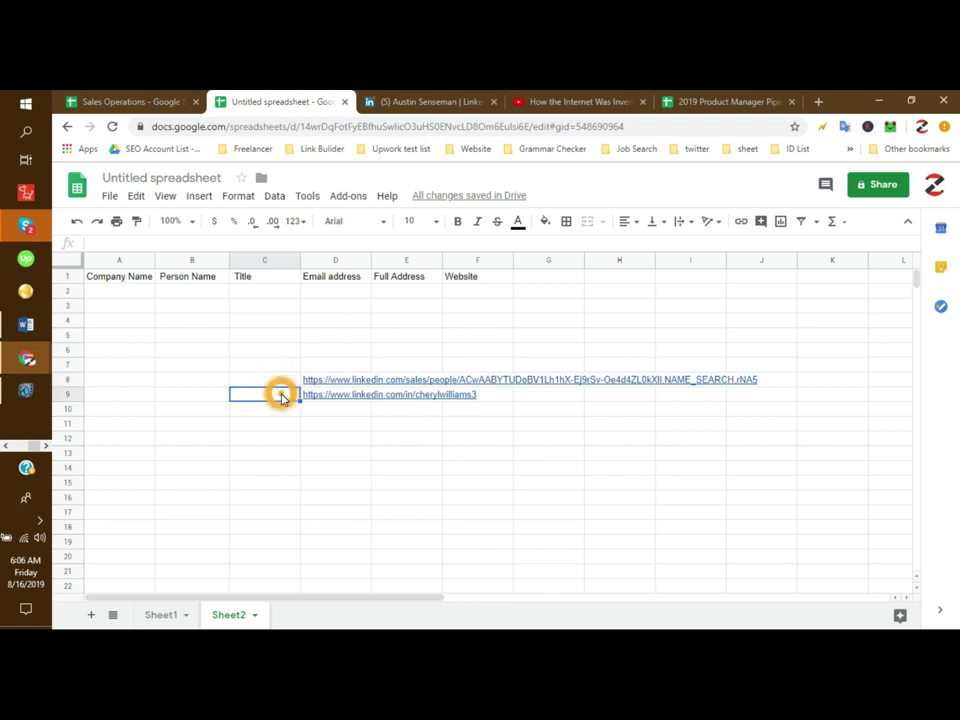
{"action": "left_click", "coordinate": [388, 422]}
{"action": "left_click", "coordinate": [355, 382]}
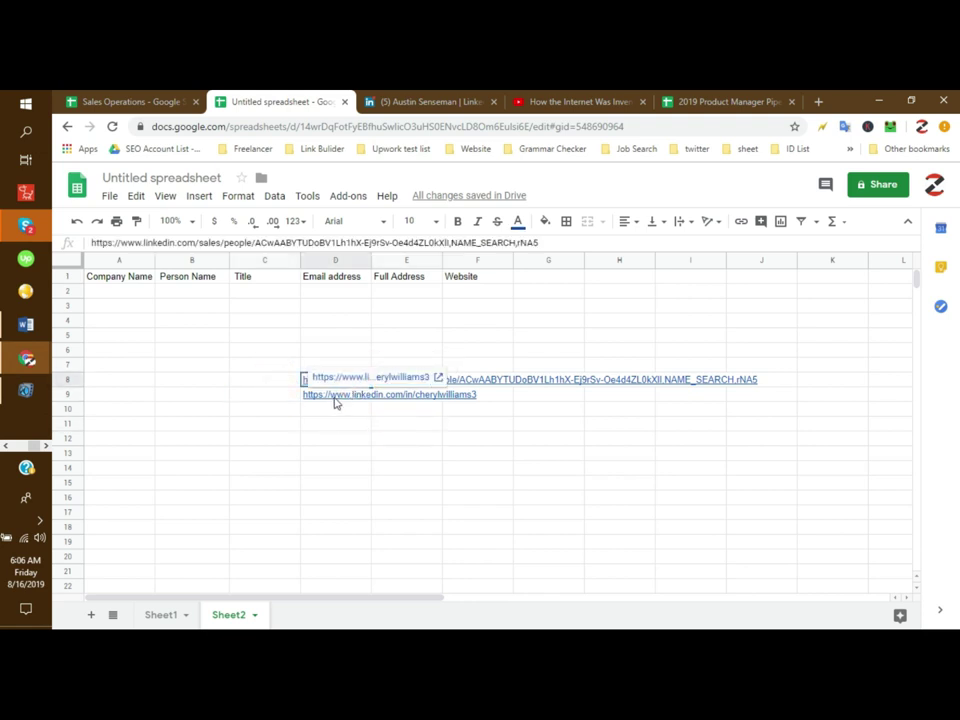
{"action": "left_click", "coordinate": [280, 380]}
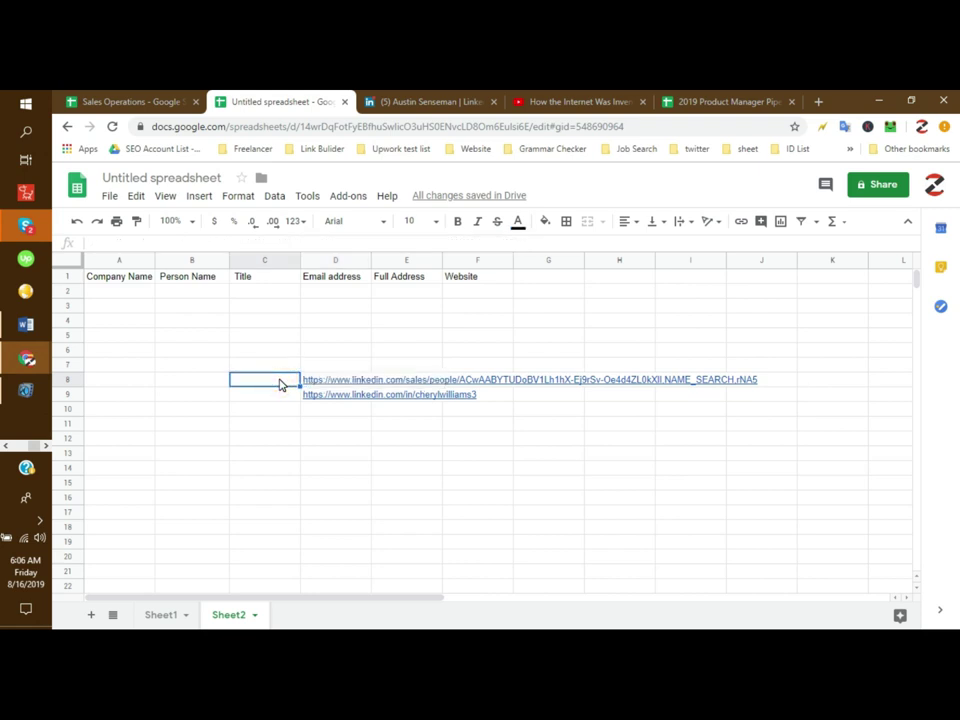
{"action": "type", "text": "Bad Link"}
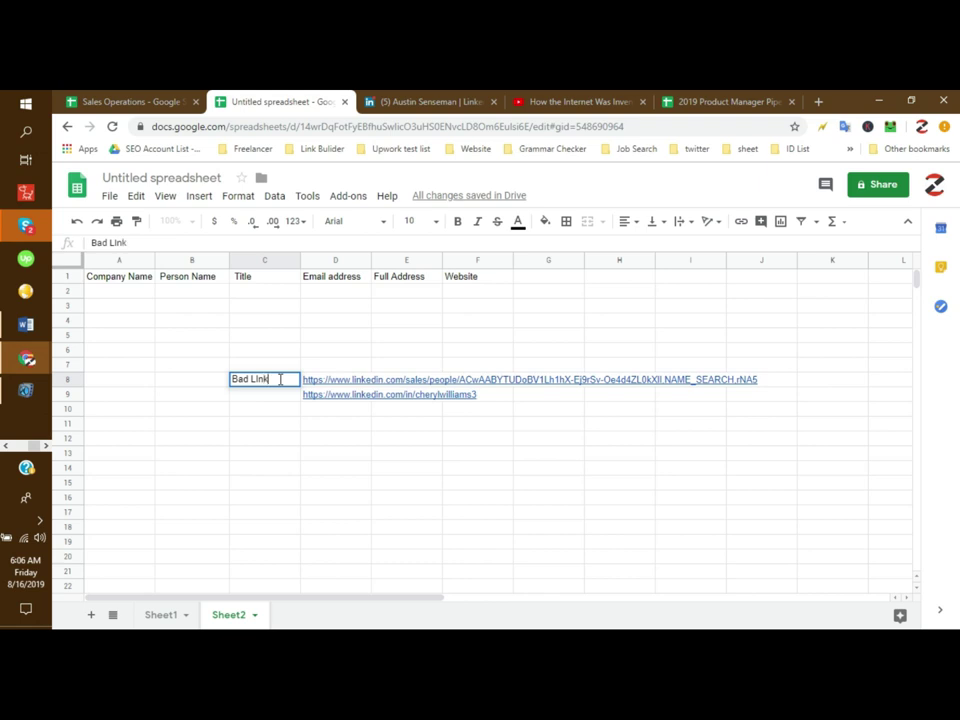
Step: Confirm the 'Bad Link :' label and shade row C8:F8 orange
{"action": "key", "text": "Return"}
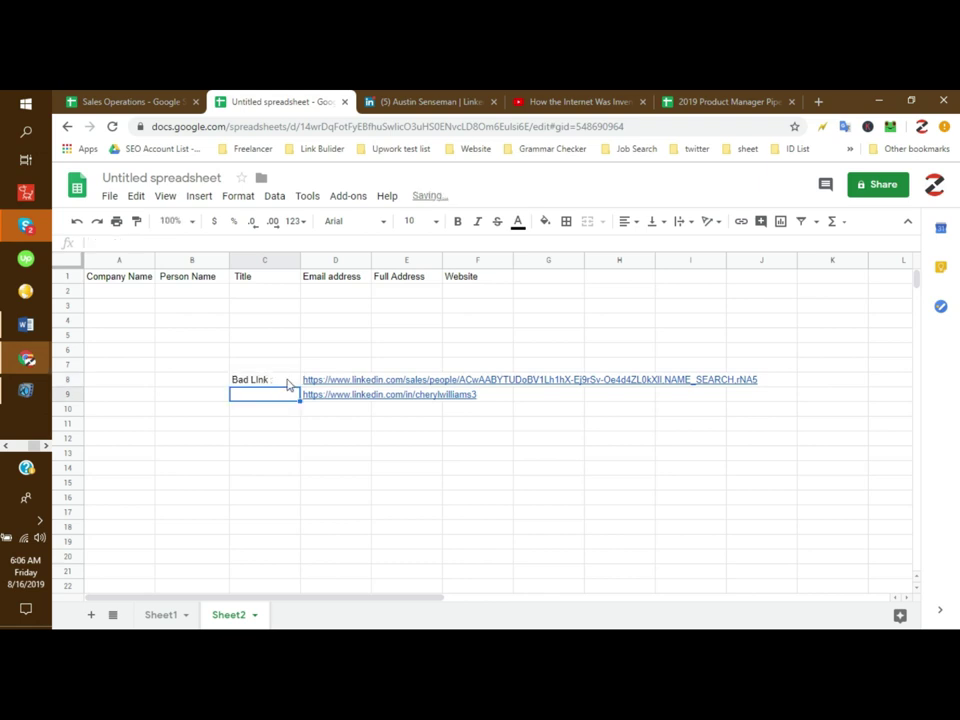
{"action": "left_click", "coordinate": [276, 366]}
{"action": "left_click_drag", "start_coordinate": [279, 381], "coordinate": [466, 388]}
{"action": "left_click", "coordinate": [544, 222]}
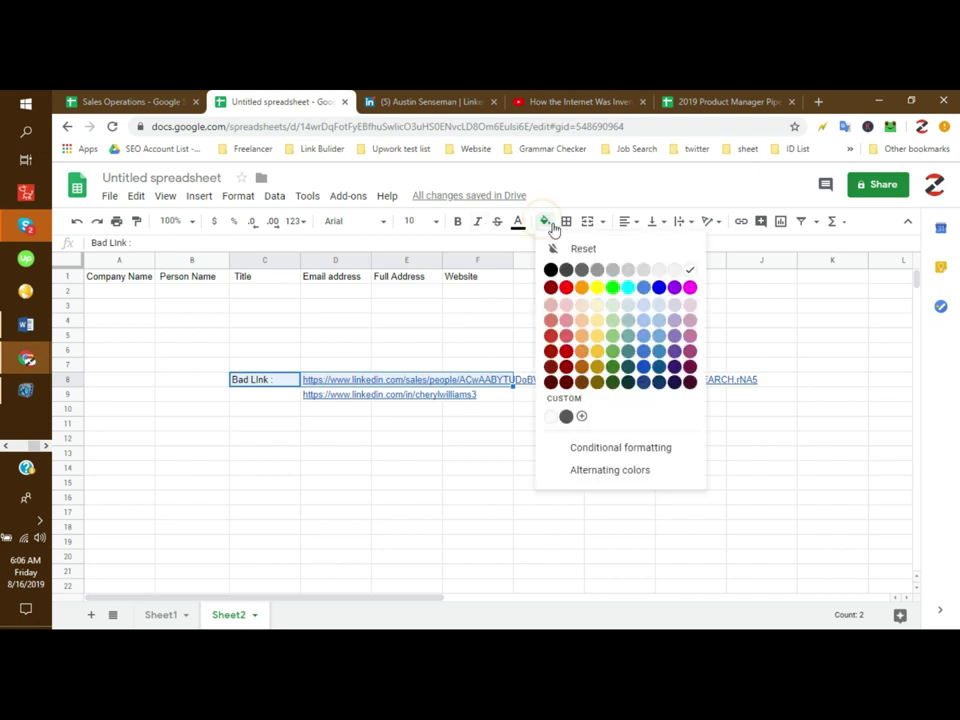
{"action": "left_click", "coordinate": [582, 289]}
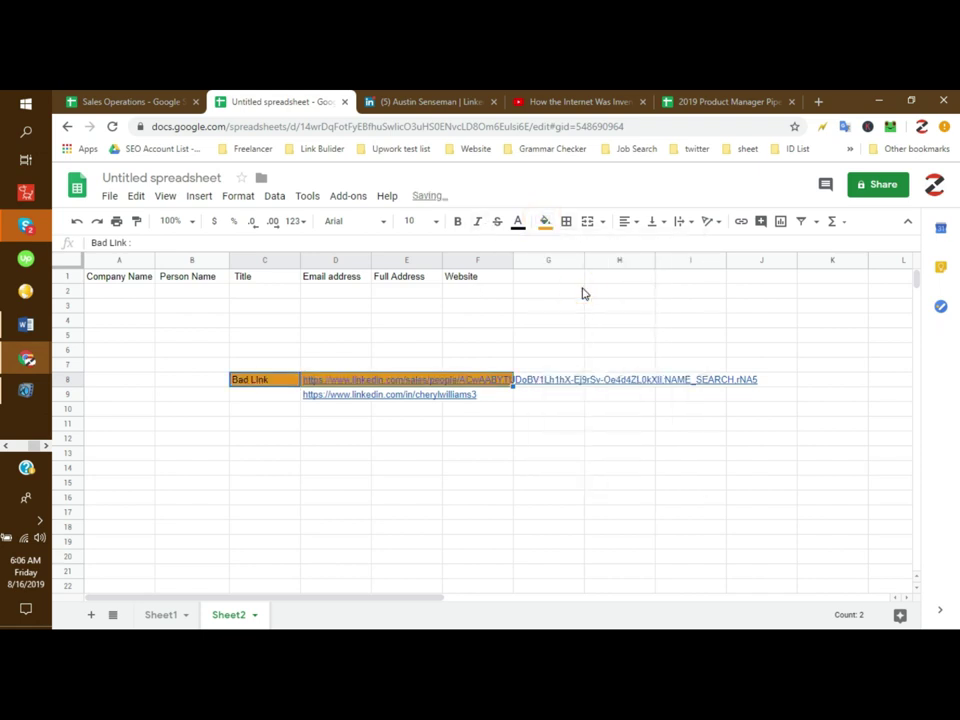
{"action": "left_click", "coordinate": [447, 502]}
Step: Label C9 'good Link :' and shade row C9:F9 green
{"action": "left_click", "coordinate": [270, 398]}
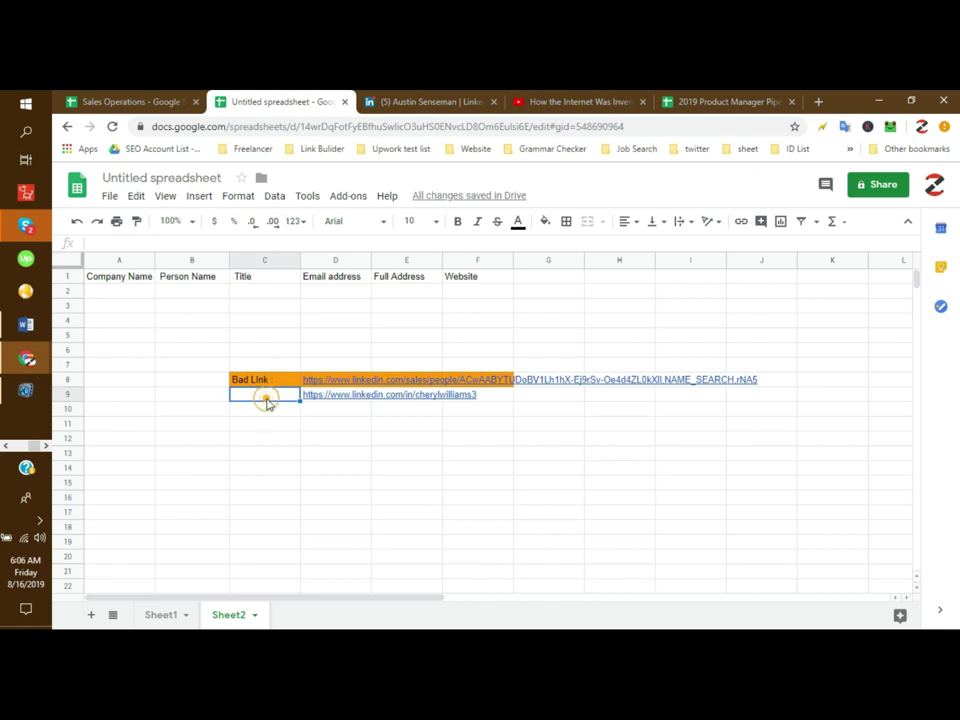
{"action": "type", "text": "good Link :"}
{"action": "key", "text": "Return"}
{"action": "left_click", "coordinate": [265, 397]}
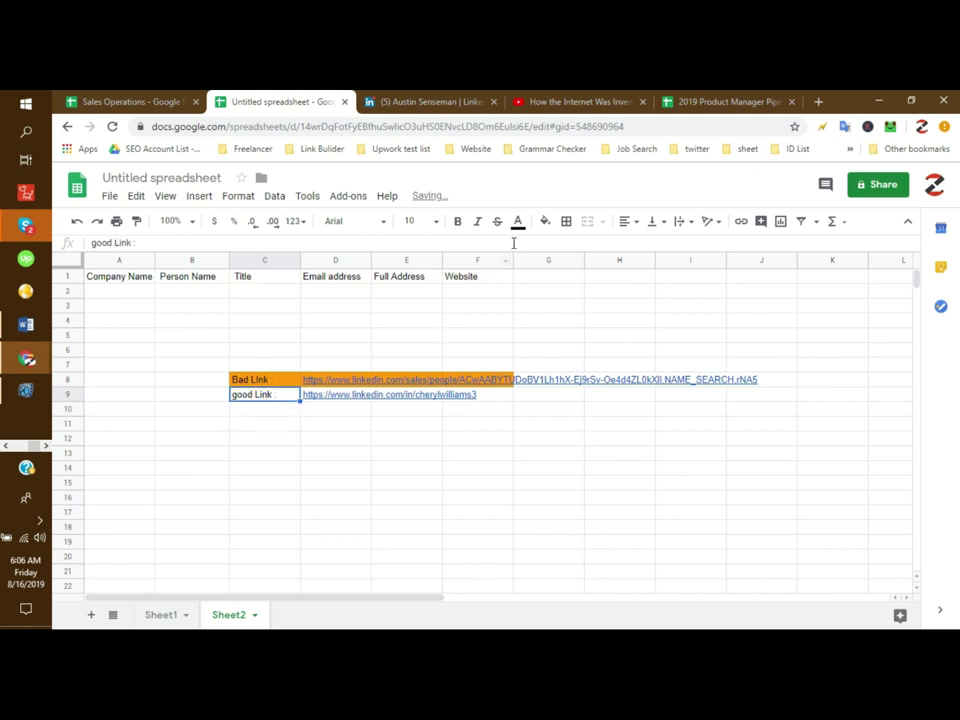
{"action": "left_click", "coordinate": [545, 221]}
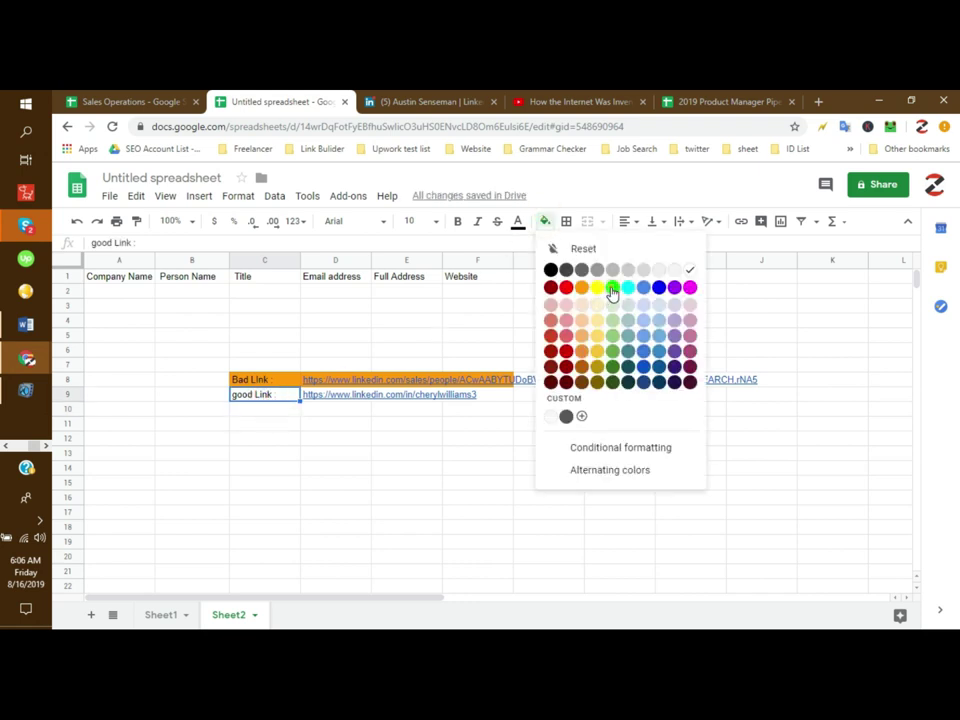
{"action": "left_click", "coordinate": [611, 289]}
{"action": "left_click", "coordinate": [340, 440]}
{"action": "left_click_drag", "start_coordinate": [287, 399], "coordinate": [480, 403]}
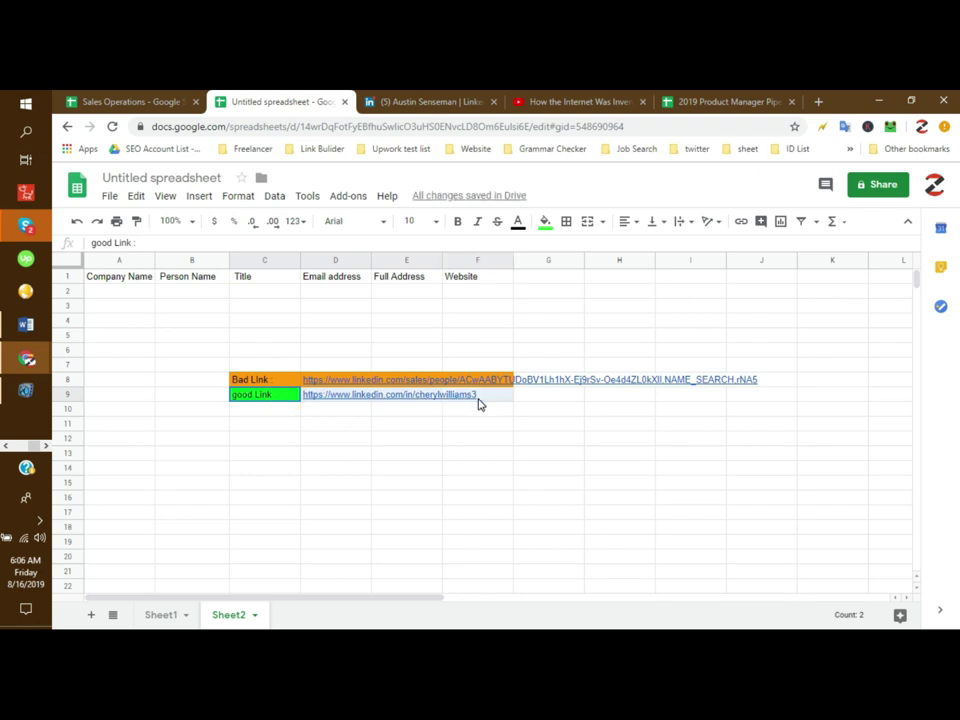
{"action": "left_click", "coordinate": [543, 222]}
{"action": "left_click", "coordinate": [613, 290]}
{"action": "left_click", "coordinate": [472, 467]}
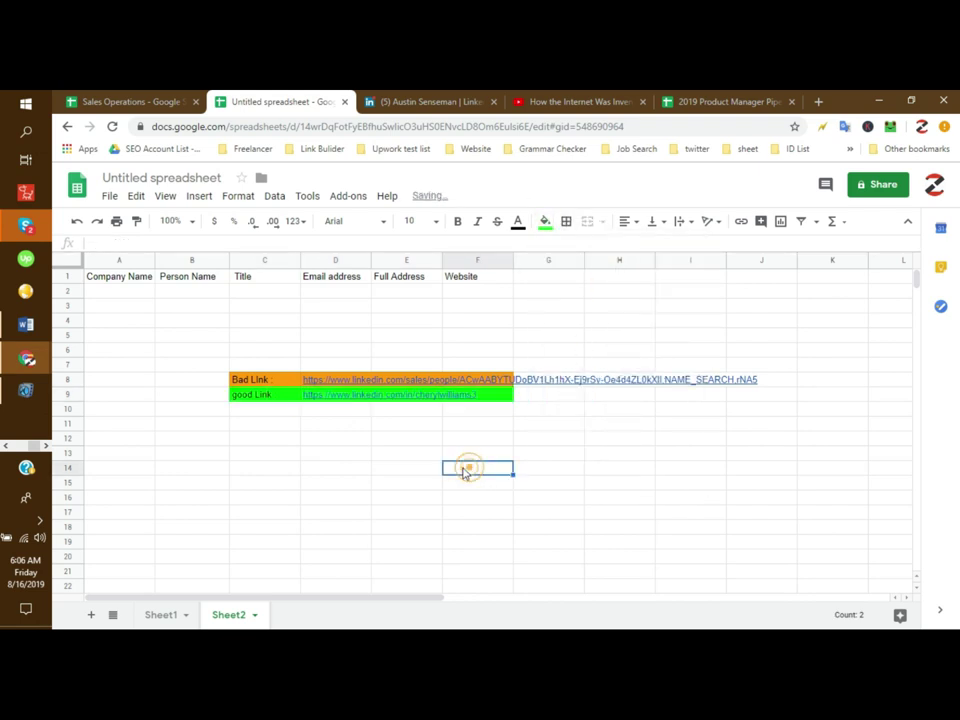
Step: Return to the lead's Sales Navigator profile window
{"action": "left_click", "coordinate": [262, 385]}
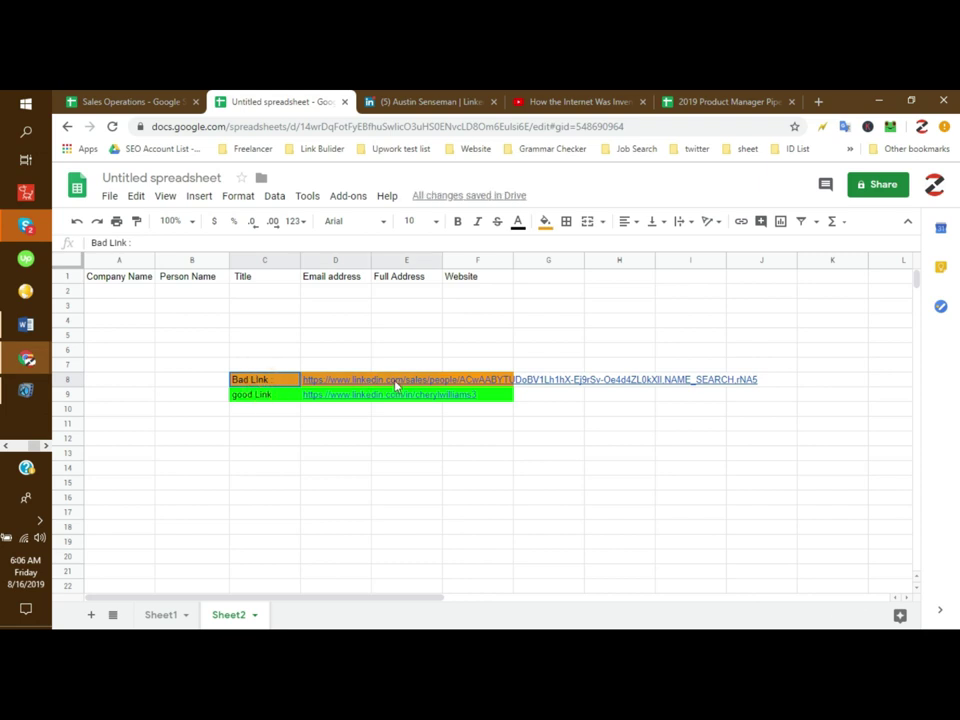
{"action": "left_click", "coordinate": [332, 370]}
{"action": "left_click", "coordinate": [419, 101]}
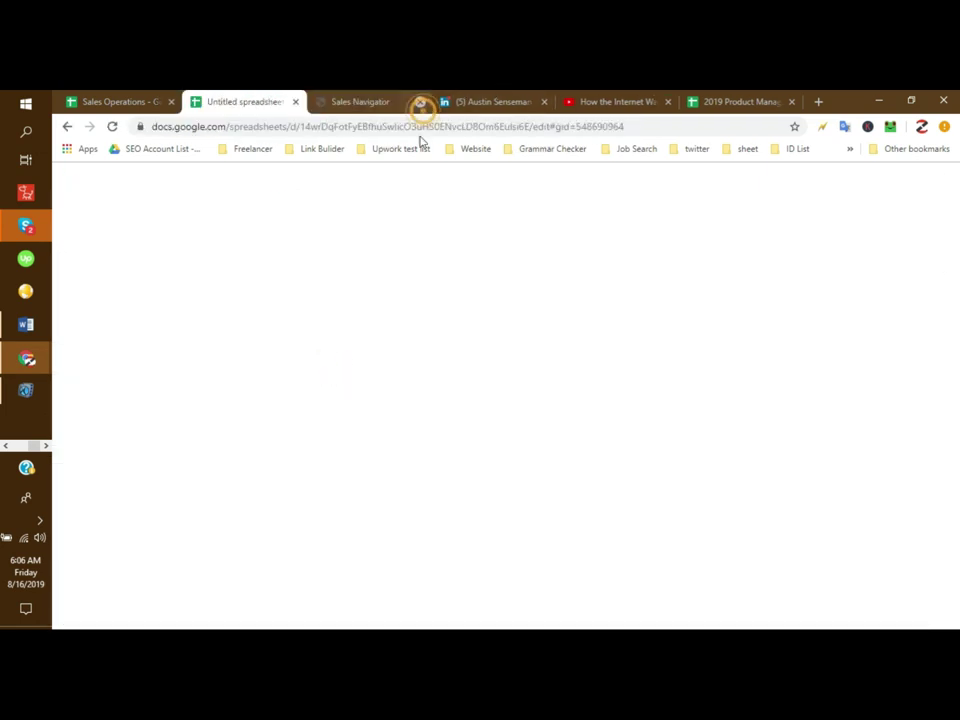
{"action": "left_click", "coordinate": [318, 348]}
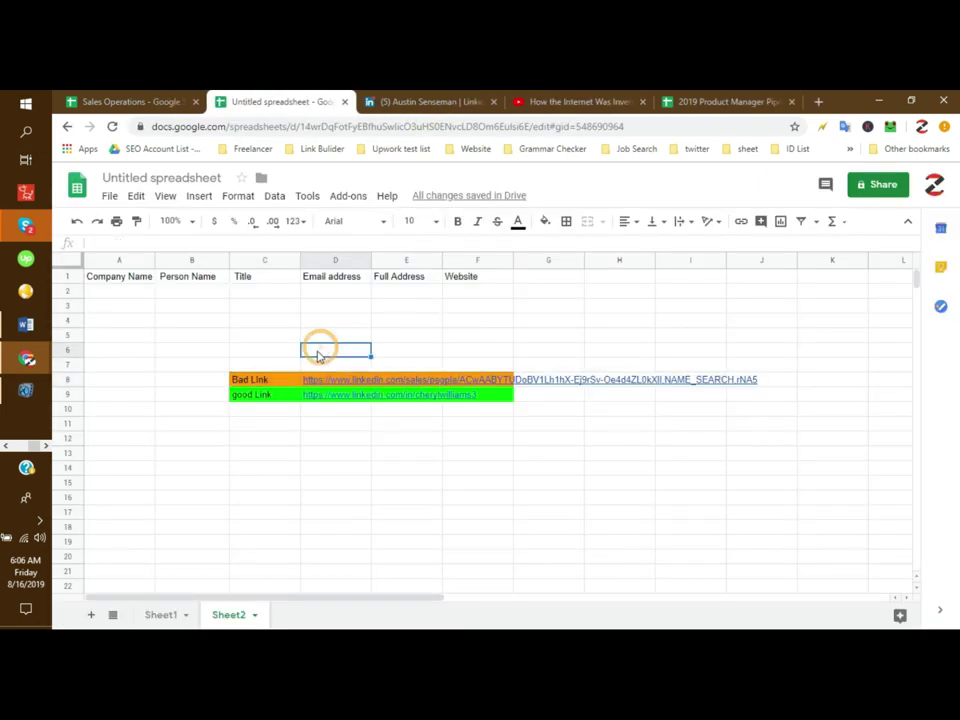
{"action": "left_click", "coordinate": [201, 380]}
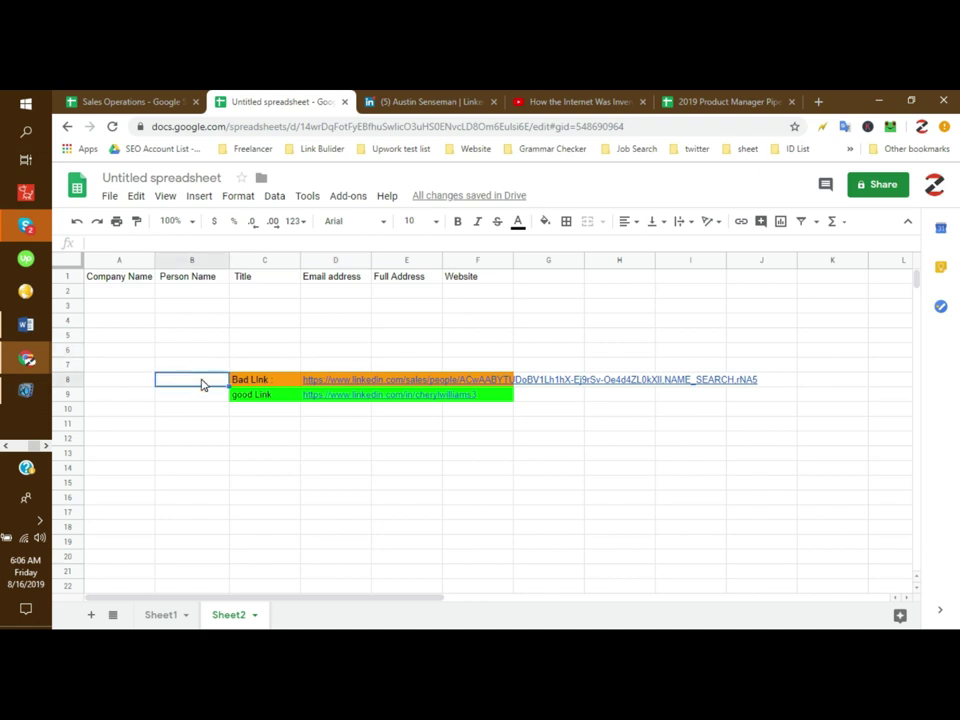
{"action": "left_click", "coordinate": [5, 446]}
{"action": "left_click", "coordinate": [27, 195]}
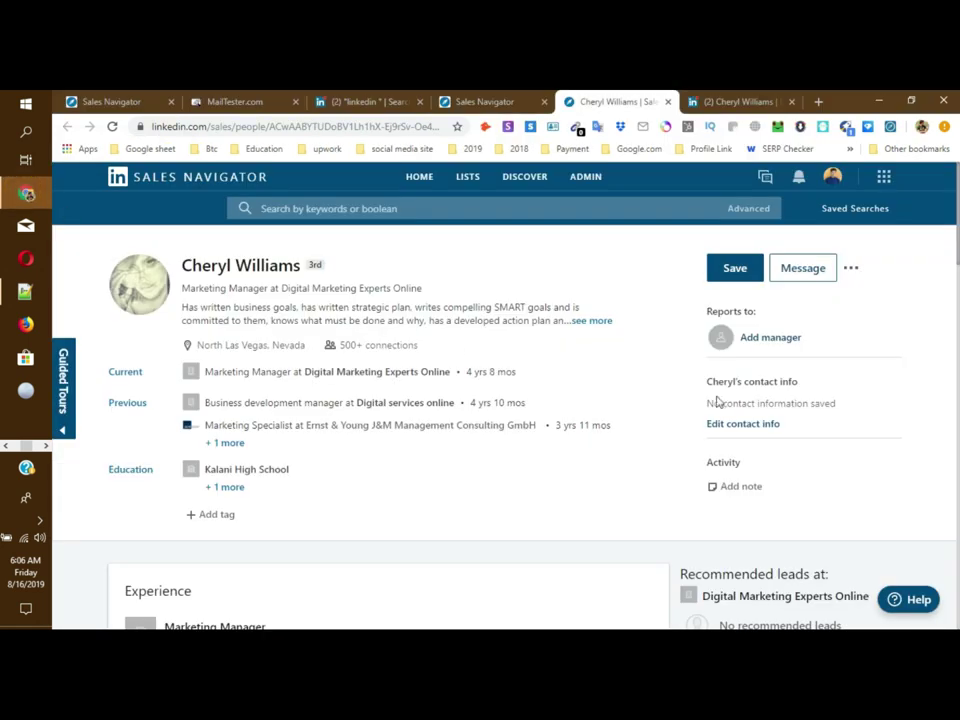
{"action": "left_click", "coordinate": [850, 267]}
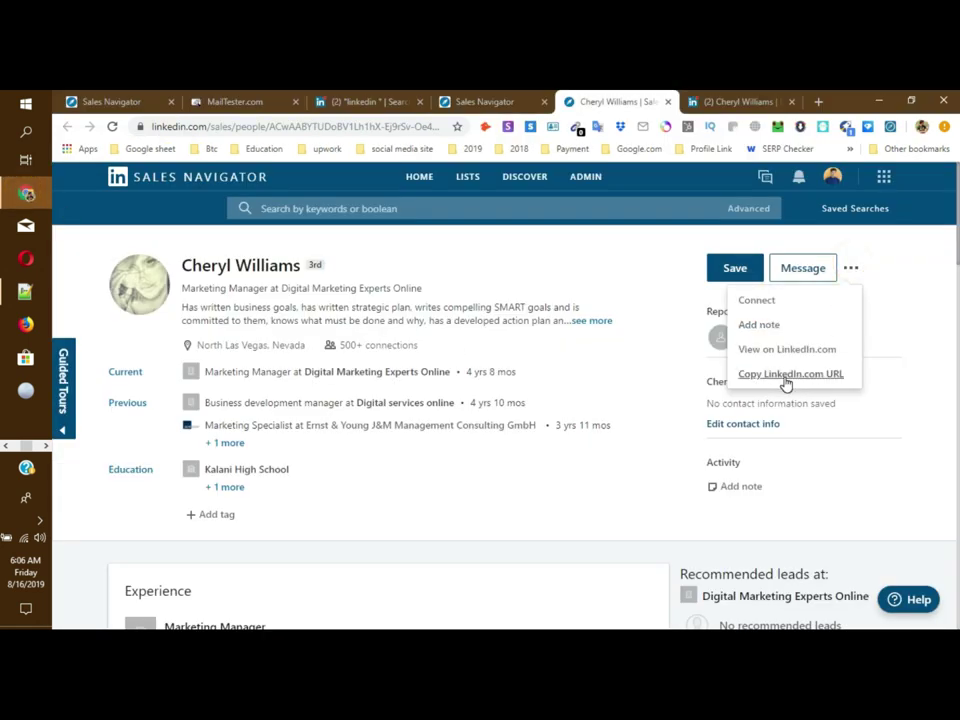
{"action": "left_click", "coordinate": [728, 101]}
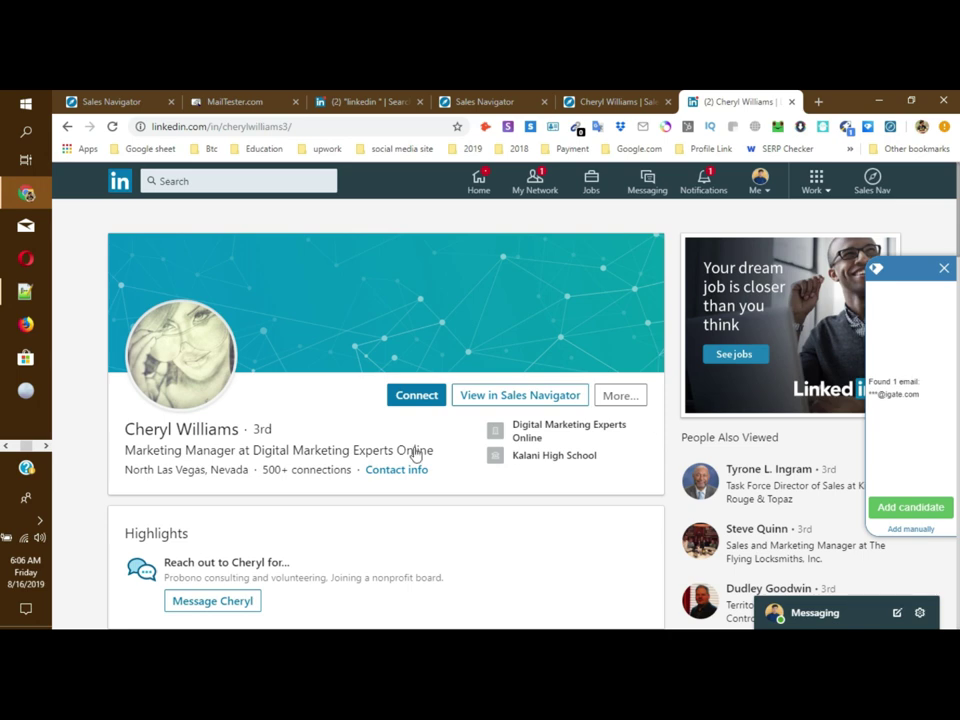
{"action": "scroll", "coordinate": [289, 396], "scroll_direction": "down", "scroll_amount": 4}
{"action": "scroll", "coordinate": [690, 417], "scroll_direction": "down", "scroll_amount": 3}
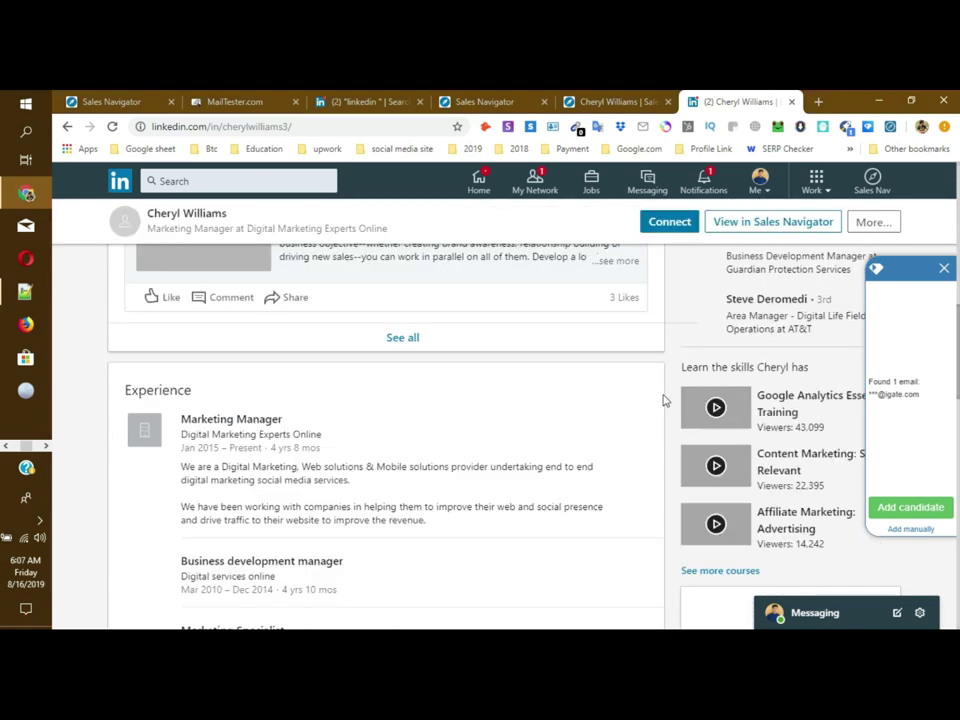
{"action": "scroll", "coordinate": [561, 394], "scroll_direction": "up", "scroll_amount": 4}
{"action": "scroll", "coordinate": [593, 397], "scroll_direction": "up", "scroll_amount": 3}
{"action": "scroll", "coordinate": [593, 397], "scroll_direction": "down", "scroll_amount": 4}
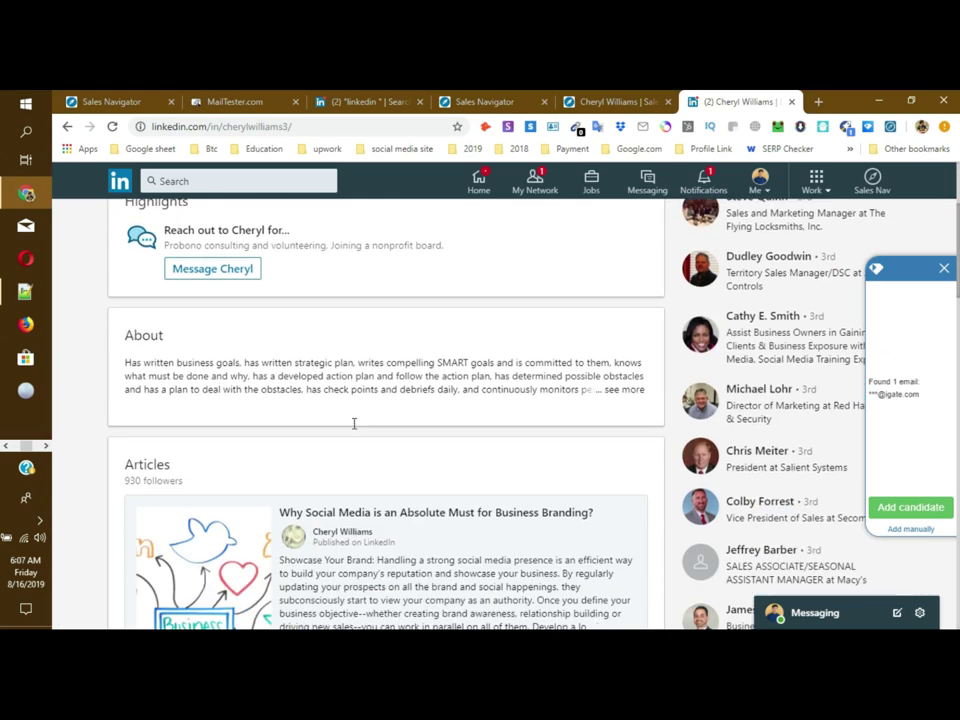
{"action": "left_click", "coordinate": [625, 371]}
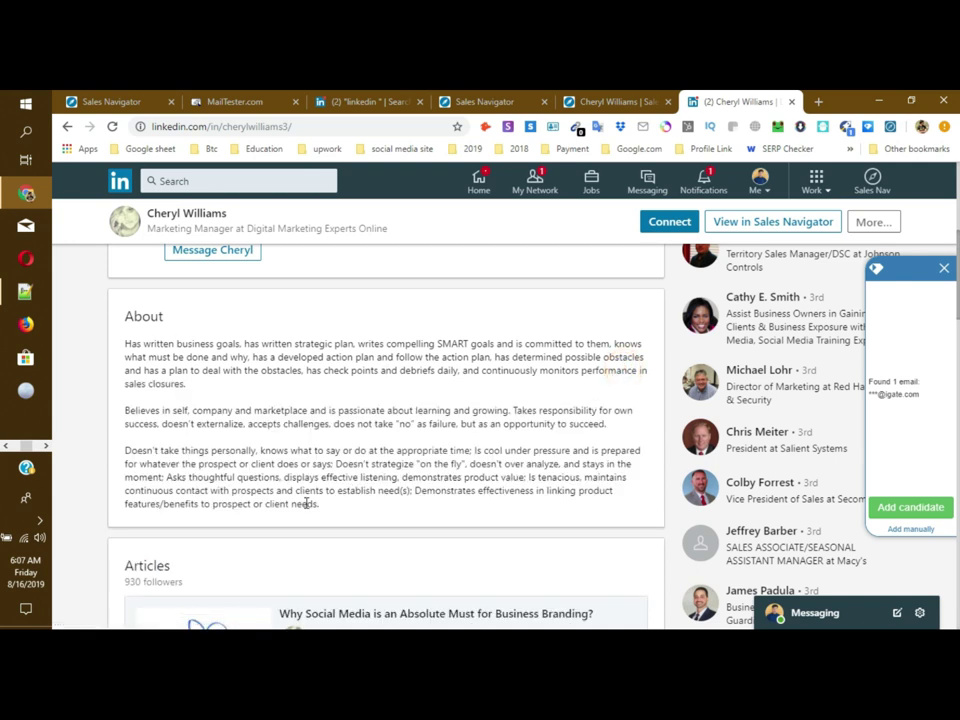
{"action": "left_click_drag", "start_coordinate": [335, 511], "coordinate": [125, 341]}
{"action": "left_click", "coordinate": [321, 381]}
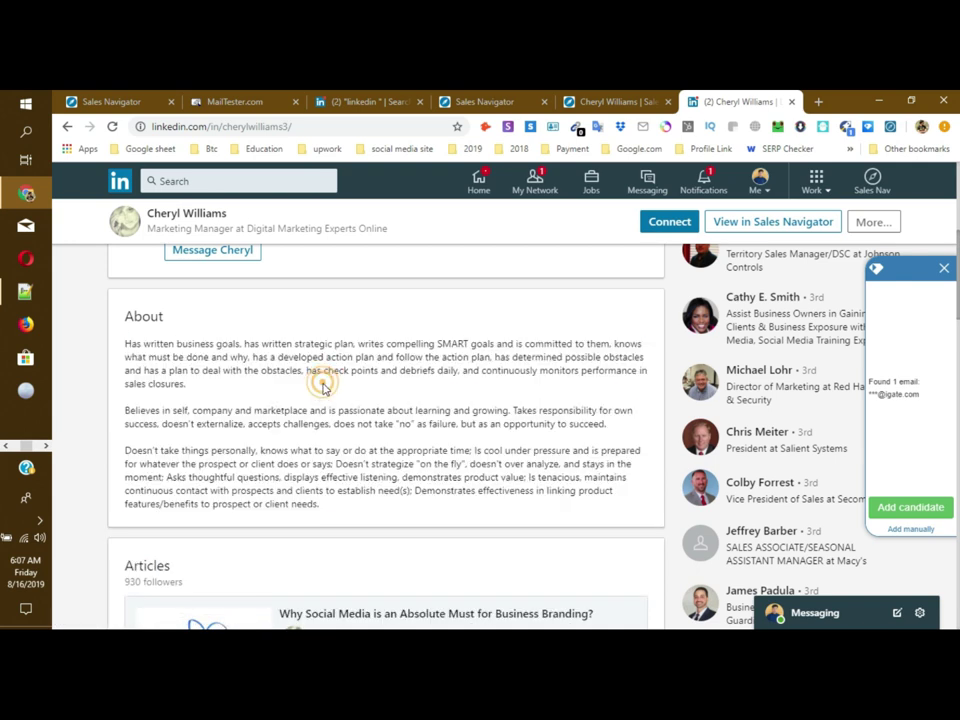
{"action": "scroll", "coordinate": [323, 389], "scroll_direction": "down", "scroll_amount": 5}
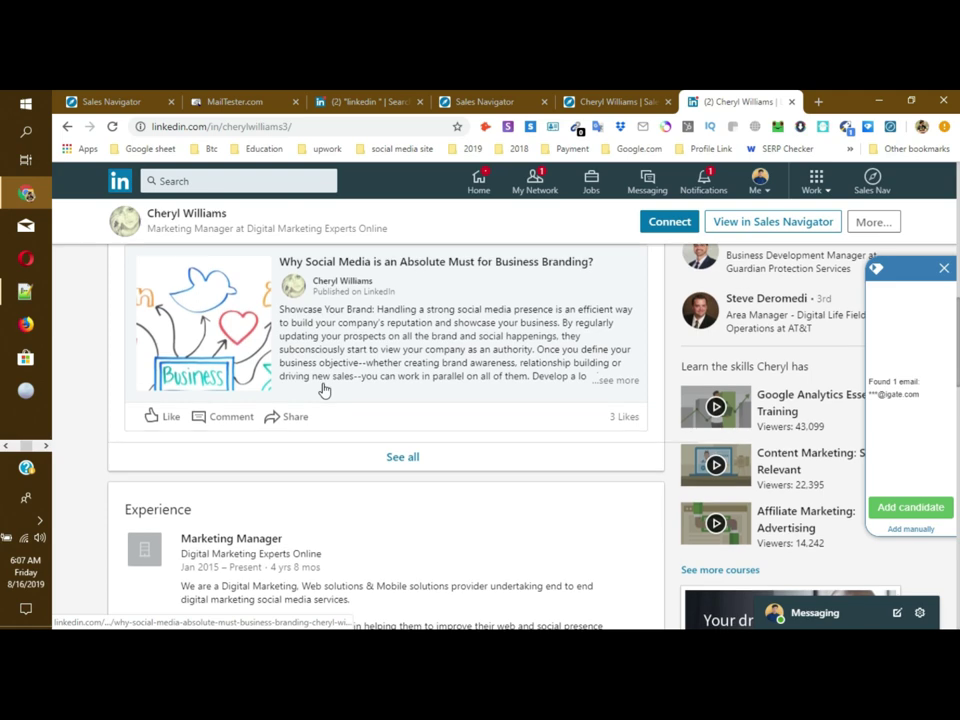
{"action": "scroll", "coordinate": [323, 389], "scroll_direction": "down", "scroll_amount": 4}
{"action": "scroll", "coordinate": [323, 389], "scroll_direction": "up", "scroll_amount": 10}
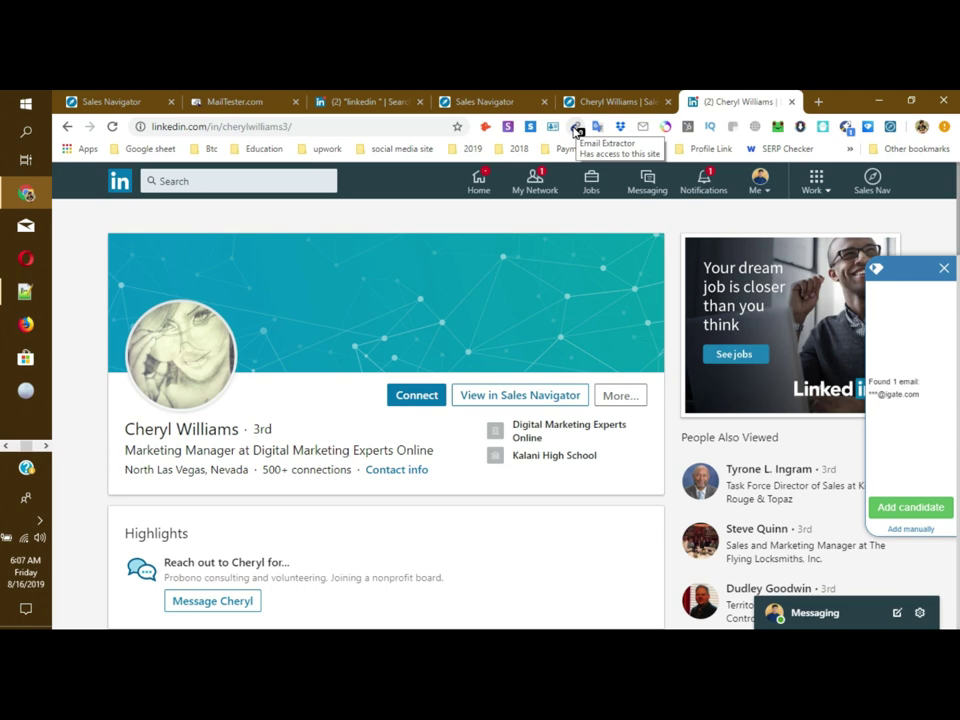
{"action": "scroll", "coordinate": [480, 422], "scroll_direction": "down", "scroll_amount": 10}
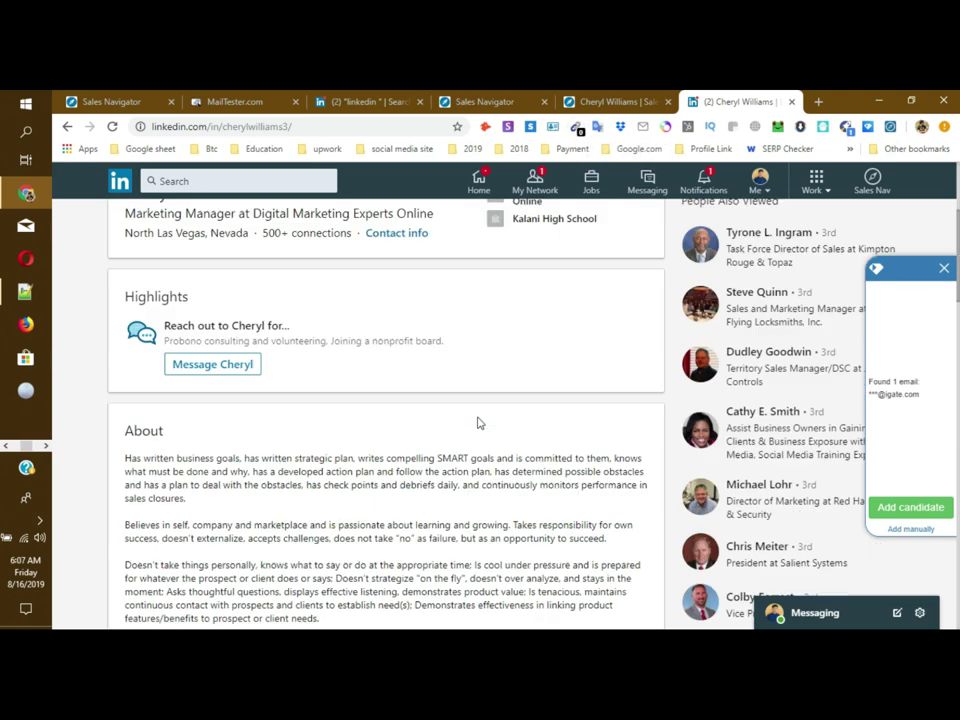
{"action": "scroll", "coordinate": [478, 424], "scroll_direction": "down", "scroll_amount": 5}
{"action": "scroll", "coordinate": [478, 422], "scroll_direction": "up", "scroll_amount": 10}
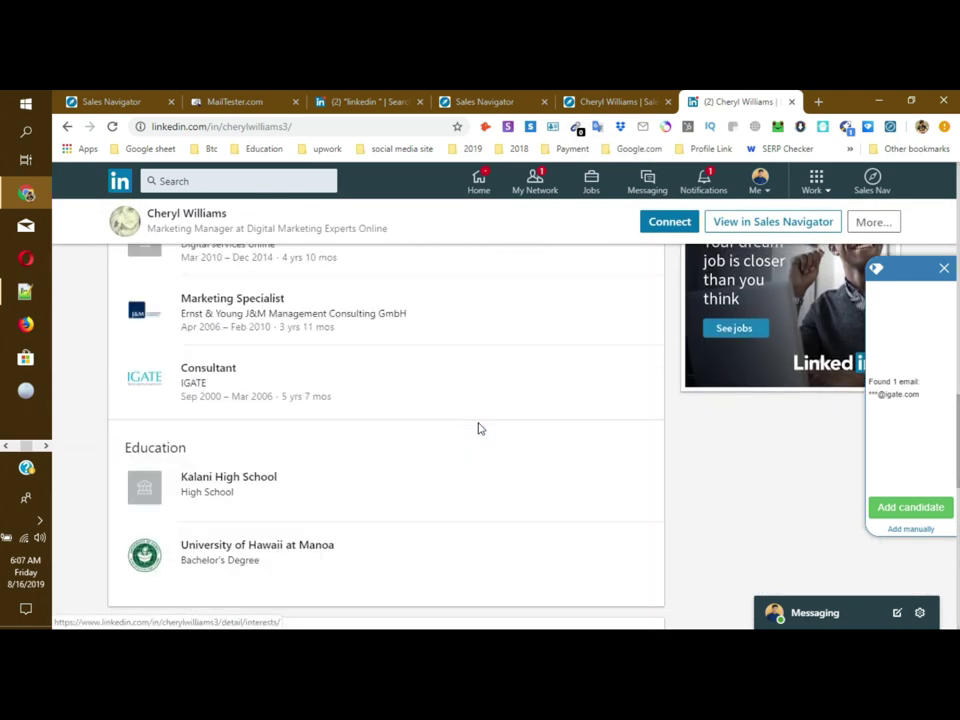
{"action": "scroll", "coordinate": [541, 441], "scroll_direction": "up", "scroll_amount": 8}
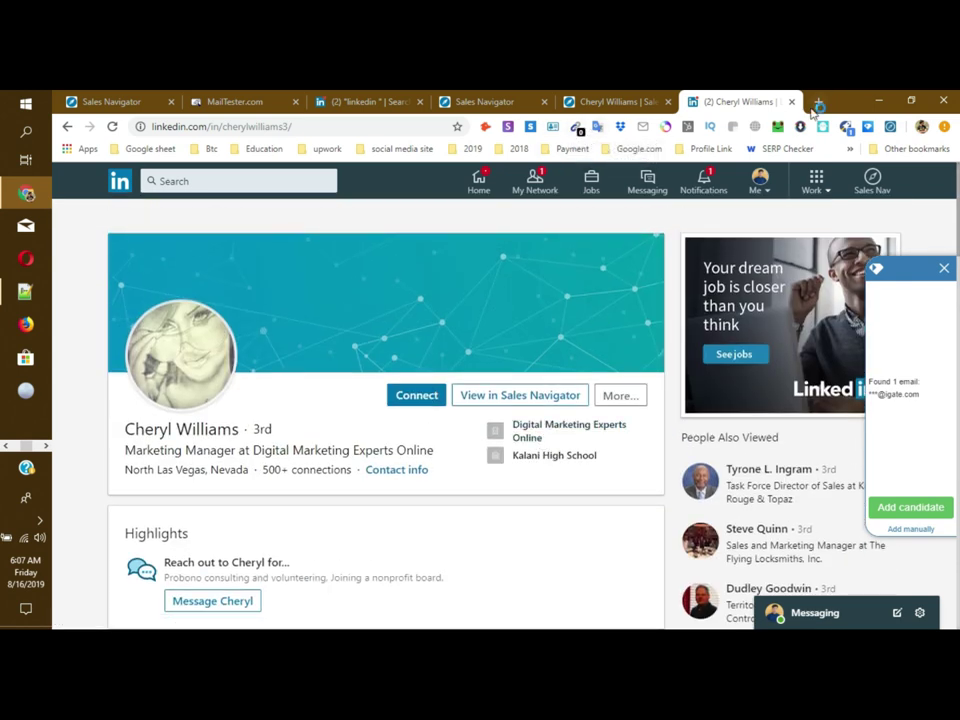
{"action": "left_click", "coordinate": [816, 103]}
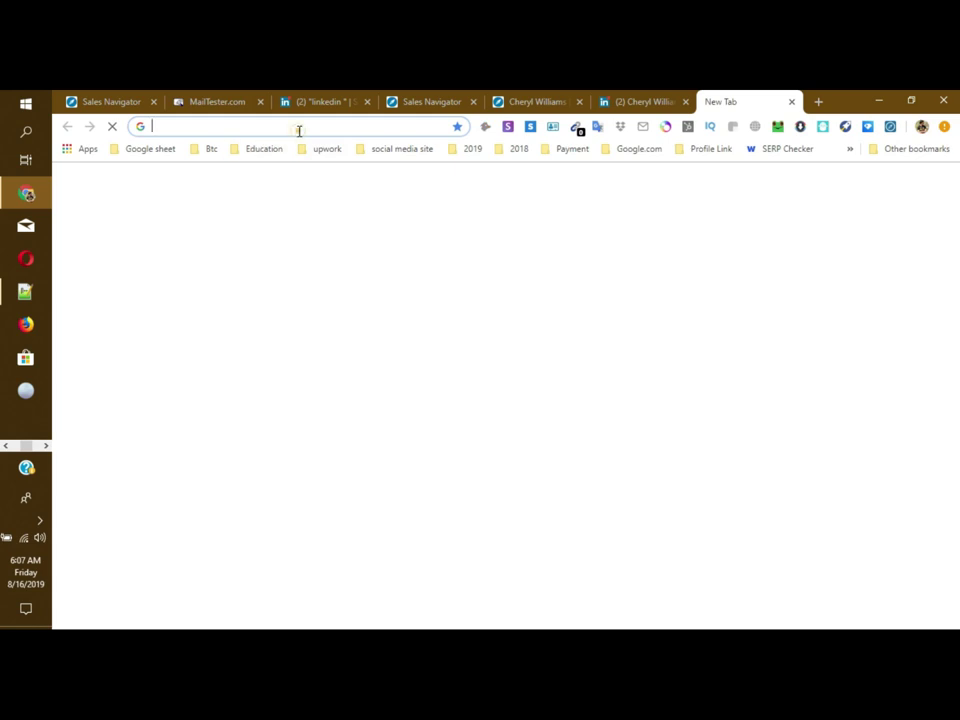
Step: Go to google.com, search for marketing "Email" Address, and browse the results
{"action": "type", "text": "goog"}
{"action": "key", "text": "Return"}
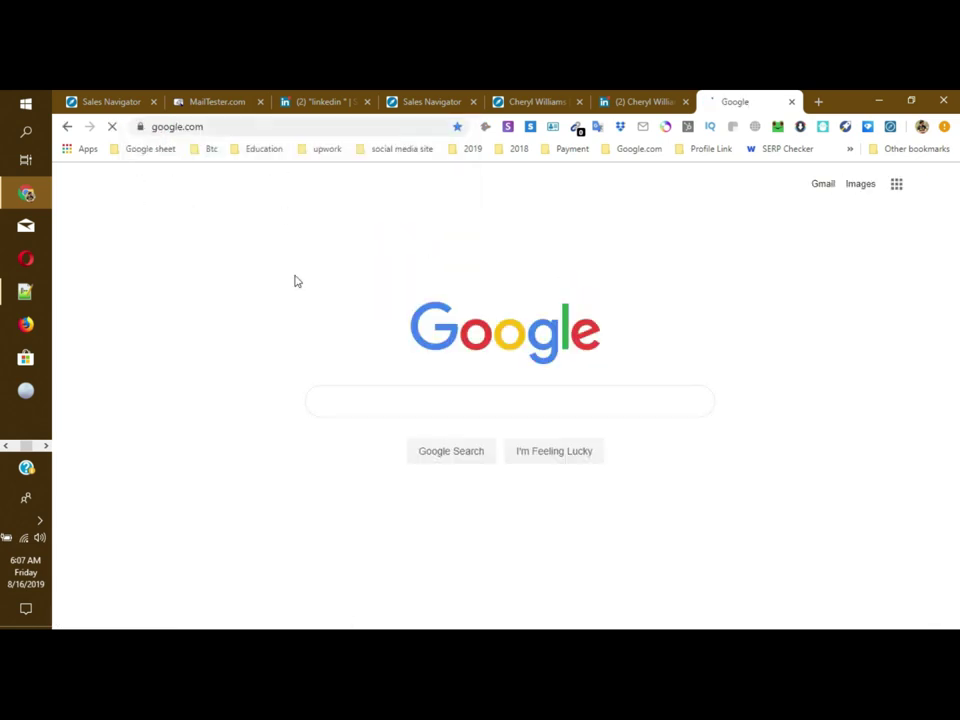
{"action": "left_click", "coordinate": [345, 400]}
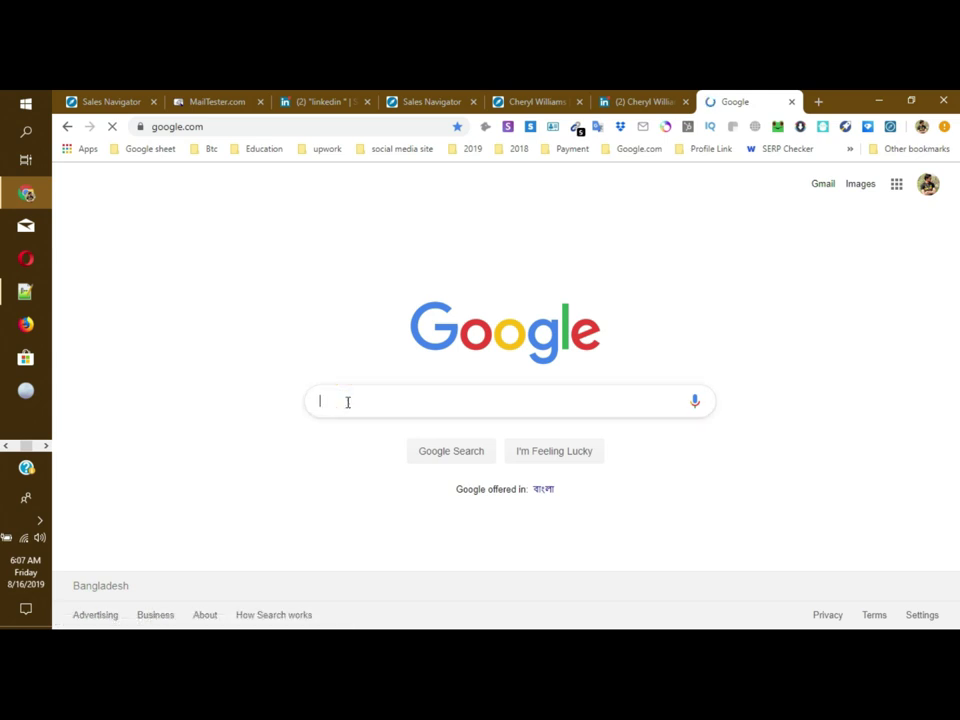
{"action": "type", "text": "\""}
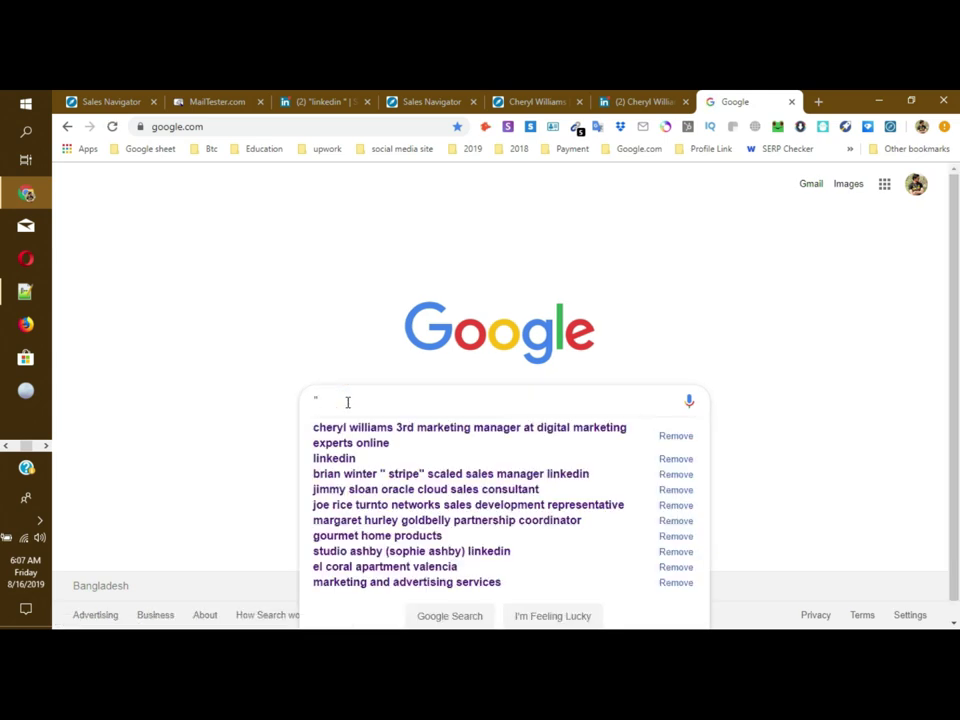
{"action": "key", "text": "BackSpace"}
{"action": "type", "text": "marketing "}
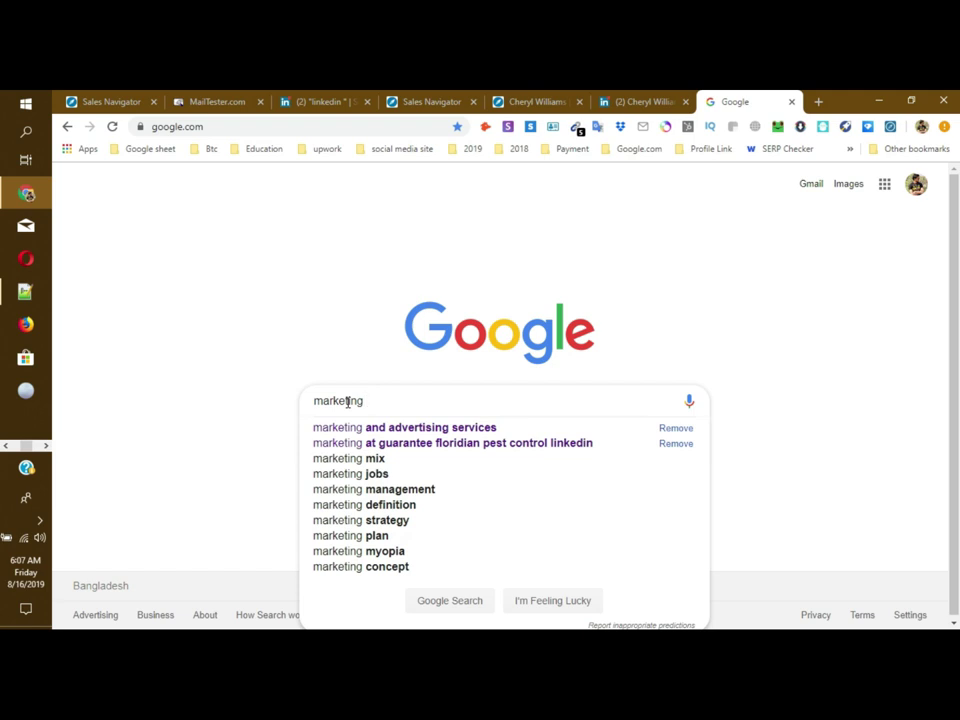
{"action": "type", "text": "\"Email"}
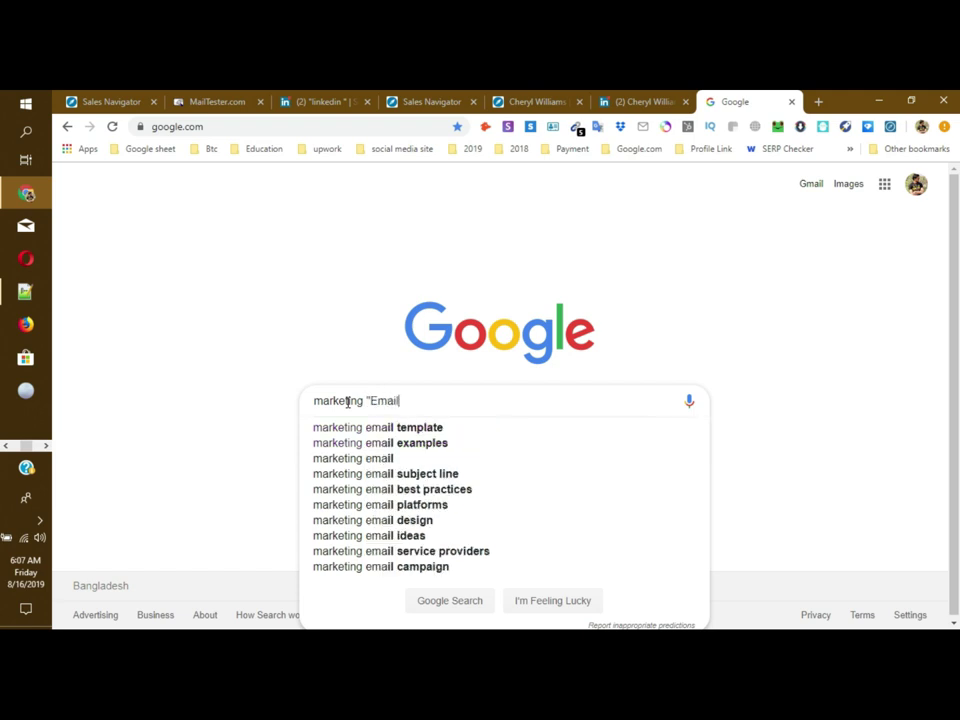
{"action": "type", "text": "\""}
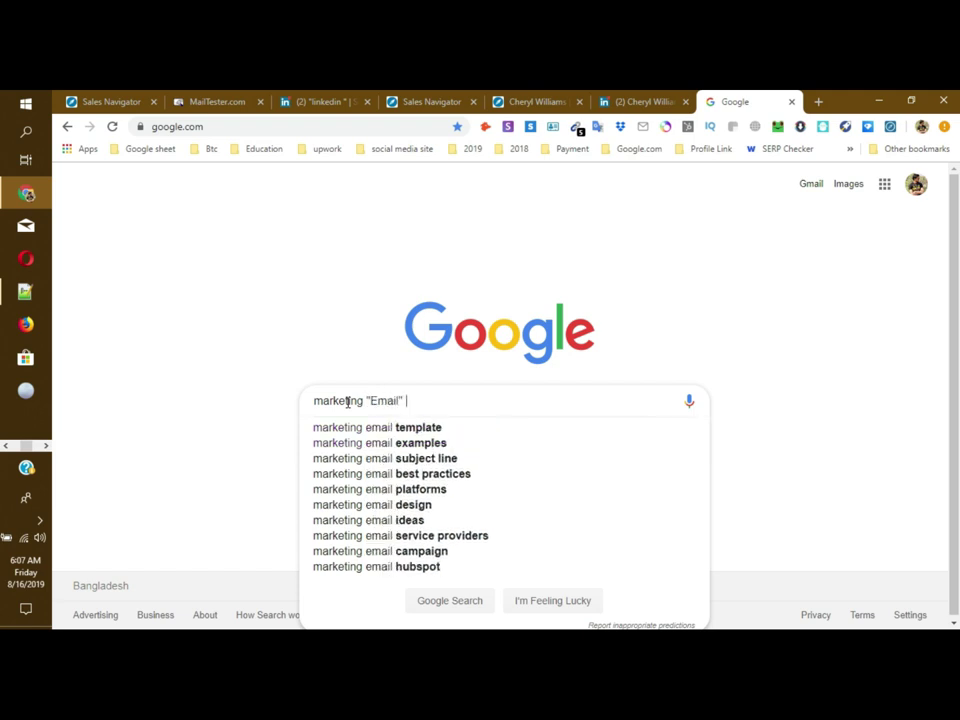
{"action": "type", "text": " Address"}
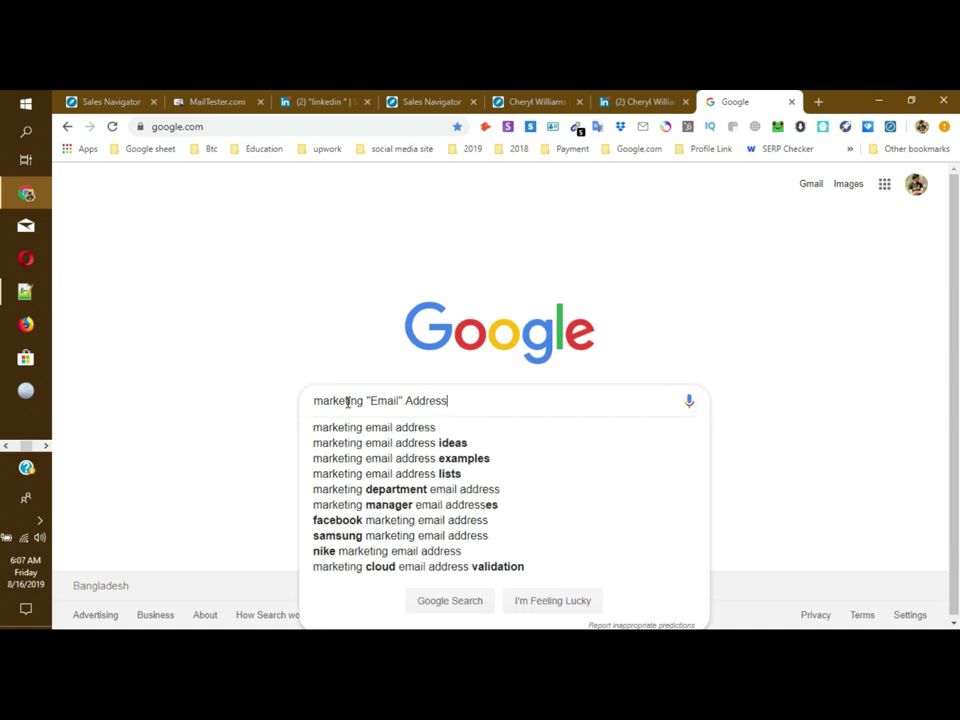
{"action": "key", "text": "Return"}
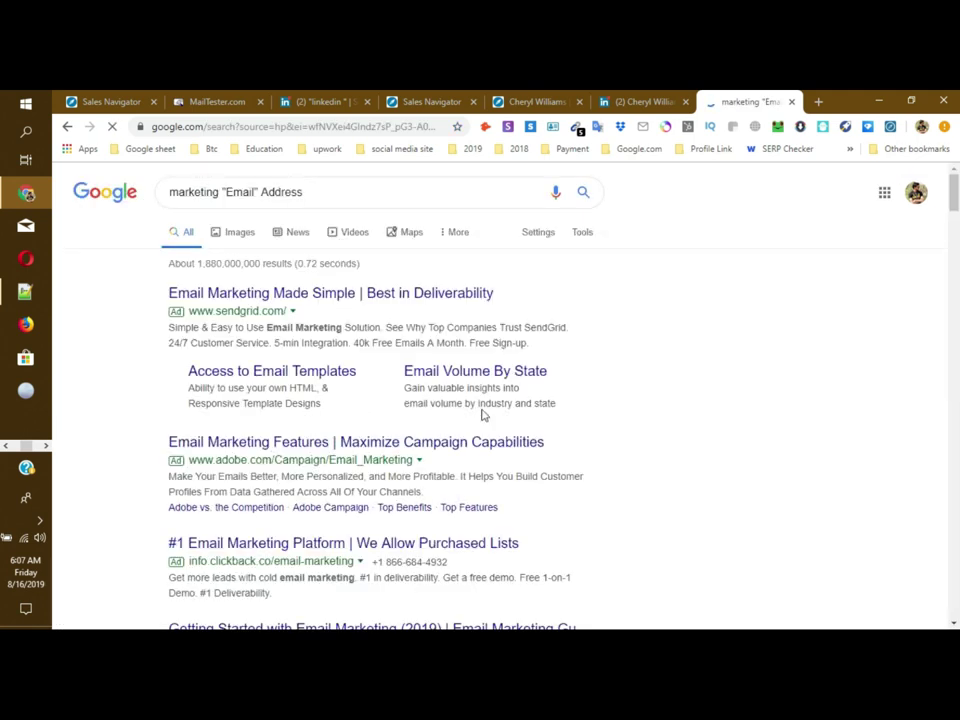
{"action": "scroll", "coordinate": [341, 415], "scroll_direction": "down", "scroll_amount": 3}
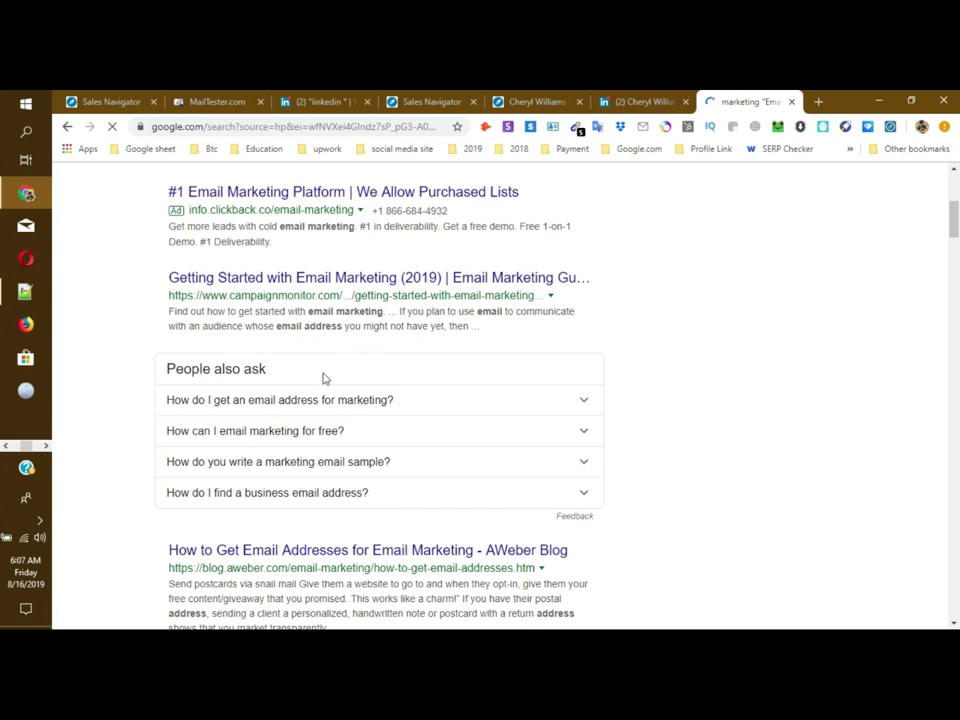
{"action": "scroll", "coordinate": [324, 379], "scroll_direction": "up", "scroll_amount": 3}
{"action": "scroll", "coordinate": [330, 370], "scroll_direction": "down", "scroll_amount": 10}
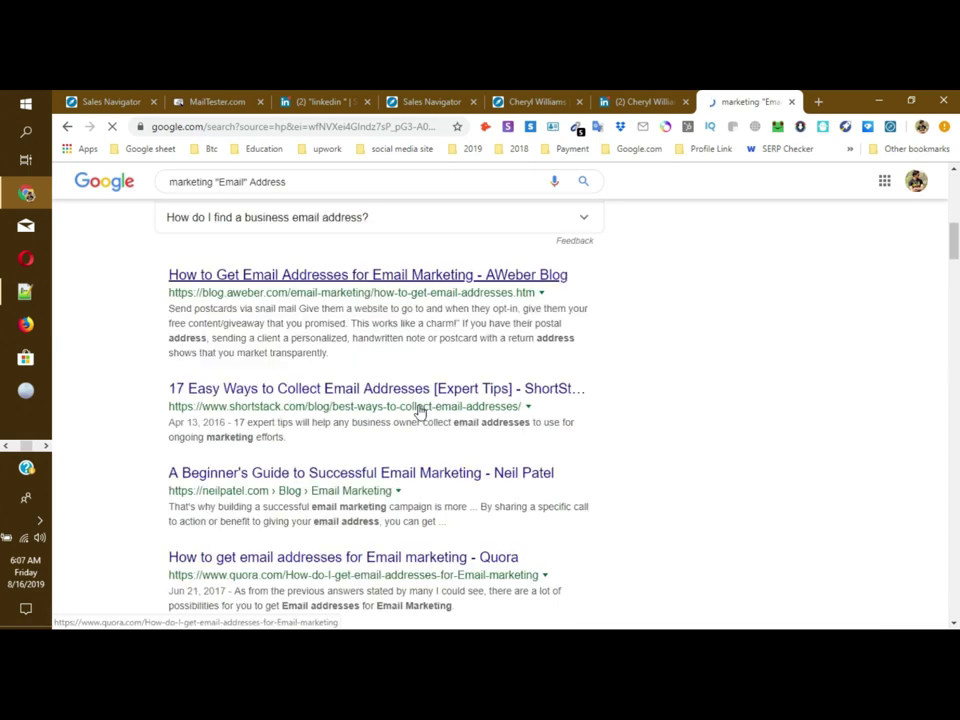
{"action": "scroll", "coordinate": [368, 439], "scroll_direction": "down", "scroll_amount": 10}
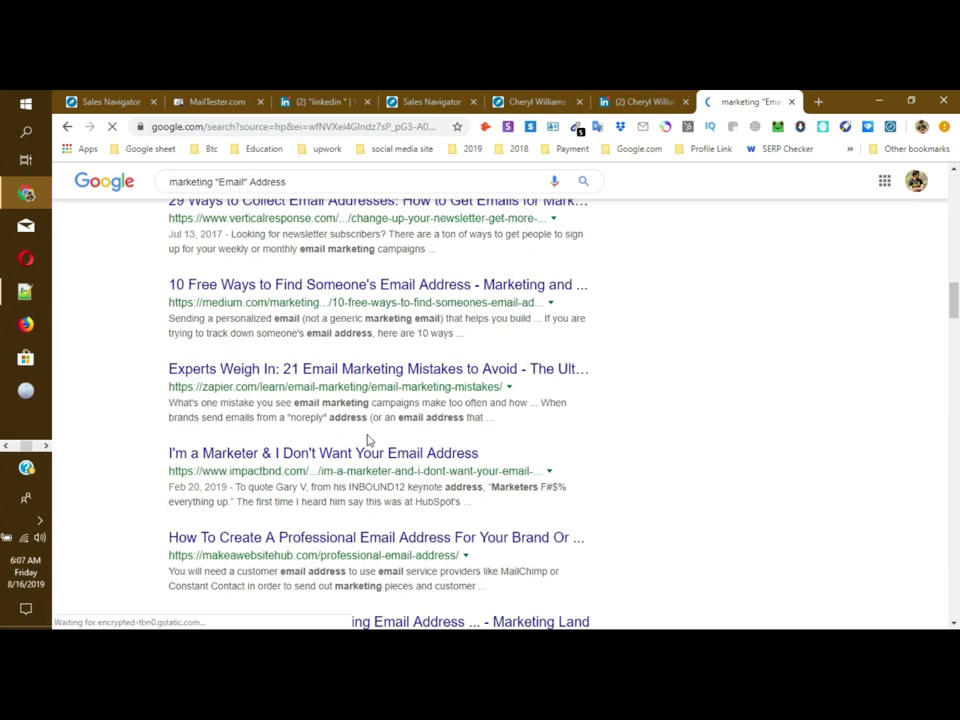
{"action": "scroll", "coordinate": [378, 438], "scroll_direction": "down", "scroll_amount": 2}
{"action": "scroll", "coordinate": [379, 439], "scroll_direction": "up", "scroll_amount": 8}
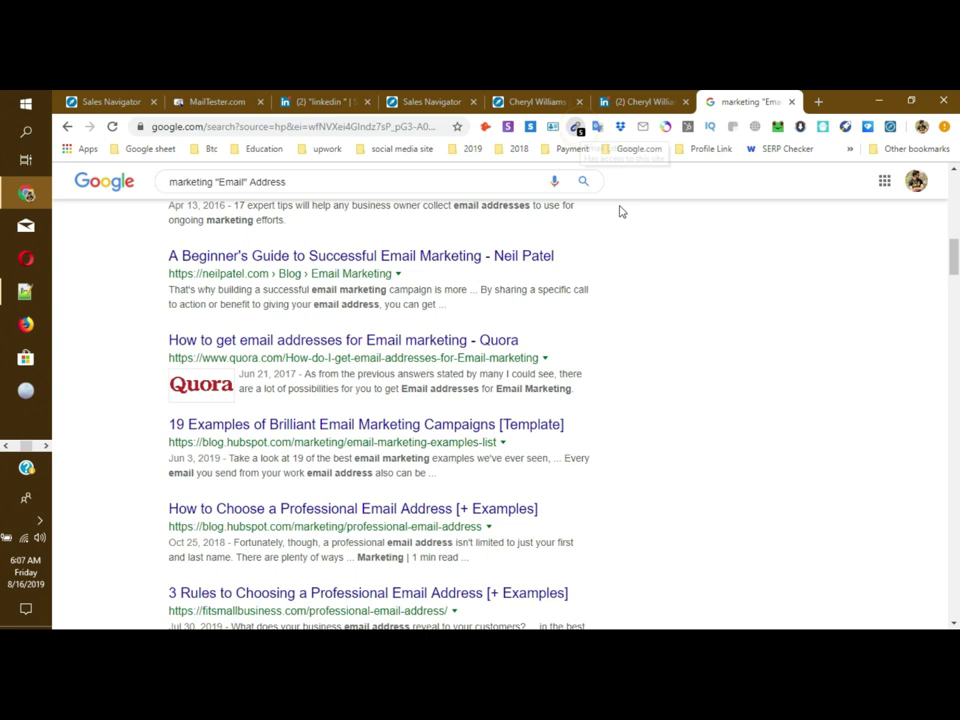
{"action": "left_click", "coordinate": [578, 130]}
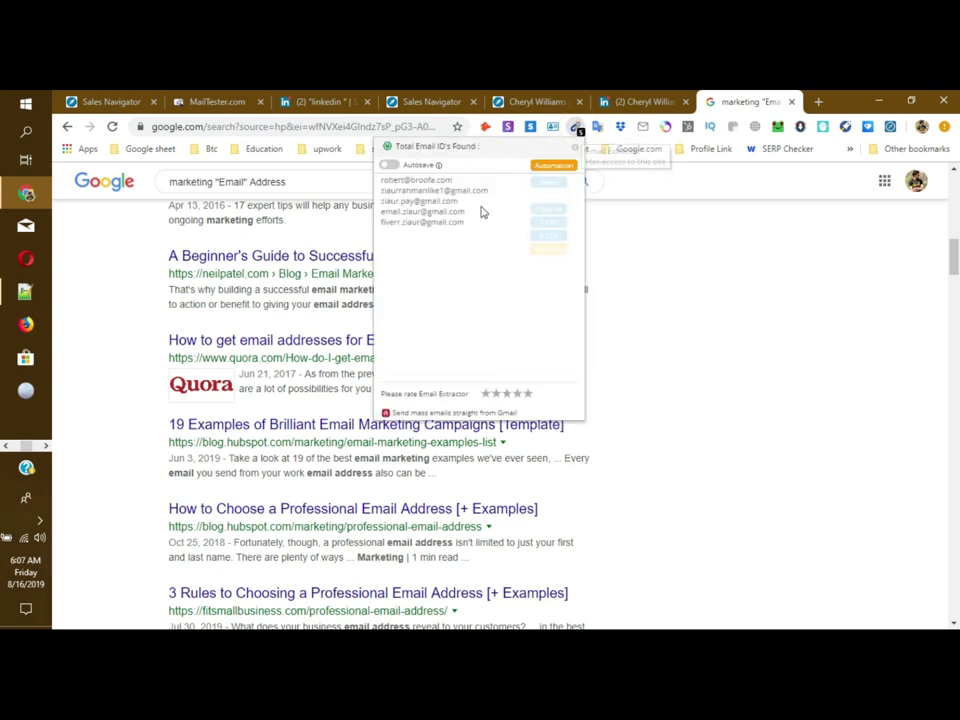
{"action": "left_click_drag", "start_coordinate": [462, 223], "coordinate": [375, 185]}
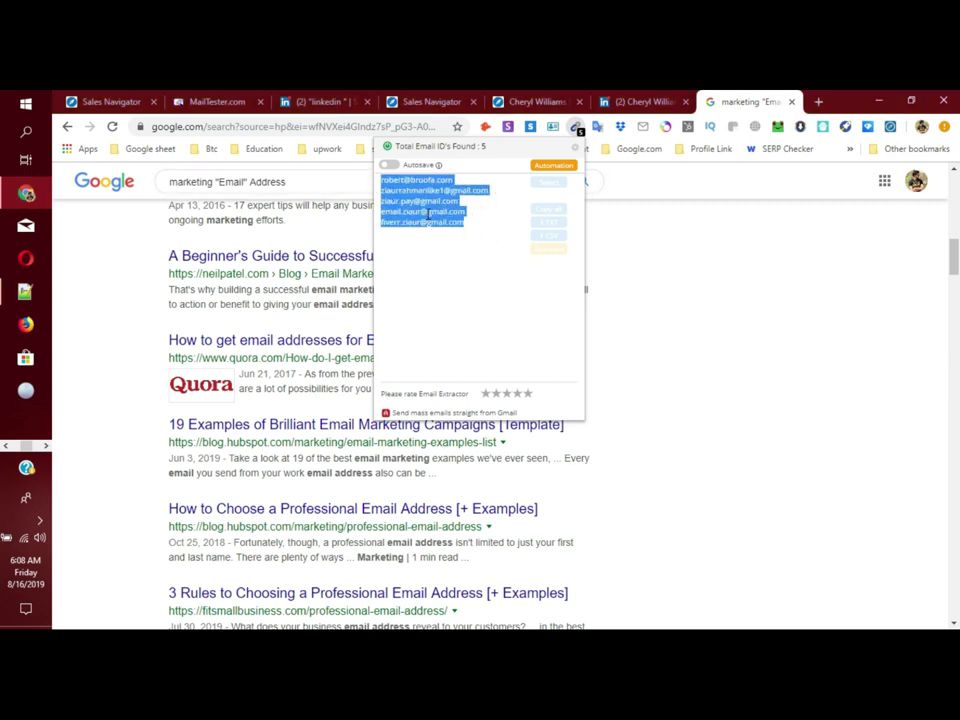
{"action": "scroll", "coordinate": [555, 482], "scroll_direction": "down", "scroll_amount": 10}
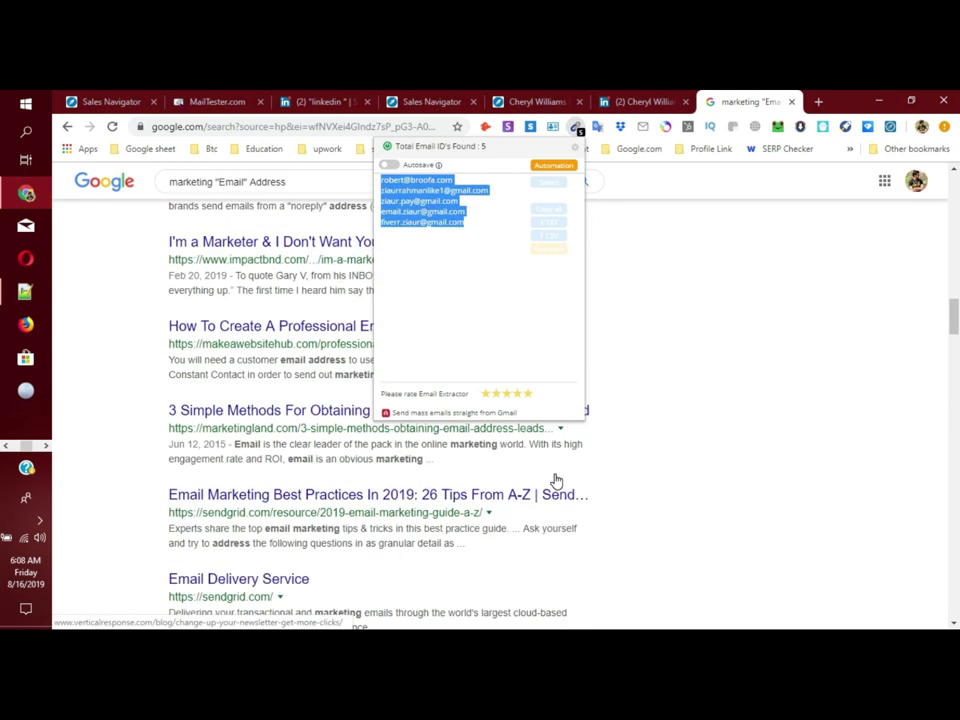
{"action": "scroll", "coordinate": [556, 482], "scroll_direction": "down", "scroll_amount": 5}
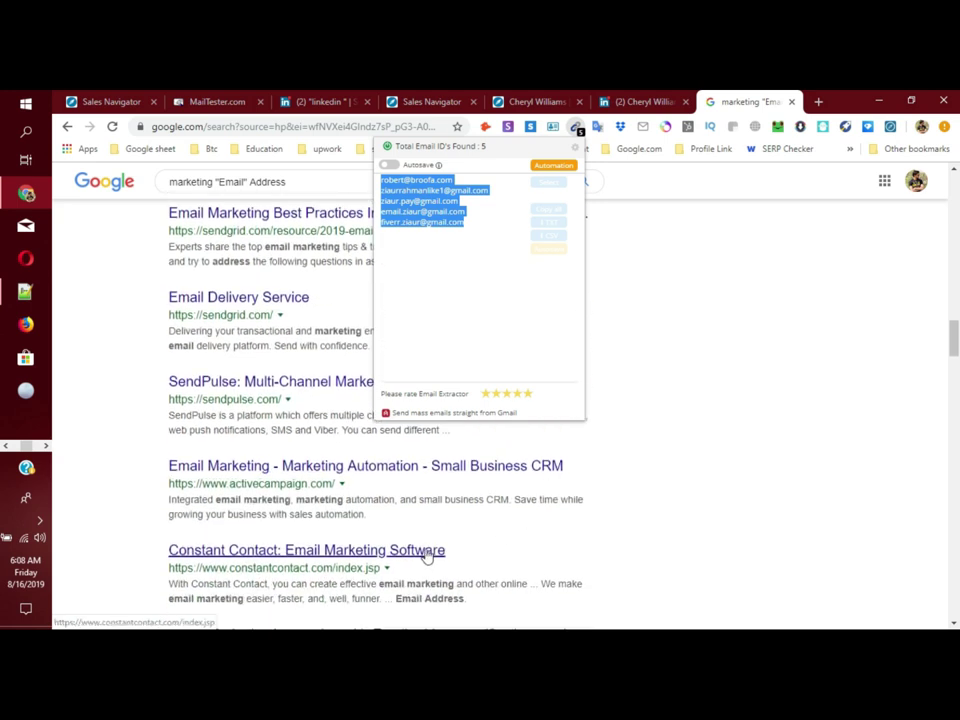
{"action": "scroll", "coordinate": [429, 553], "scroll_direction": "down", "scroll_amount": 8}
{"action": "scroll", "coordinate": [436, 543], "scroll_direction": "down", "scroll_amount": 5}
{"action": "left_click", "coordinate": [667, 179]}
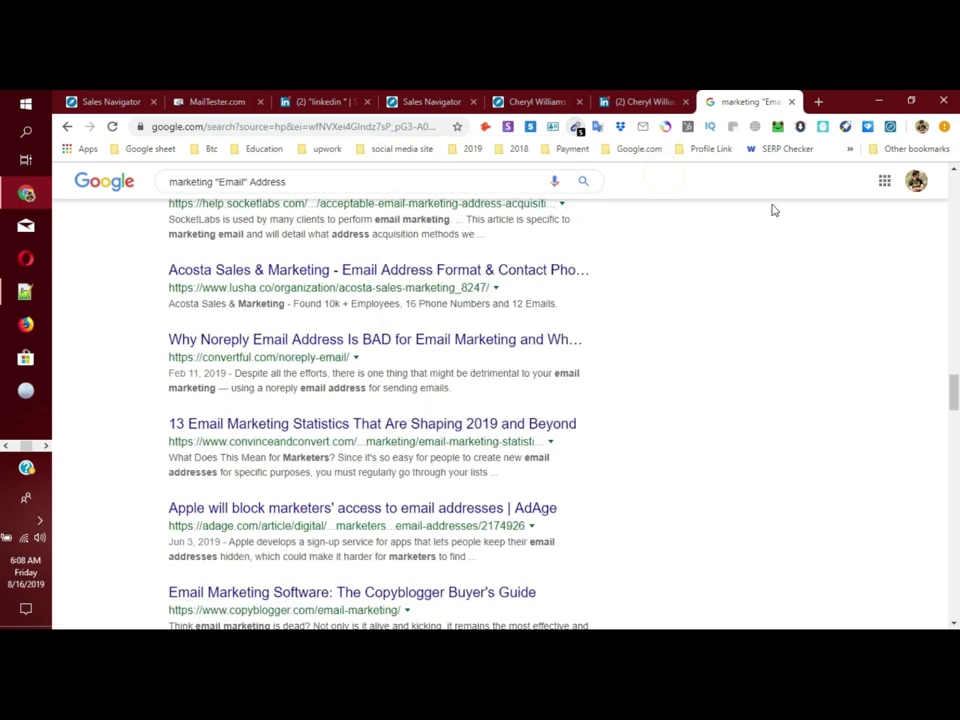
{"action": "scroll", "coordinate": [420, 440], "scroll_direction": "down", "scroll_amount": 6}
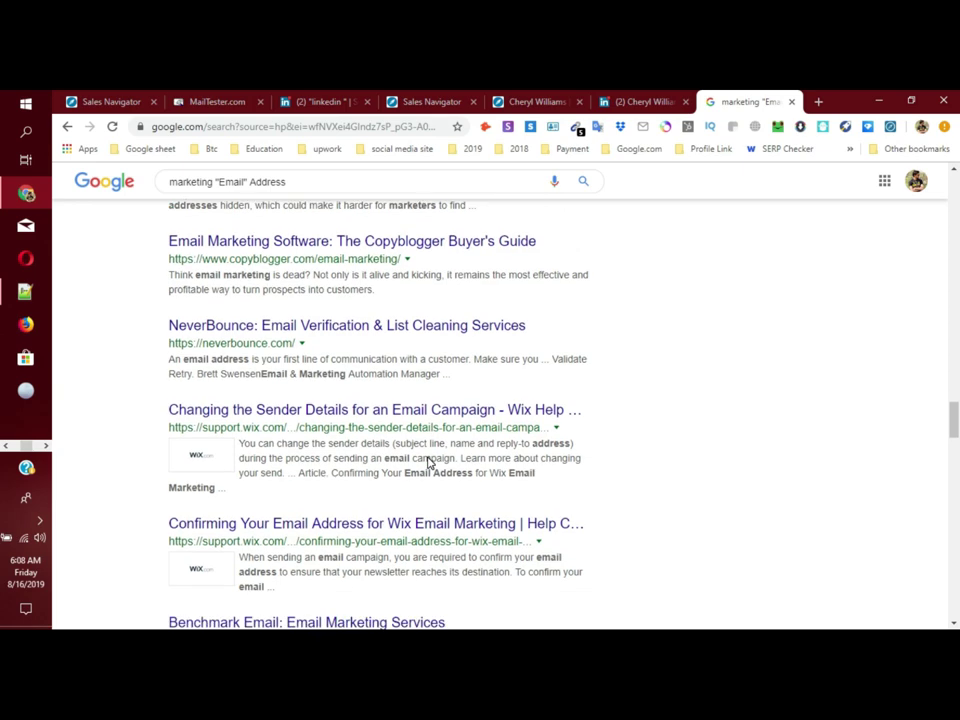
{"action": "scroll", "coordinate": [428, 462], "scroll_direction": "down", "scroll_amount": 8}
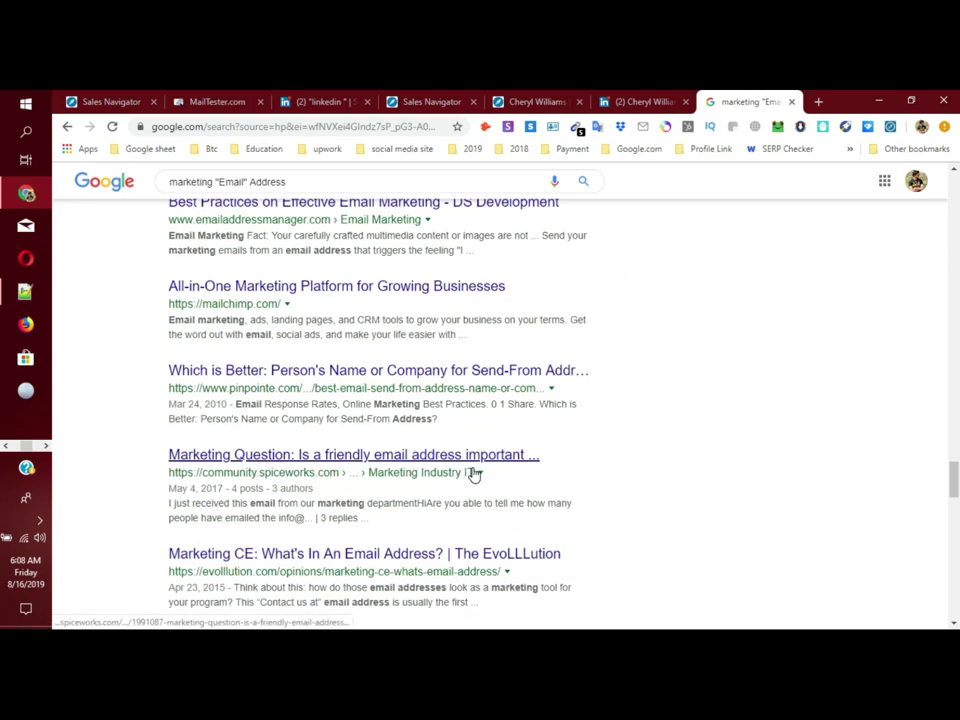
{"action": "scroll", "coordinate": [474, 474], "scroll_direction": "down", "scroll_amount": 12}
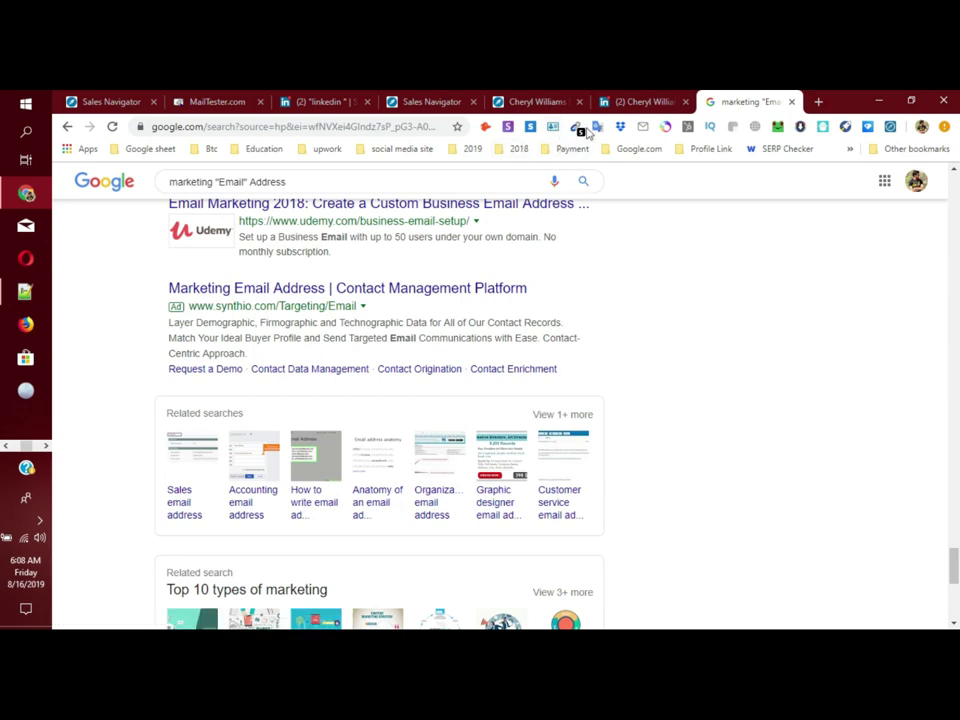
{"action": "scroll", "coordinate": [575, 514], "scroll_direction": "down", "scroll_amount": 5}
{"action": "scroll", "coordinate": [688, 503], "scroll_direction": "up", "scroll_amount": 15}
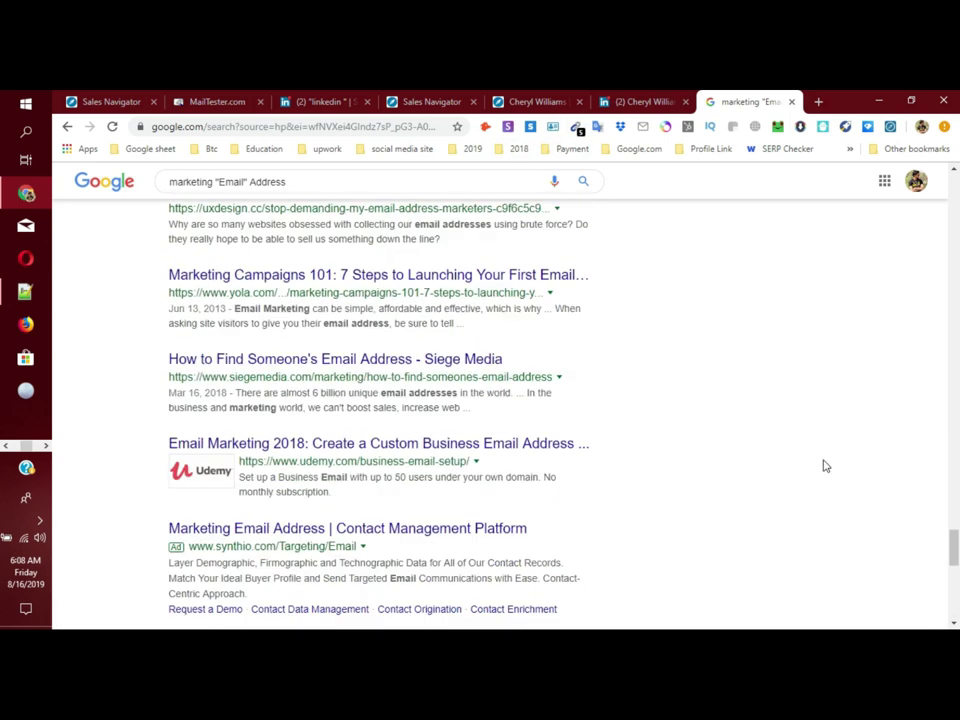
{"action": "left_click_drag", "start_coordinate": [298, 181], "coordinate": [127, 205]}
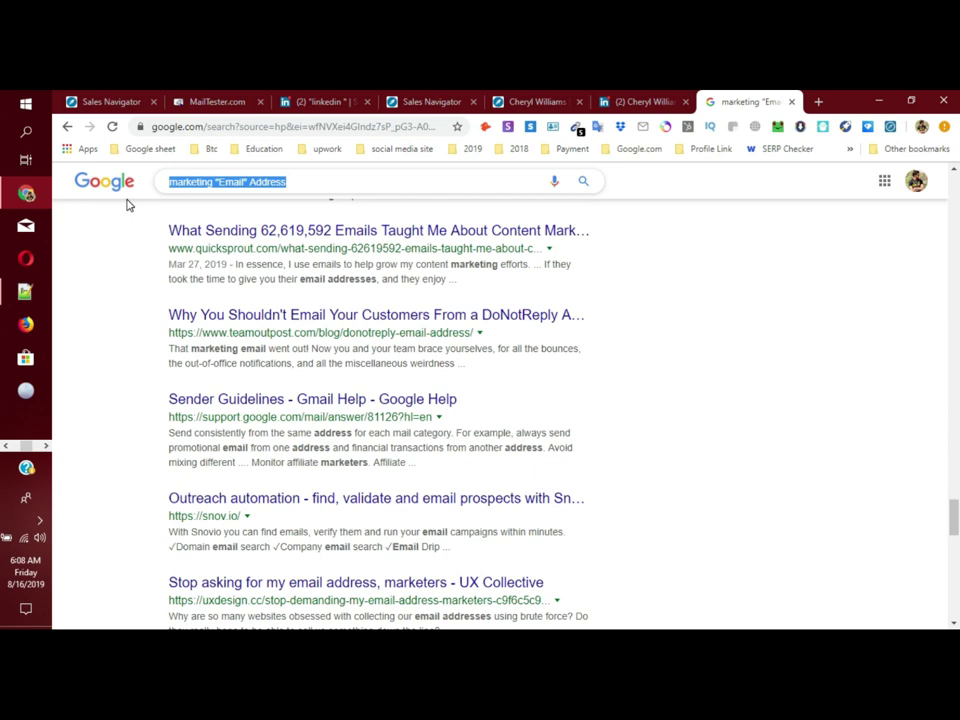
{"action": "type", "text": "@gmail.com"}
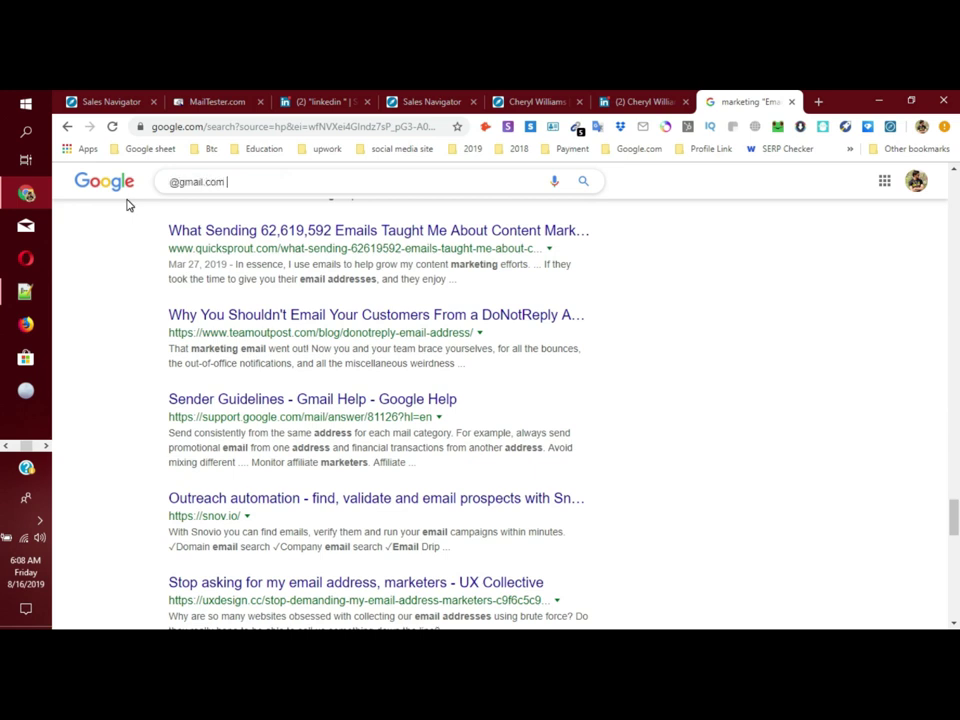
{"action": "key", "text": "Return"}
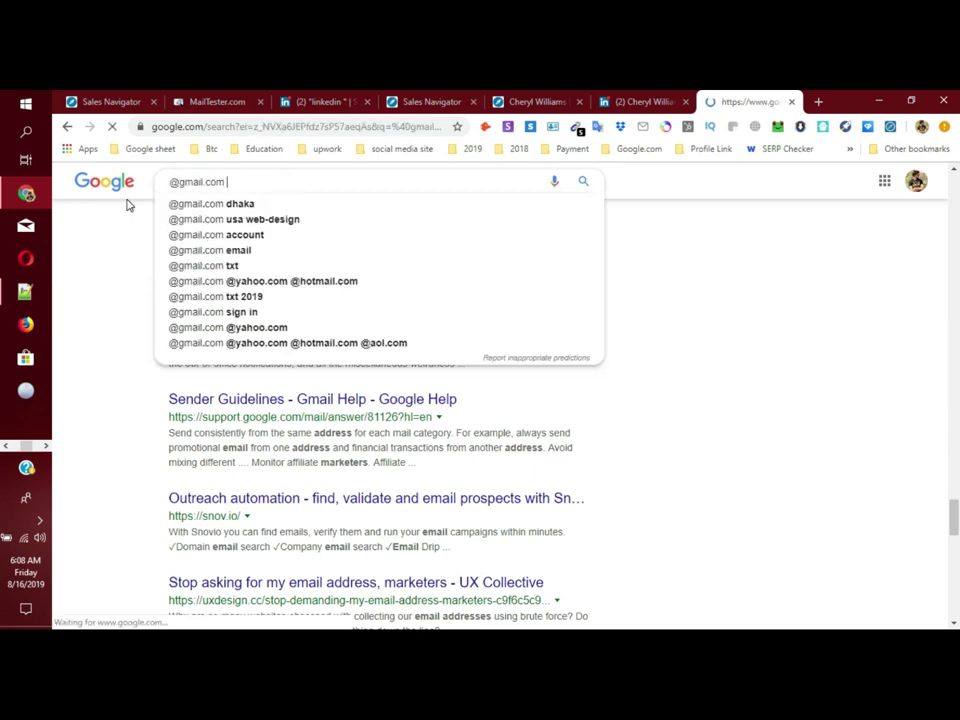
{"action": "scroll", "coordinate": [395, 437], "scroll_direction": "down", "scroll_amount": 4}
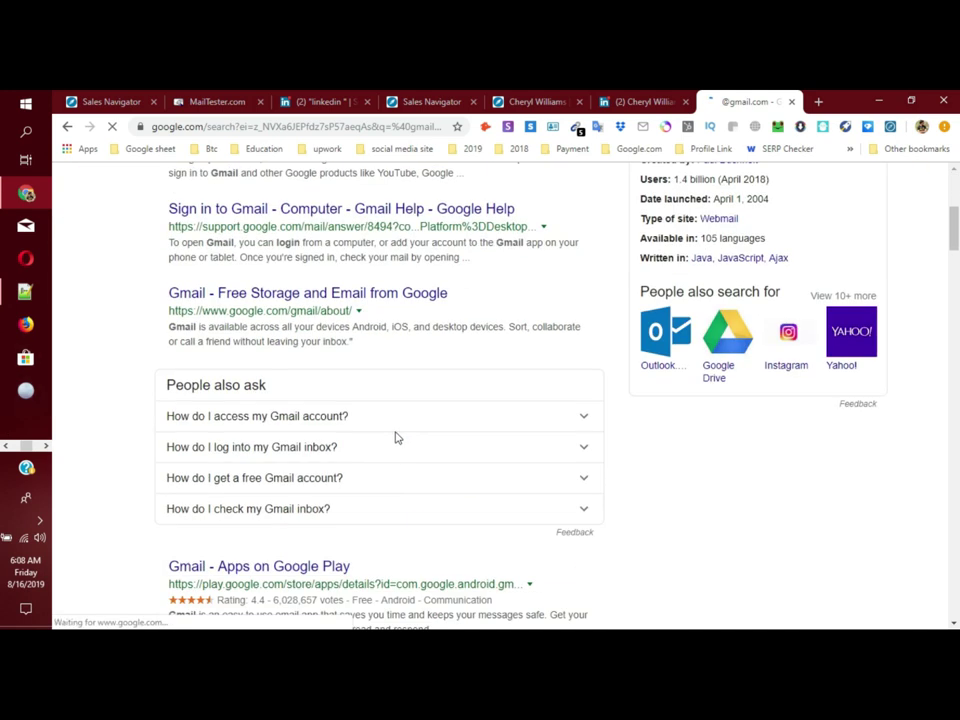
{"action": "scroll", "coordinate": [268, 172], "scroll_direction": "up", "scroll_amount": 4}
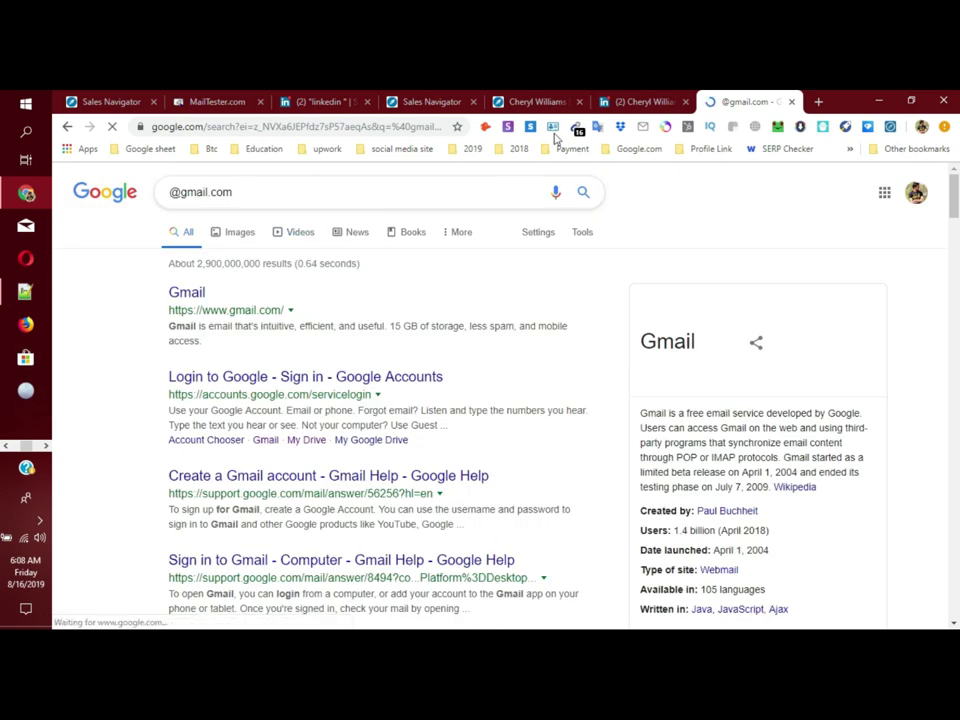
{"action": "scroll", "coordinate": [380, 475], "scroll_direction": "down", "scroll_amount": 10}
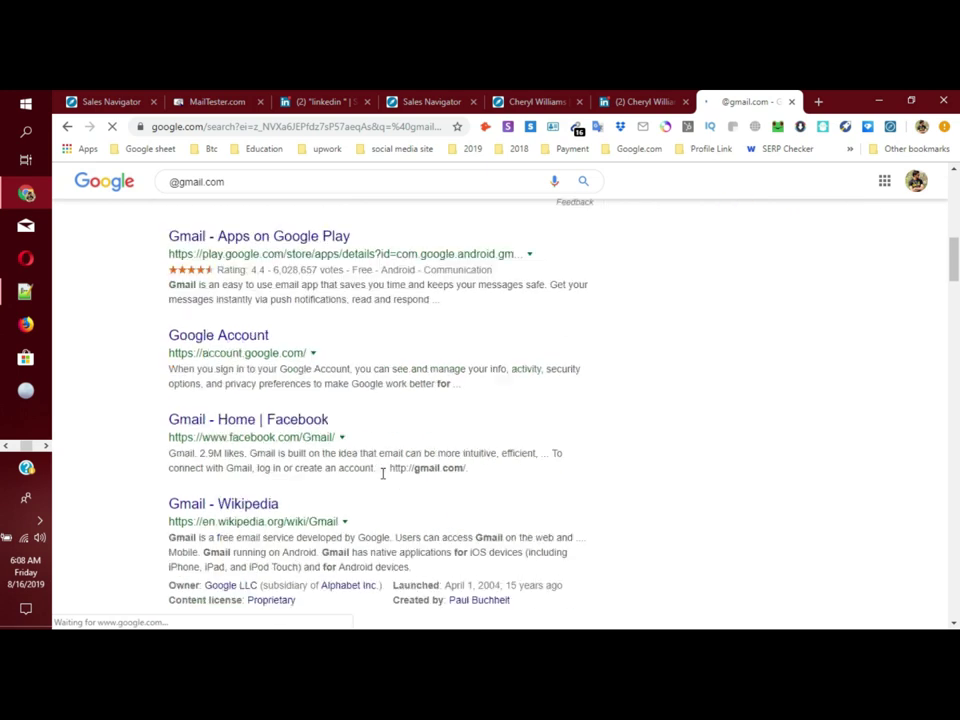
{"action": "scroll", "coordinate": [307, 430], "scroll_direction": "down", "scroll_amount": 4}
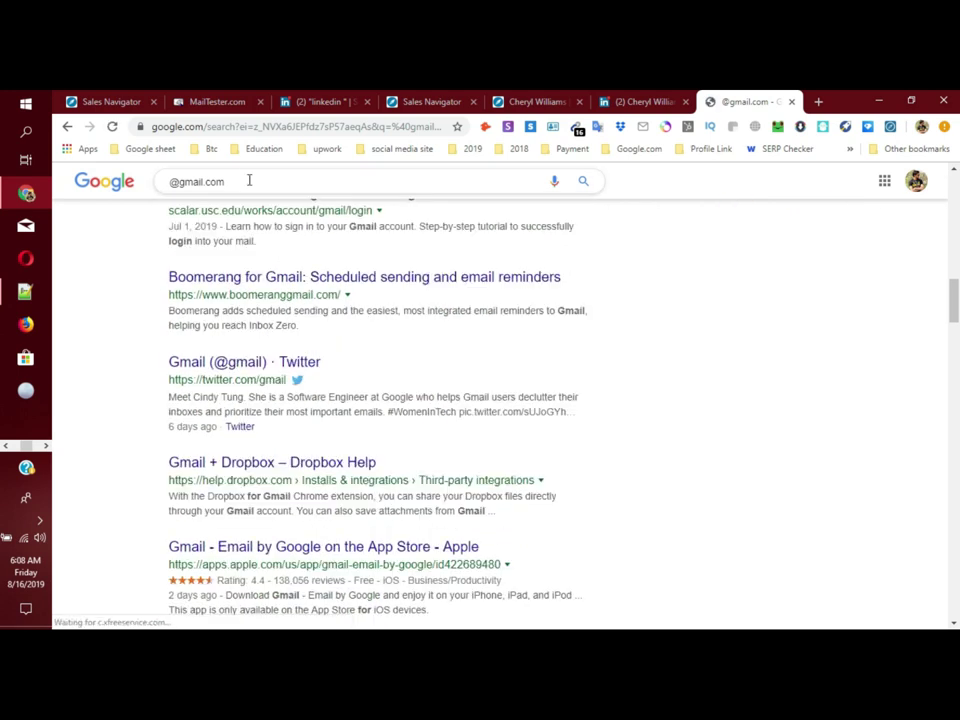
Step: Extend the query with 'ceo gmail address' and scroll through the new results
{"action": "left_click", "coordinate": [249, 182]}
{"action": "type", "text": "ce"}
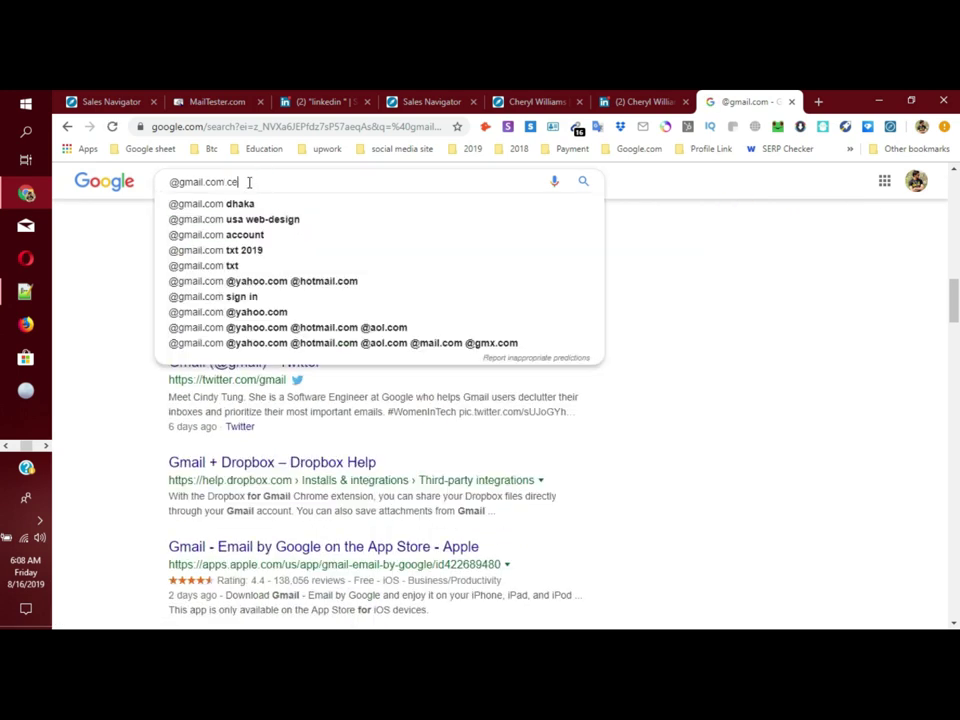
{"action": "type", "text": "o gmail"}
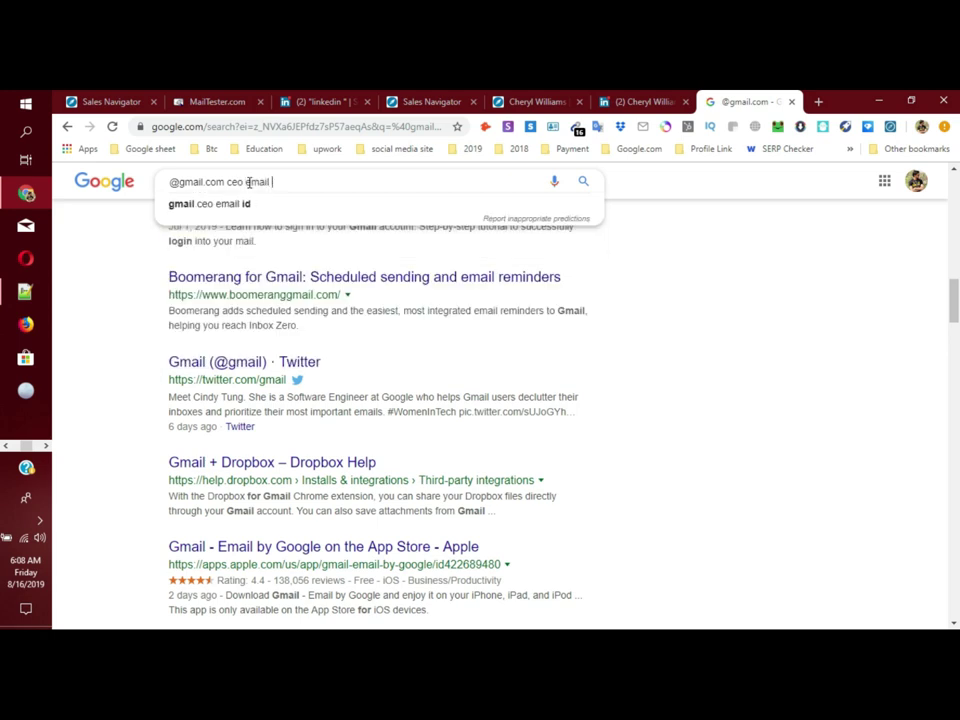
{"action": "type", "text": " address"}
{"action": "key", "text": "Return"}
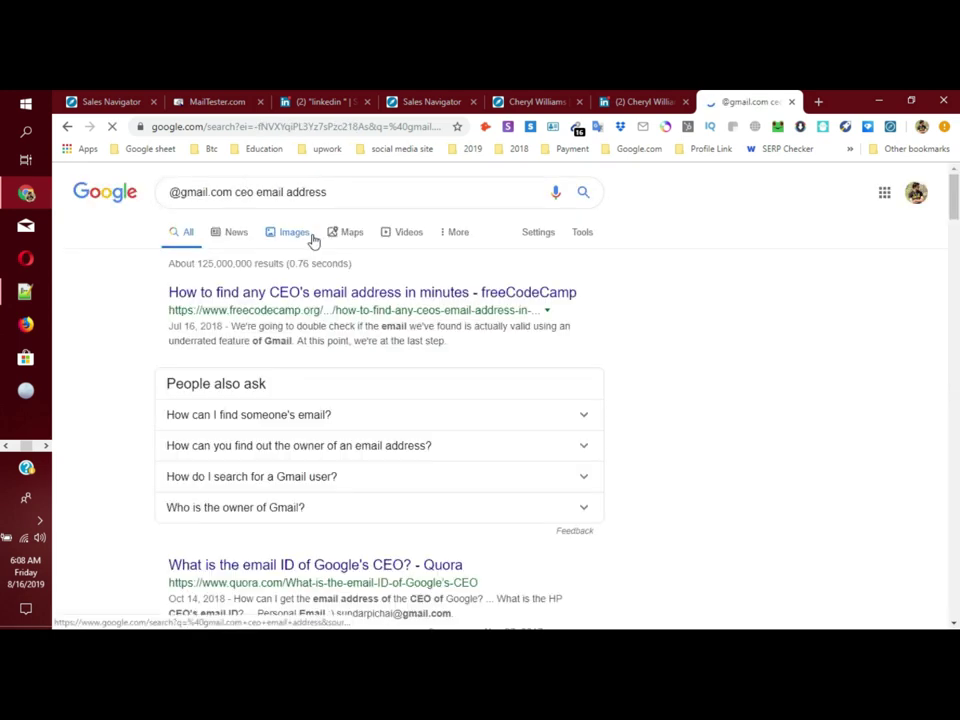
{"action": "scroll", "coordinate": [392, 431], "scroll_direction": "down", "scroll_amount": 5}
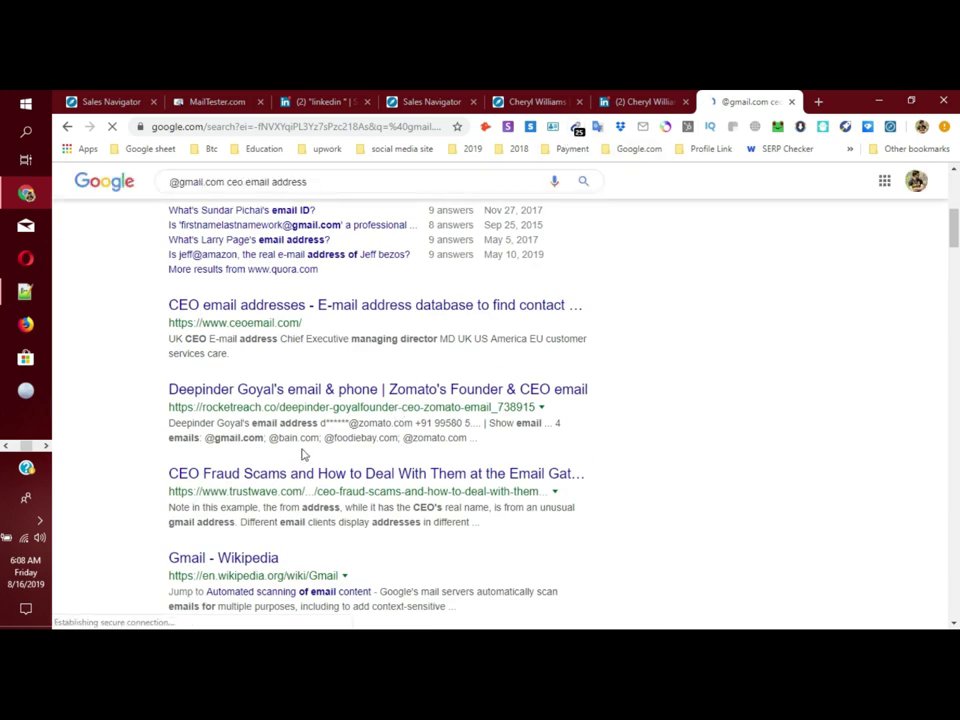
{"action": "scroll", "coordinate": [272, 437], "scroll_direction": "down", "scroll_amount": 5}
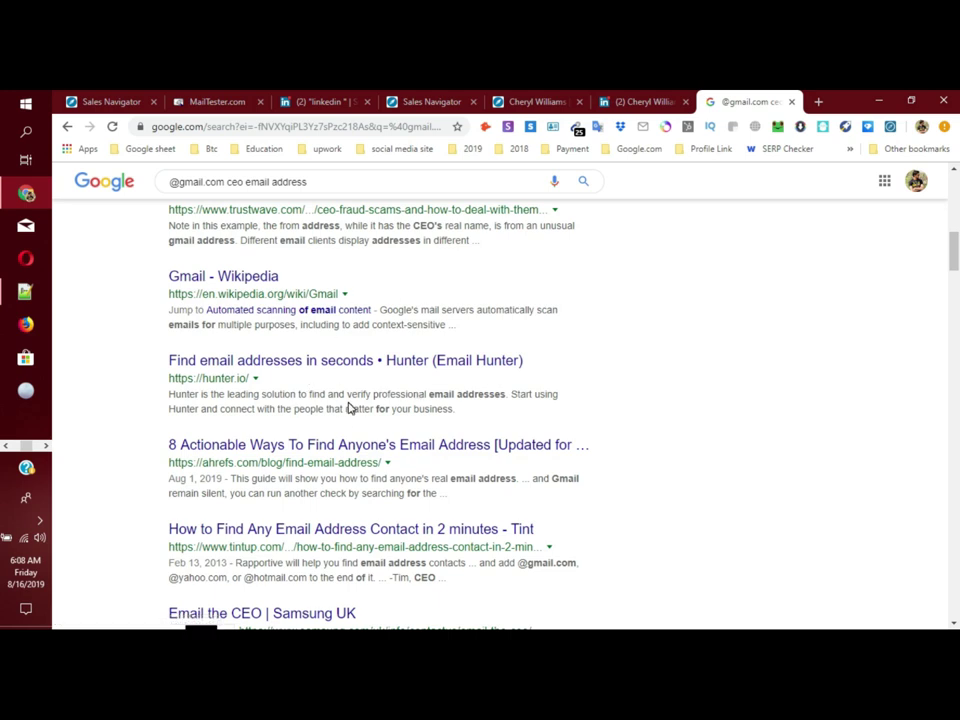
{"action": "scroll", "coordinate": [351, 406], "scroll_direction": "down", "scroll_amount": 5}
{"action": "scroll", "coordinate": [390, 425], "scroll_direction": "down", "scroll_amount": 3}
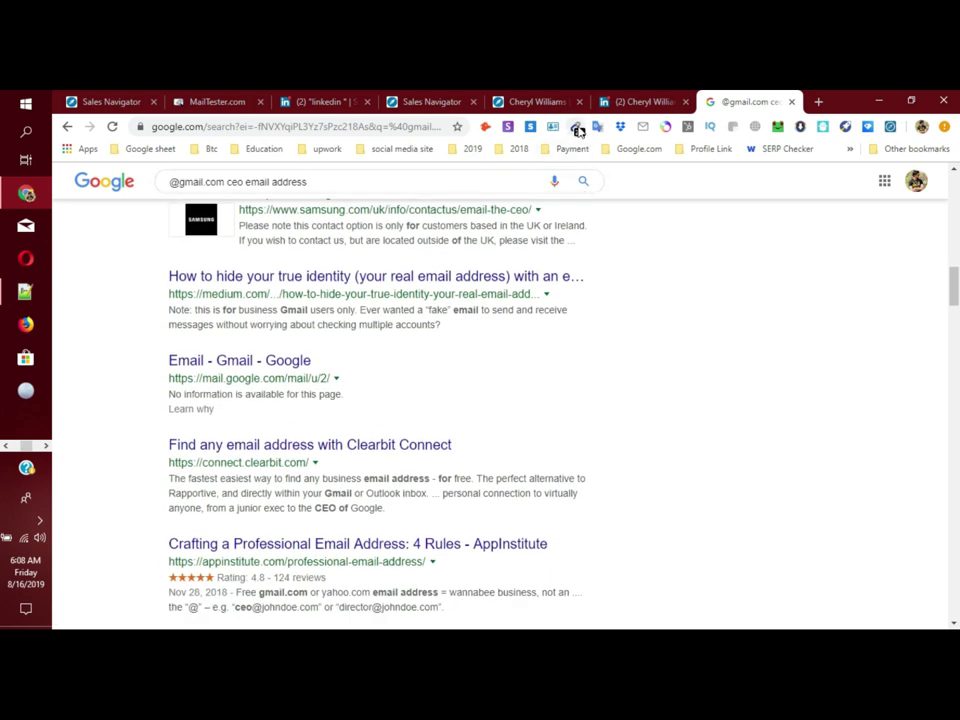
{"action": "scroll", "coordinate": [486, 491], "scroll_direction": "down", "scroll_amount": 6}
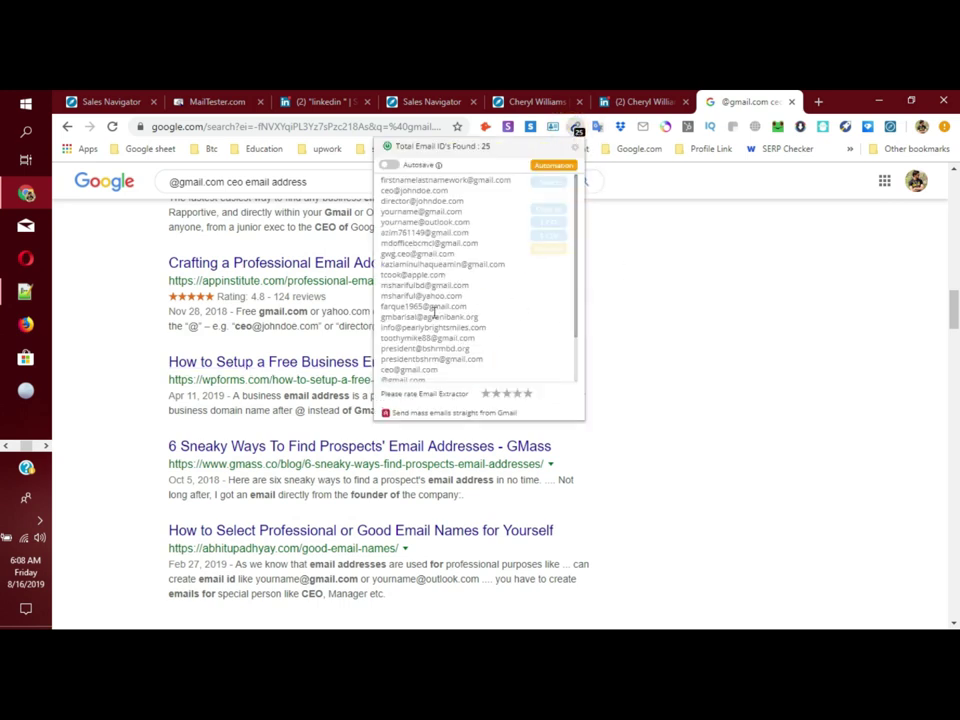
{"action": "scroll", "coordinate": [420, 381], "scroll_direction": "down", "scroll_amount": 2}
Step: Review the 25 addresses in the Email Extractor list, then return to the LinkedIn profile
{"action": "left_click_drag", "start_coordinate": [459, 365], "coordinate": [465, 340]}
{"action": "left_click", "coordinate": [396, 211]}
{"action": "scroll", "coordinate": [212, 450], "scroll_direction": "down", "scroll_amount": 10}
{"action": "scroll", "coordinate": [212, 450], "scroll_direction": "down", "scroll_amount": 15}
{"action": "scroll", "coordinate": [213, 447], "scroll_direction": "down", "scroll_amount": 15}
{"action": "scroll", "coordinate": [213, 447], "scroll_direction": "up", "scroll_amount": 10}
{"action": "left_click", "coordinate": [643, 181]}
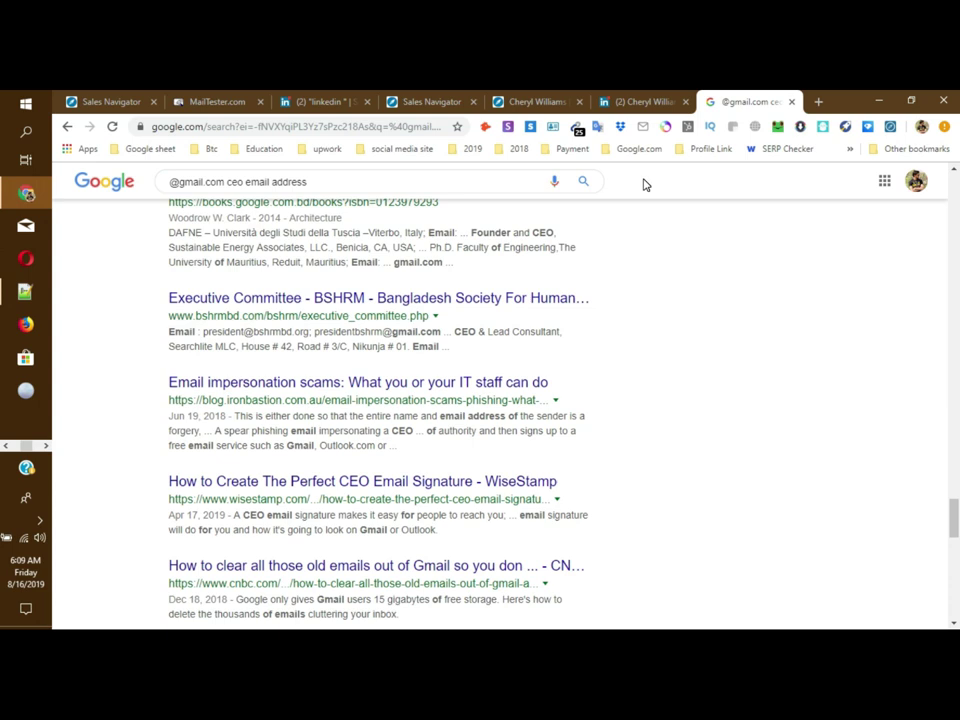
{"action": "left_click", "coordinate": [636, 101]}
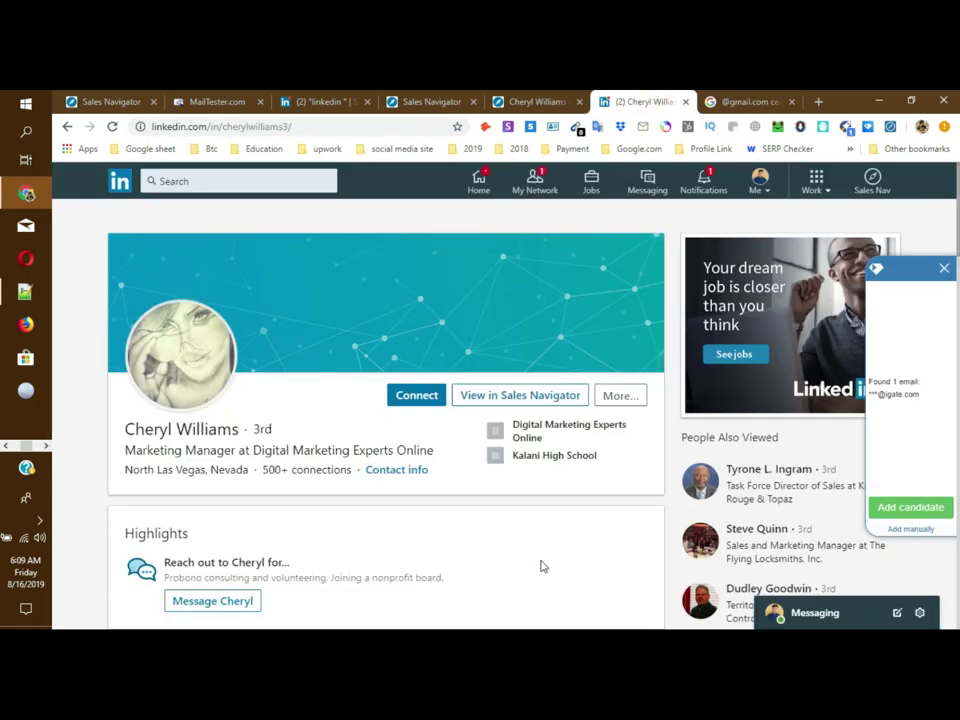
Step: Select the single found company email in the extension panel and scroll the lead's profile
{"action": "scroll", "coordinate": [557, 540], "scroll_direction": "down", "scroll_amount": 2}
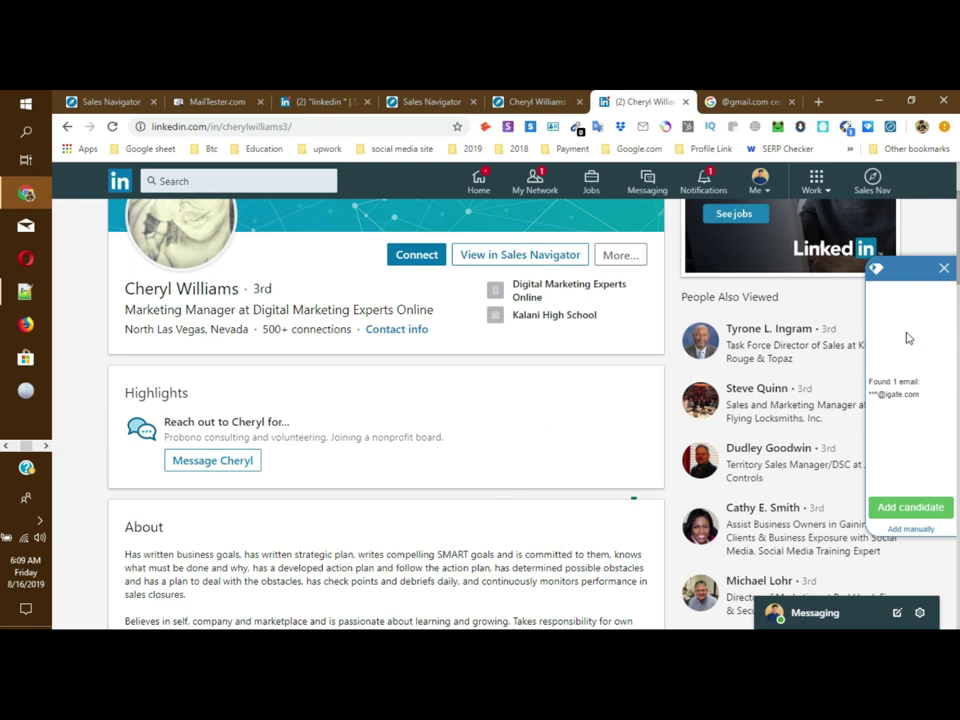
{"action": "left_click_drag", "start_coordinate": [924, 399], "coordinate": [870, 382]}
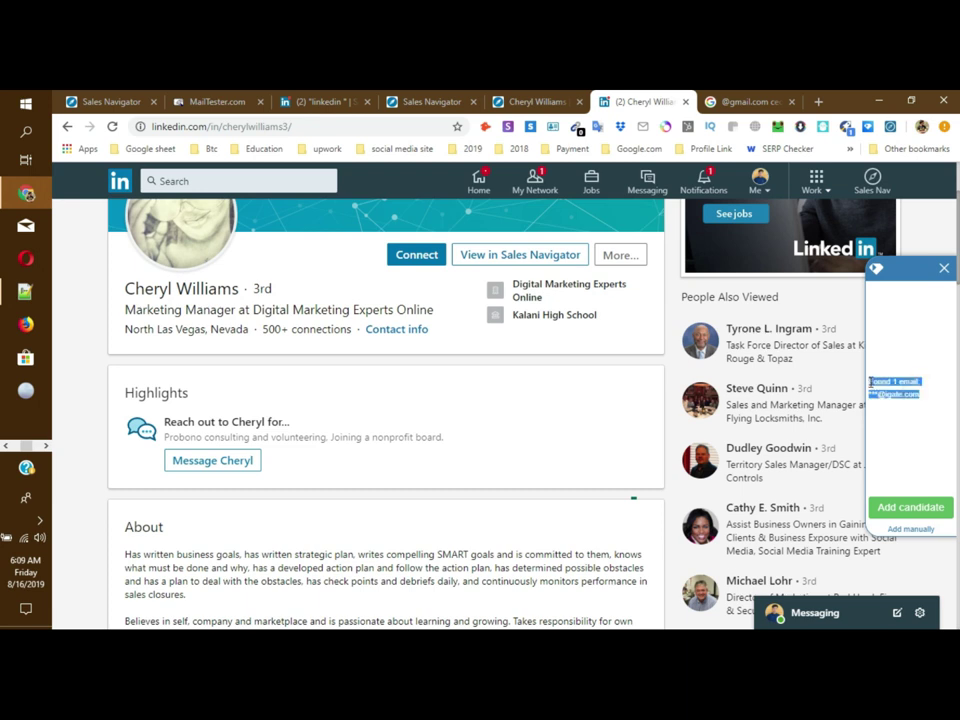
{"action": "right_click", "coordinate": [906, 384]}
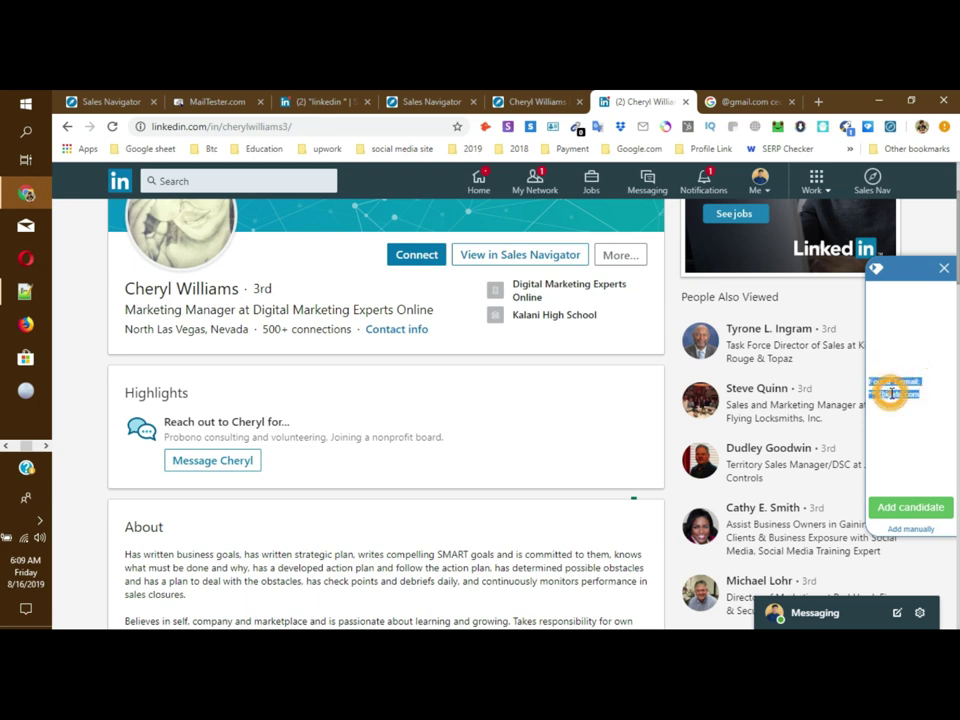
{"action": "left_click", "coordinate": [559, 369]}
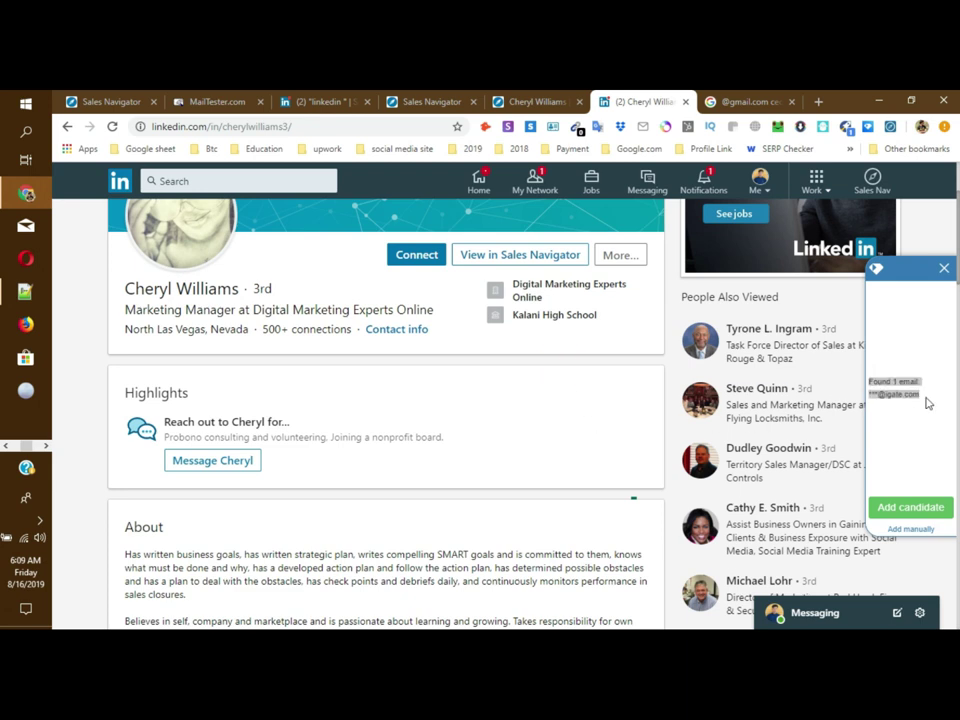
{"action": "triple_click", "coordinate": [900, 381]}
{"action": "scroll", "coordinate": [191, 452], "scroll_direction": "down", "scroll_amount": 10}
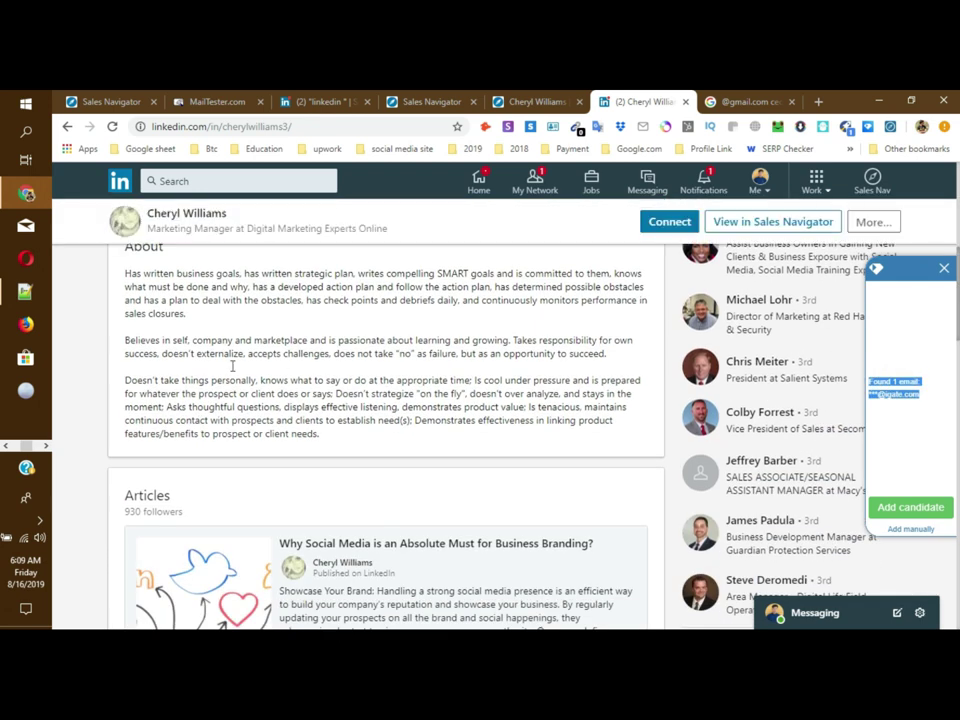
{"action": "scroll", "coordinate": [357, 432], "scroll_direction": "down", "scroll_amount": 3}
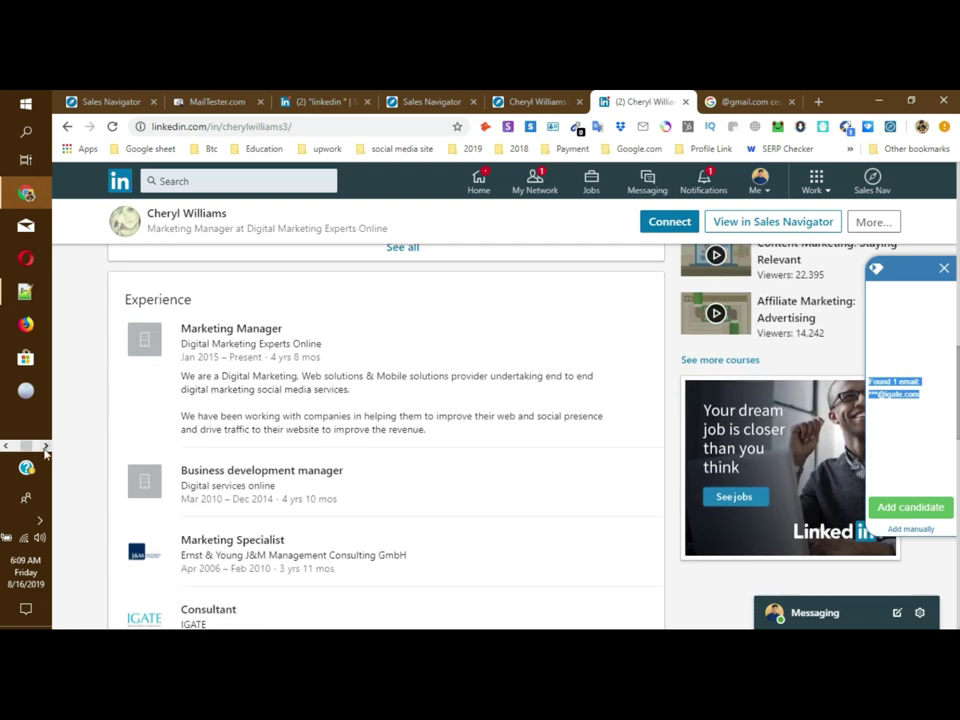
Step: Switch back to the lead spreadsheet window
{"action": "left_click", "coordinate": [45, 447]}
{"action": "mouse_move", "coordinate": [22, 362]}
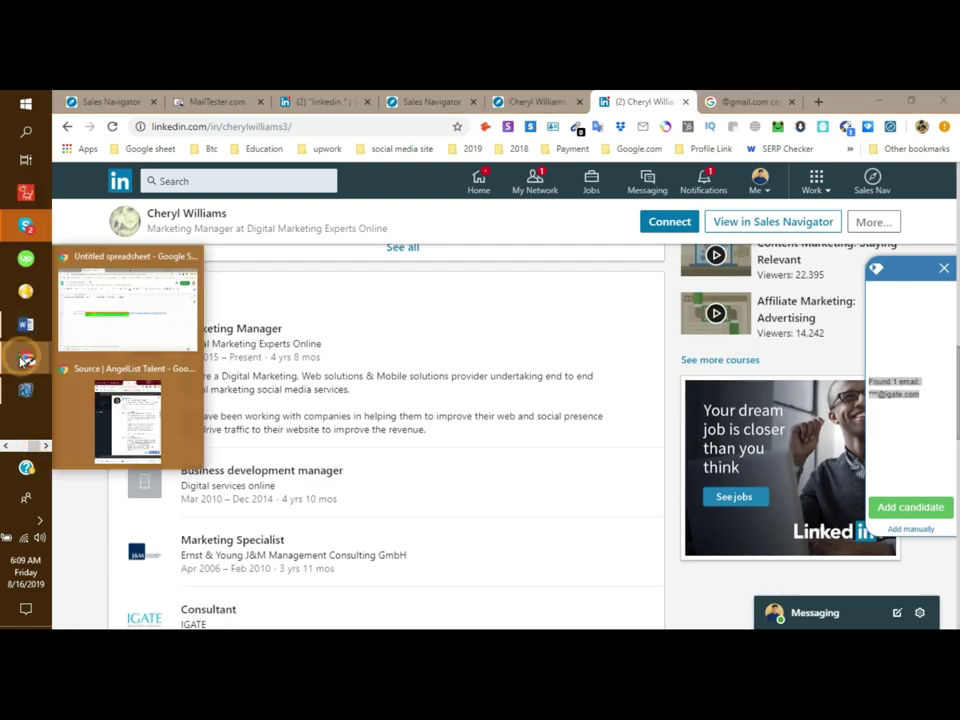
{"action": "left_click", "coordinate": [118, 326]}
Step: Enter 'Personal Email address' in B13 and 'Business Email Address' in B14
{"action": "left_click", "coordinate": [208, 455]}
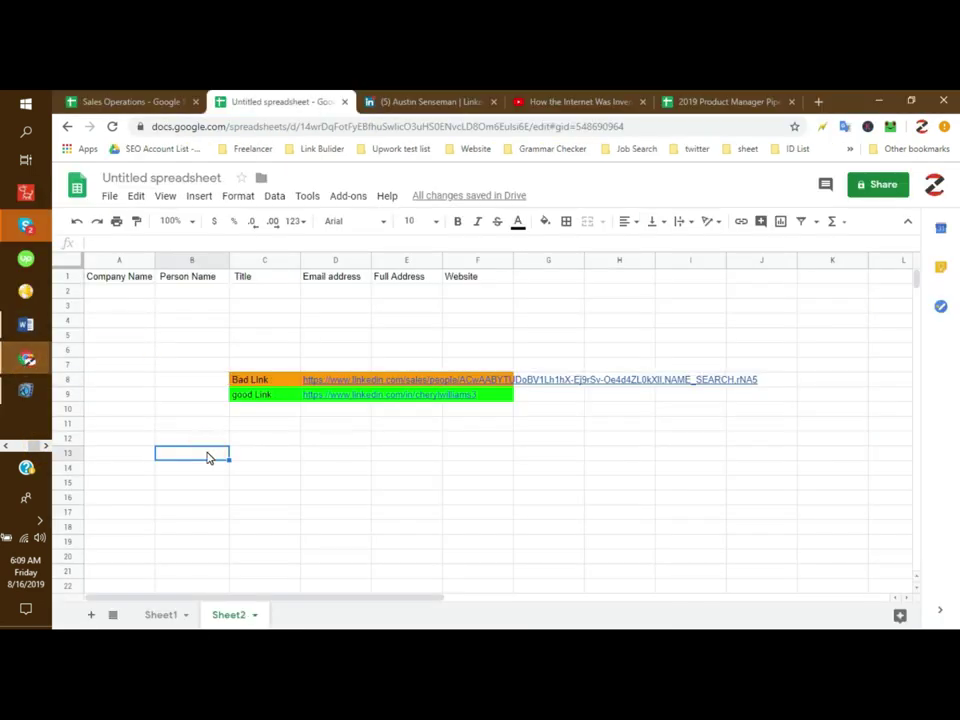
{"action": "type", "text": "Person"}
{"action": "key", "text": "BackSpace"}
{"action": "type", "text": "al Email address"}
{"action": "key", "text": "Return"}
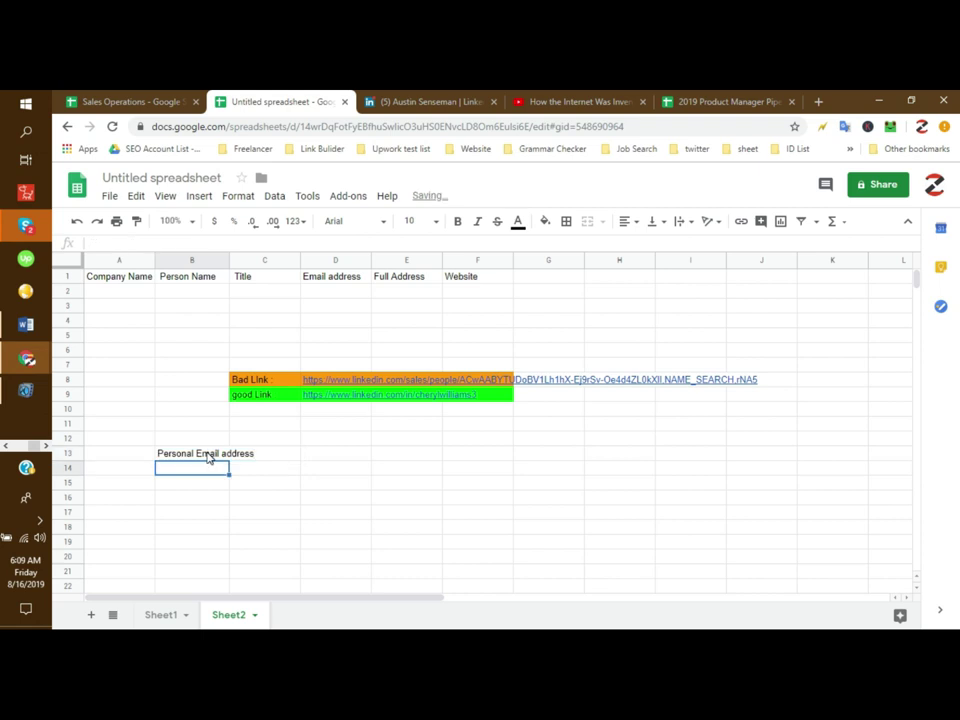
{"action": "type", "text": "Bu"}
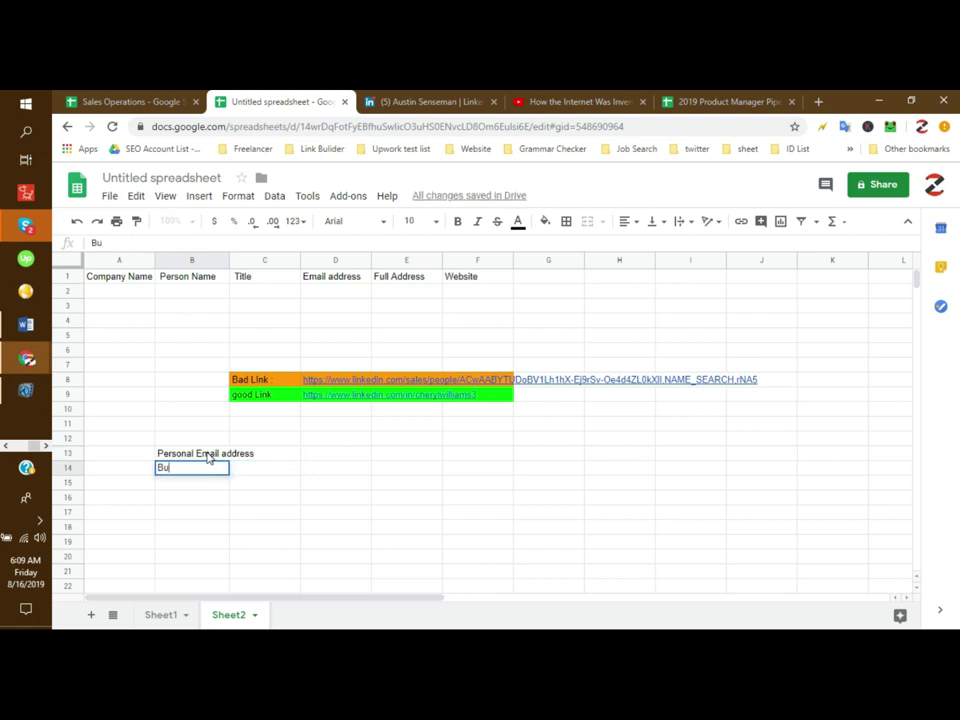
{"action": "type", "text": "siness Email Address"}
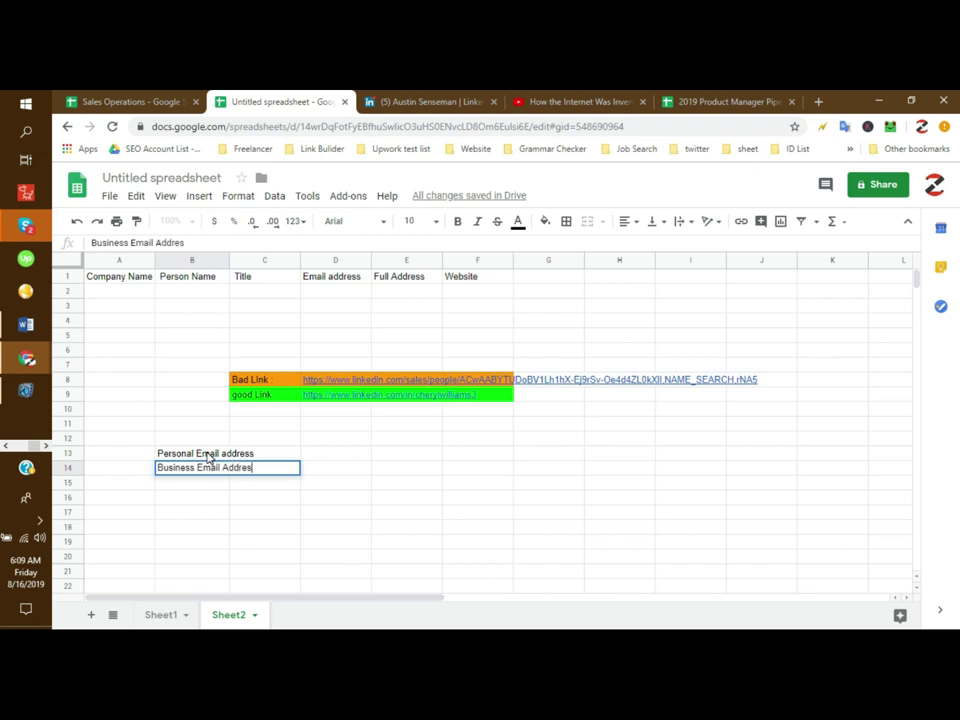
{"action": "key", "text": "Return"}
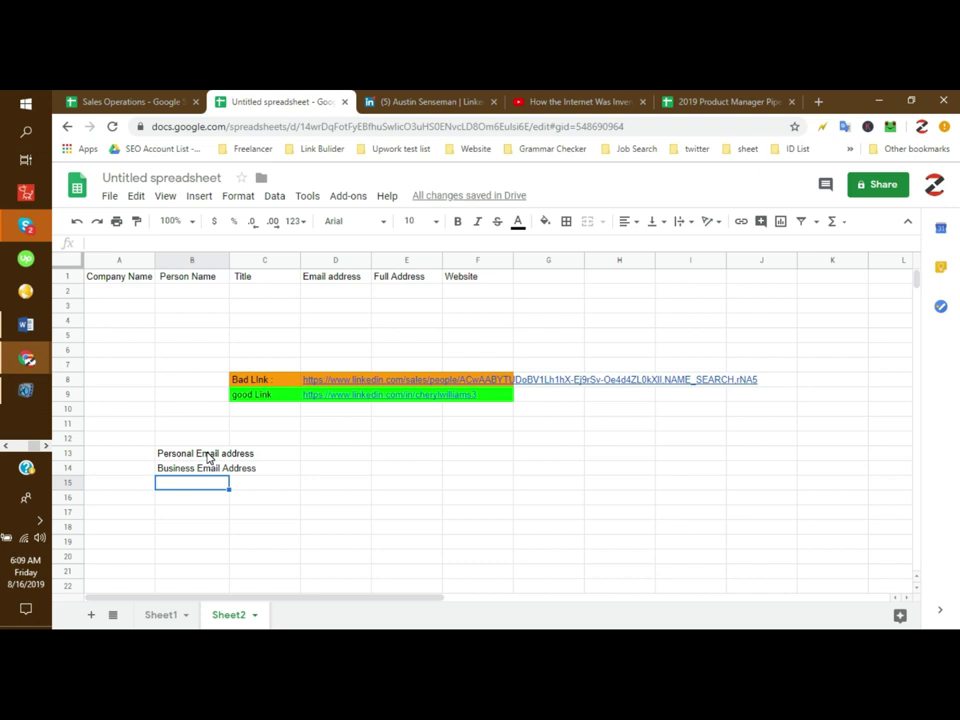
{"action": "left_click", "coordinate": [40, 520]}
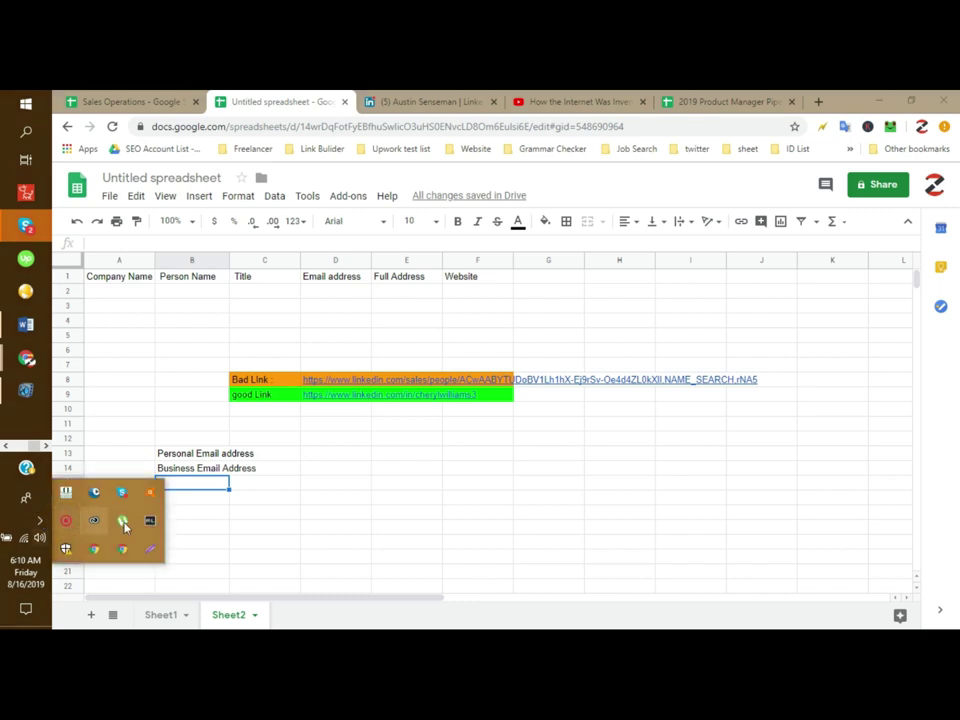
{"action": "left_click", "coordinate": [150, 532]}
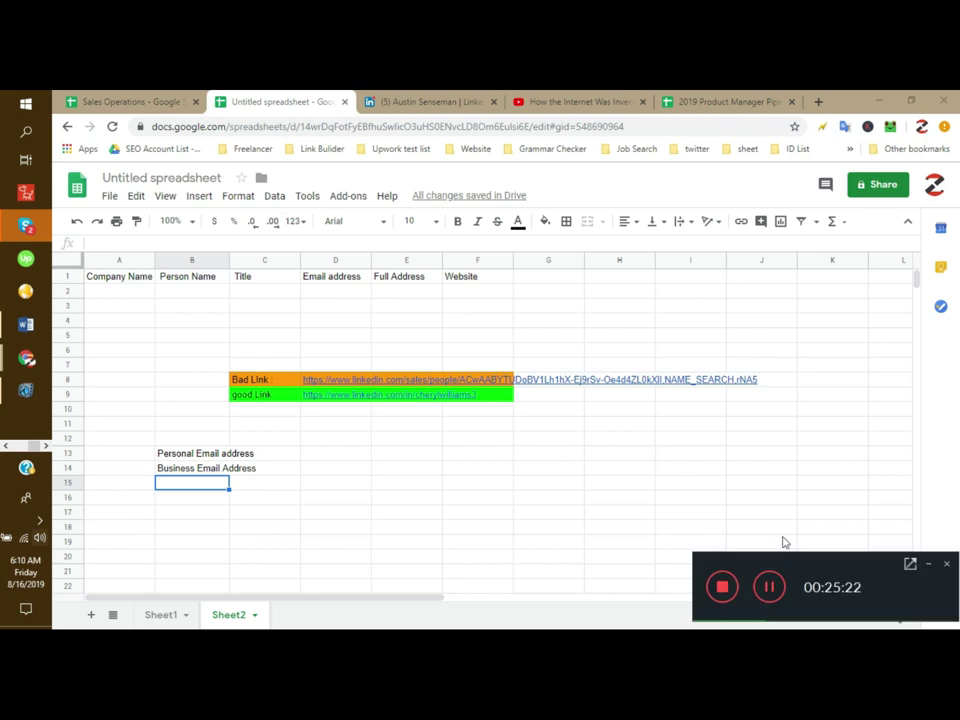
{"action": "left_click", "coordinate": [912, 565]}
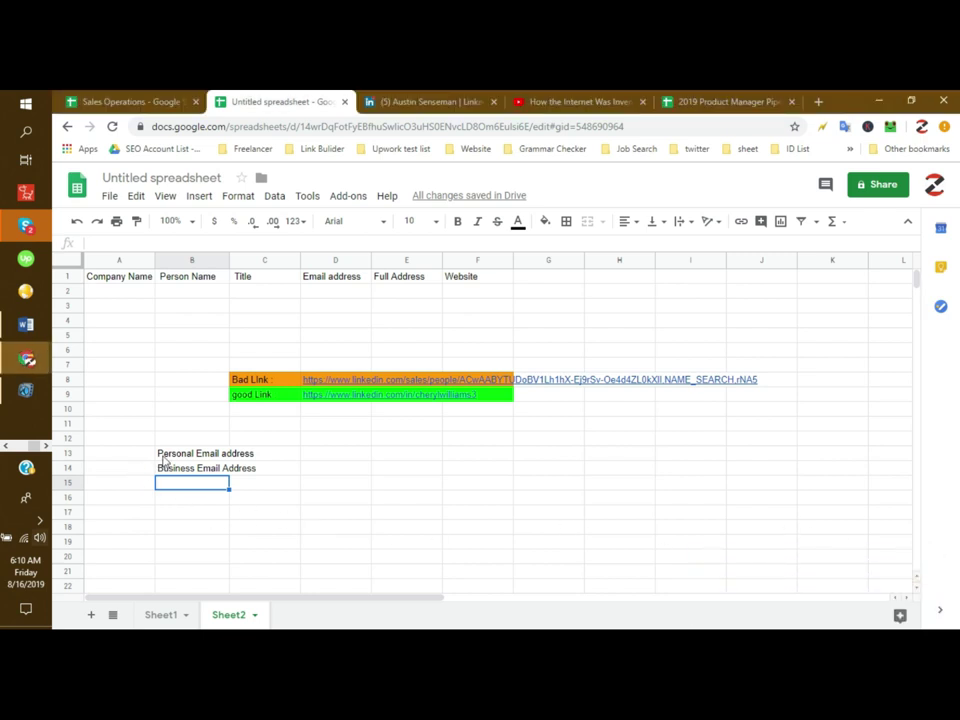
{"action": "left_click", "coordinate": [259, 455]}
{"action": "type", "text": "@gmail.com"}
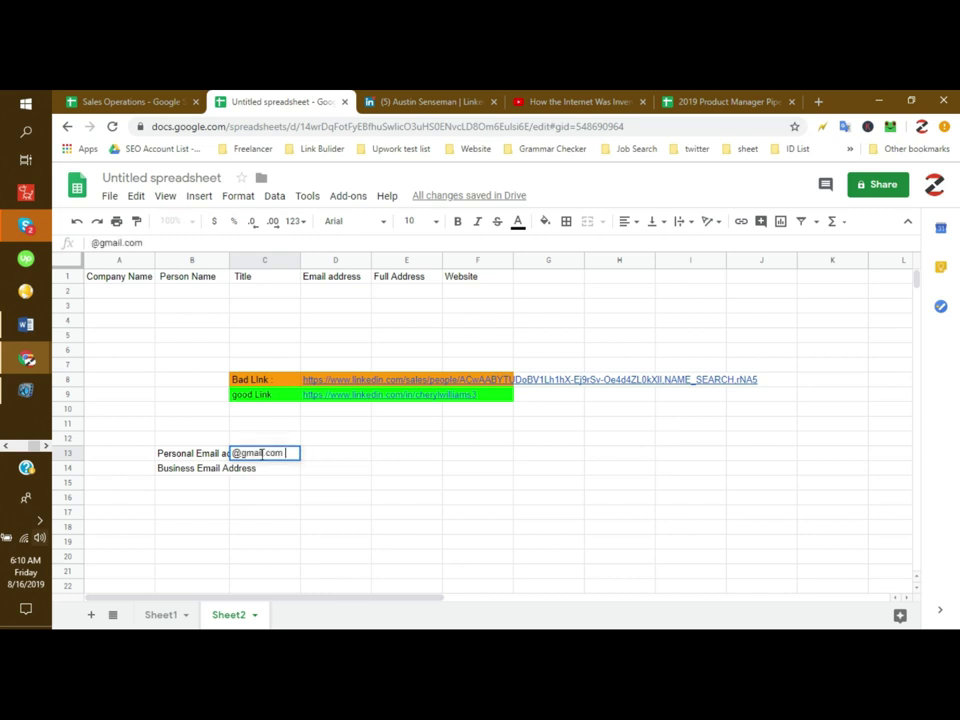
{"action": "key", "text": "Tab"}
{"action": "type", "text": "@yahoo.com"}
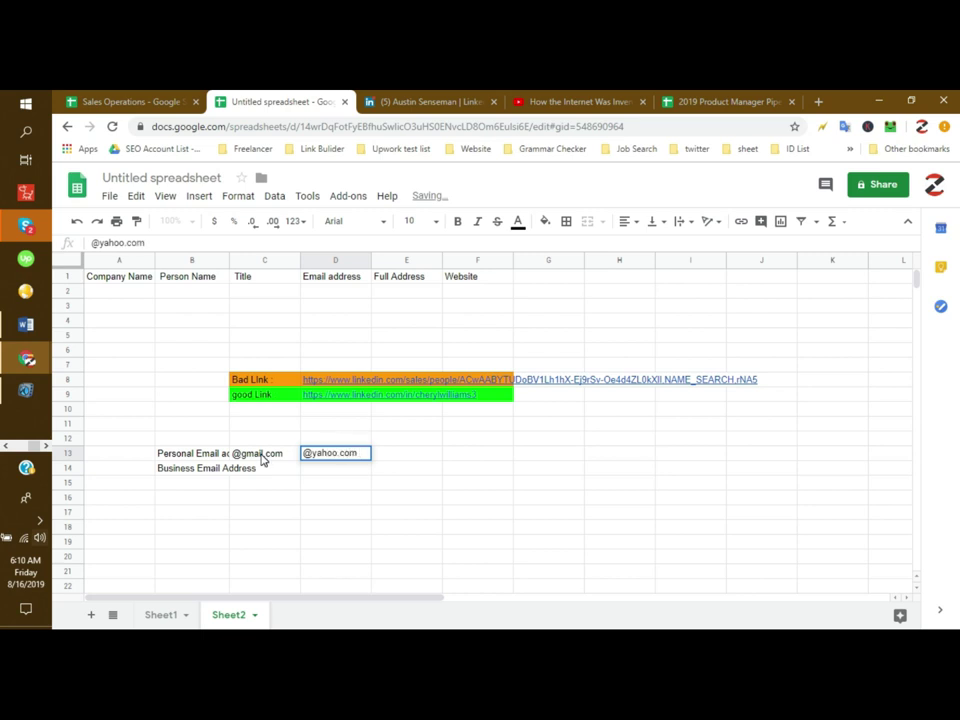
{"action": "key", "text": "Tab"}
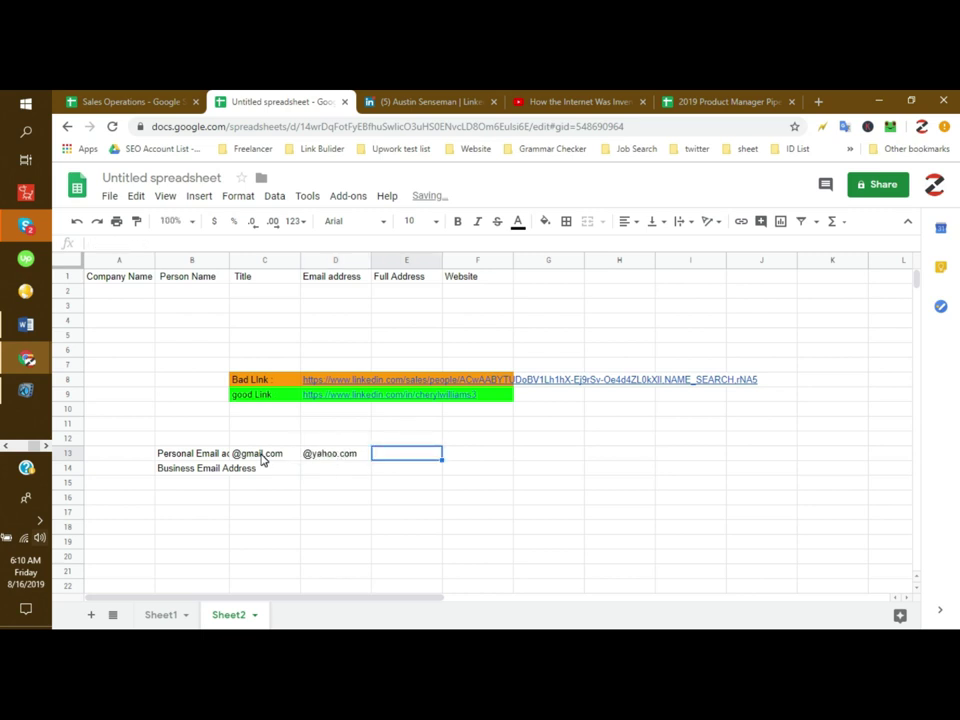
{"action": "type", "text": "@ou"}
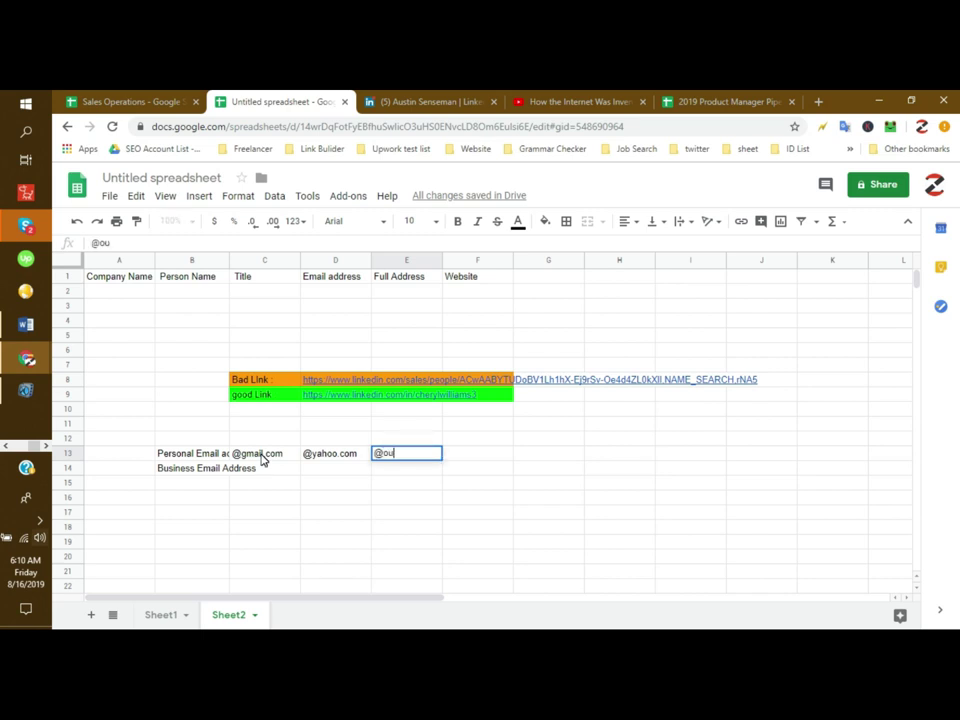
{"action": "key", "text": "BackSpace"}
{"action": "type", "text": "hotmail.com"}
{"action": "key", "text": "Return"}
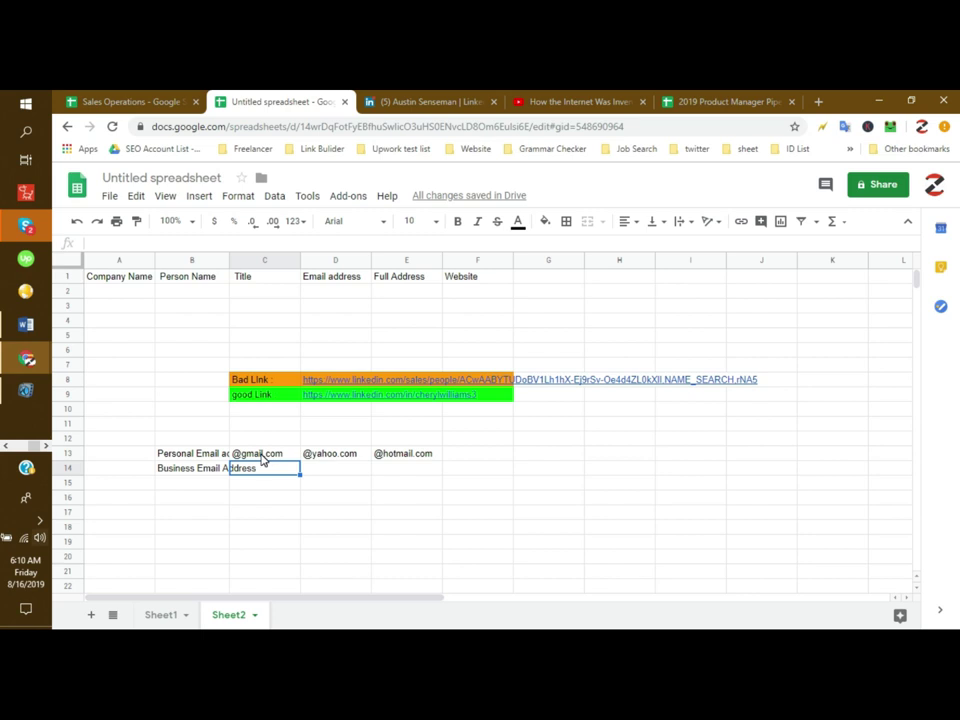
{"action": "type", "text": "@doma"}
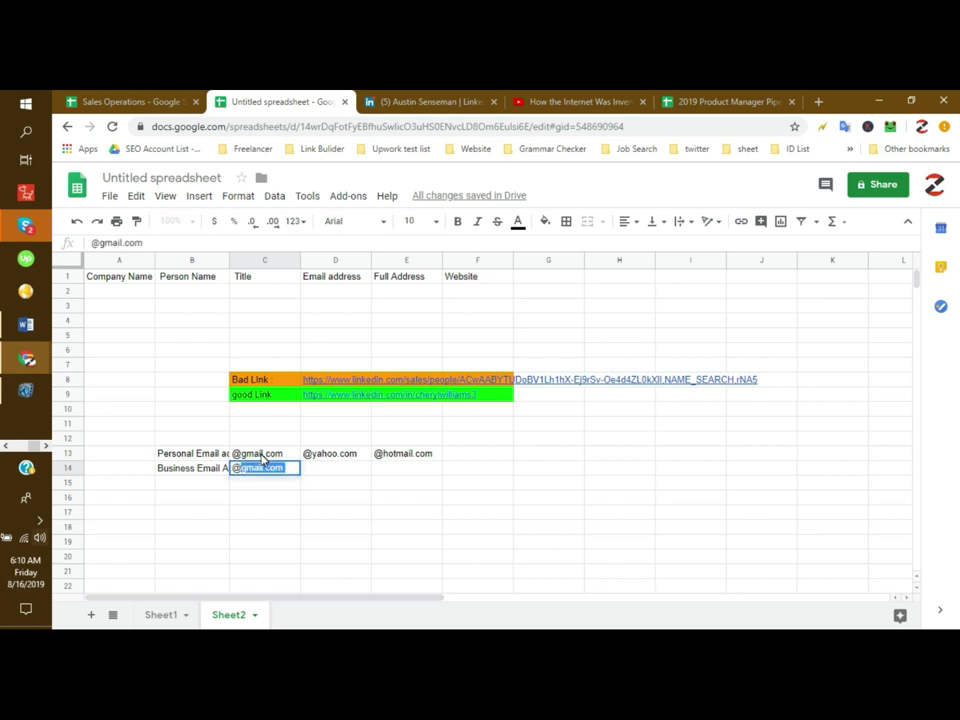
{"action": "type", "text": "in.com"}
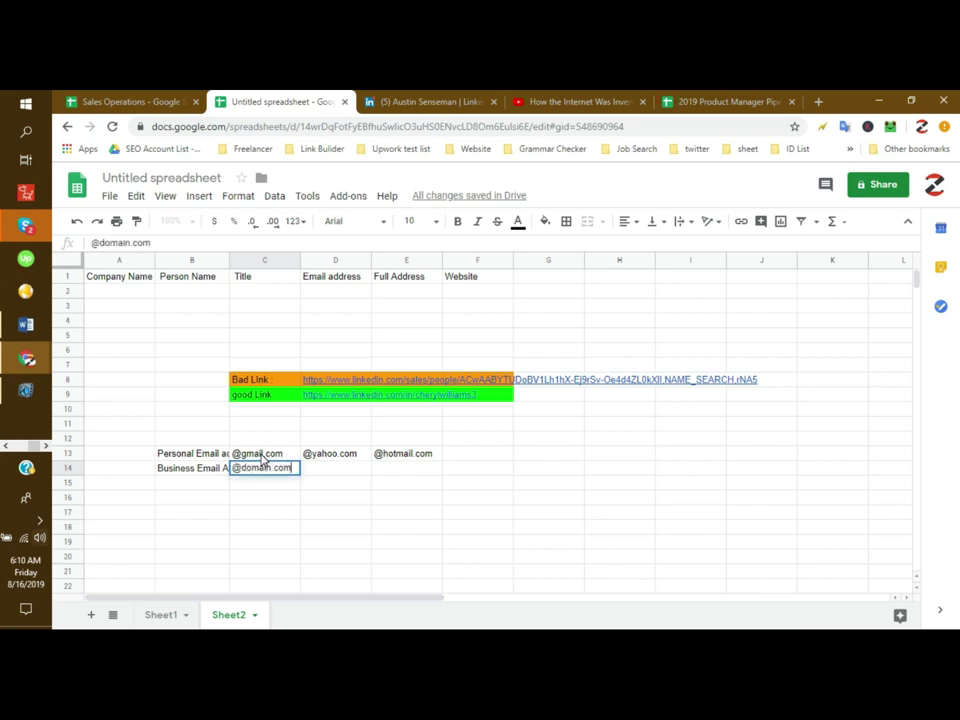
{"action": "key", "text": "Return"}
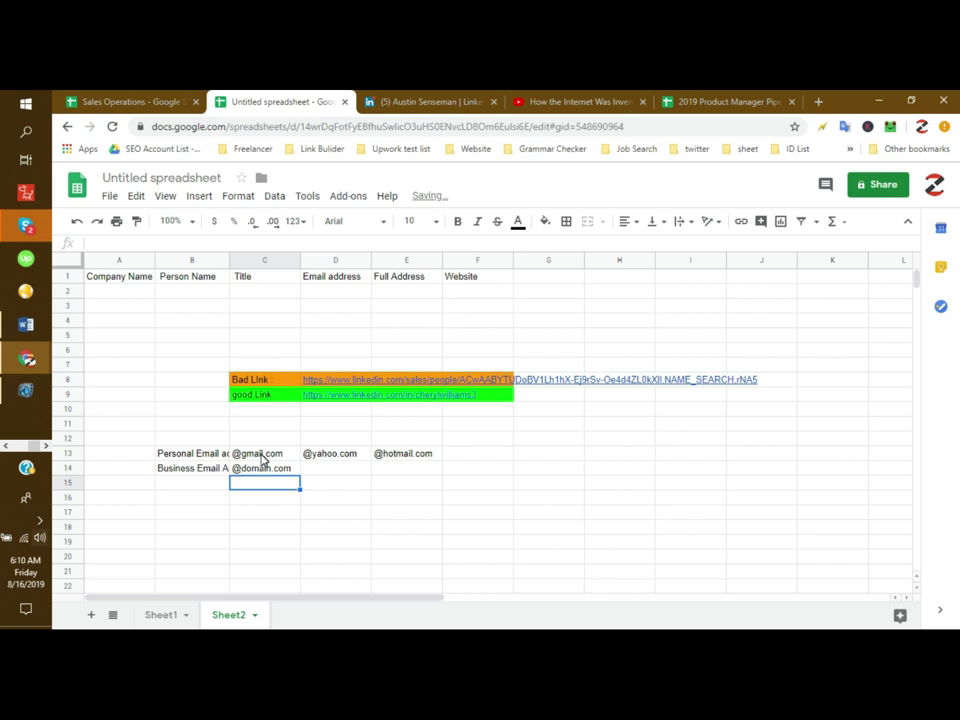
{"action": "left_click", "coordinate": [364, 486]}
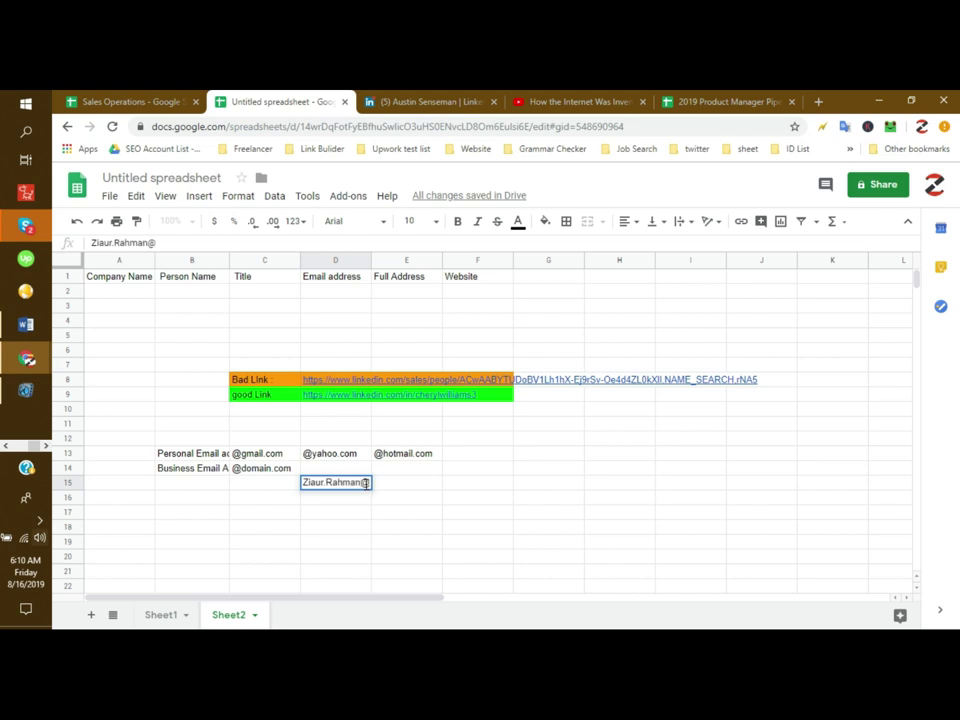
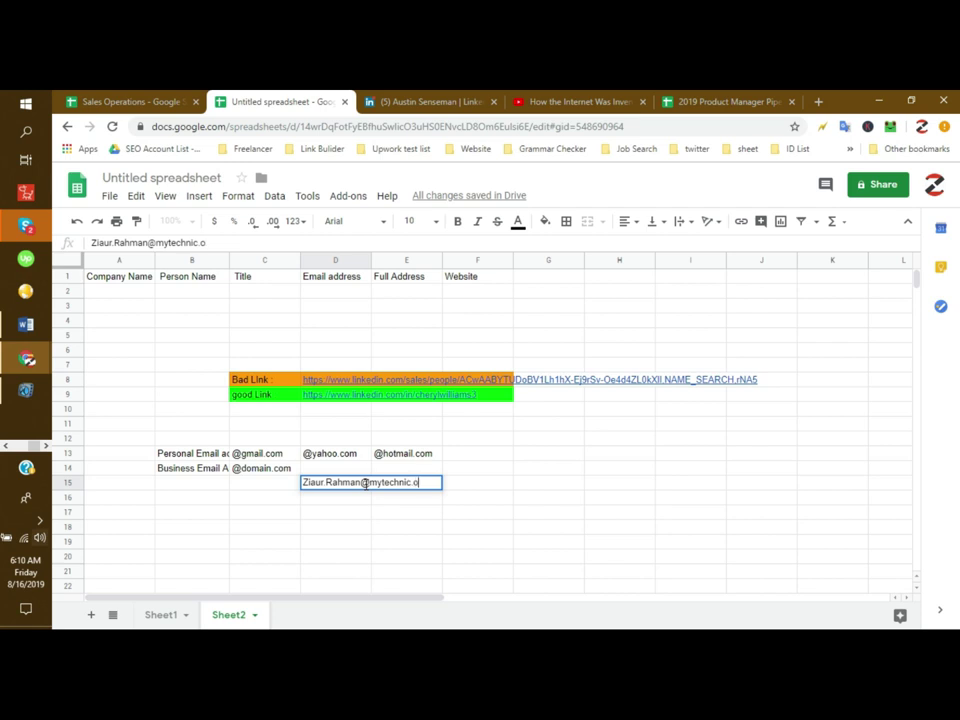
{"action": "key", "text": "Return"}
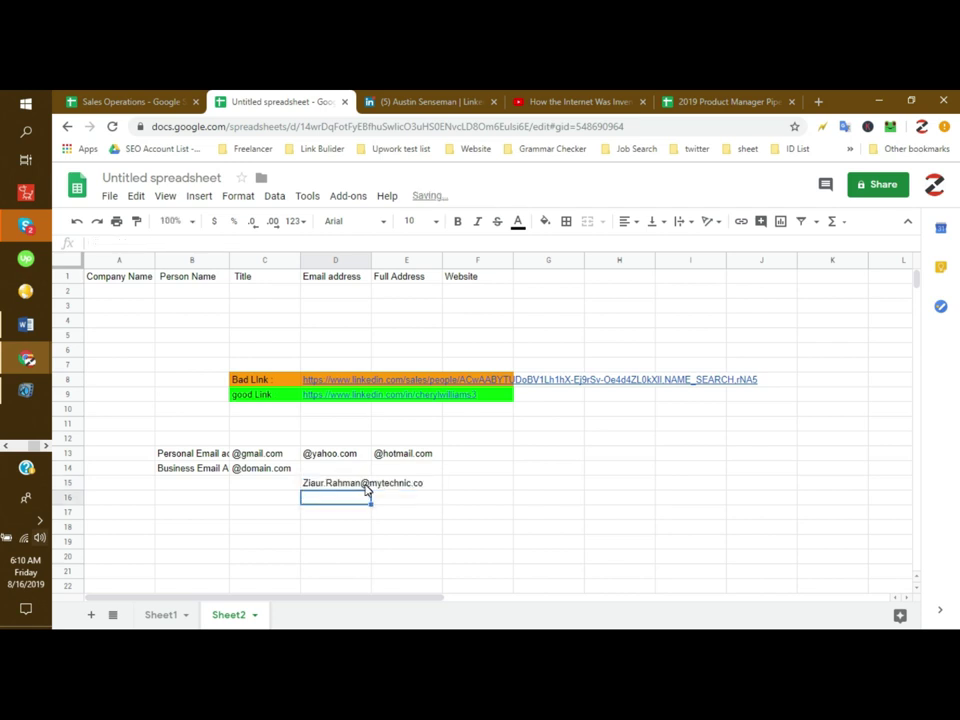
{"action": "left_click", "coordinate": [366, 484]}
{"action": "type", "text": "m"}
{"action": "key", "text": "Return"}
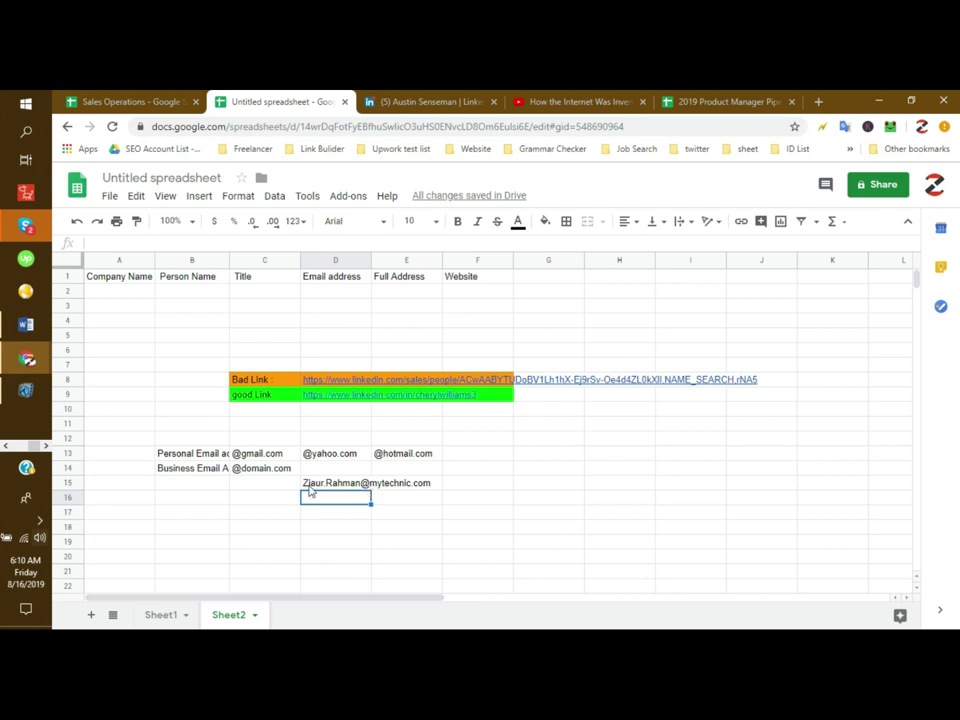
{"action": "left_click_drag", "start_coordinate": [257, 454], "coordinate": [426, 456]}
Step: Fill row B13:E13 and then row B14:E14 with cyan
{"action": "left_click", "coordinate": [190, 454]}
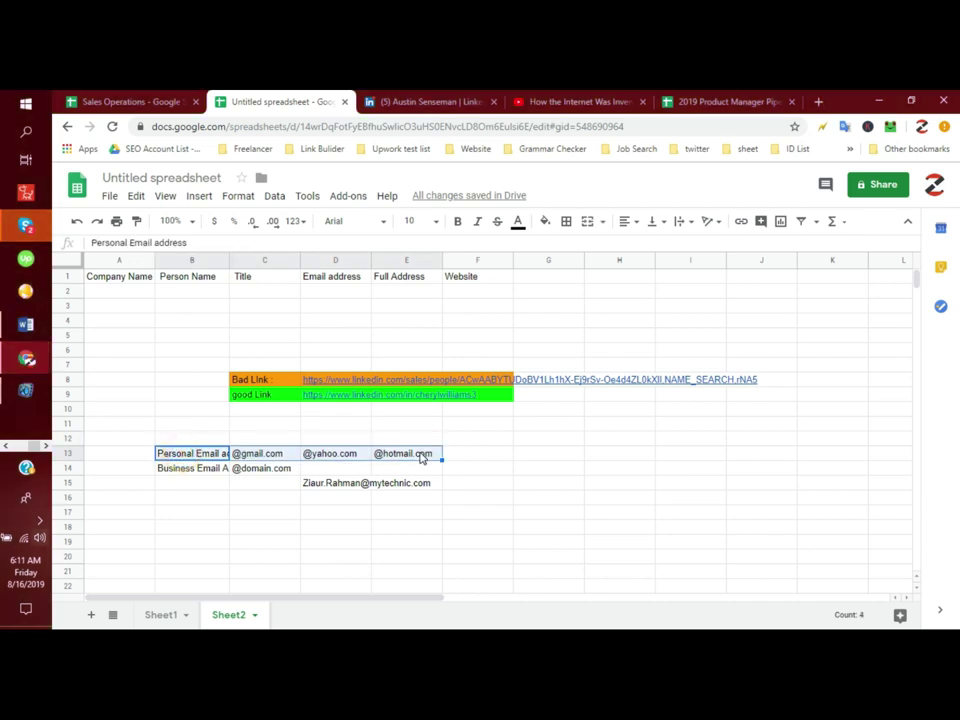
{"action": "left_click", "coordinate": [545, 221]}
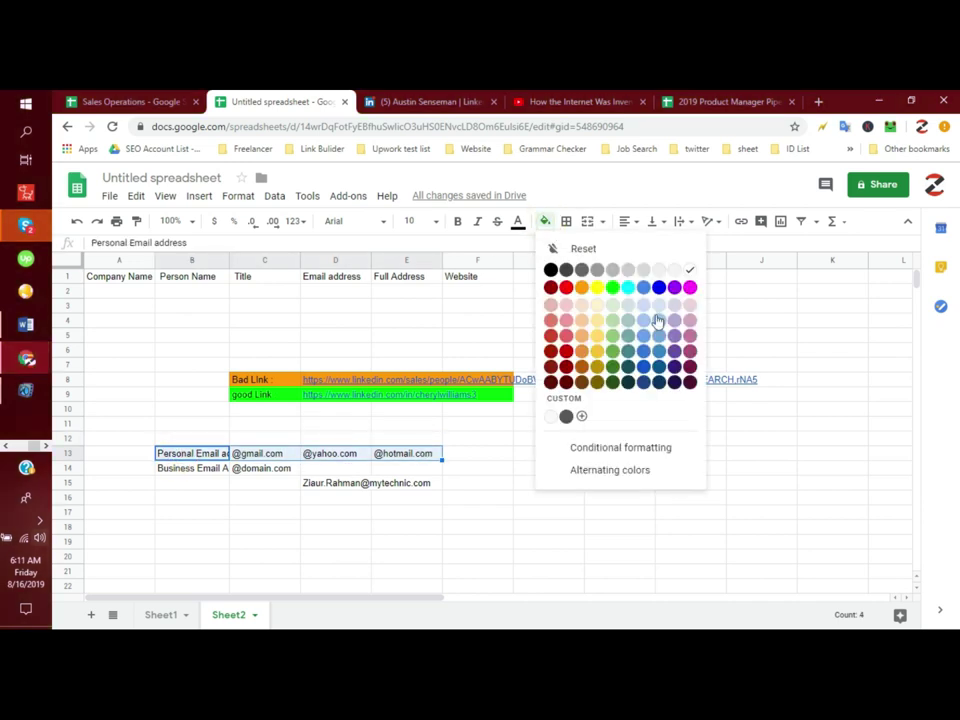
{"action": "left_click", "coordinate": [628, 287]}
{"action": "left_click_drag", "start_coordinate": [218, 468], "coordinate": [425, 478]}
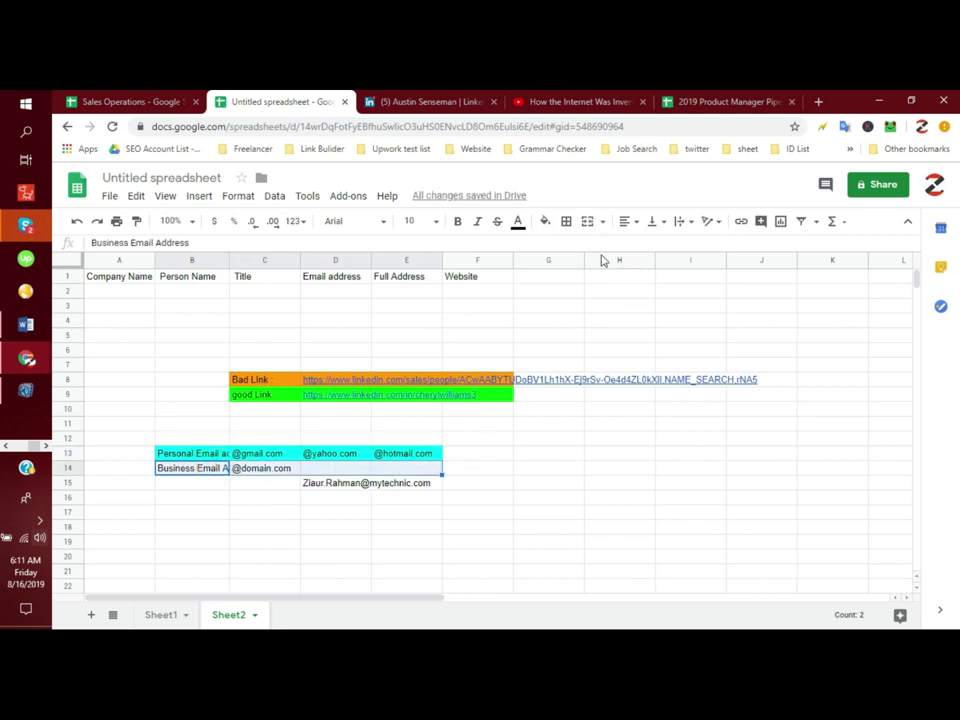
{"action": "left_click", "coordinate": [547, 222]}
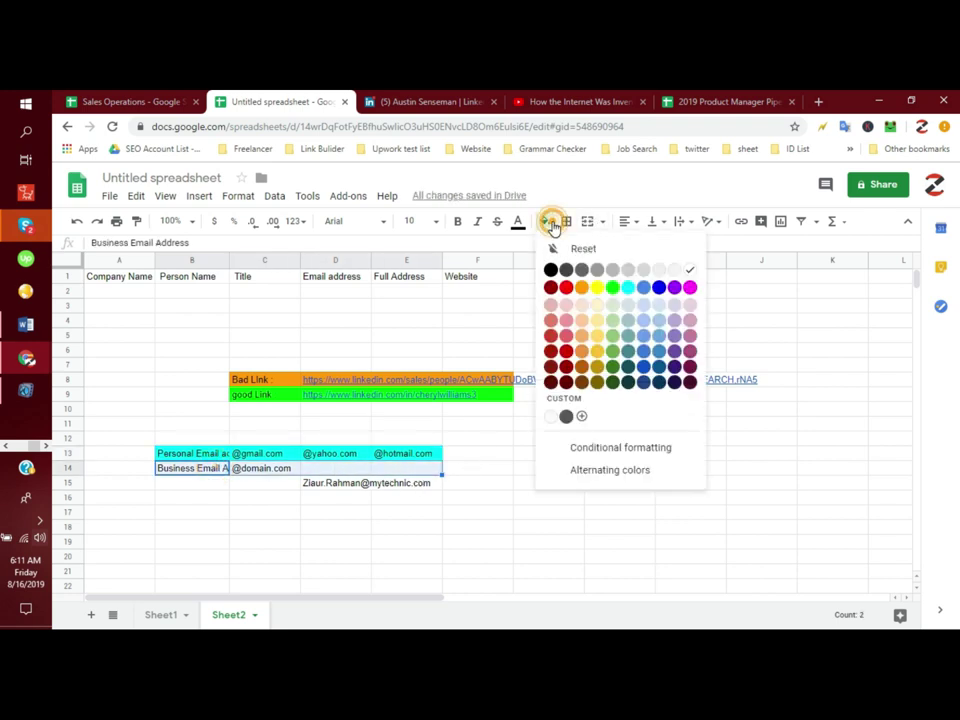
{"action": "left_click", "coordinate": [628, 288]}
{"action": "left_click", "coordinate": [279, 543]}
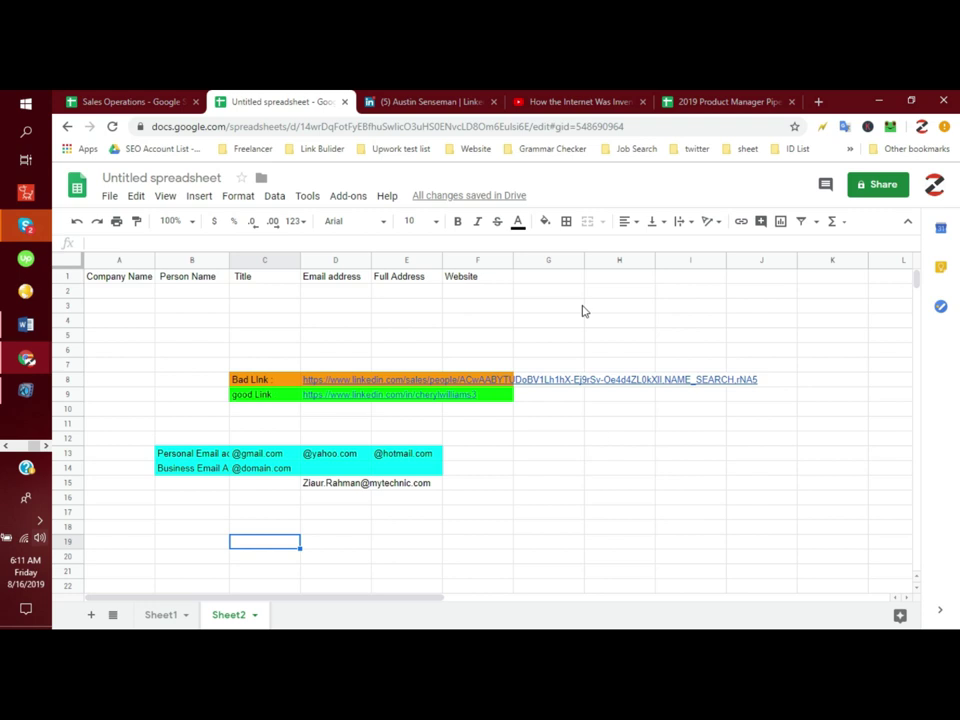
{"action": "left_click", "coordinate": [8, 445]}
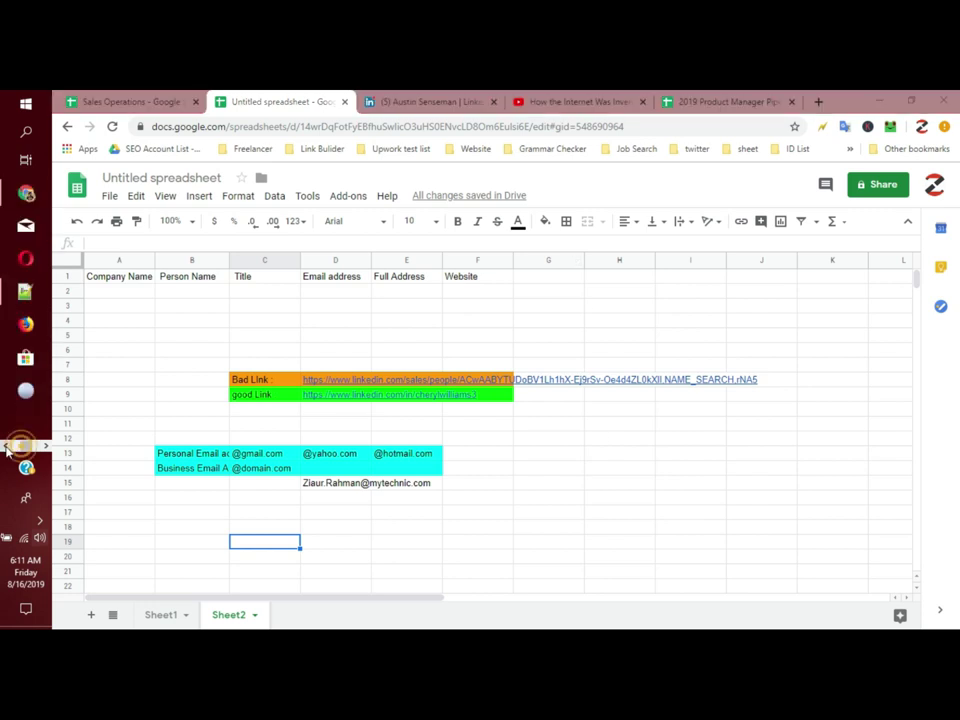
Step: Review the lead's LinkedIn profile and the extractor's one found email, then return to Sales Navigator
{"action": "left_click", "coordinate": [29, 194]}
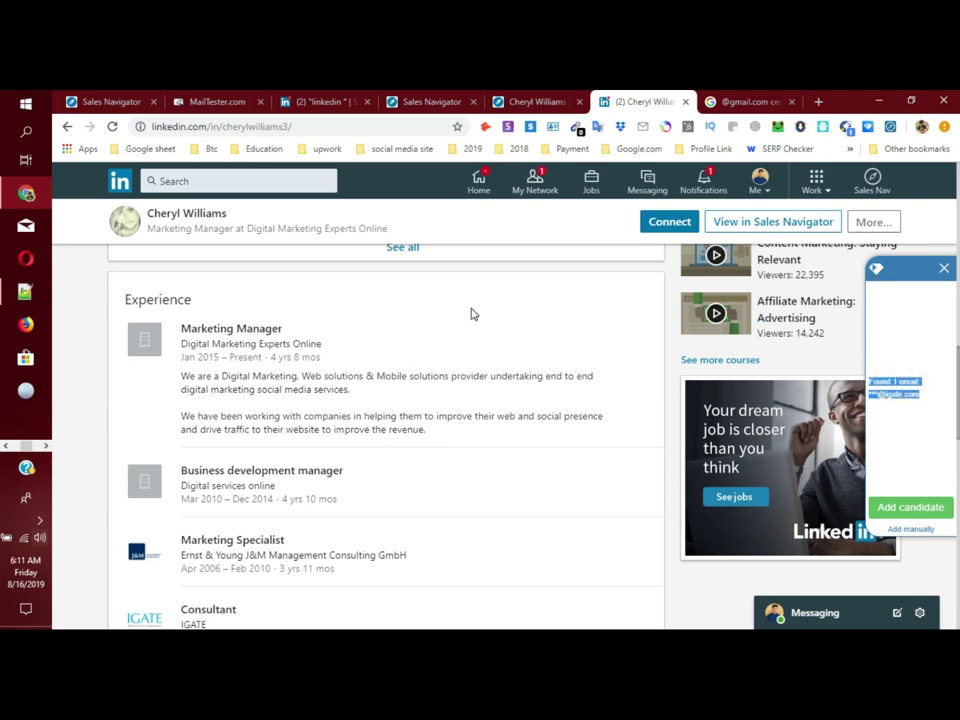
{"action": "scroll", "coordinate": [471, 313], "scroll_direction": "up", "scroll_amount": 5}
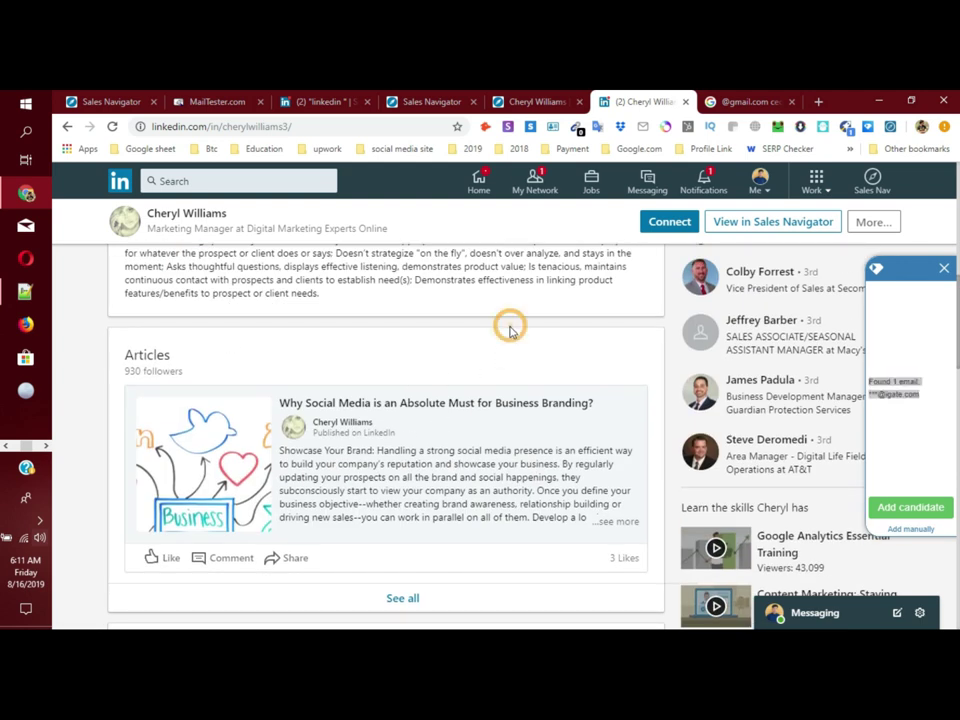
{"action": "left_click", "coordinate": [903, 388]}
{"action": "left_click_drag", "start_coordinate": [868, 380], "coordinate": [920, 396]}
{"action": "scroll", "coordinate": [471, 433], "scroll_direction": "up", "scroll_amount": 5}
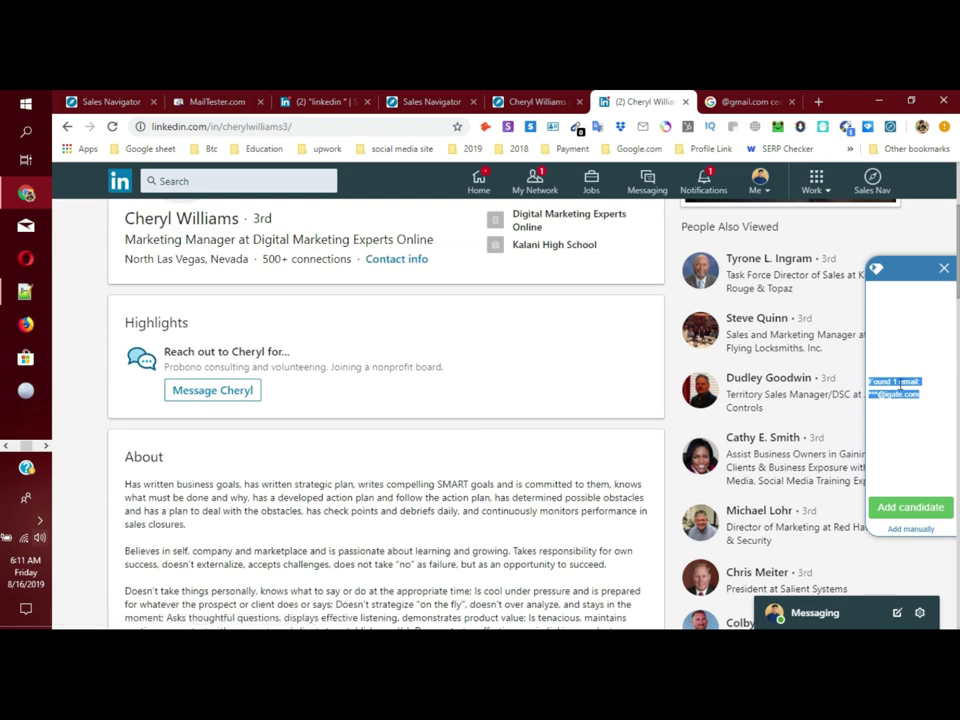
{"action": "scroll", "coordinate": [393, 452], "scroll_direction": "up", "scroll_amount": 3}
{"action": "left_click", "coordinate": [90, 369]}
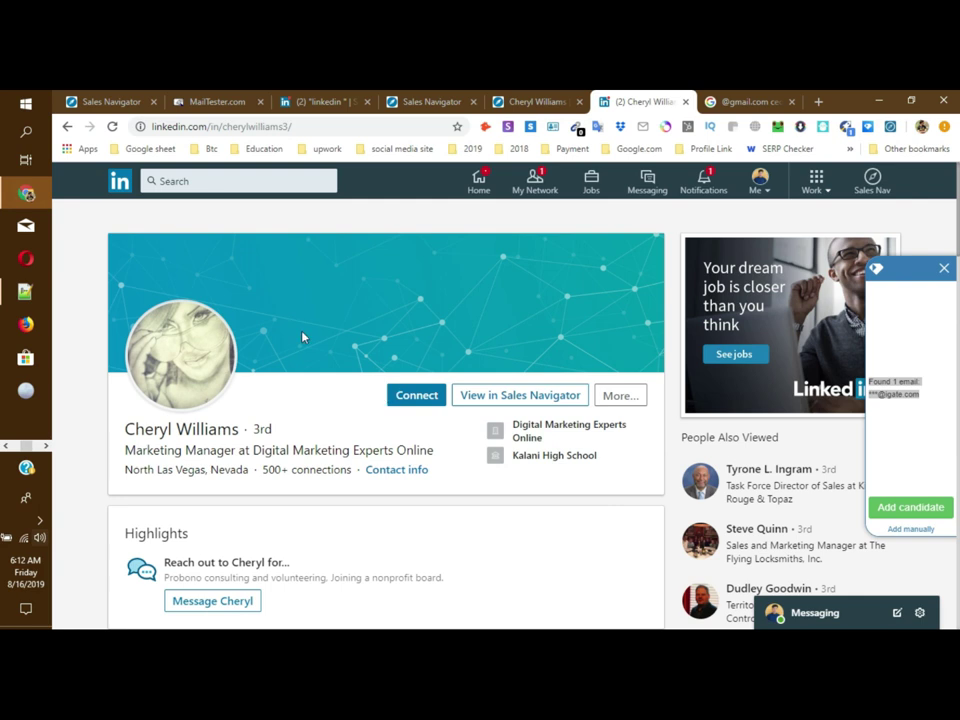
{"action": "left_click", "coordinate": [305, 500]}
{"action": "scroll", "coordinate": [414, 516], "scroll_direction": "down", "scroll_amount": 8}
{"action": "scroll", "coordinate": [424, 512], "scroll_direction": "up", "scroll_amount": 2}
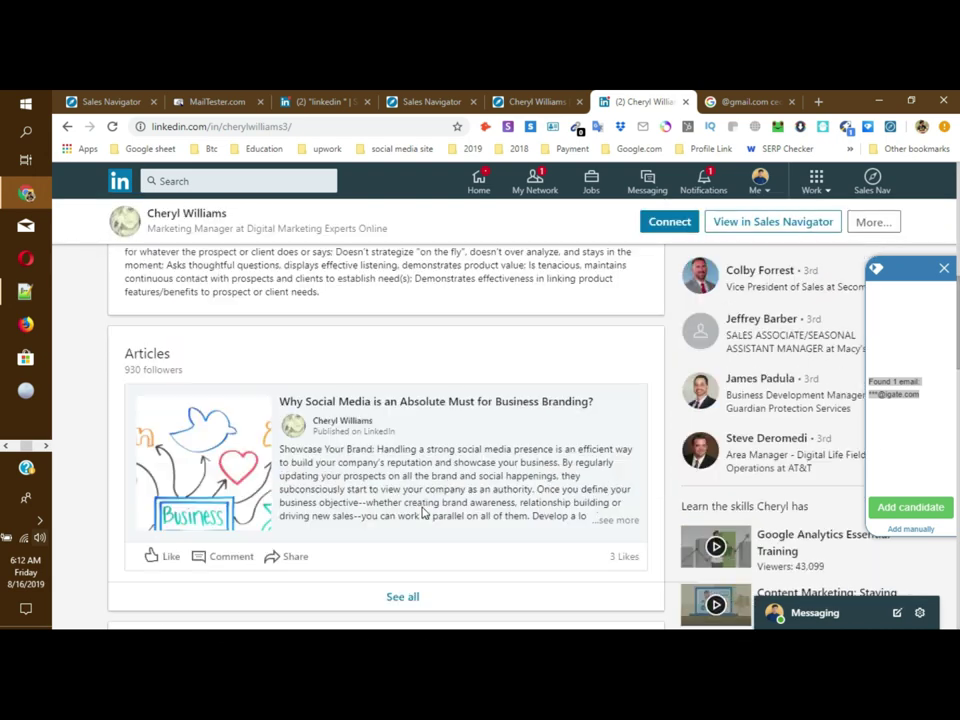
{"action": "scroll", "coordinate": [424, 512], "scroll_direction": "up", "scroll_amount": 6}
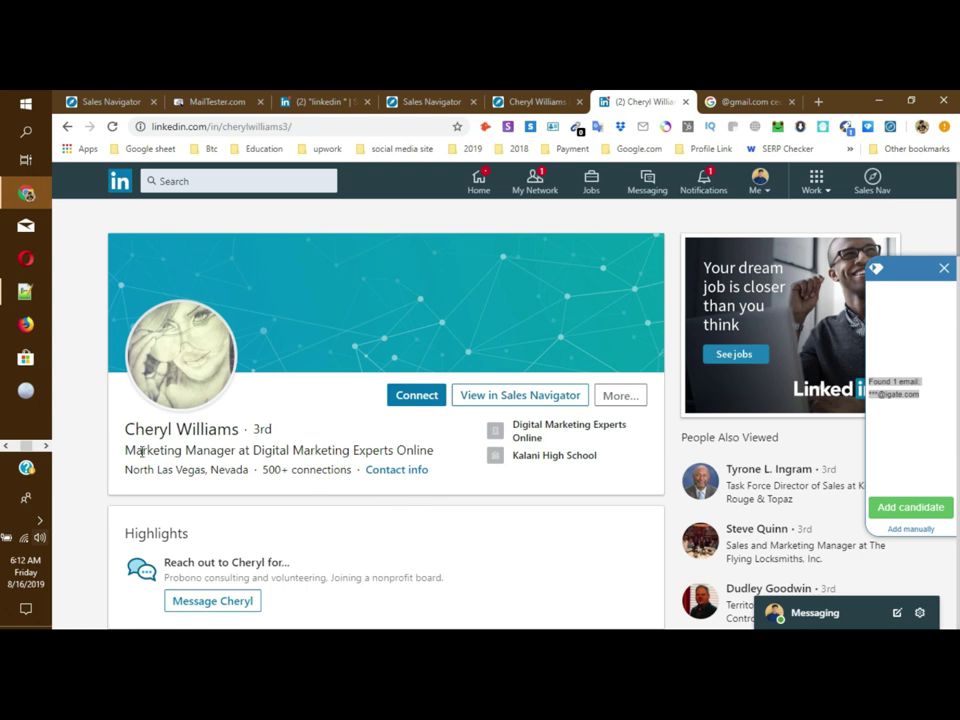
{"action": "left_click", "coordinate": [45, 445]}
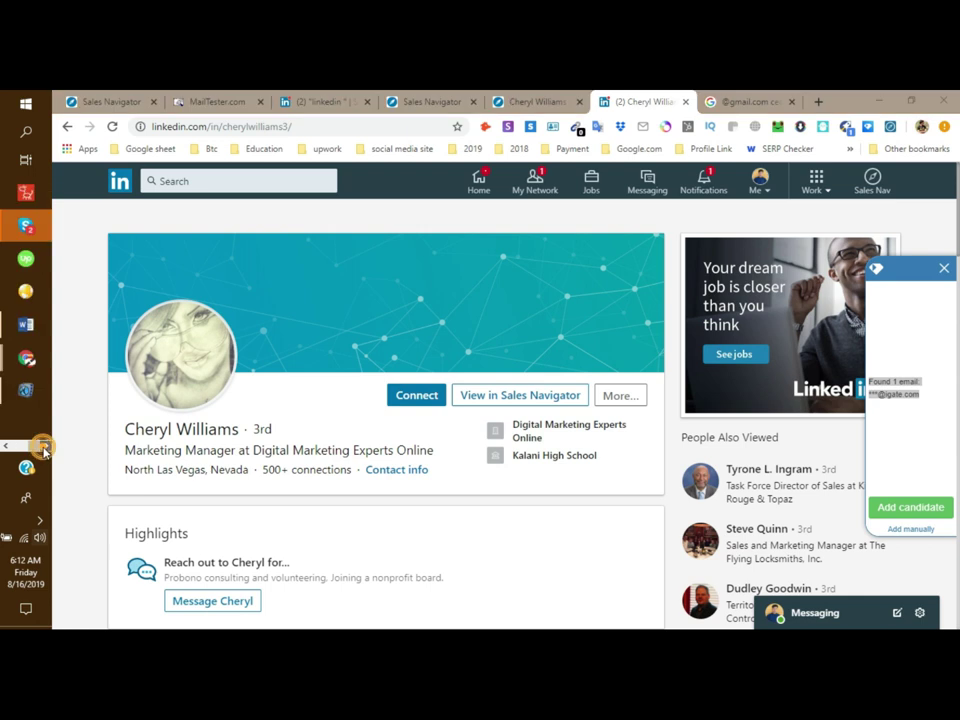
{"action": "left_click", "coordinate": [537, 101]}
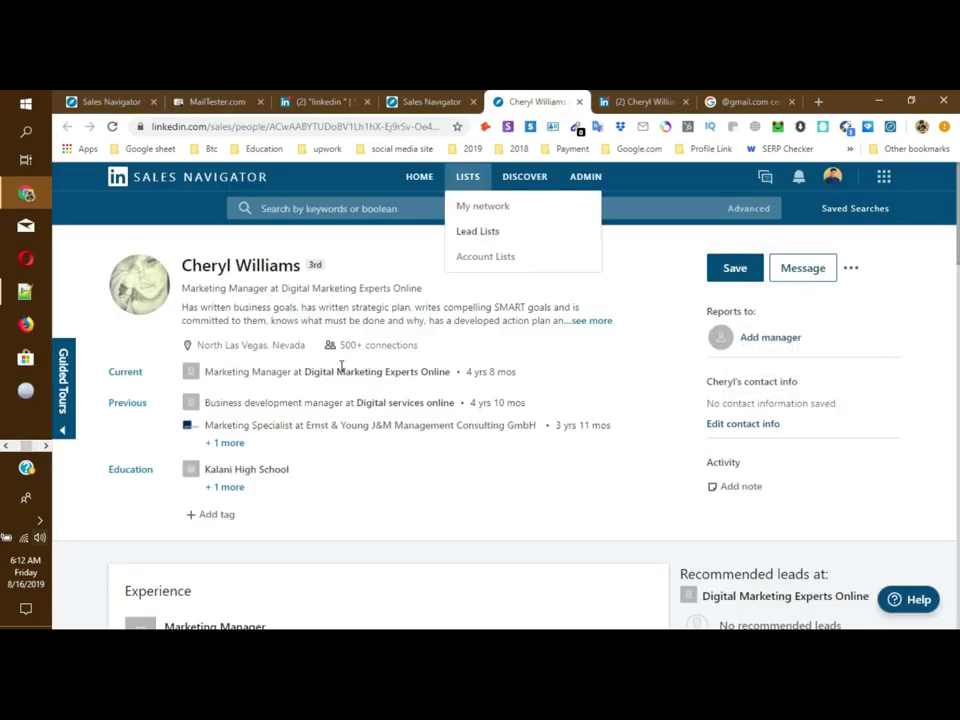
Step: Open the lead's more-actions menu, then select her full name on the profile
{"action": "left_click", "coordinate": [852, 269]}
{"action": "left_click_drag", "start_coordinate": [316, 266], "coordinate": [184, 263]}
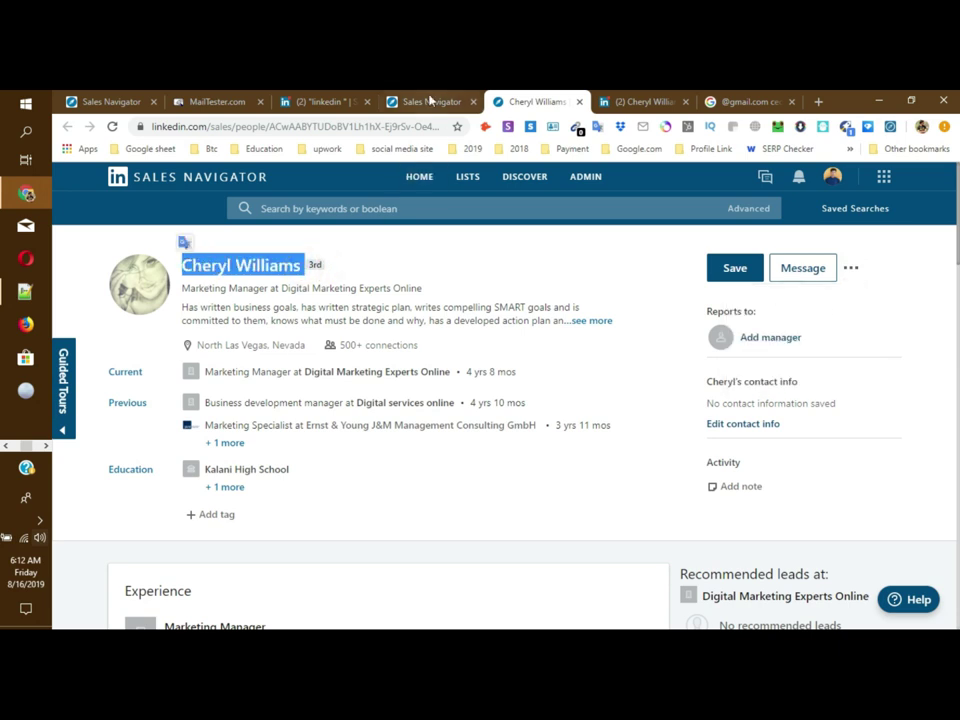